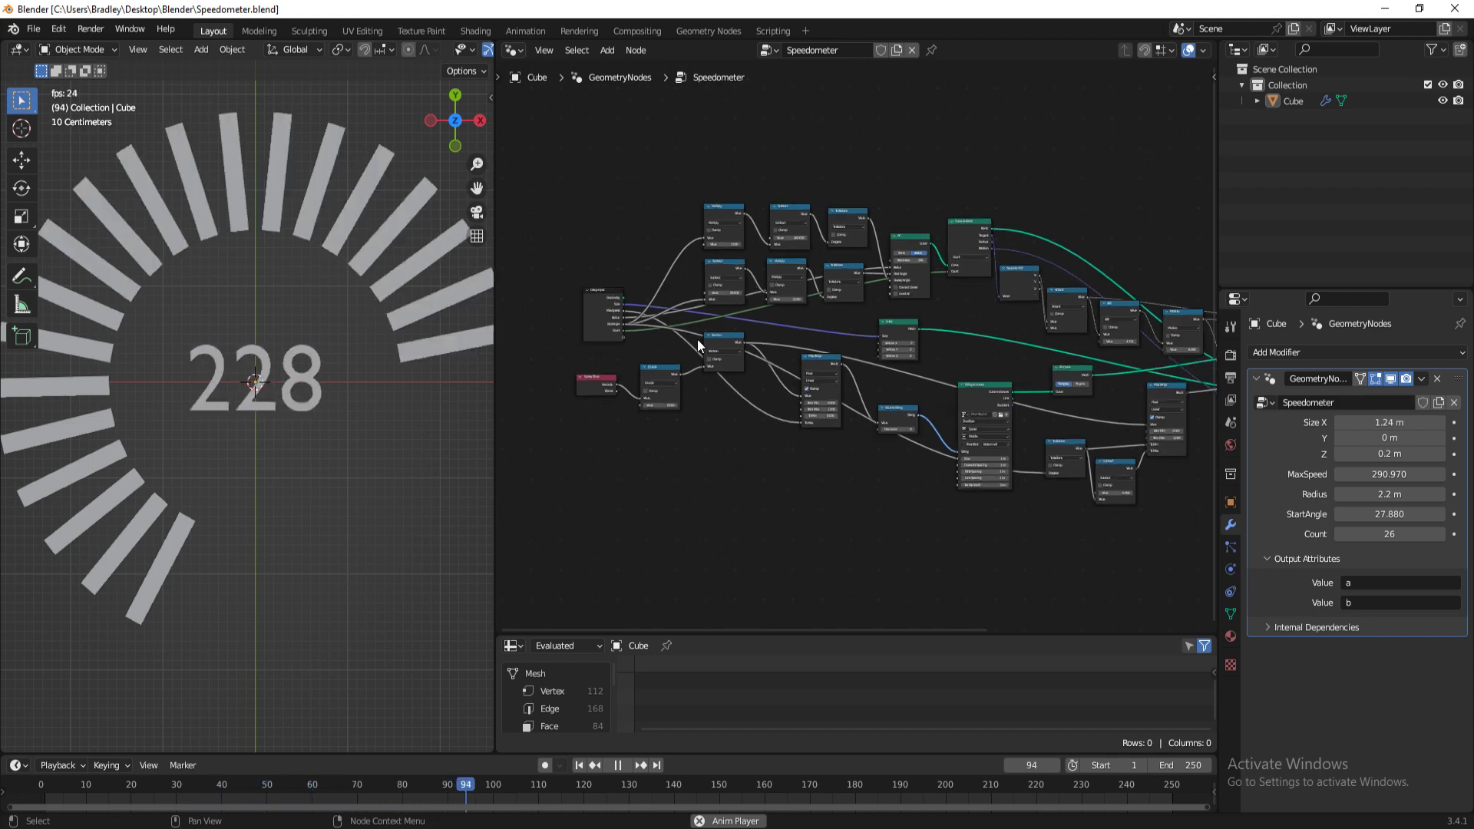
# Step: Set the speedometer modifier's Size X to 1.36 m, MaxSpeed to 200 and Radius to 2.71 m
pyautogui.keyDown('ctrl'); pyautogui.scroll(-2, 901, 493); pyautogui.keyUp('ctrl')
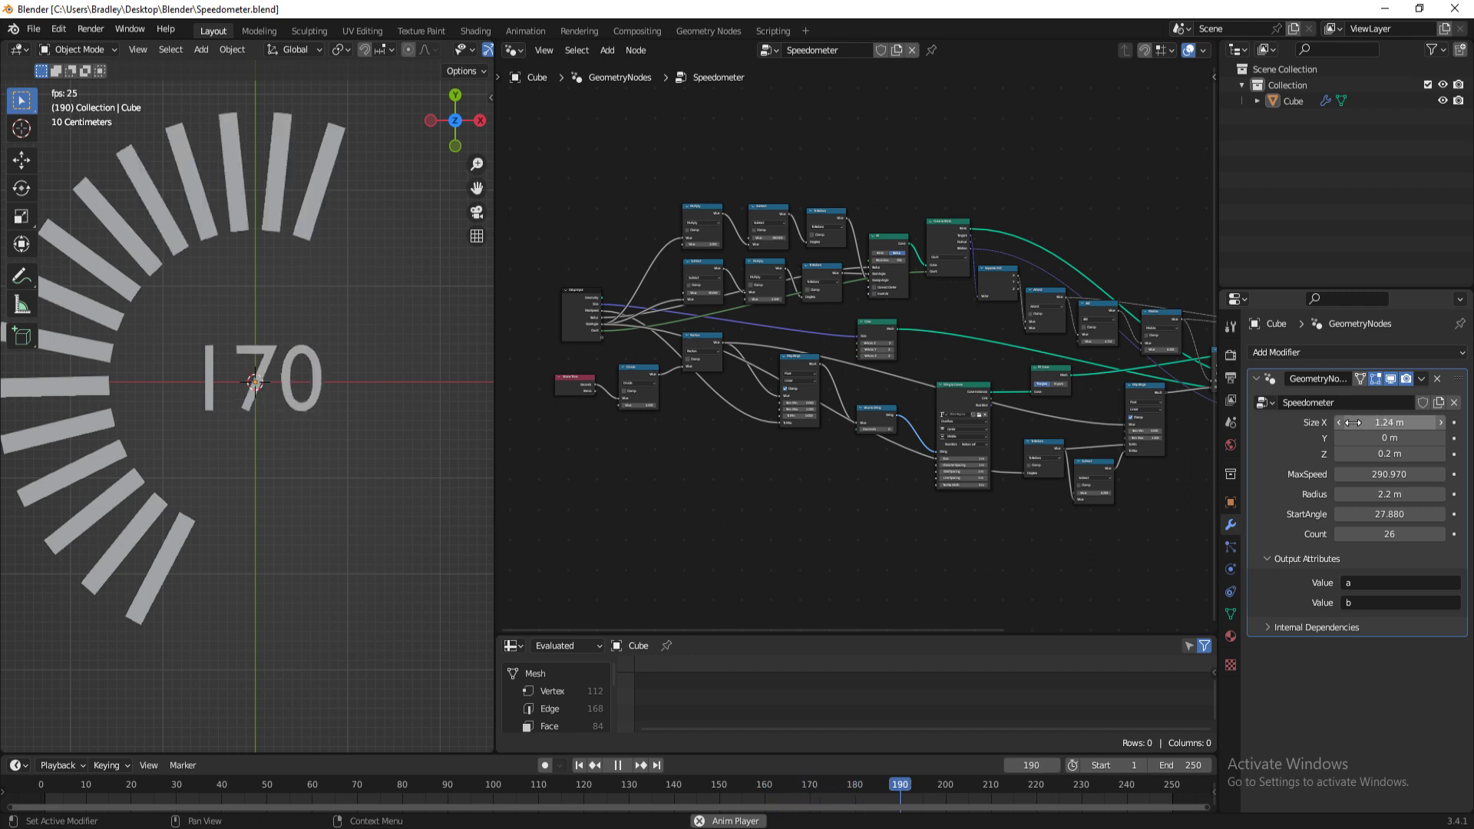
pyautogui.moveTo(1380, 421)
pyautogui.mouseDown()
pyautogui.moveTo(1357, 421)
pyautogui.moveTo(1371, 422)
pyautogui.mouseUp()
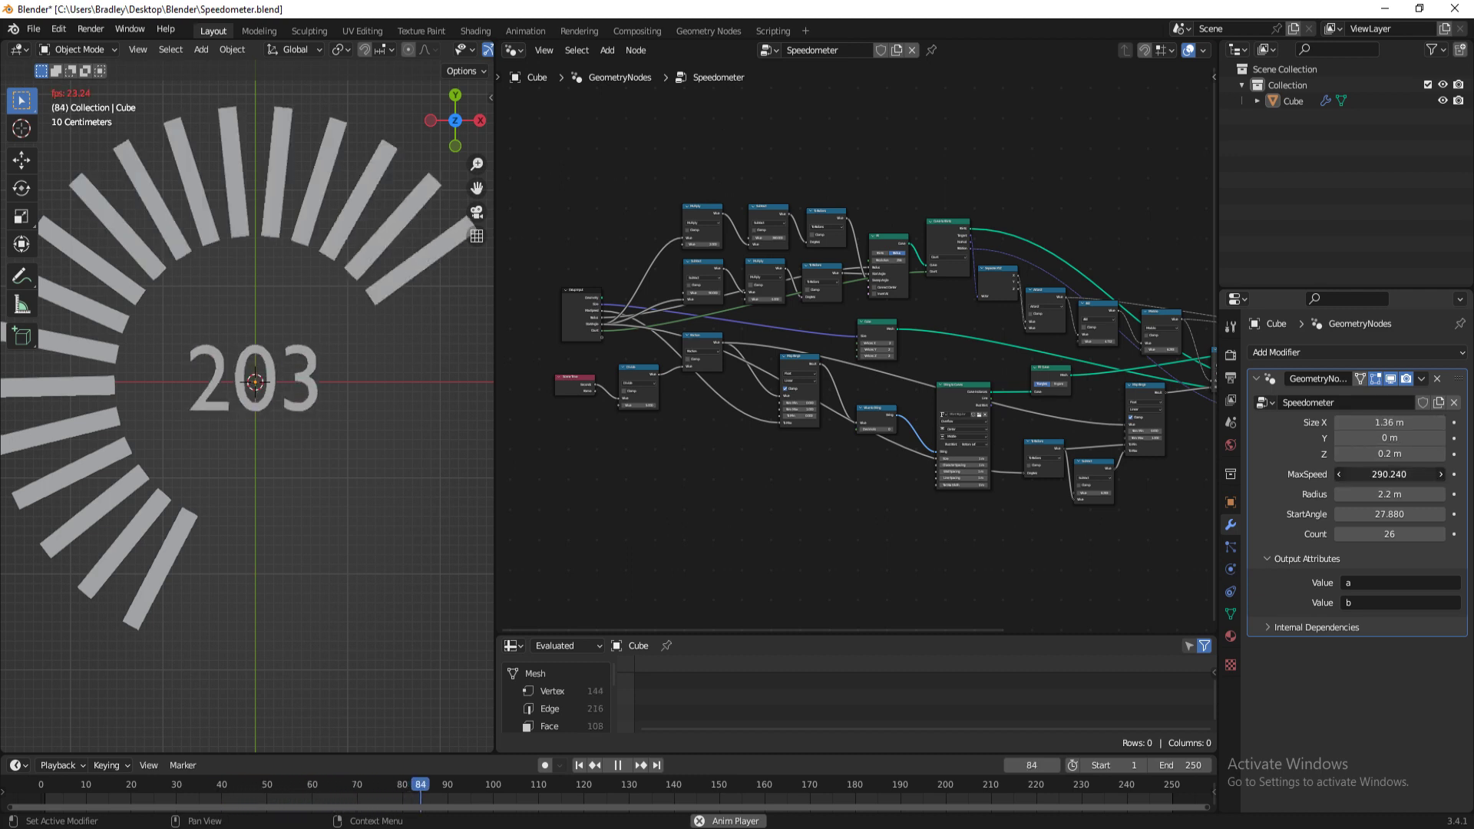
pyautogui.click(1390, 475)
pyautogui.write('200')
pyautogui.press('Return')
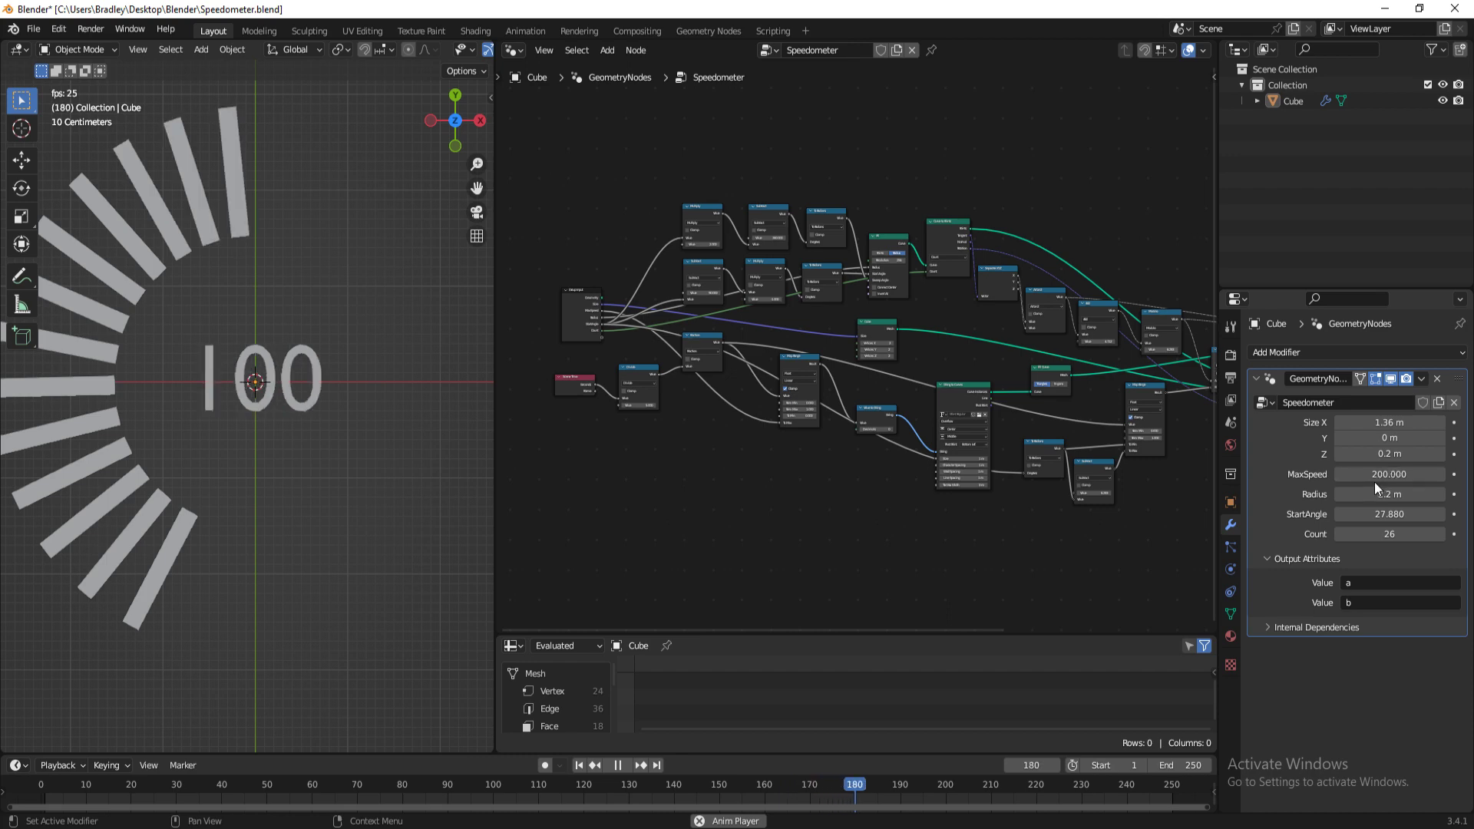
pyautogui.moveTo(1388, 495); pyautogui.dragTo(1410, 495)
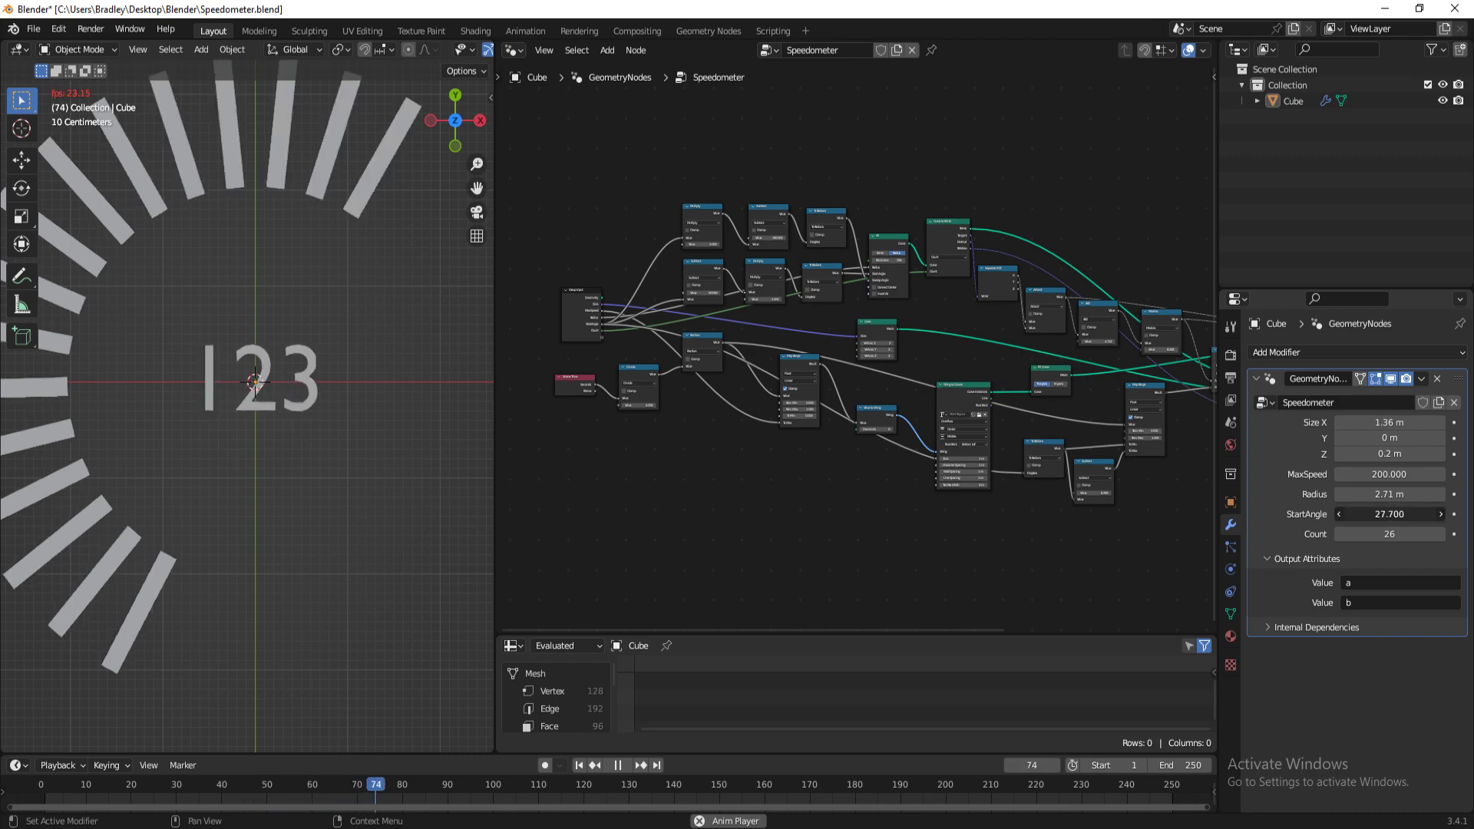
# Step: Test the speedometer modifier's StartAngle at 0 and at 90
pyautogui.doubleClick(1386, 515)
pyautogui.write('0')
pyautogui.press('Return')
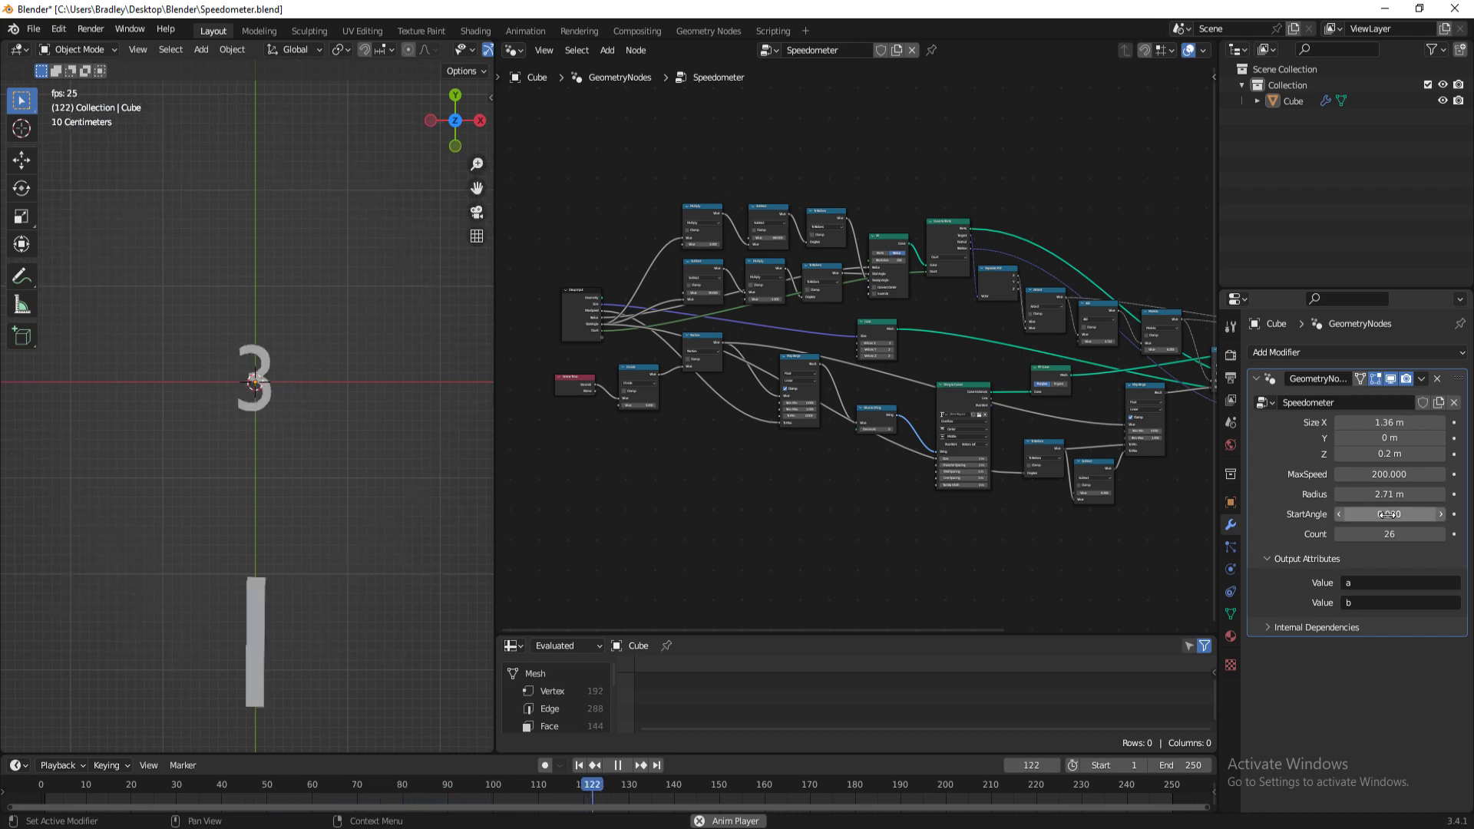
pyautogui.doubleClick(1389, 515)
pyautogui.write('89.95')
pyautogui.press('Return')
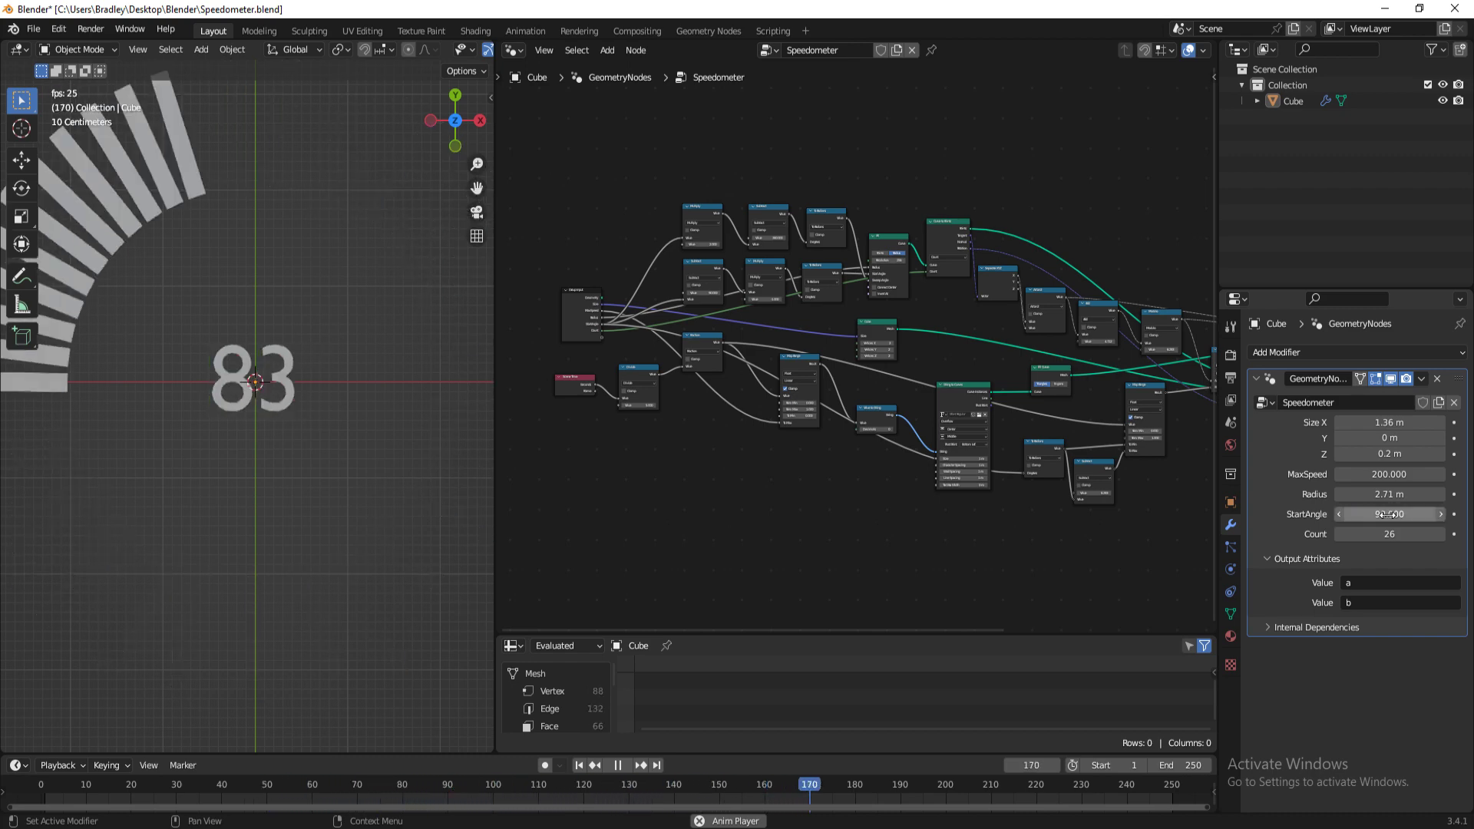
pyautogui.moveTo(1389, 514)
pyautogui.mouseDown()
pyautogui.moveTo(1336, 515)
pyautogui.moveTo(1385, 536)
pyautogui.mouseUp()
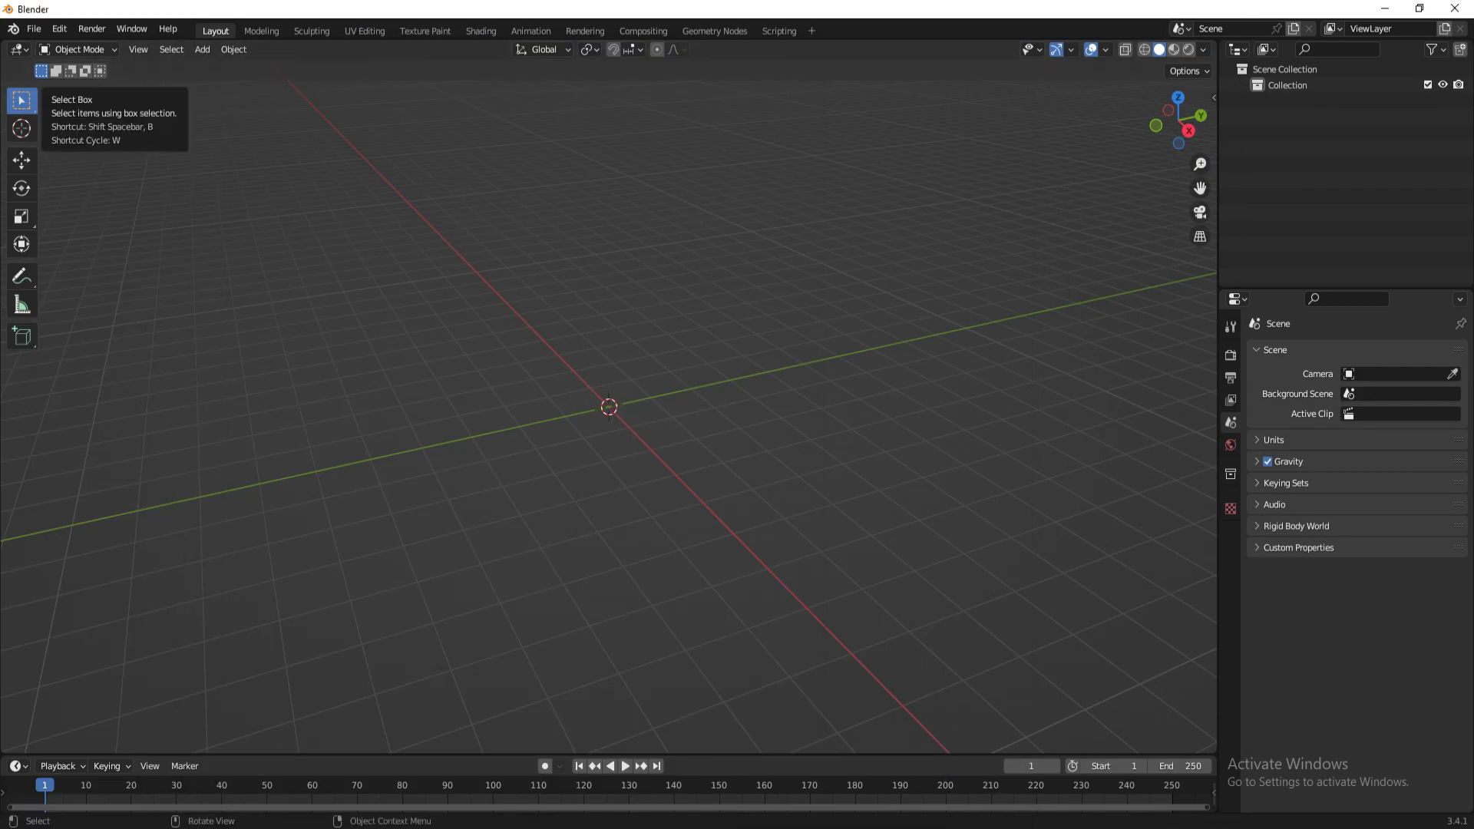
# Step: Add a cube mesh to the empty scene
pyautogui.hotkey('shift', 'a')
pyautogui.moveTo(523, 307)
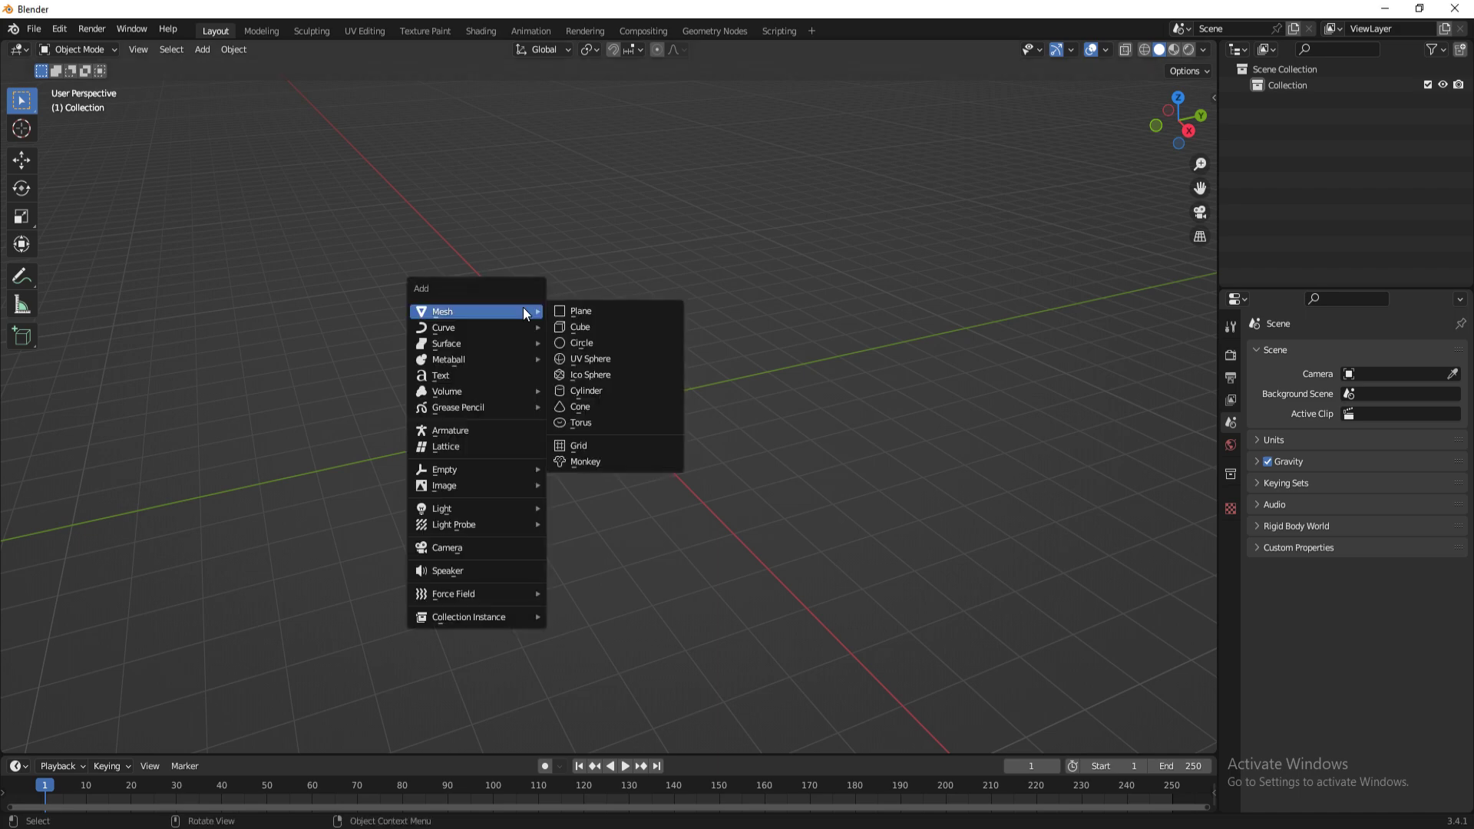
pyautogui.click(581, 328)
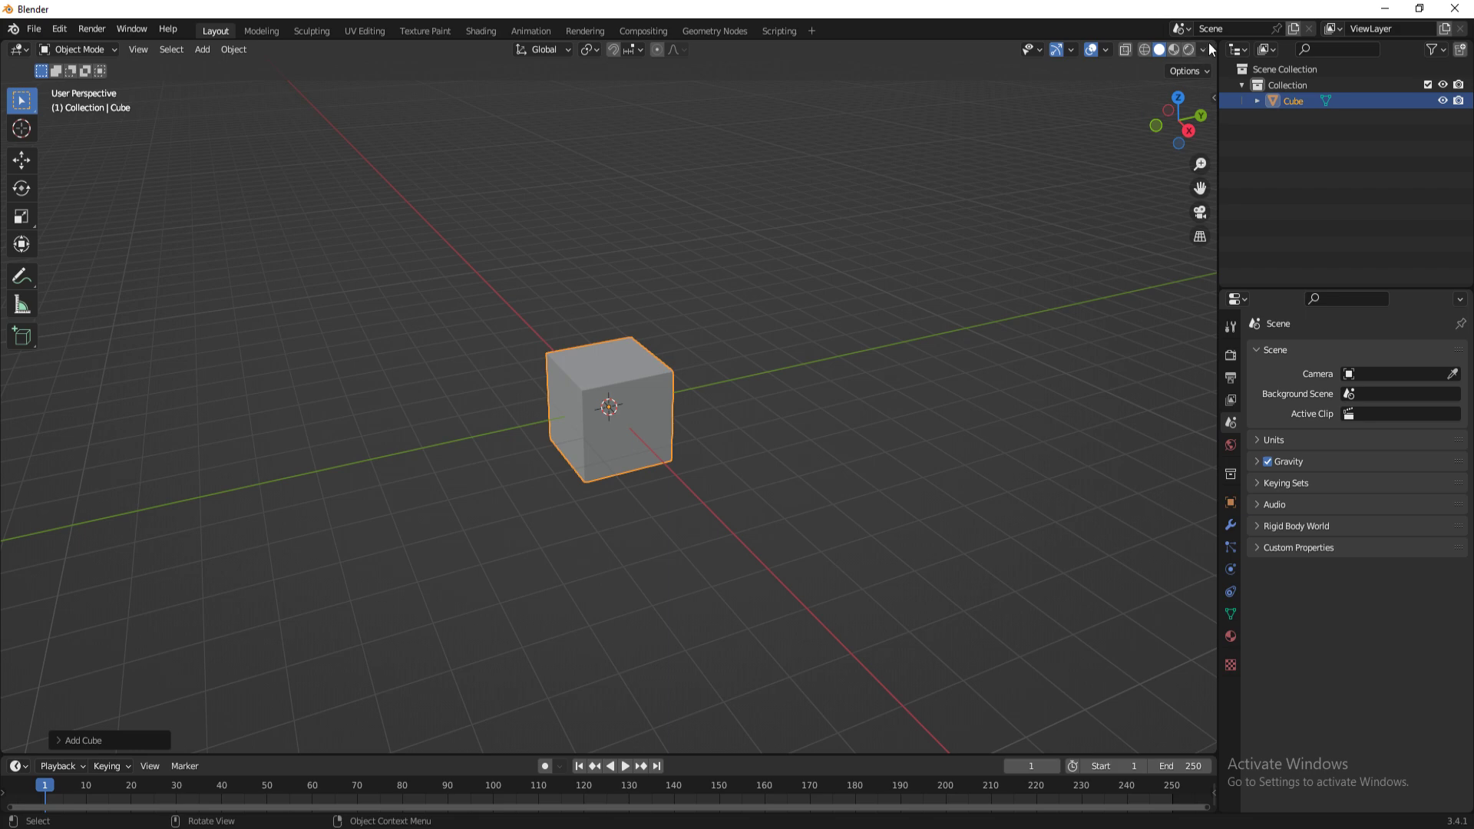
# Step: Split the 3D viewport vertically, divide the new area horizontally, and turn its lower part into a Spreadsheet editor
pyautogui.moveTo(1208, 45); pyautogui.dragTo(577, 115)
pyautogui.click(656, 49)
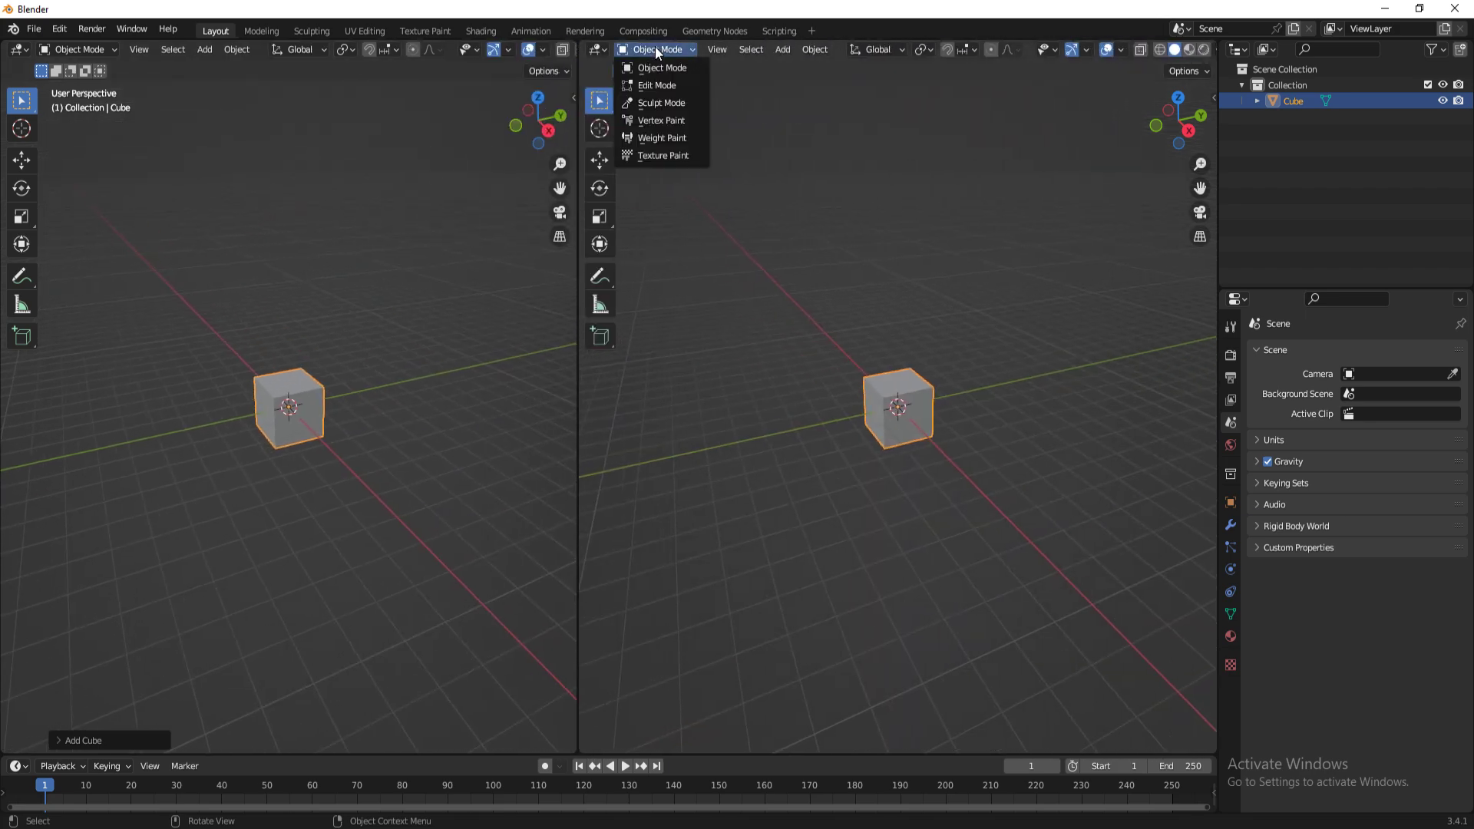
pyautogui.moveTo(1209, 749); pyautogui.dragTo(1205, 419)
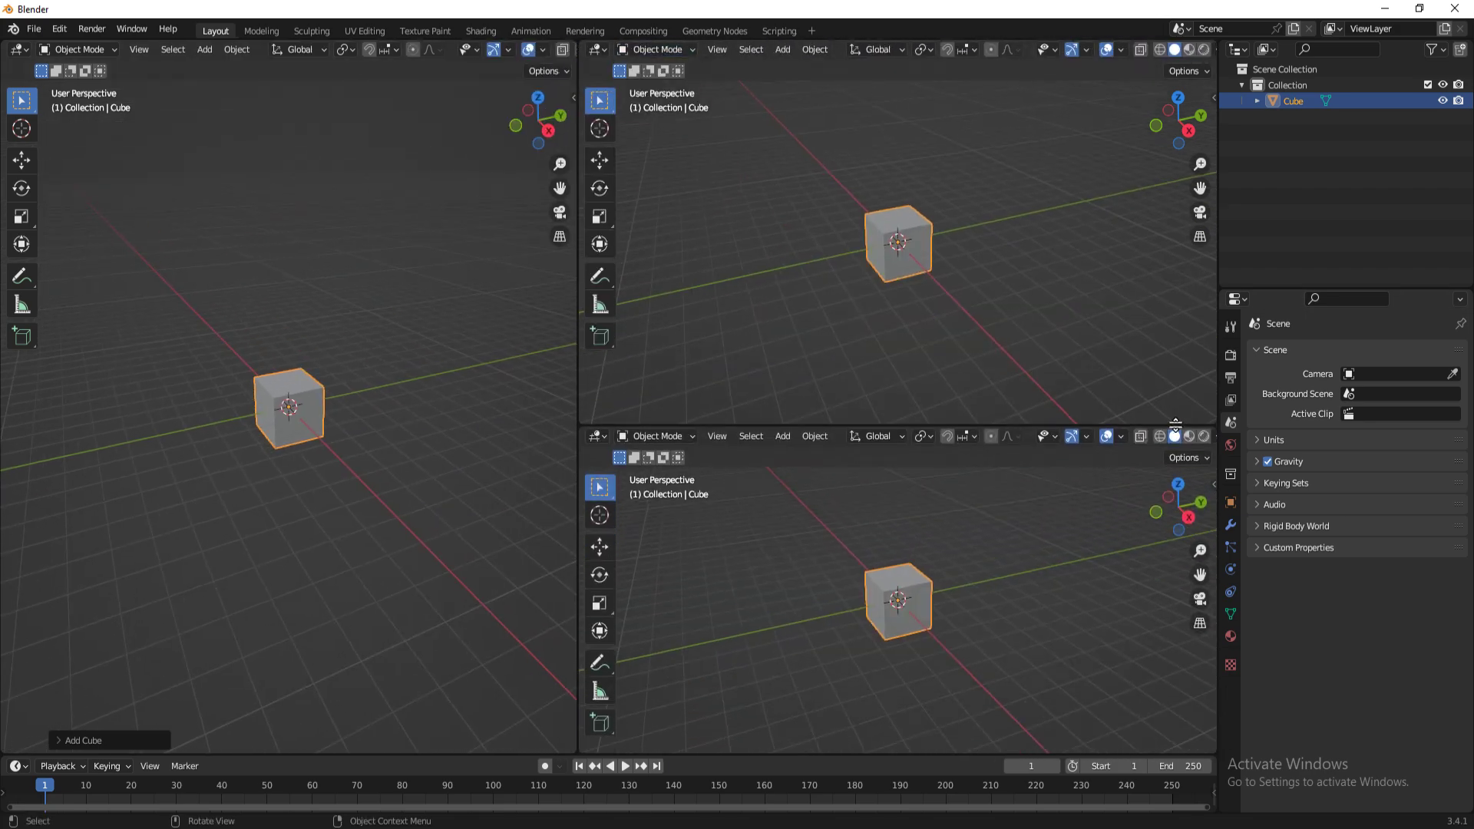
pyautogui.click(596, 427)
pyautogui.click(1075, 542)
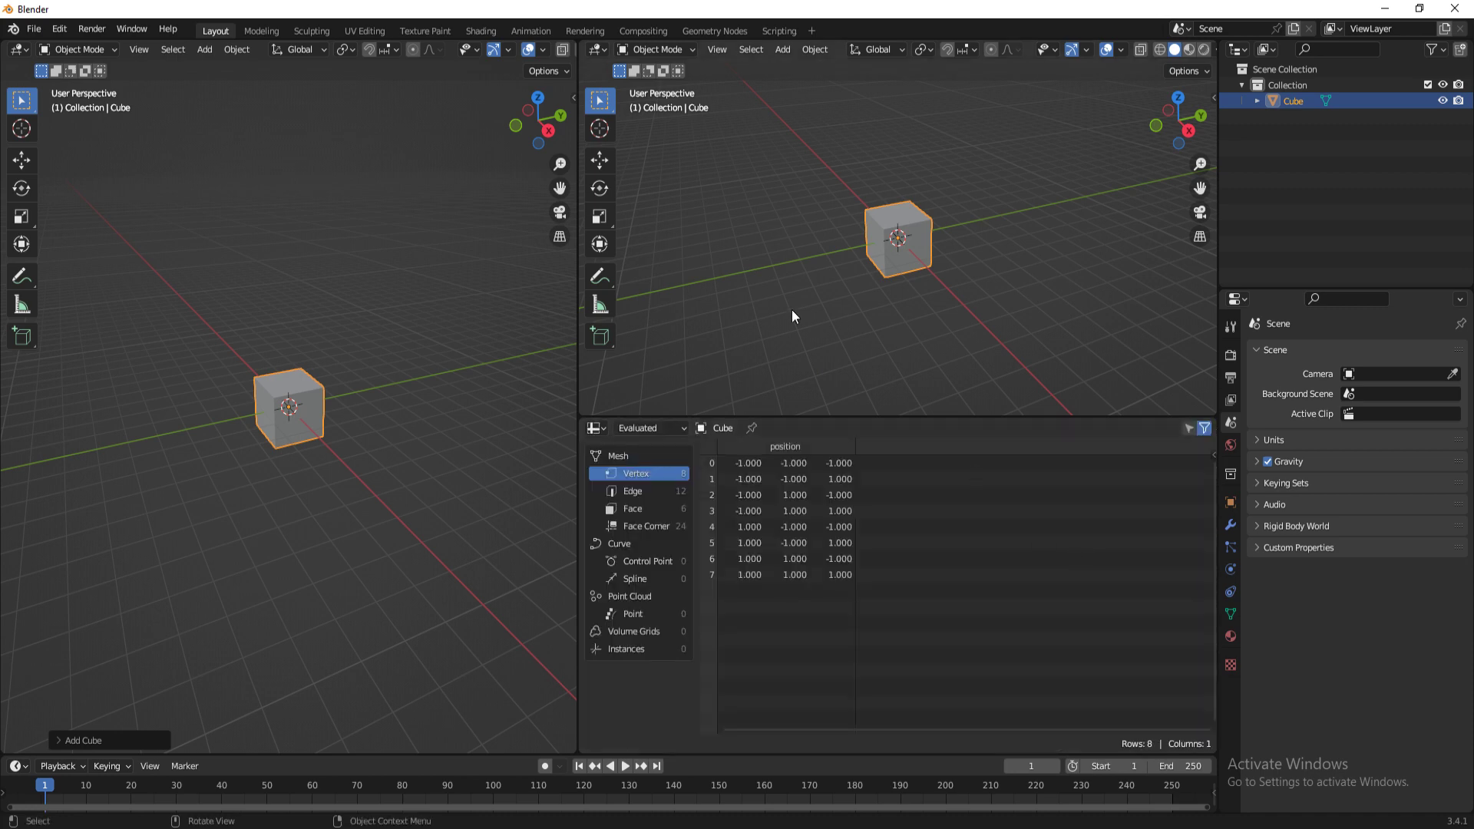
# Step: Turn the area above the Spreadsheet into a Geometry Node Editor and create a new node tree for the cube
pyautogui.click(644, 52)
pyautogui.click(596, 49)
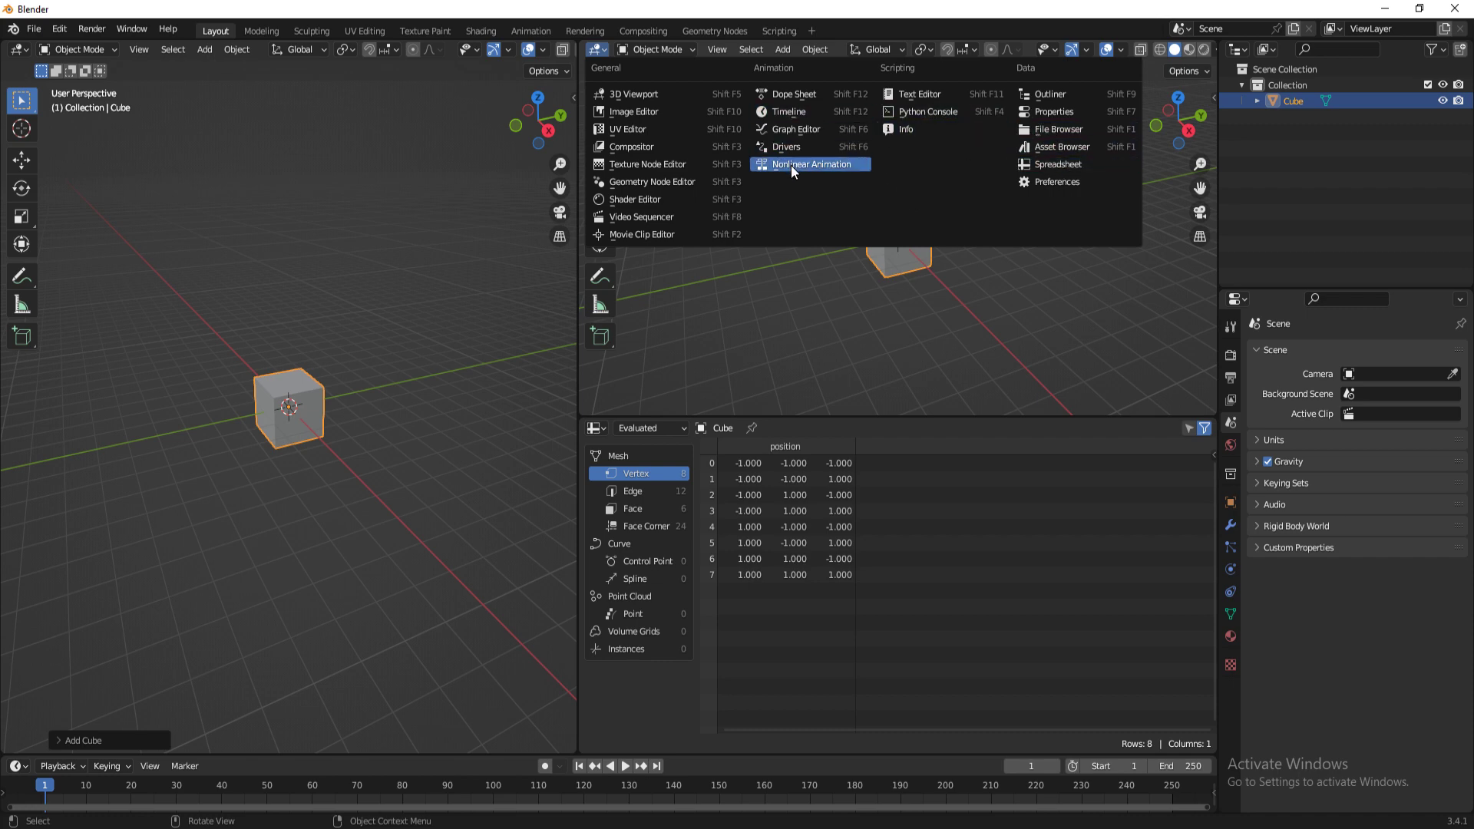
pyautogui.click(689, 184)
pyautogui.click(886, 52)
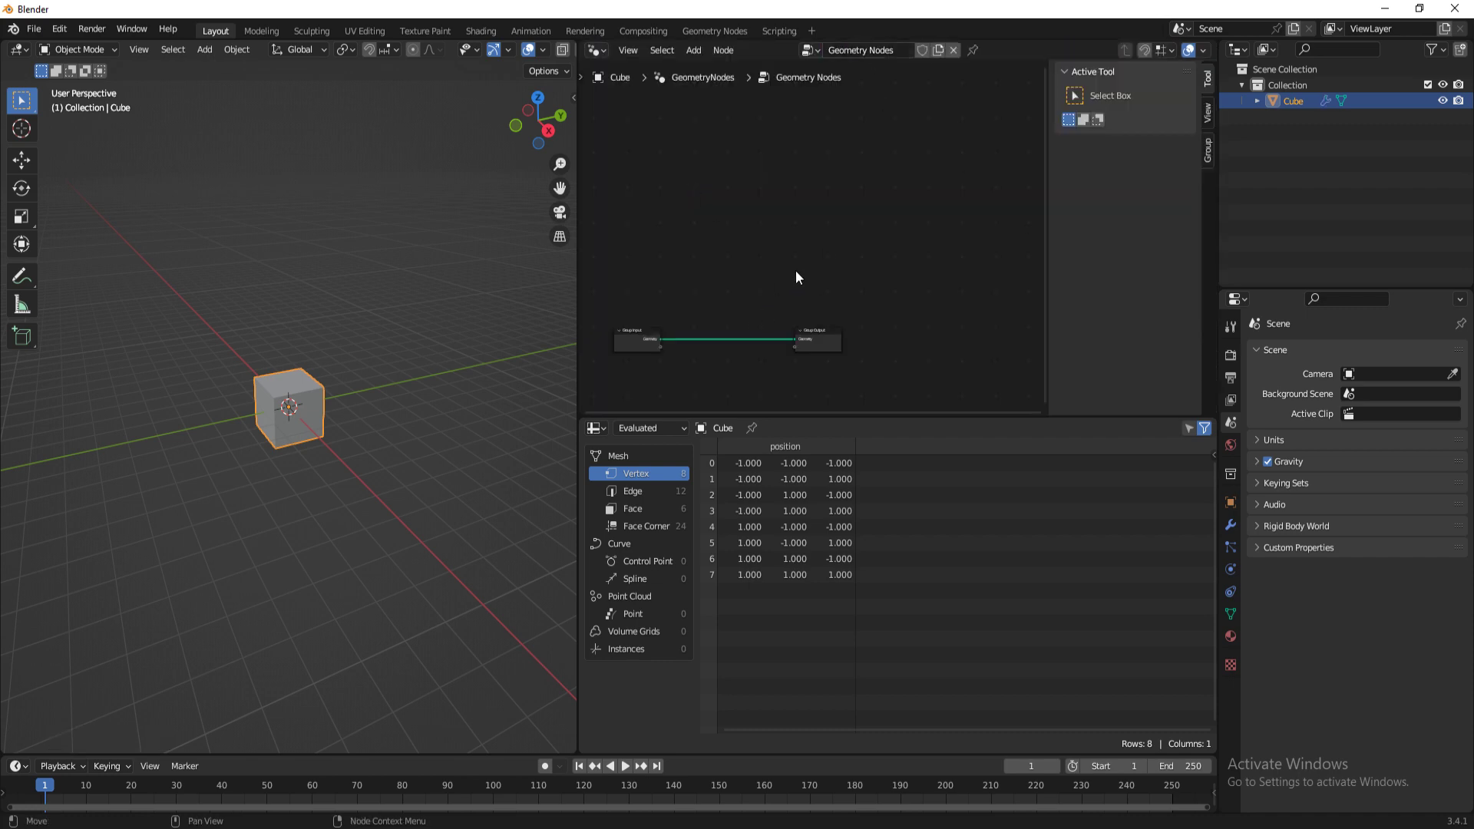
# Step: Move the Group Input and Group Output nodes farther apart to make room for nodes between them
pyautogui.scroll(6, 726, 315)
pyautogui.moveTo(726, 324); pyautogui.dragTo(817, 198, button='middle')
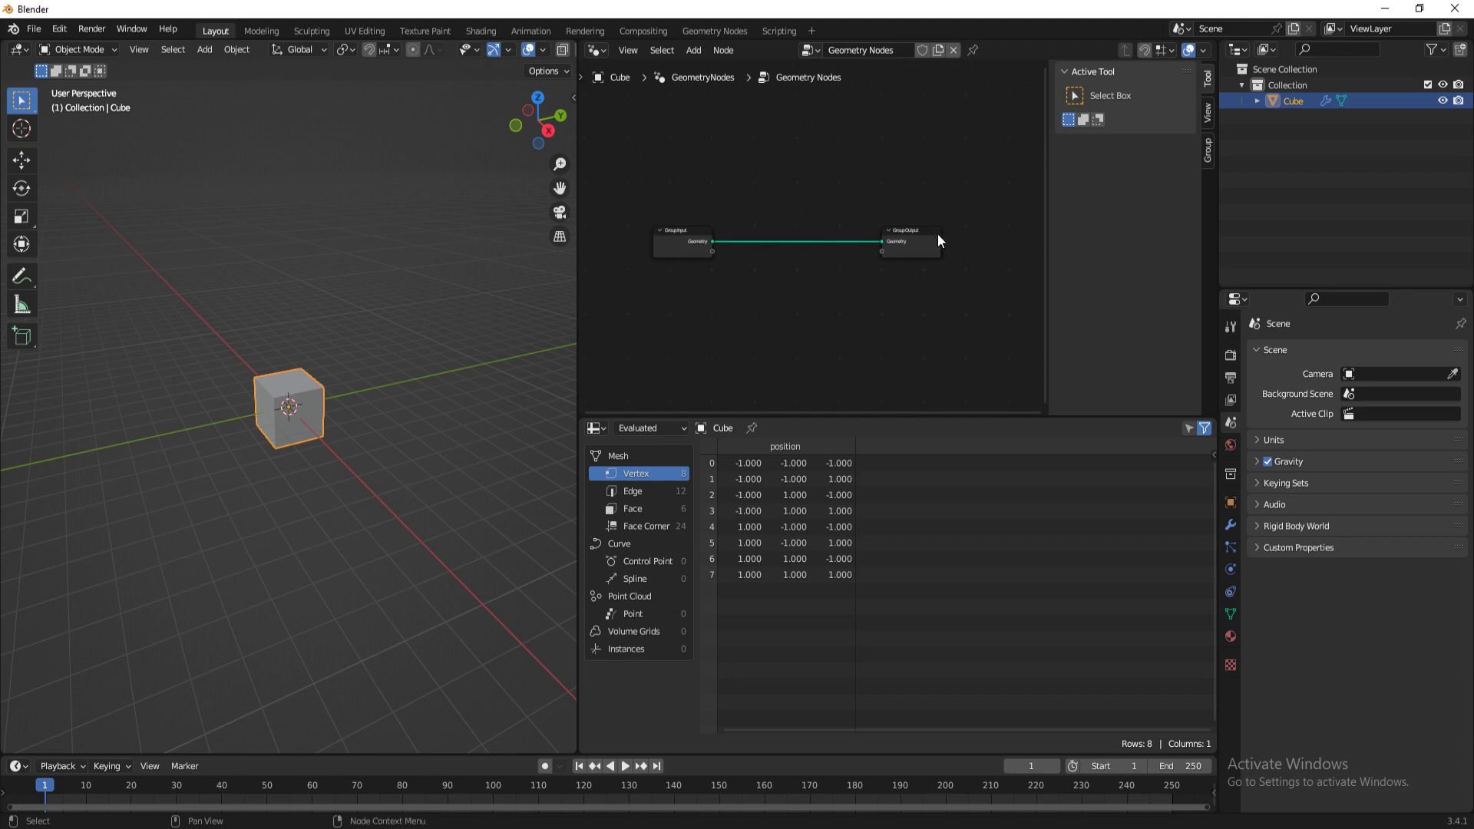
pyautogui.moveTo(911, 246); pyautogui.dragTo(984, 252)
pyautogui.moveTo(682, 253); pyautogui.dragTo(663, 266)
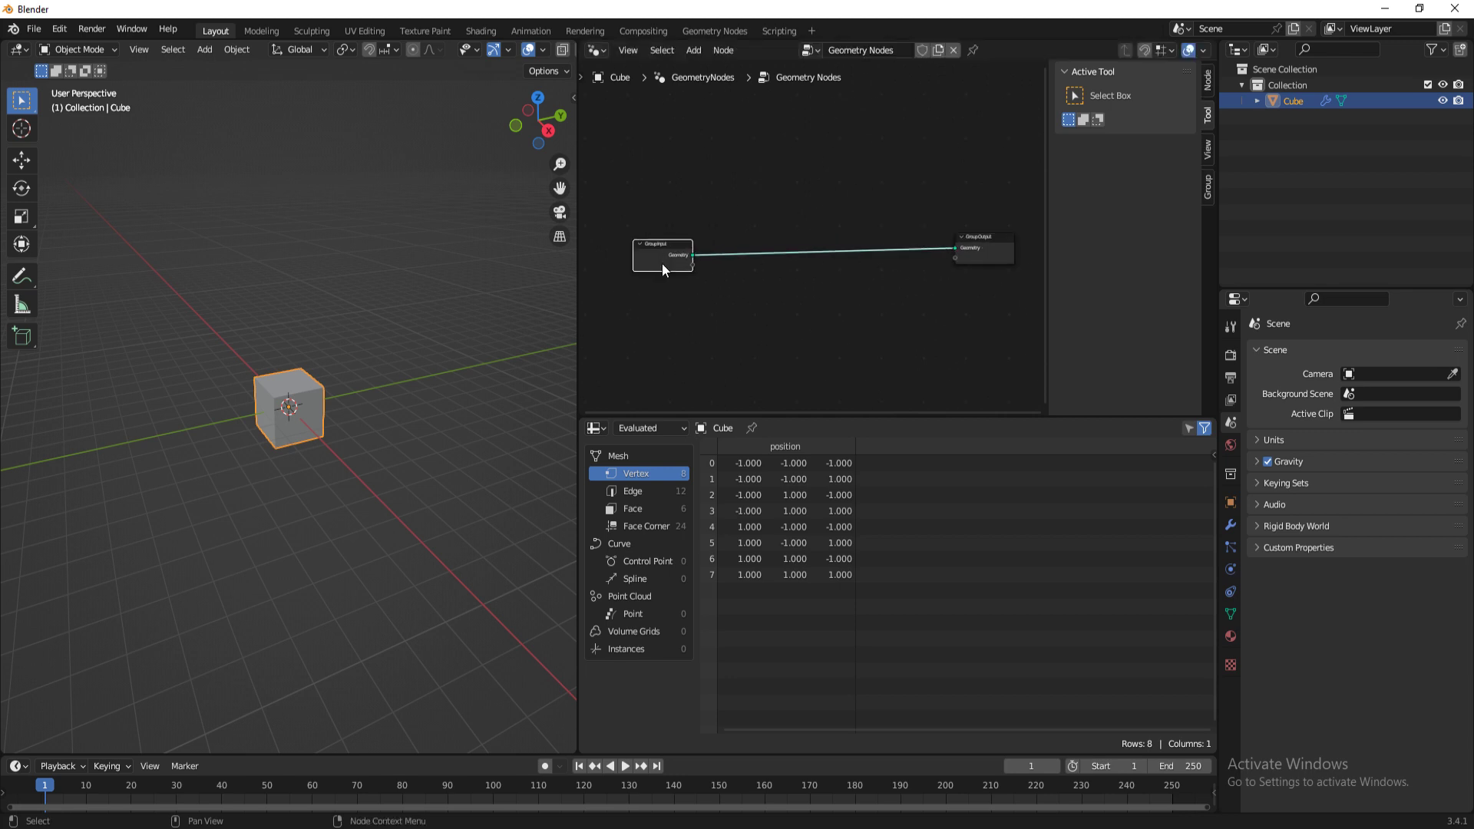
pyautogui.click(710, 266)
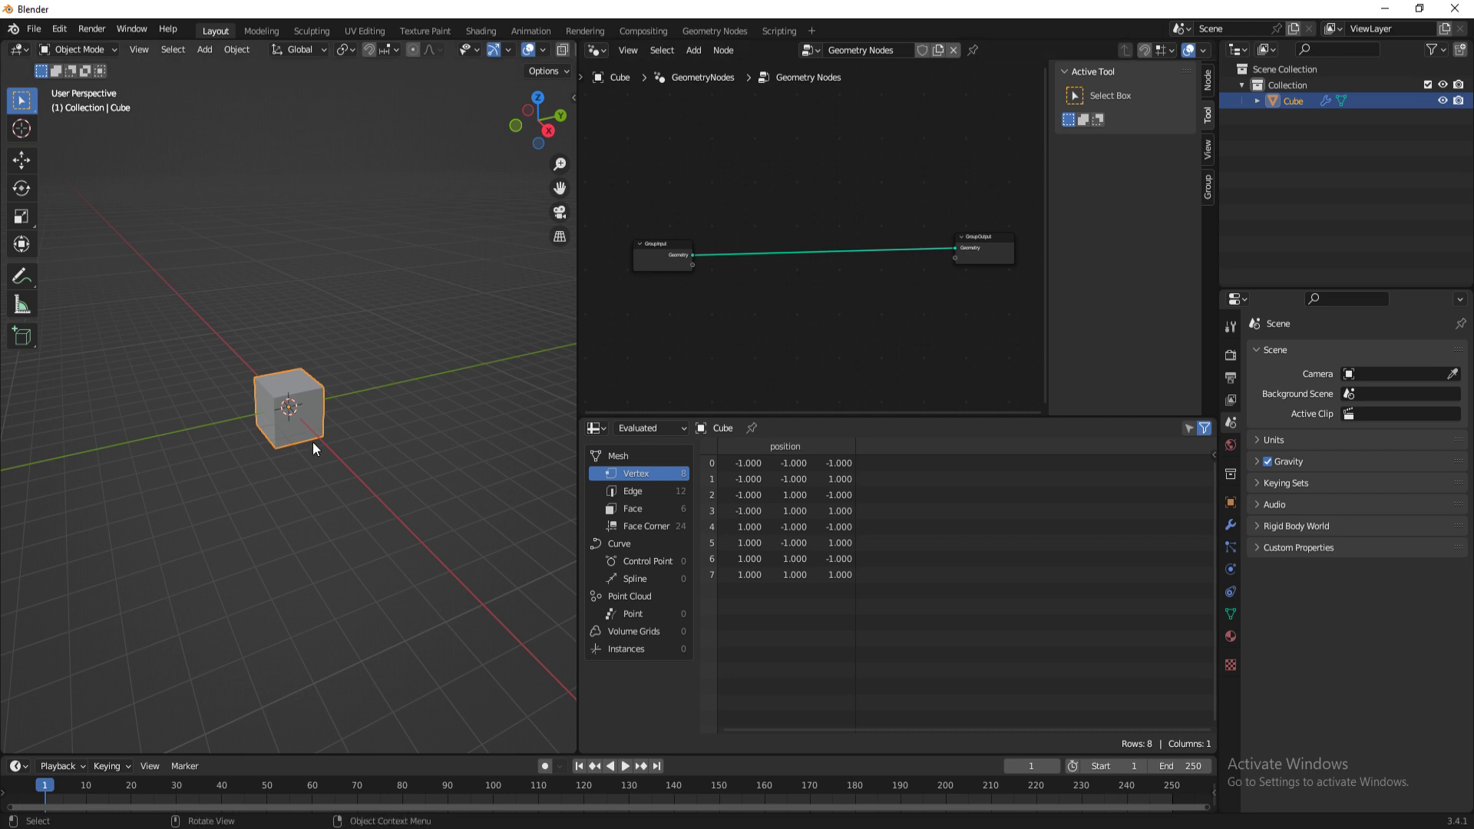
# Step: Set the 3D viewport to top view and delete all of the cube's vertices in Edit Mode, keeping the empty object
pyautogui.press('KP_7')
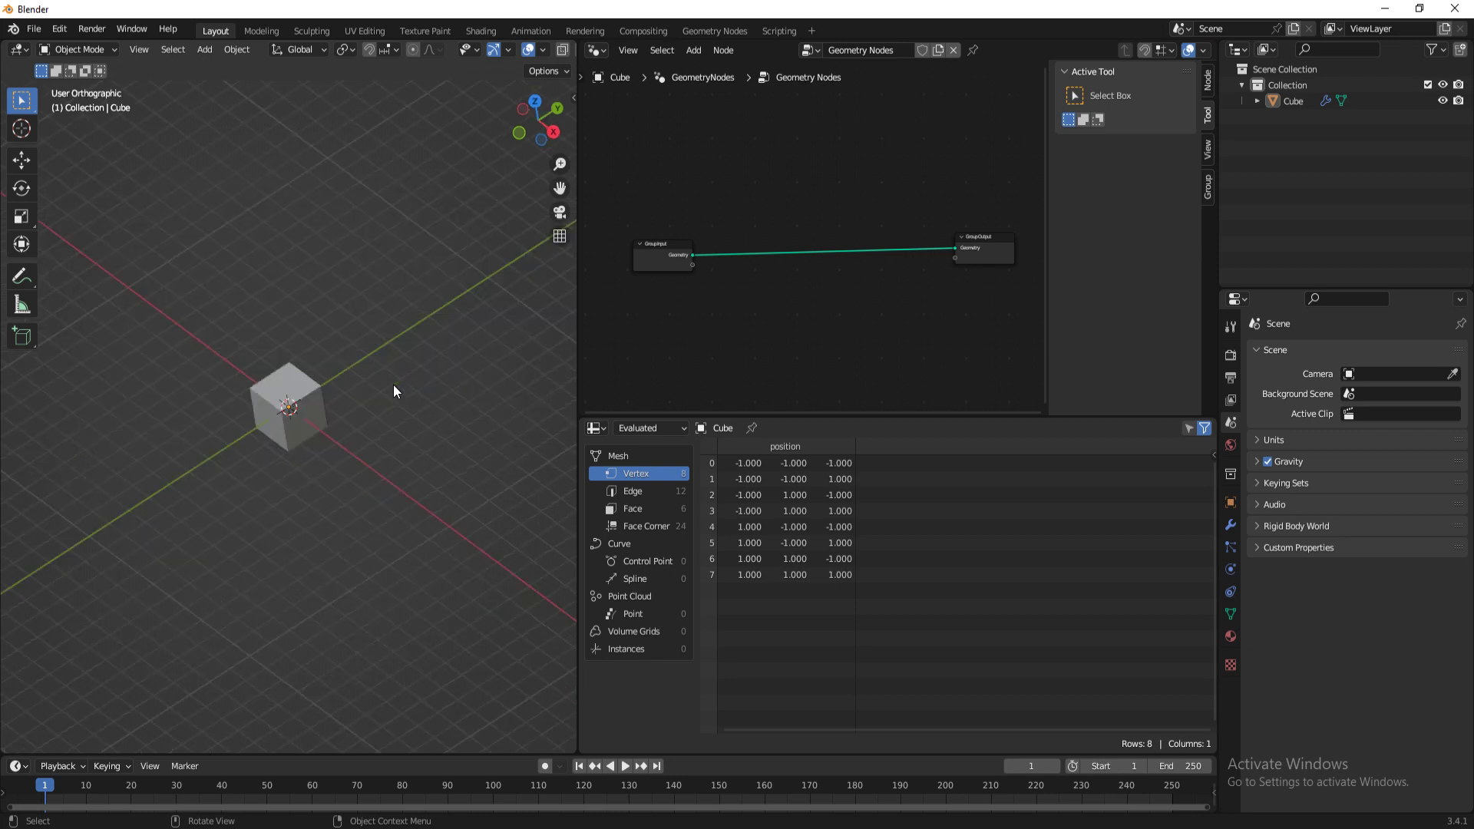
pyautogui.press('Delete')
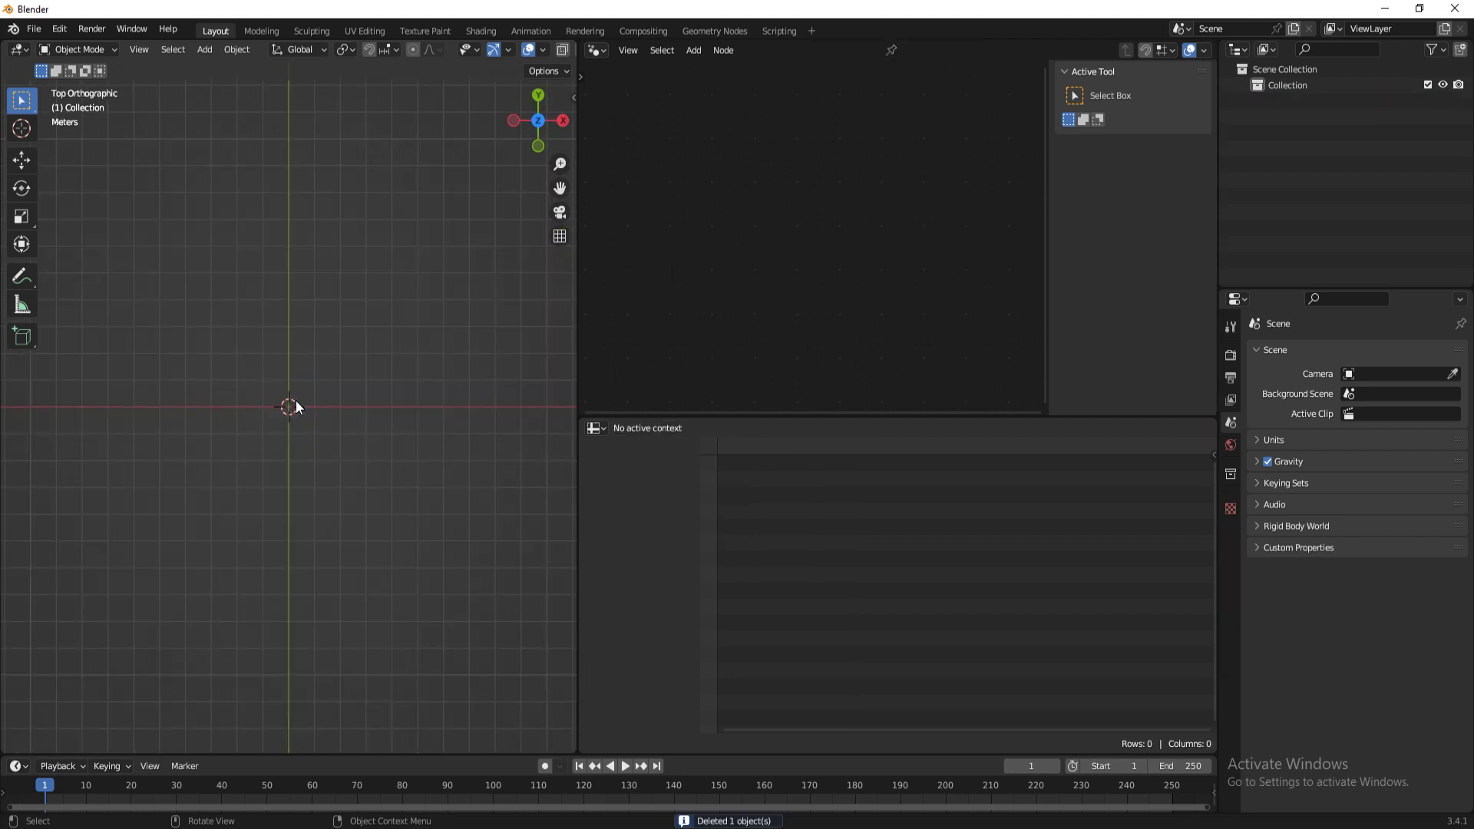
pyautogui.hotkey('ctrl', 'z')
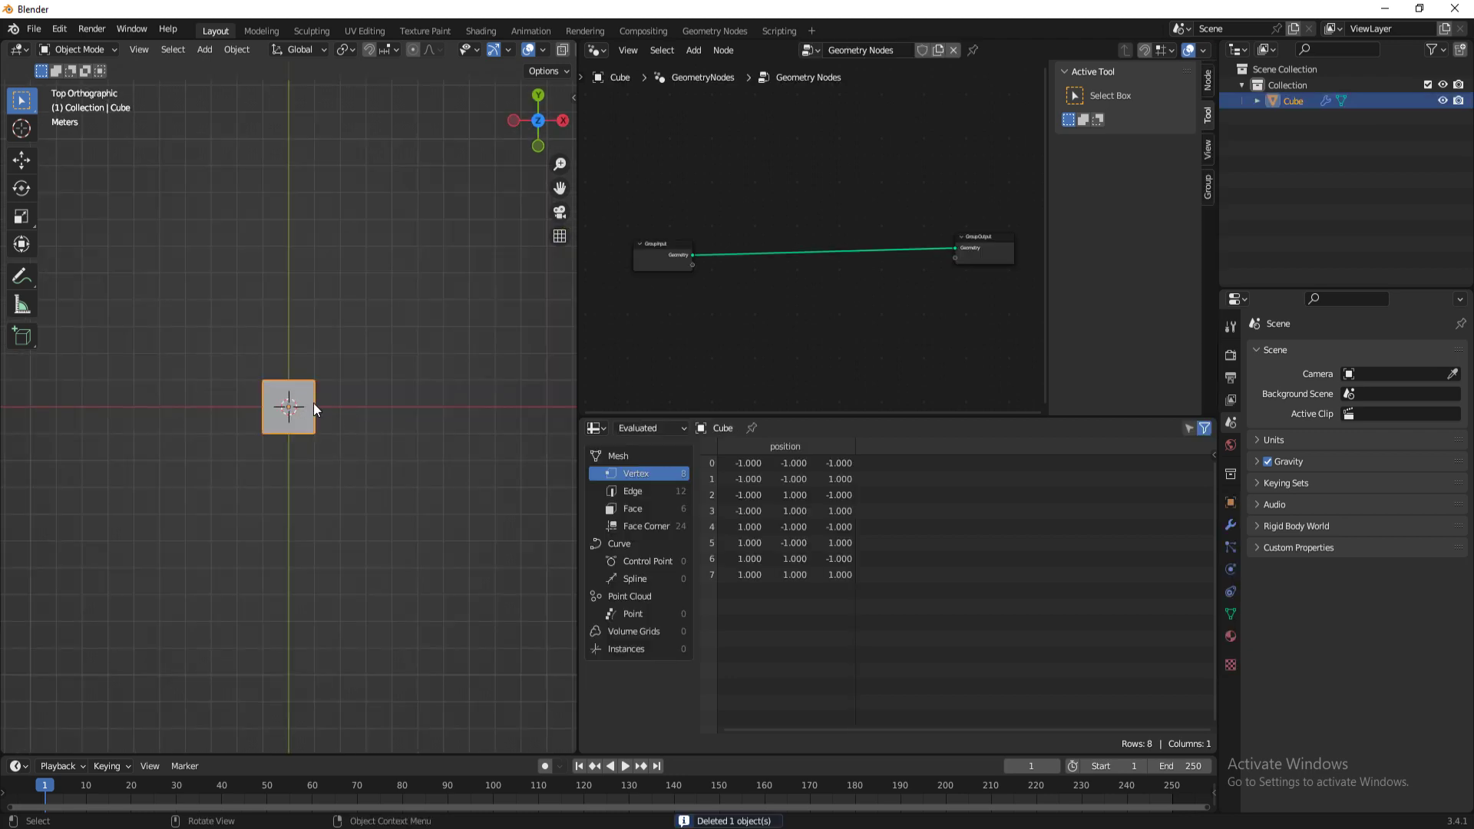
pyautogui.press('Tab')
pyautogui.press('x')
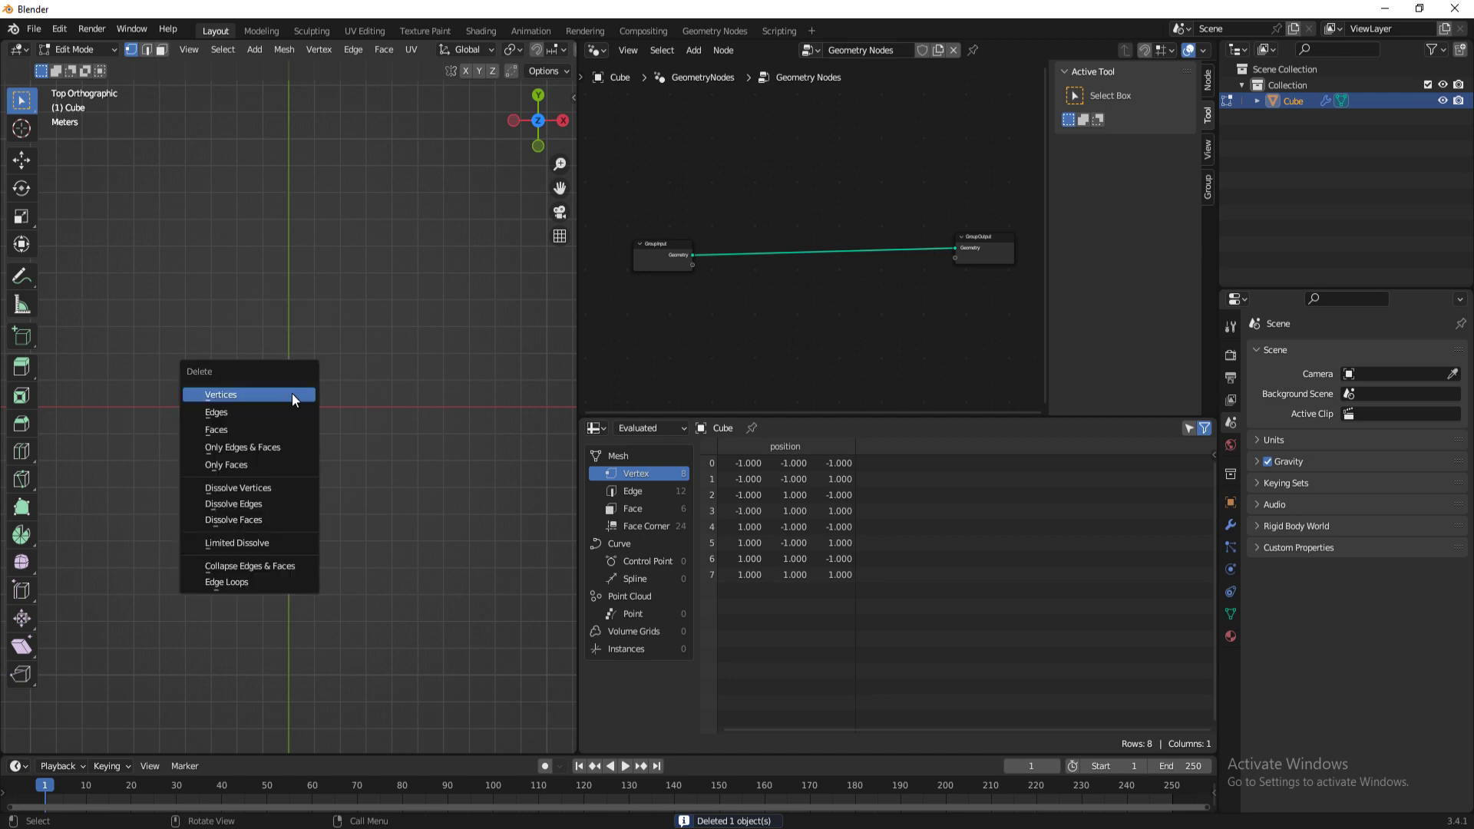
pyautogui.click(292, 393)
pyautogui.press('Tab')
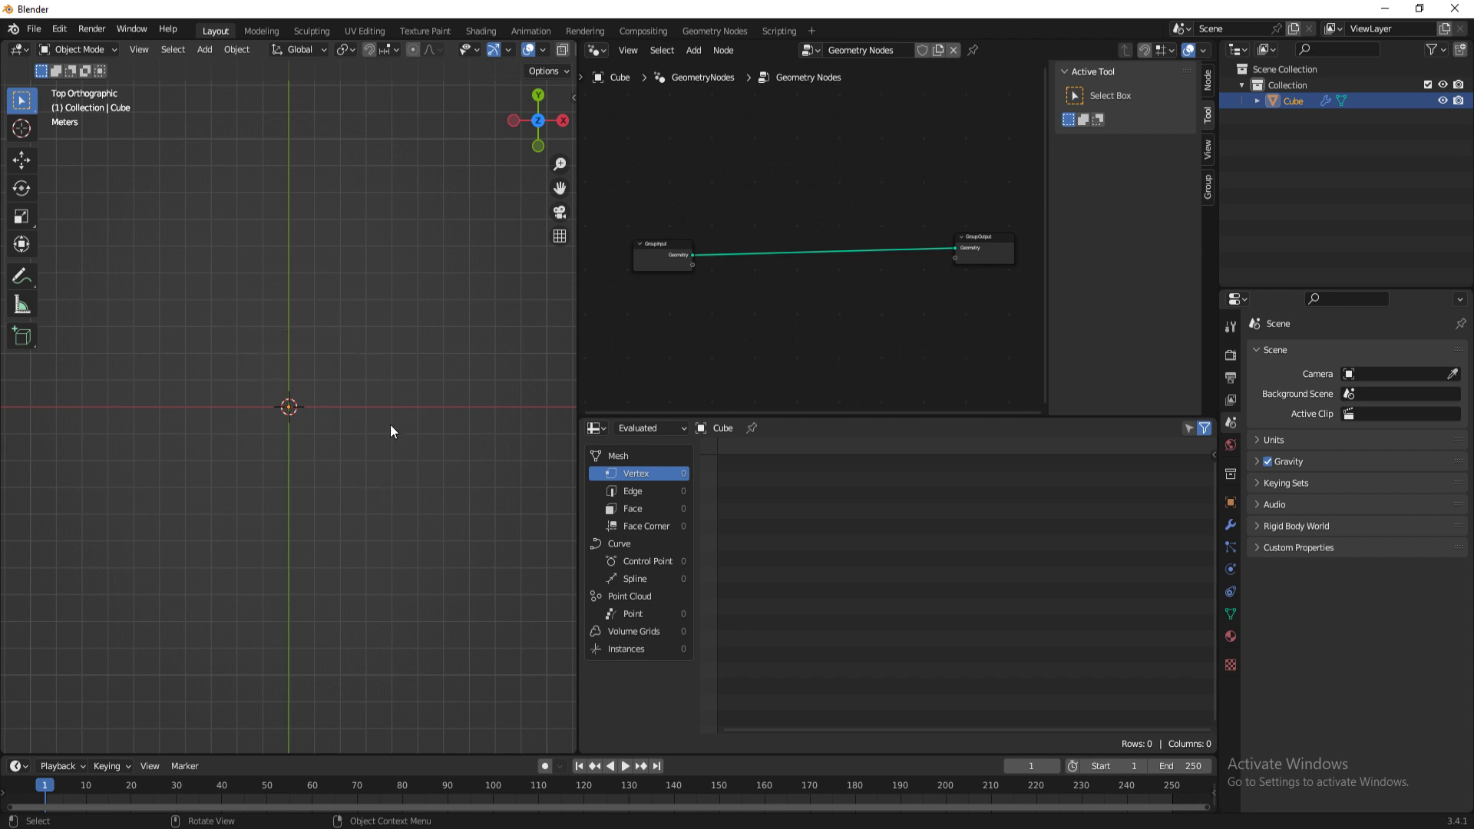
# Step: Add an Arc node on the link between Group Input and Group Output so its curve feeds the Group Output
pyautogui.keyDown('ctrl'); pyautogui.hscroll(-1, 806, 253); pyautogui.keyUp('ctrl')
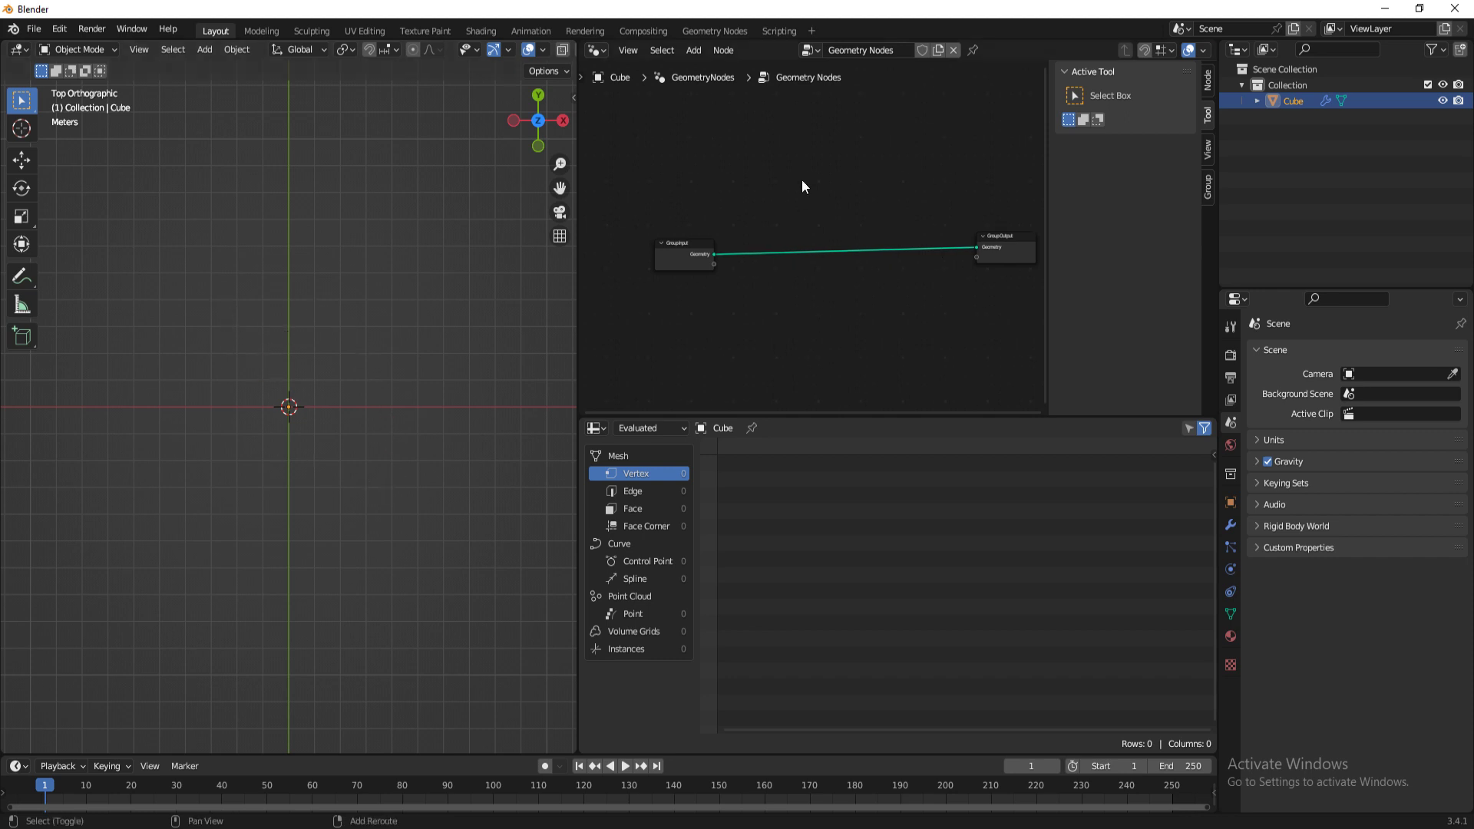
pyautogui.hotkey('shift', 'a')
pyautogui.press('s')
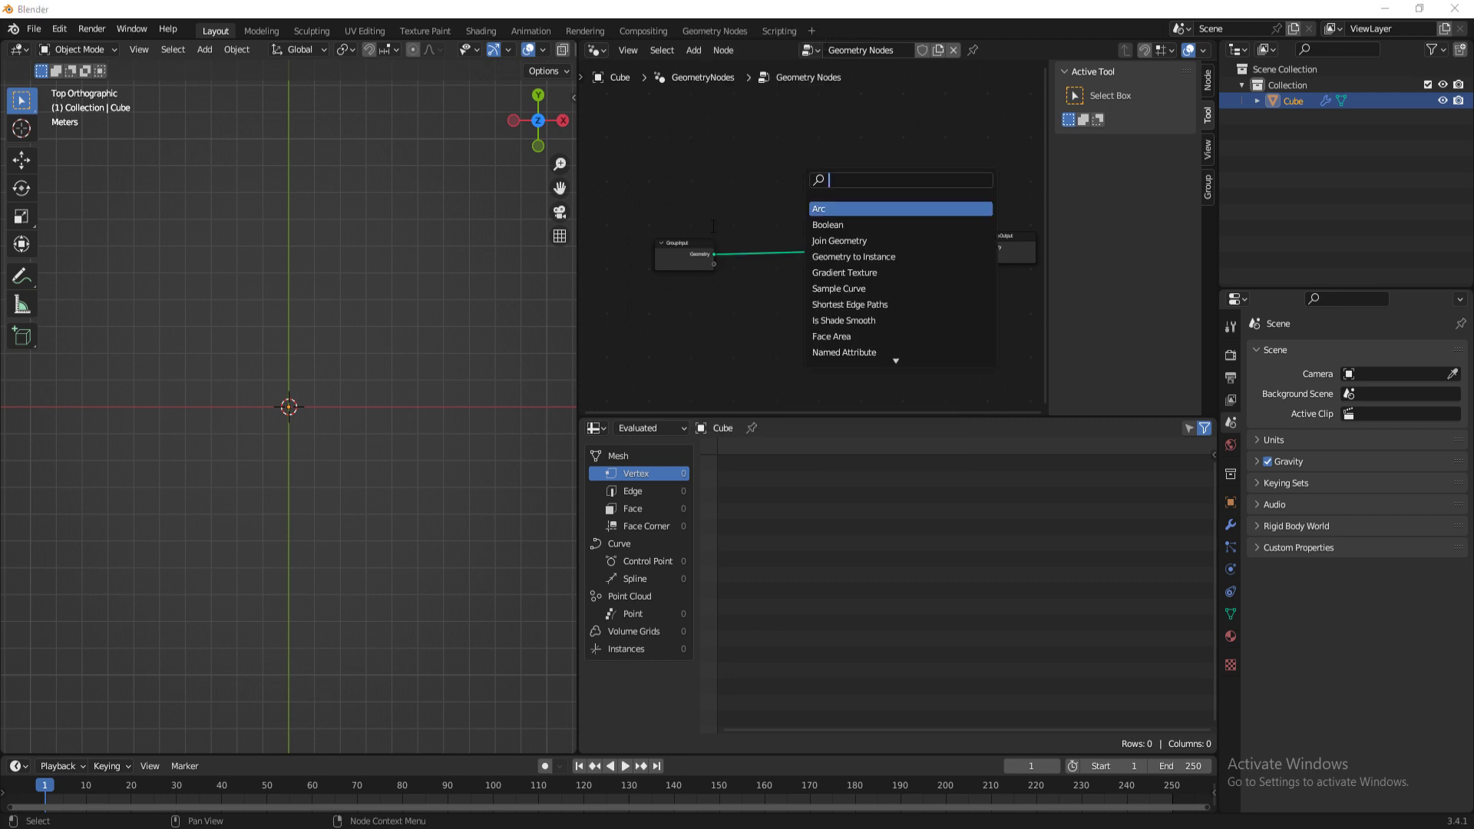
pyautogui.press('Escape')
pyautogui.hotkey('shift', 'a')
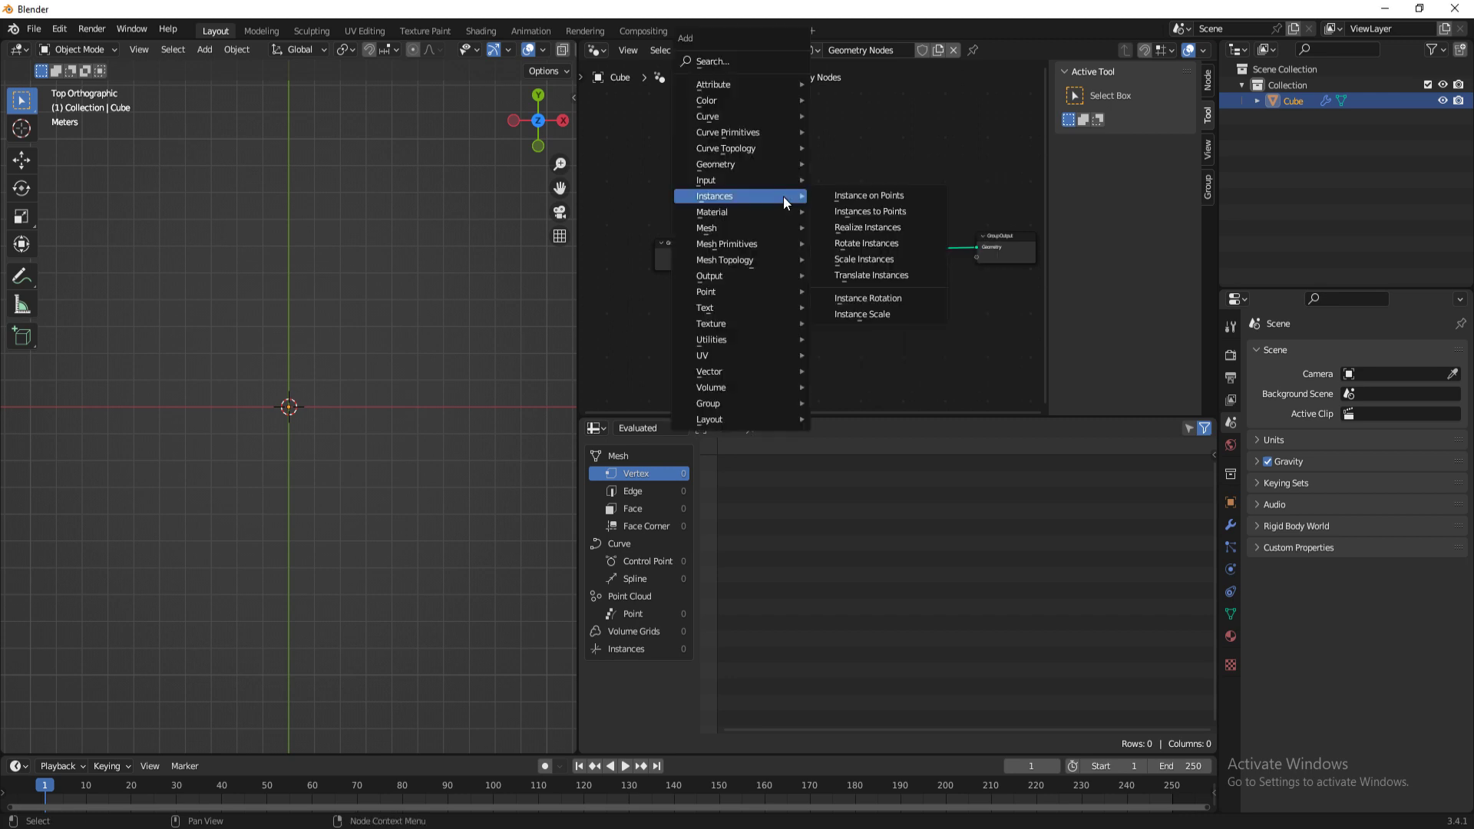
pyautogui.write('arc')
pyautogui.press('Return')
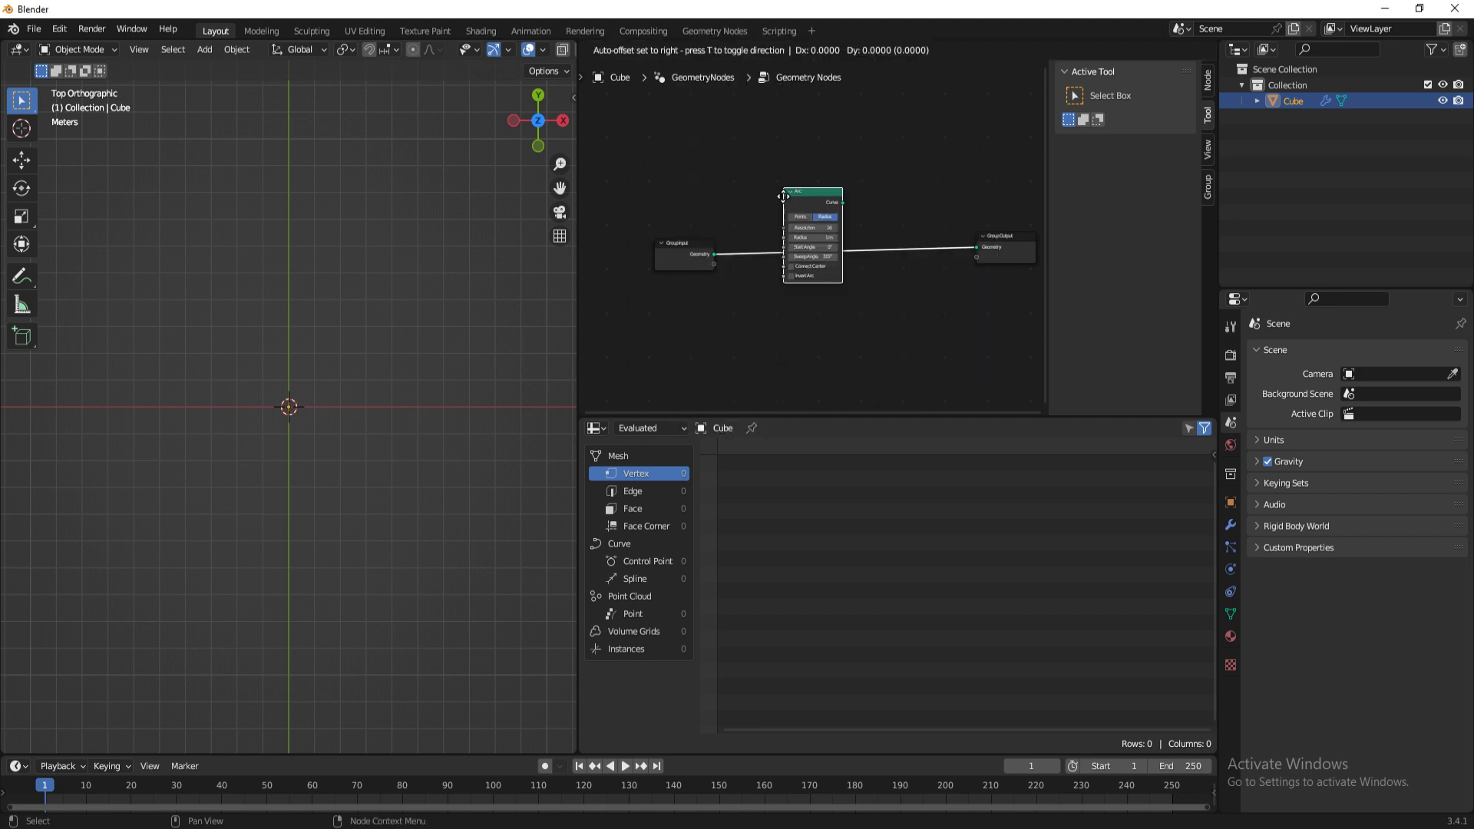
pyautogui.click(789, 199)
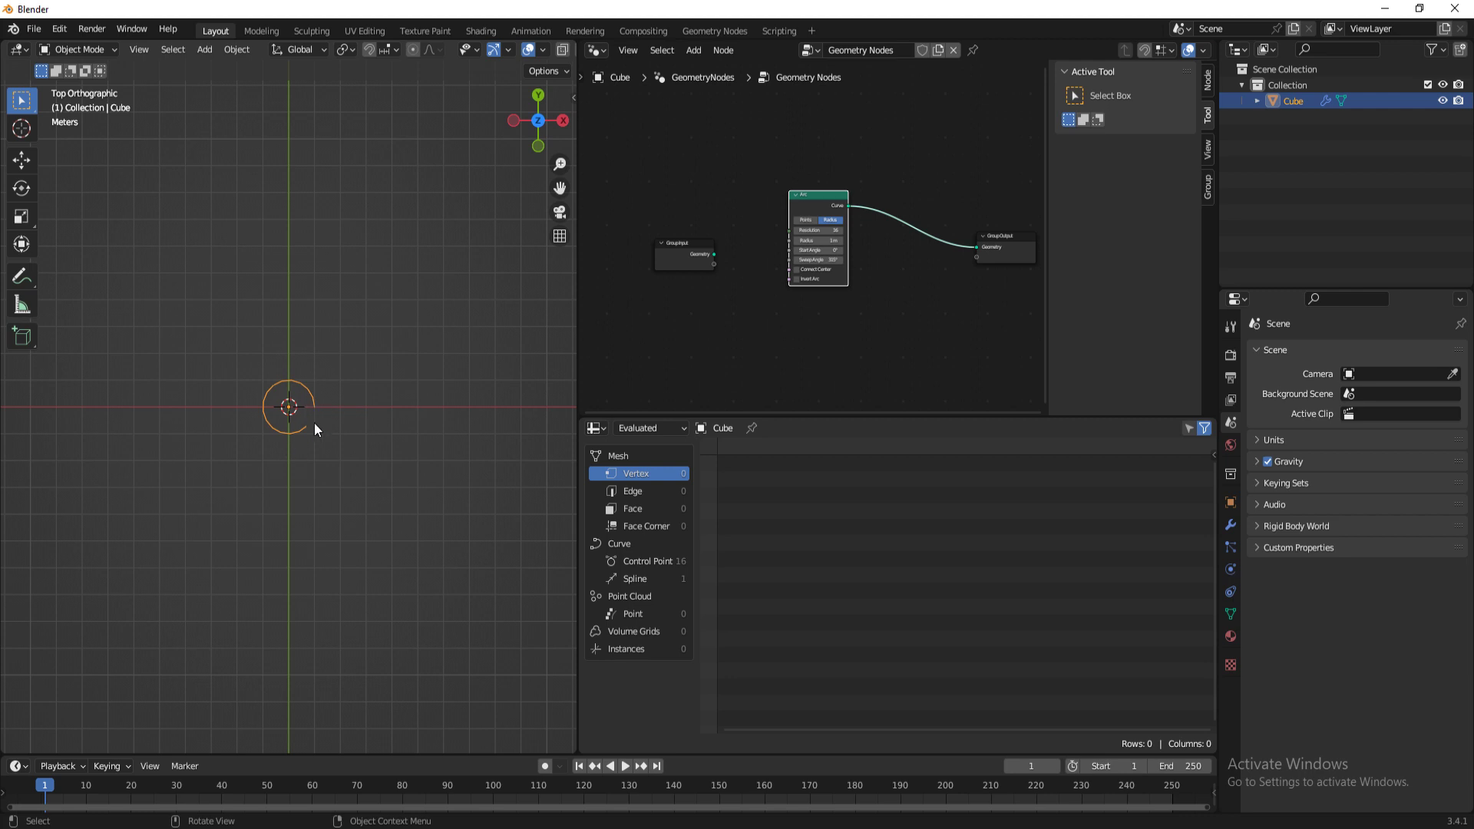
# Step: Set the Arc node's Start Angle to -30°
pyautogui.scroll(4, 329, 457)
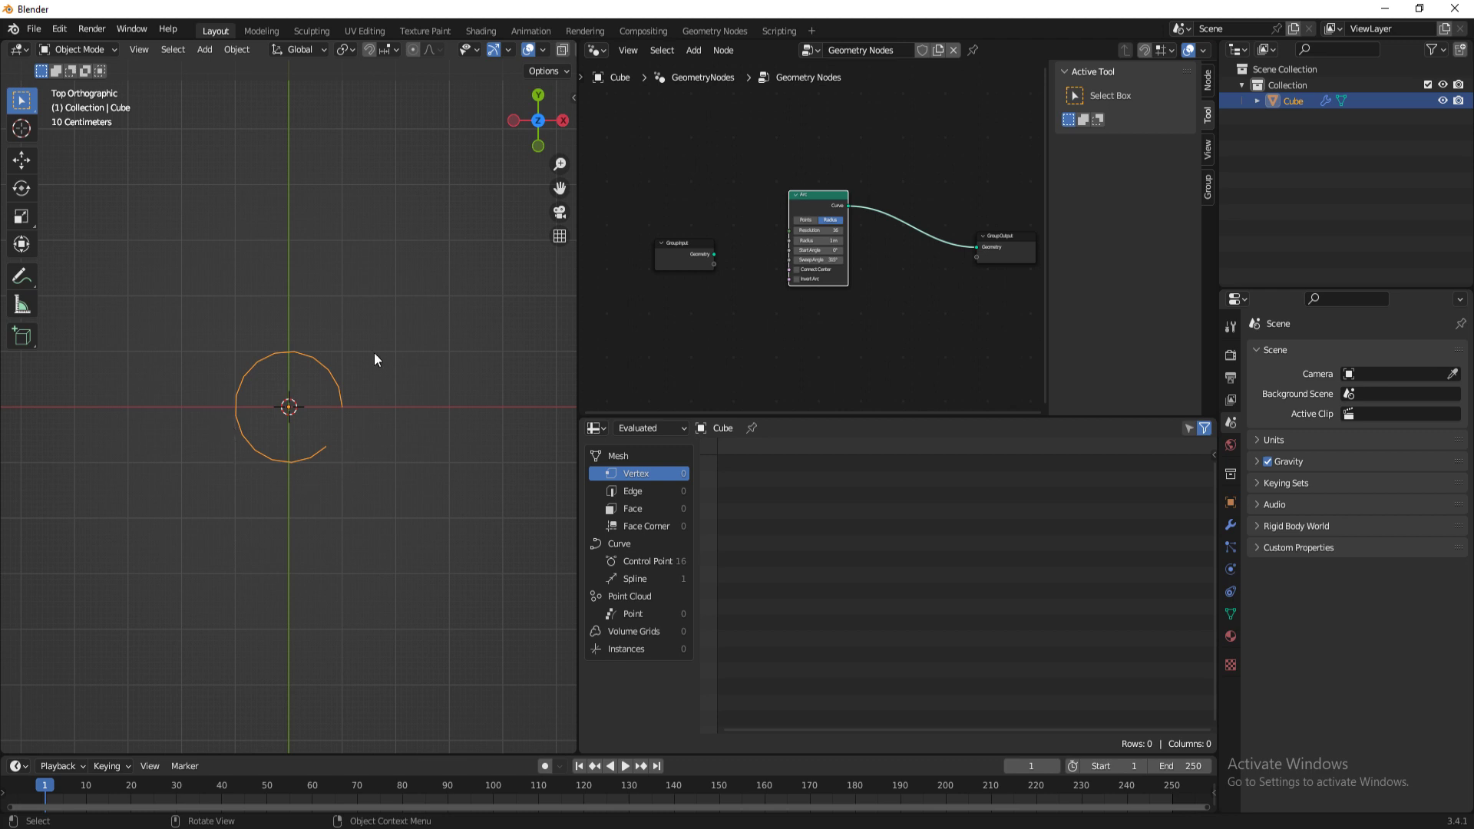
pyautogui.scroll(2, 803, 318)
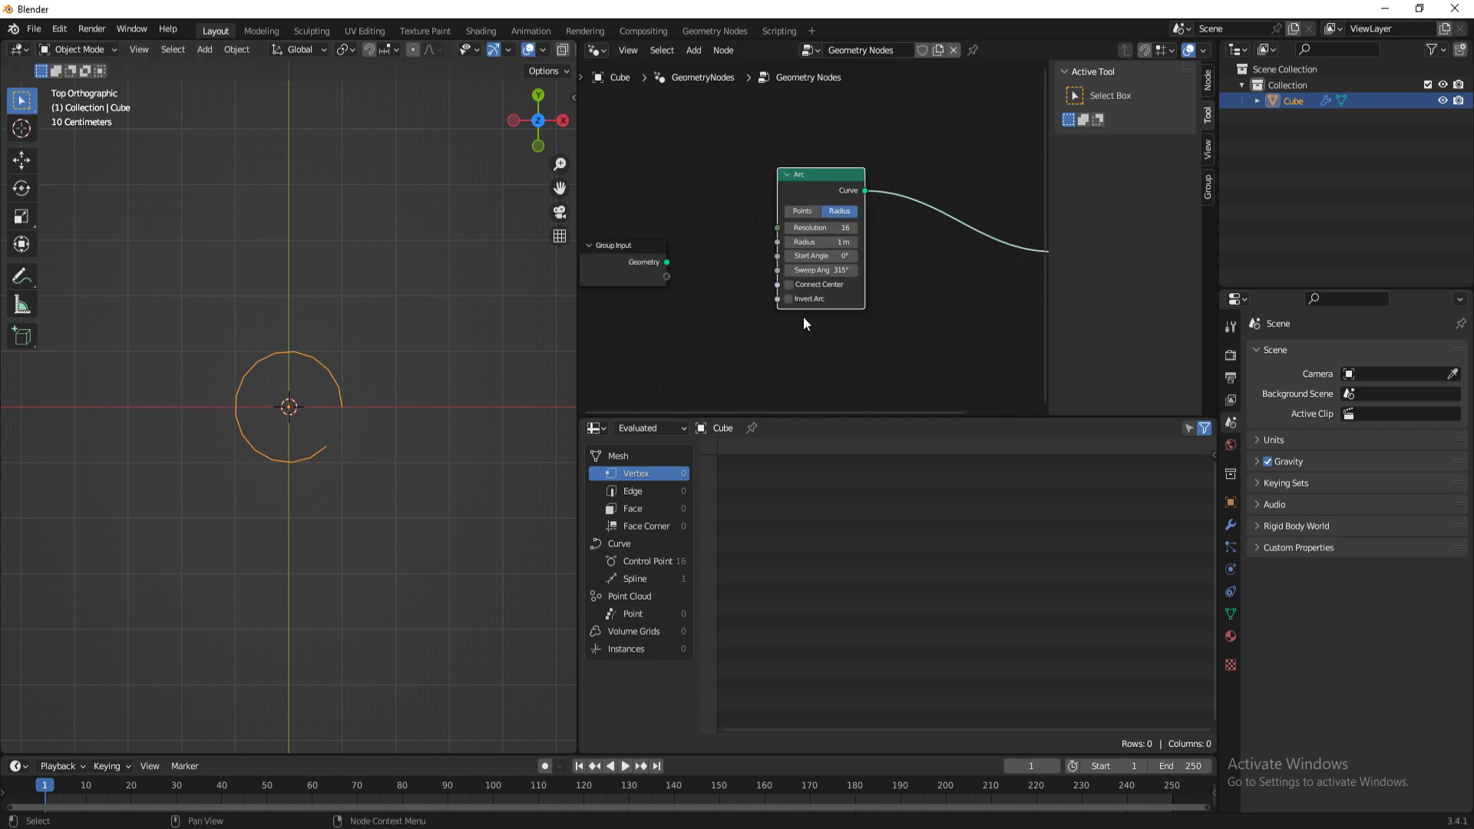
pyautogui.scroll(-2, 851, 324)
pyautogui.scroll(2, 780, 288)
pyautogui.scroll(1, 780, 284)
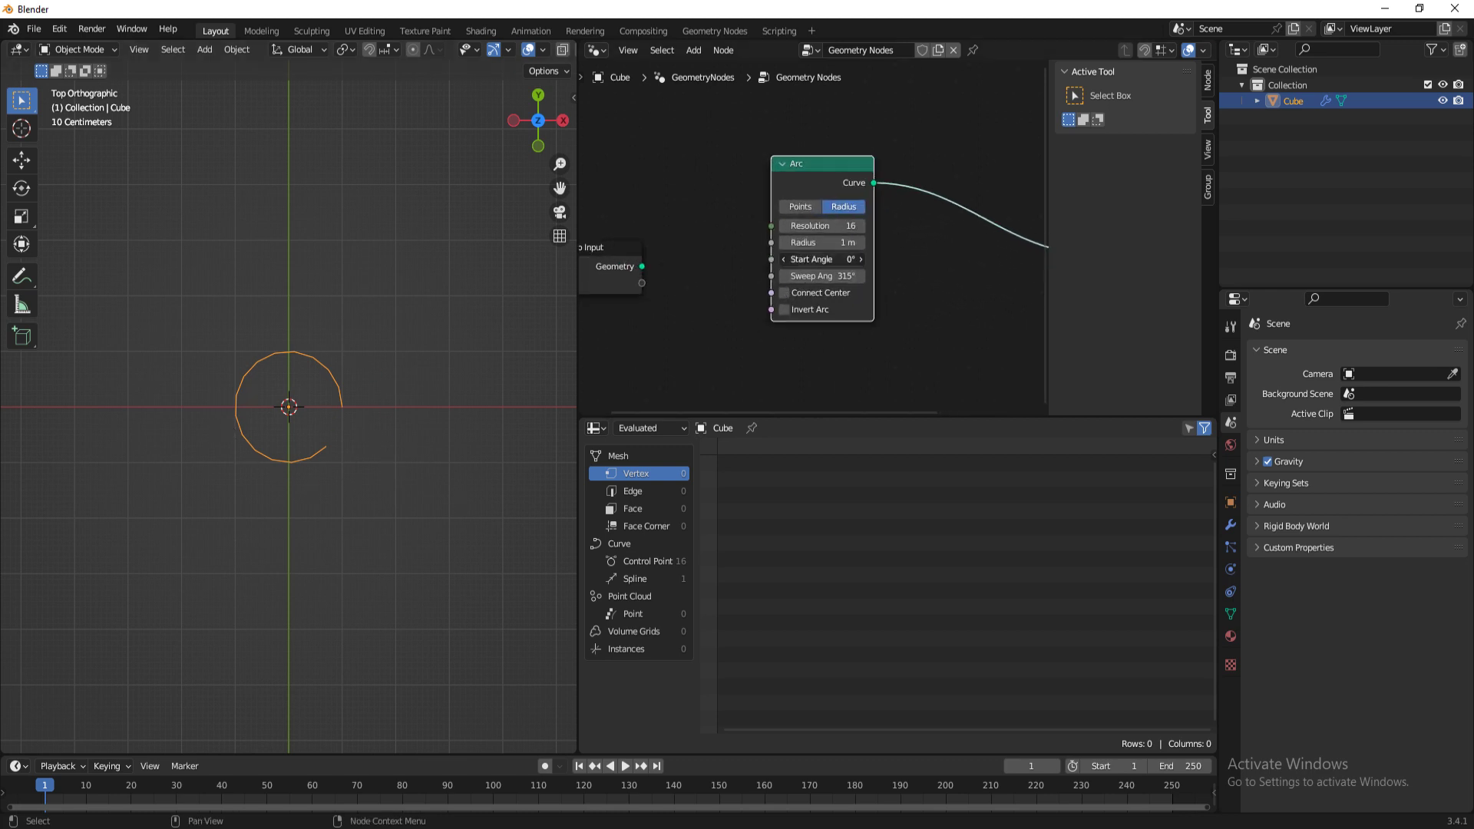
pyautogui.moveTo(822, 258); pyautogui.dragTo(776, 259)
pyautogui.moveTo(821, 259)
pyautogui.mouseDown()
pyautogui.moveTo(837, 259)
pyautogui.moveTo(814, 259)
pyautogui.mouseUp()
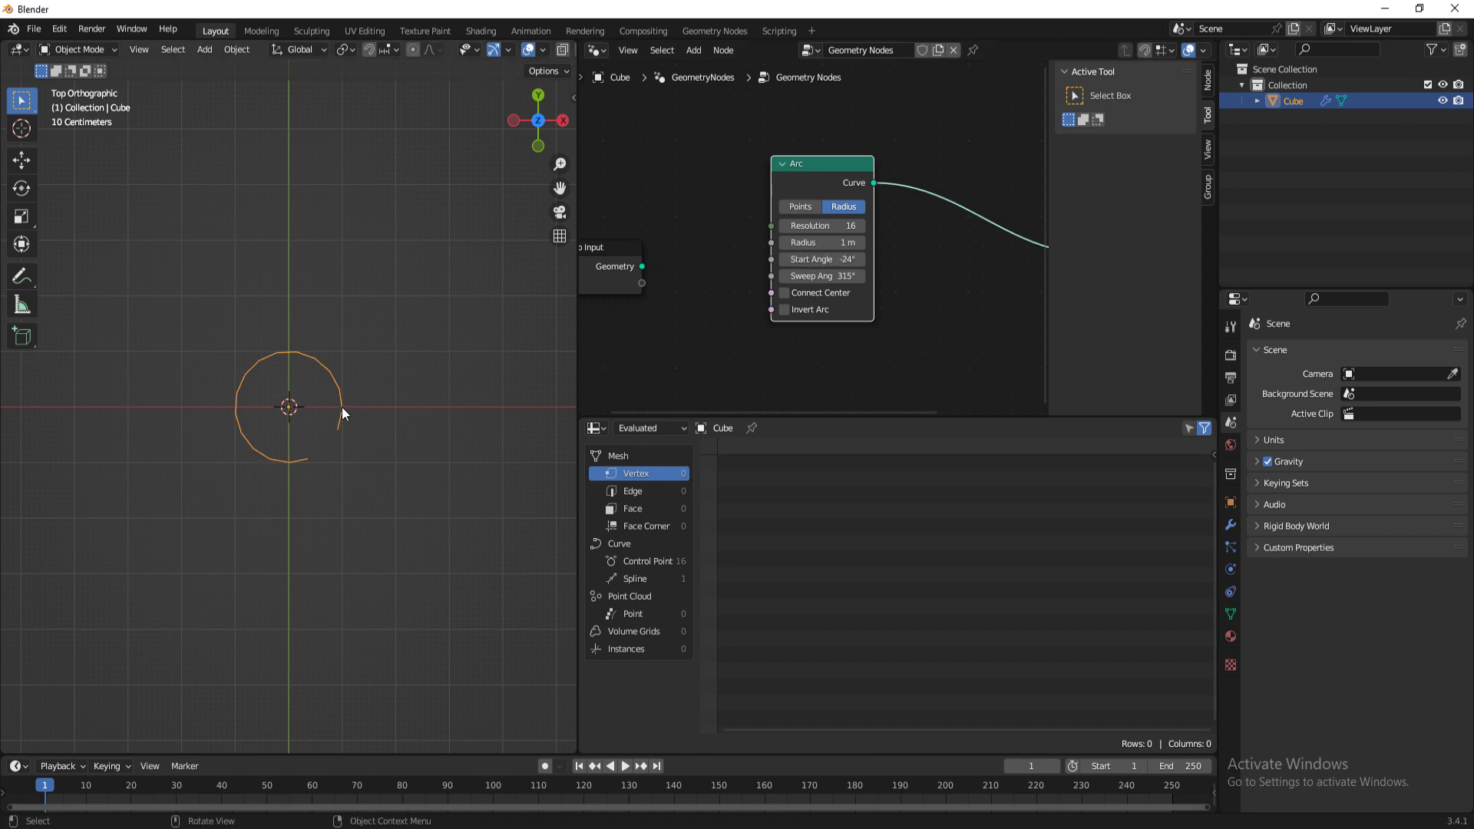
pyautogui.click(833, 260)
pyautogui.write('-30')
pyautogui.press('Return')
pyautogui.click(836, 353)
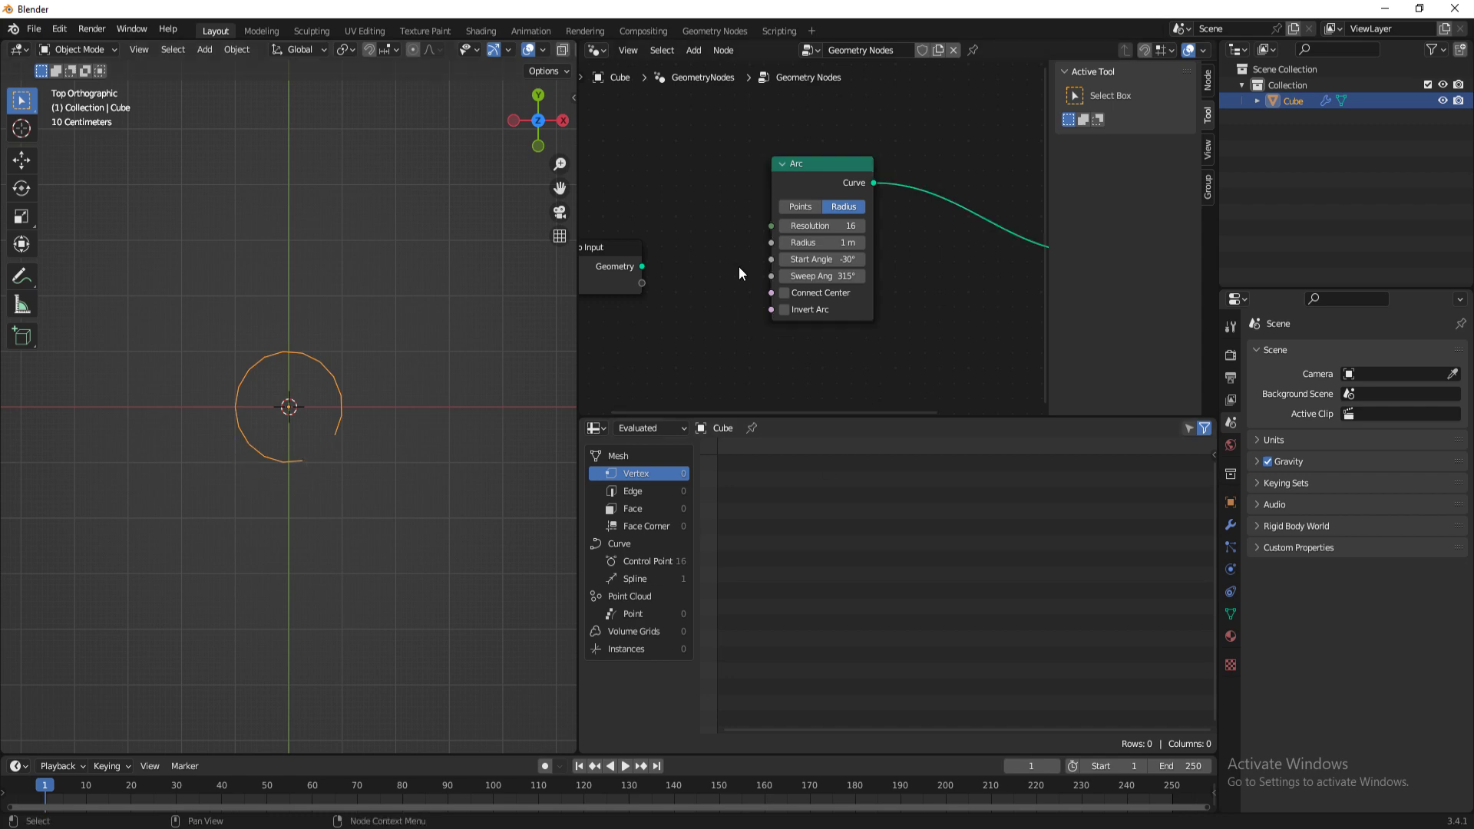
# Step: Add a Curve to Points node fed by the Arc node's Curve output
pyautogui.scroll(-2, 739, 266)
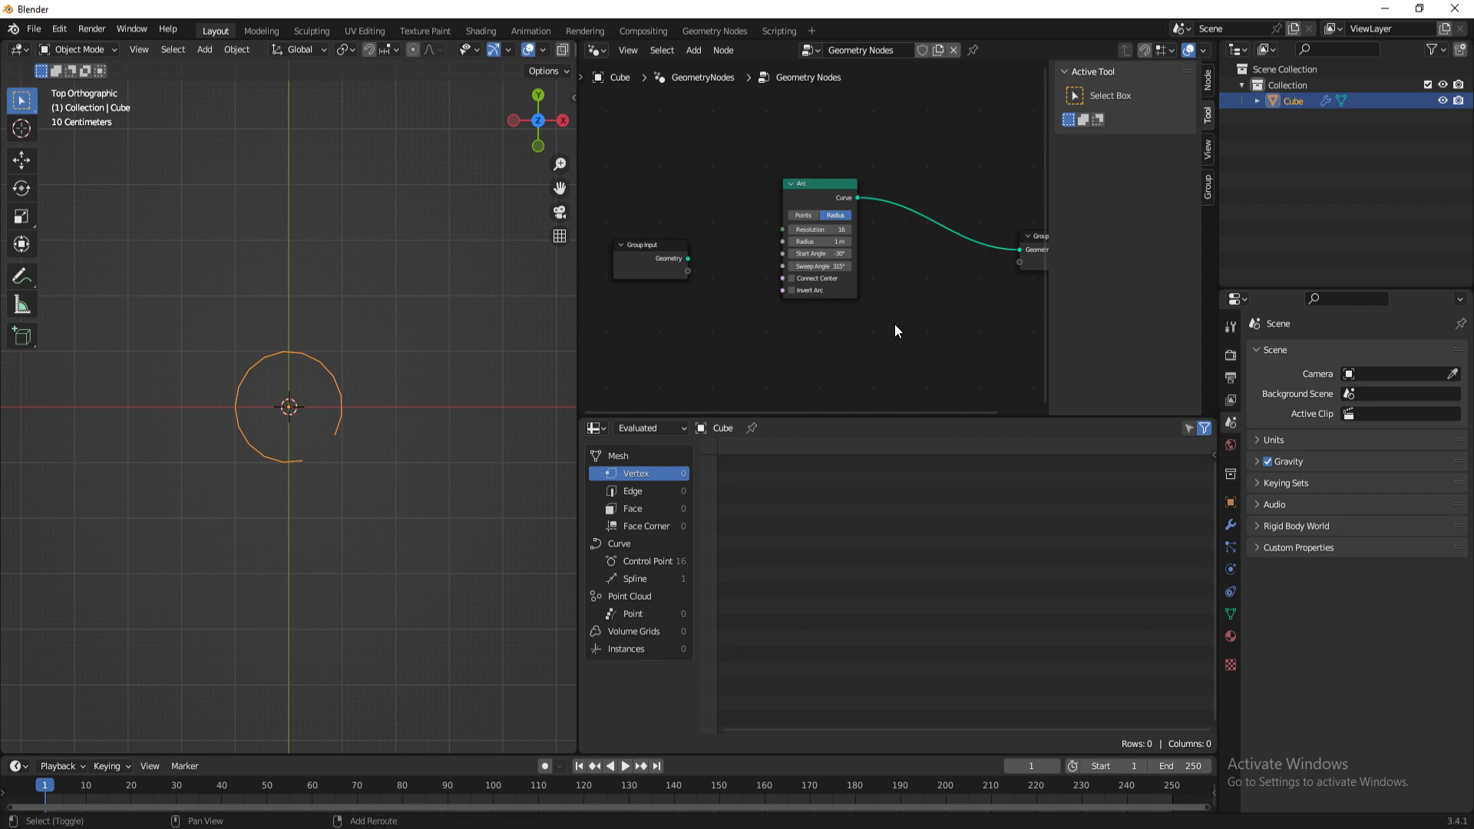
pyautogui.moveTo(889, 325); pyautogui.dragTo(768, 327, button='middle')
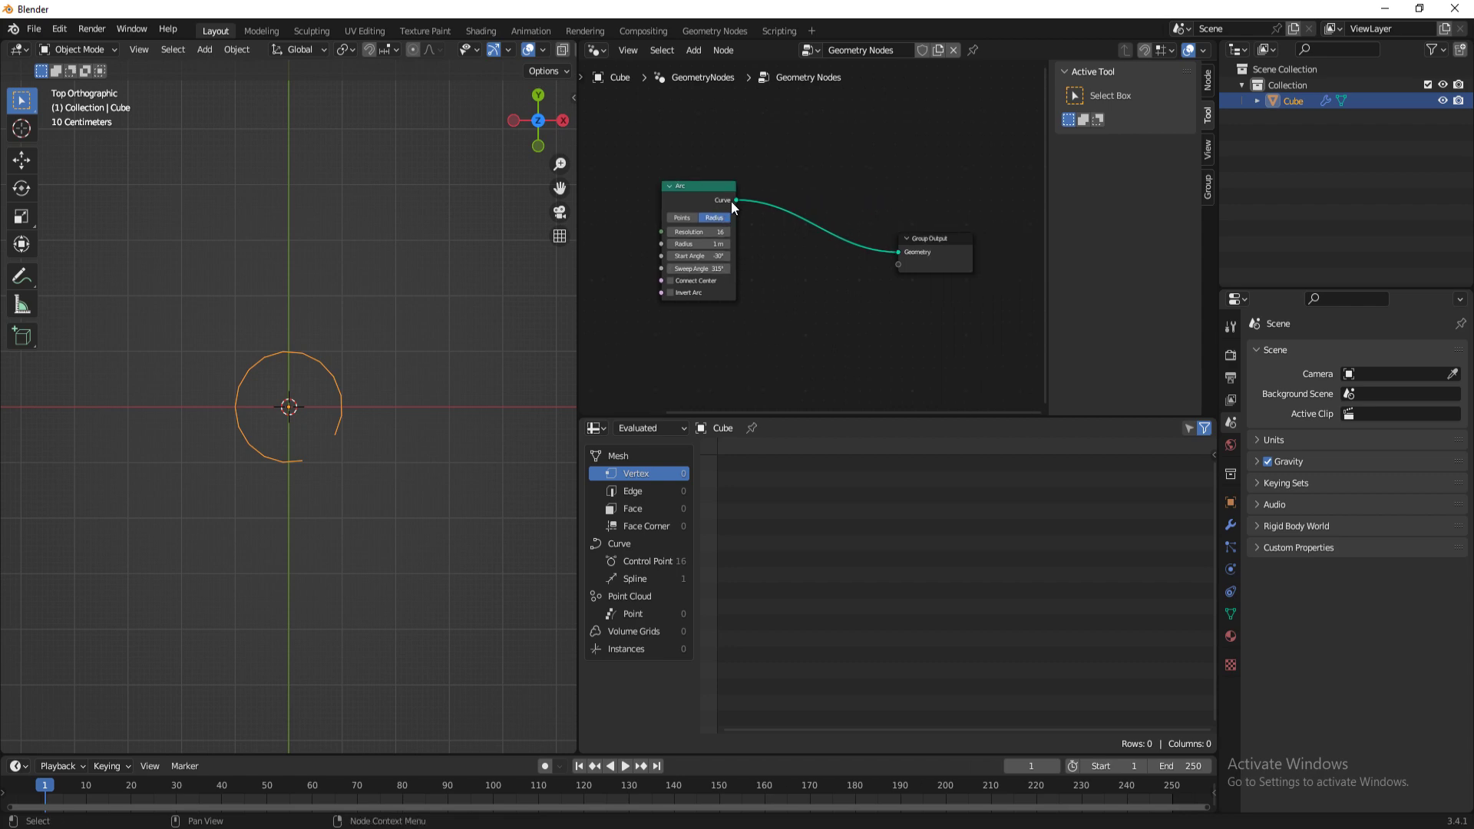
pyautogui.moveTo(734, 200); pyautogui.dragTo(820, 227)
pyautogui.write('cur')
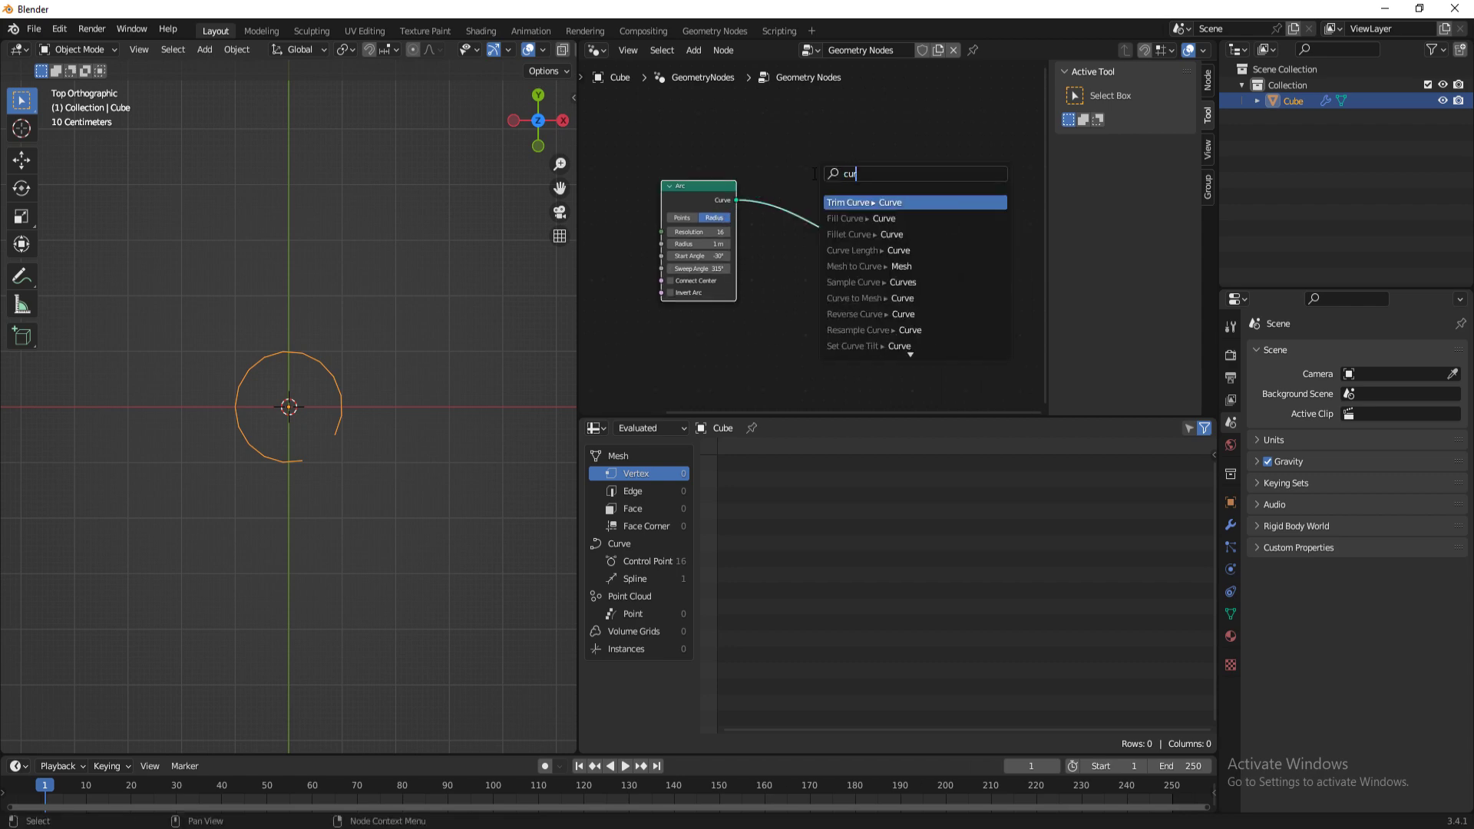
pyautogui.write('ve to po')
pyautogui.press('Return')
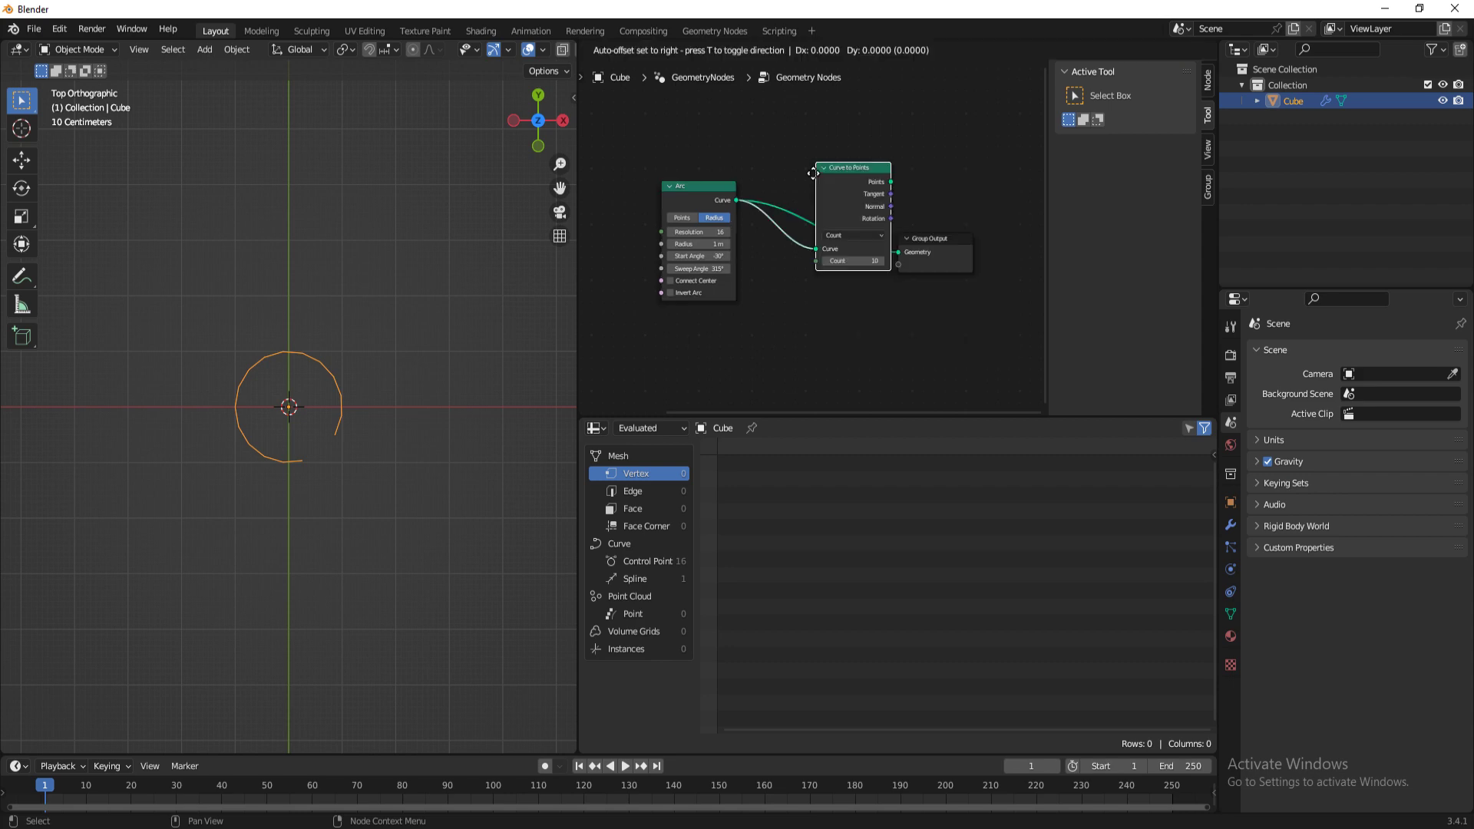
pyautogui.click(805, 198)
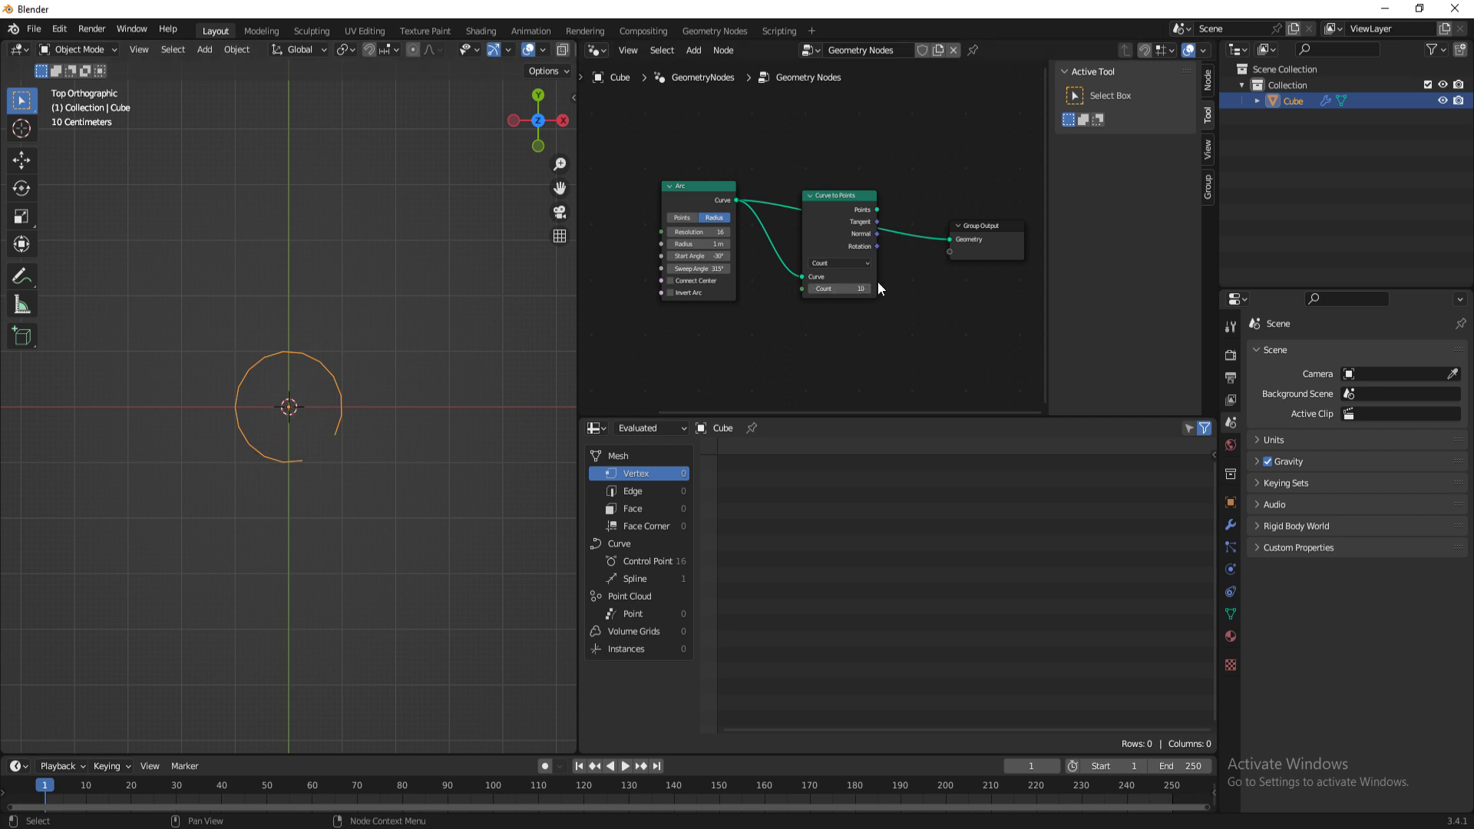
# Step: Set the Curve to Points node's Count to 16
pyautogui.click(847, 288)
pyautogui.press('Return')
pyautogui.moveTo(770, 339); pyautogui.dragTo(841, 338, button='middle')
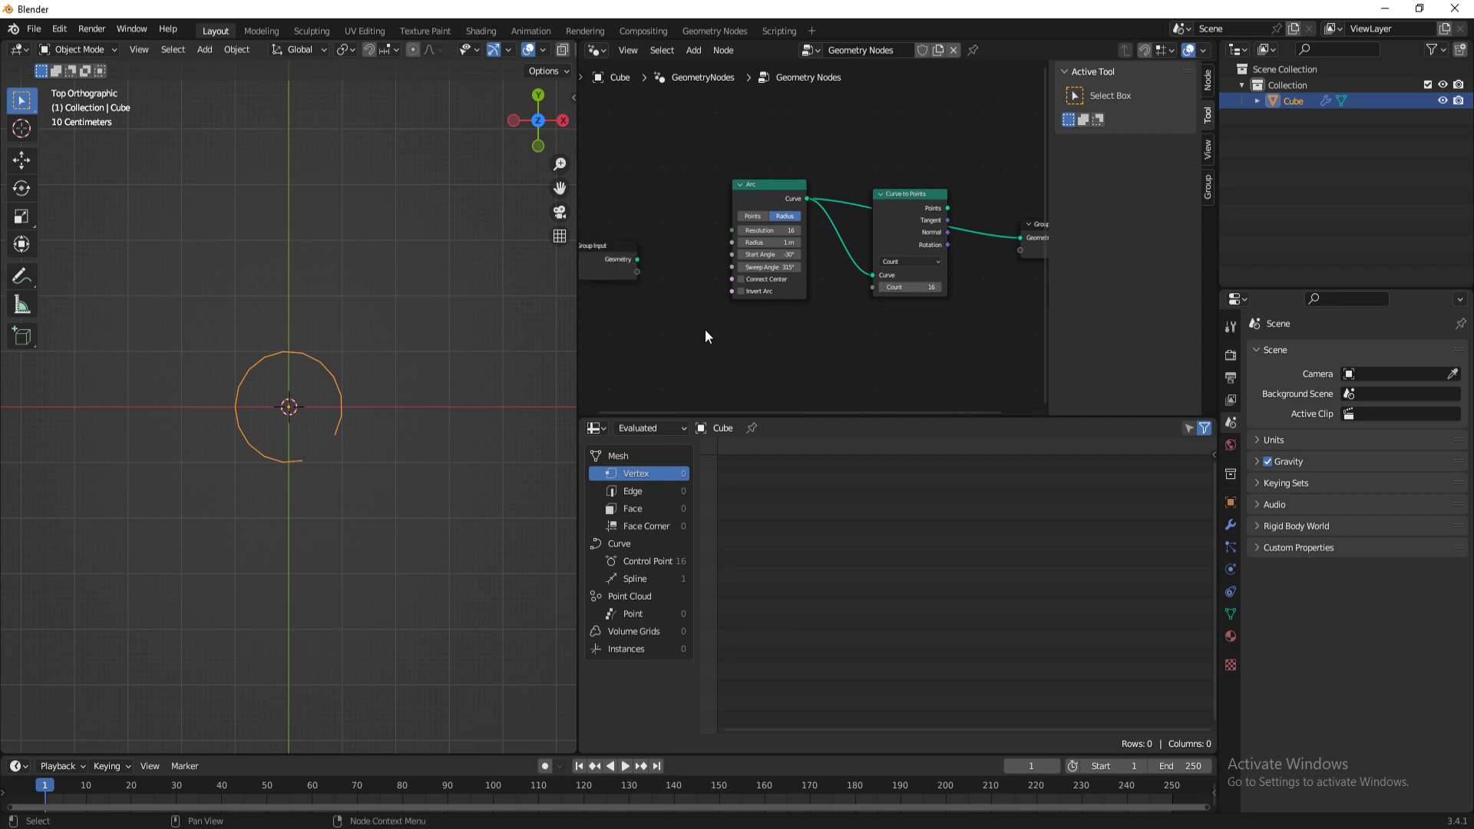
pyautogui.moveTo(874, 341); pyautogui.dragTo(820, 334, button='middle')
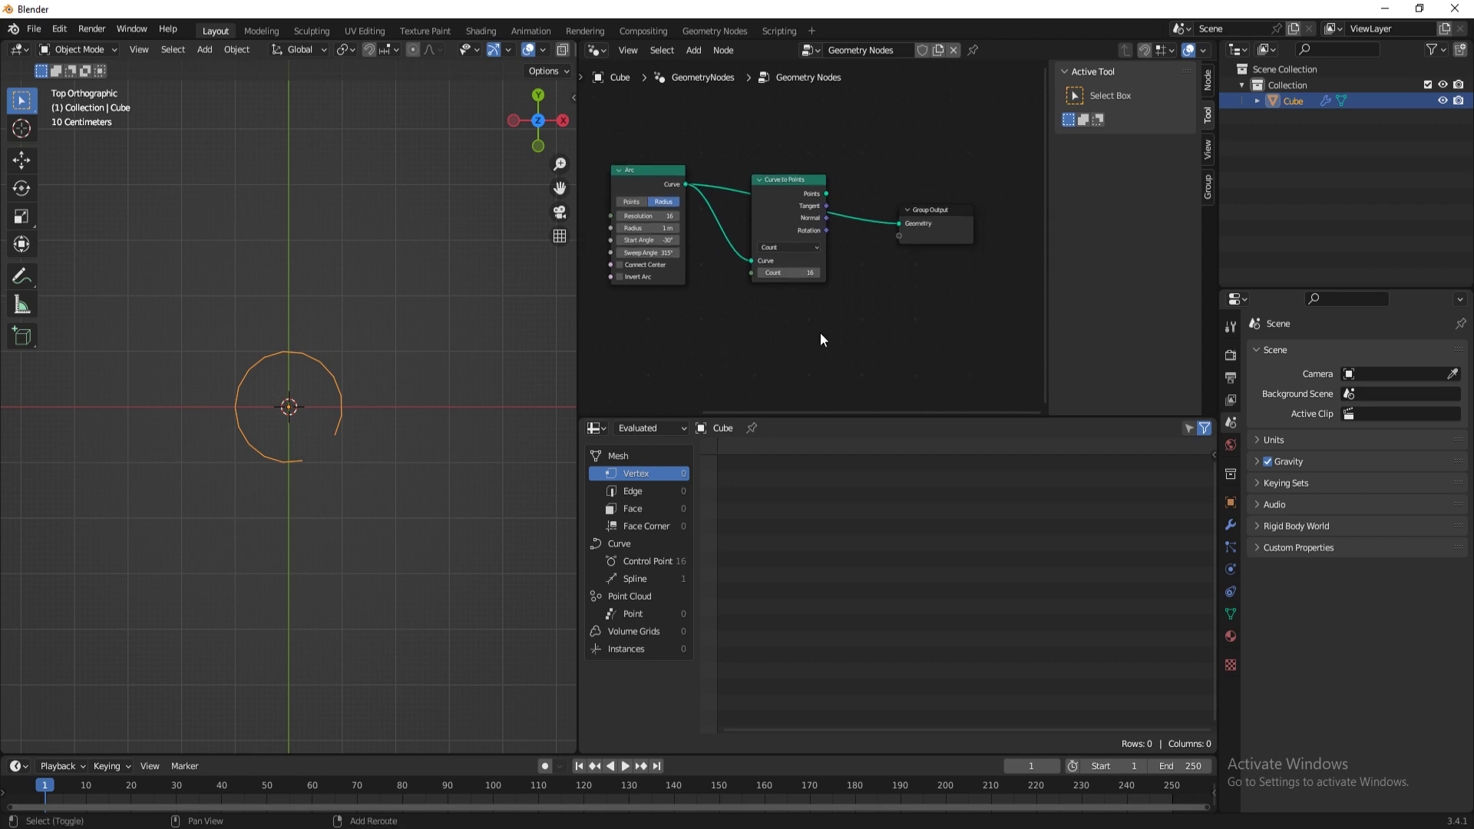
pyautogui.scroll(-1, 822, 333)
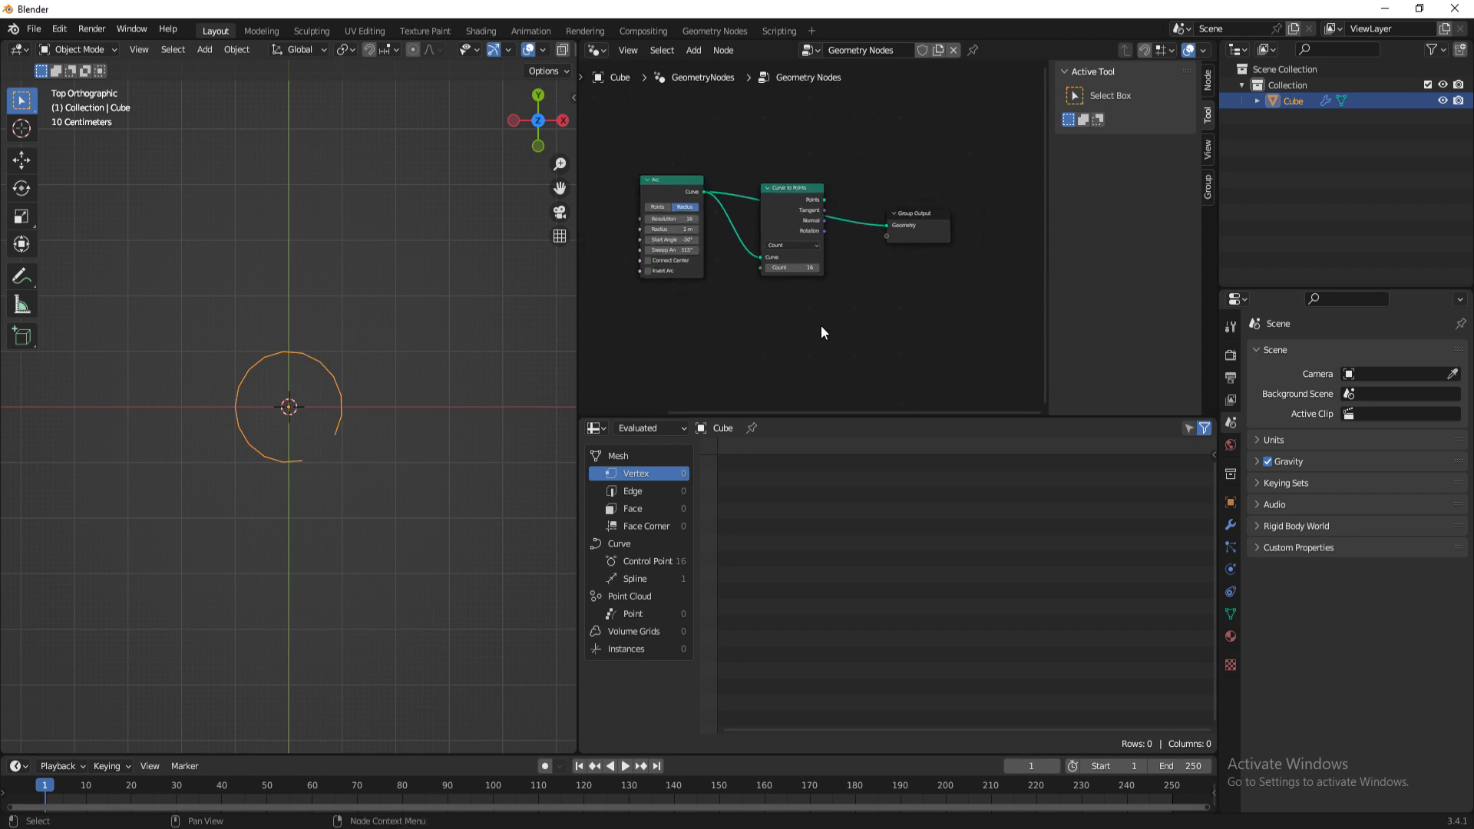
pyautogui.scroll(3, 271, 407)
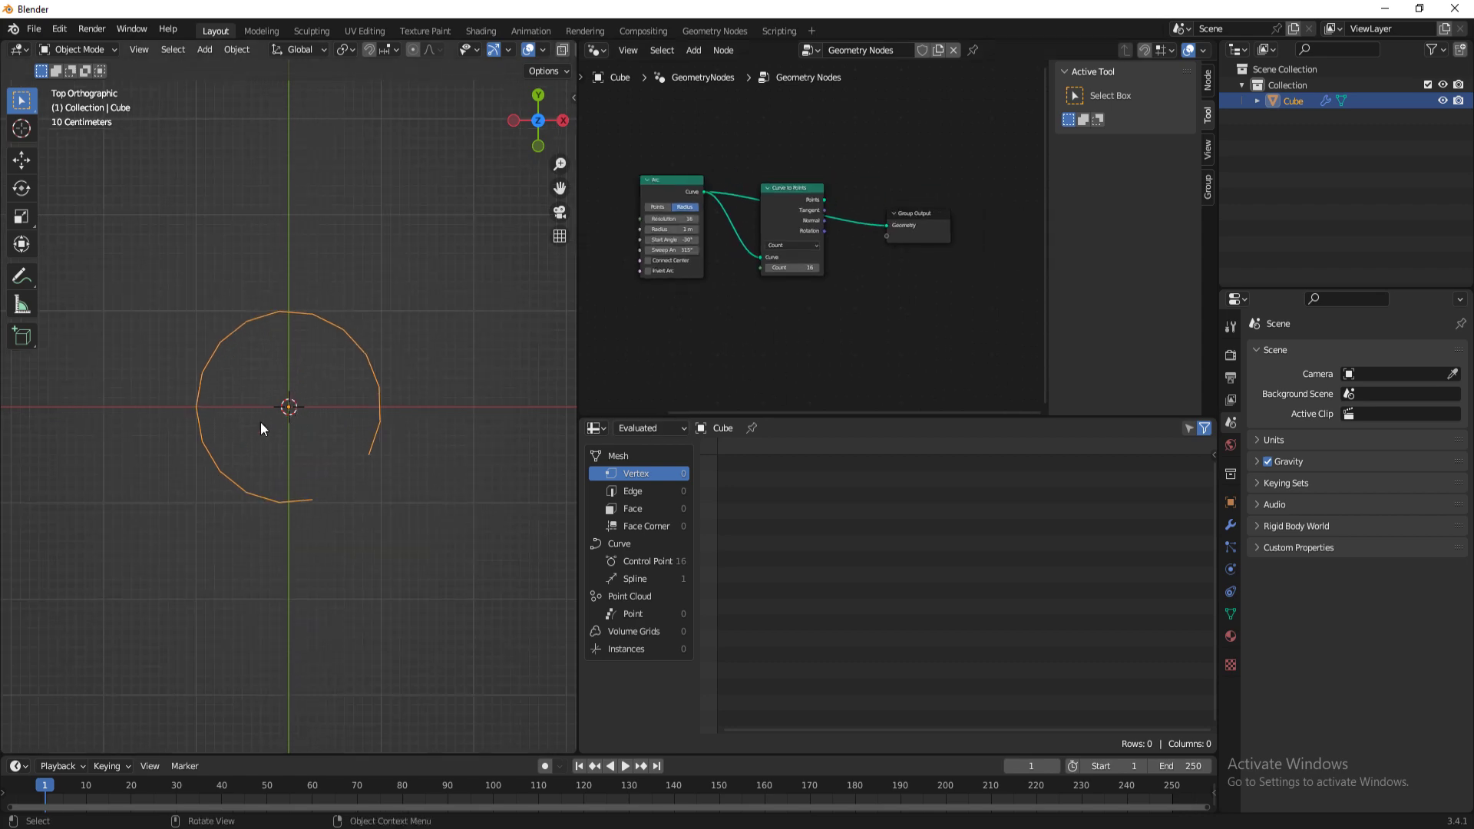
# Step: Add a String to Curves node below the Curve to Points node
pyautogui.moveTo(678, 329); pyautogui.dragTo(734, 339, button='middle')
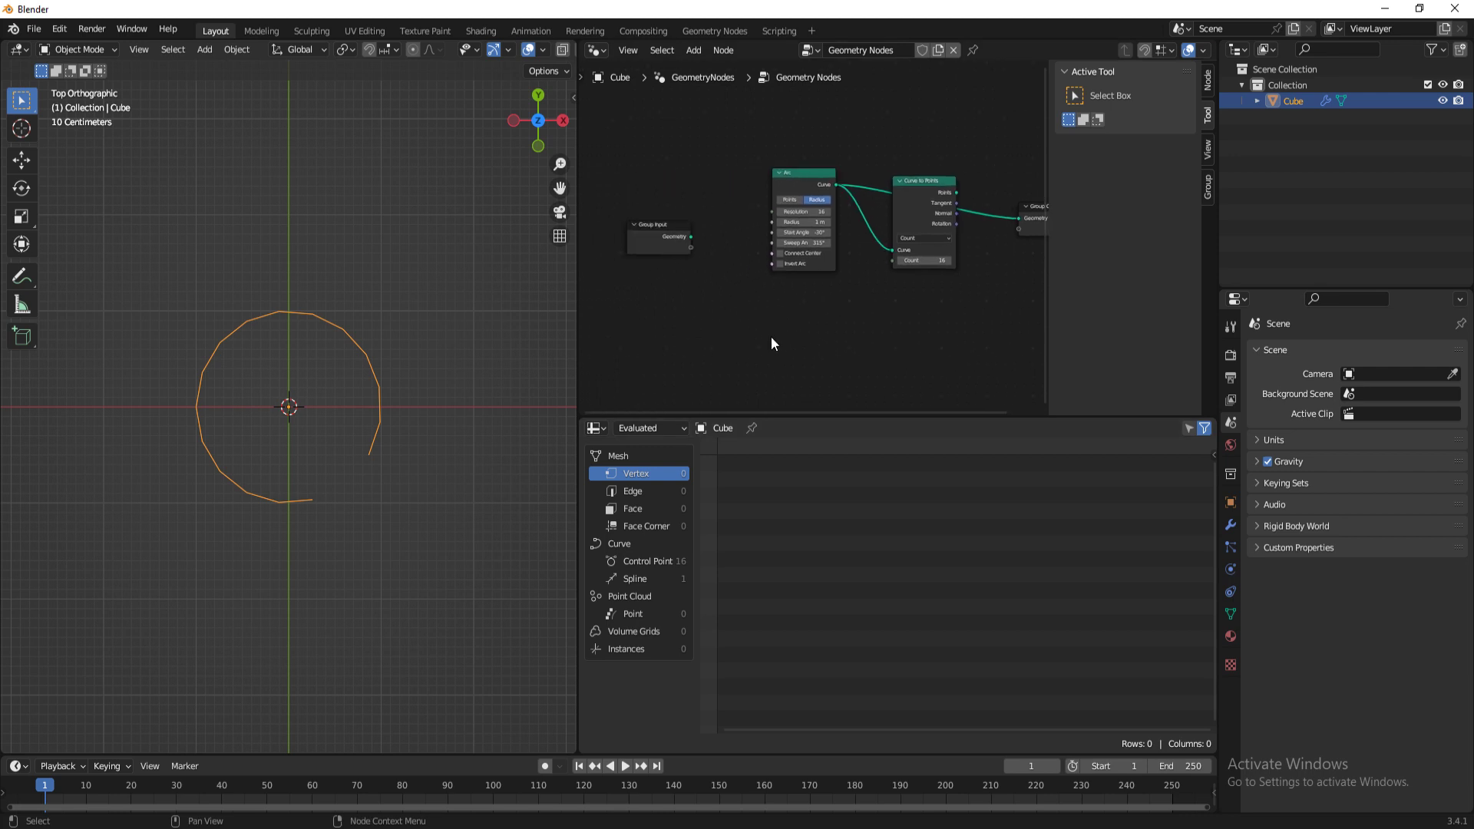
pyautogui.hotkey('shift', 'a')
pyautogui.write('str')
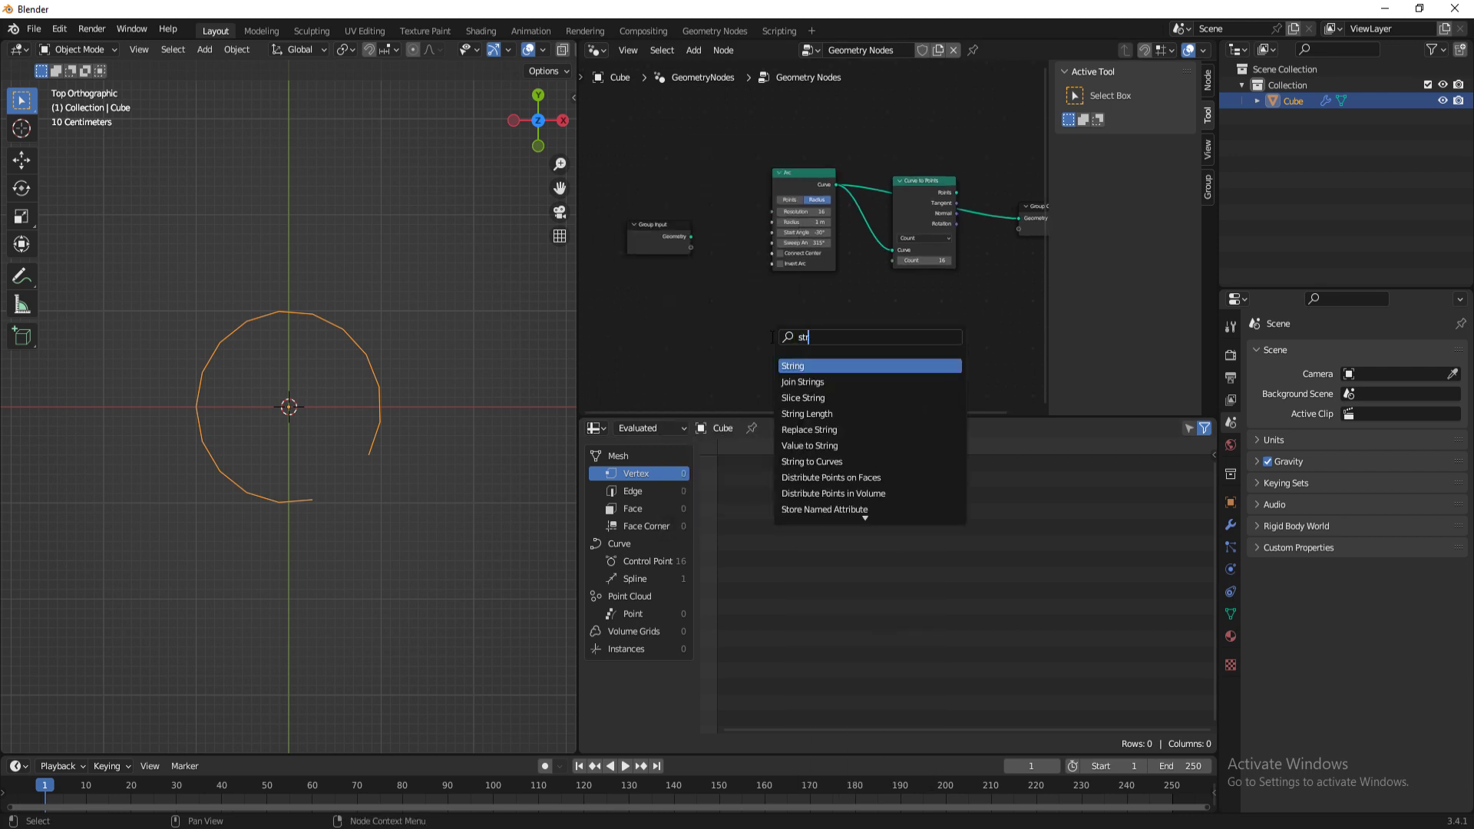
pyautogui.write('ing to c')
pyautogui.press('Return')
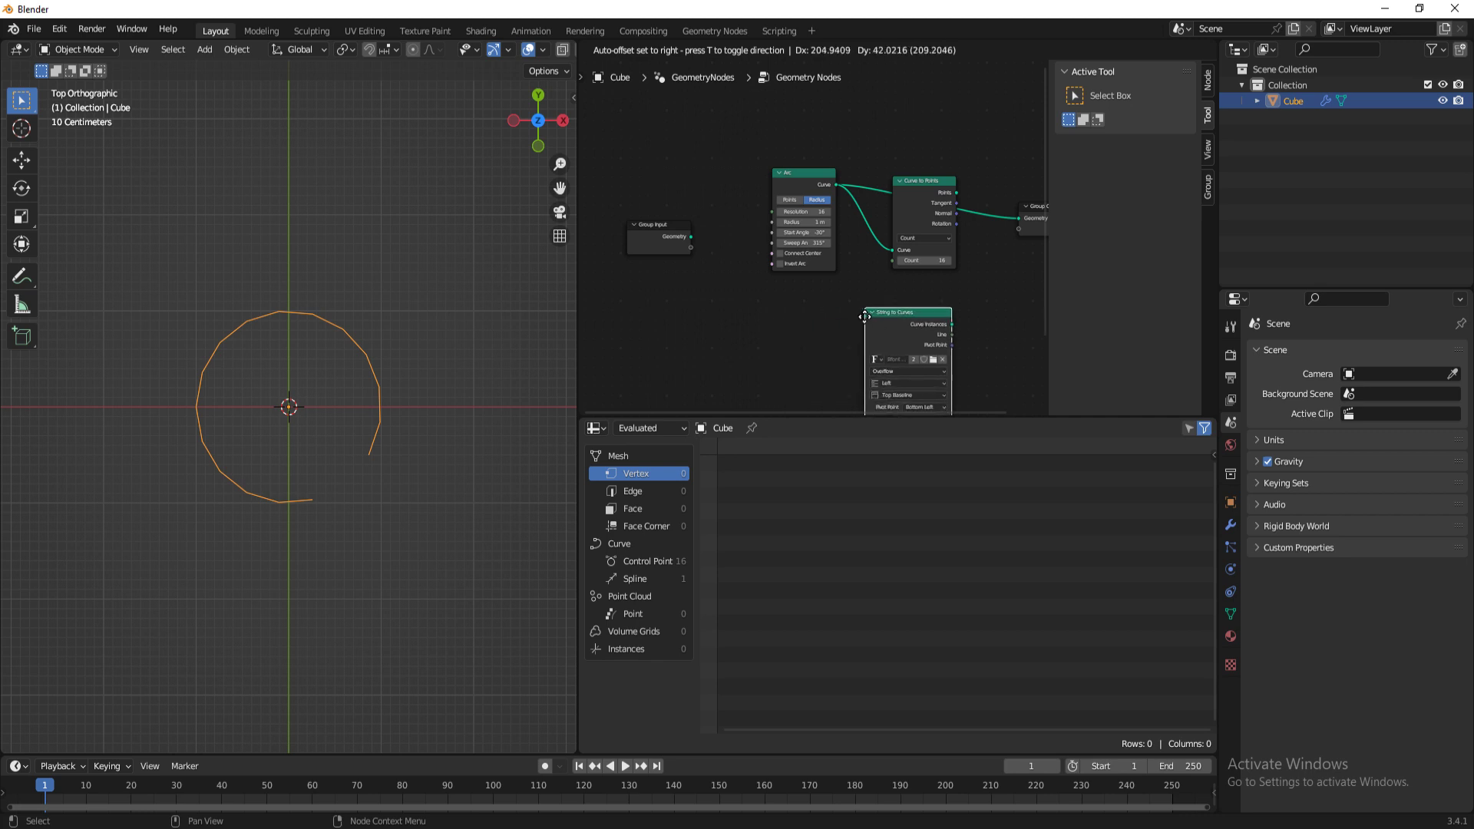
pyautogui.click(876, 308)
# Step: Add a Map Range node below the Arc node, beside the String to Curves node
pyautogui.hotkey('shift', 'a')
pyautogui.moveTo(797, 330)
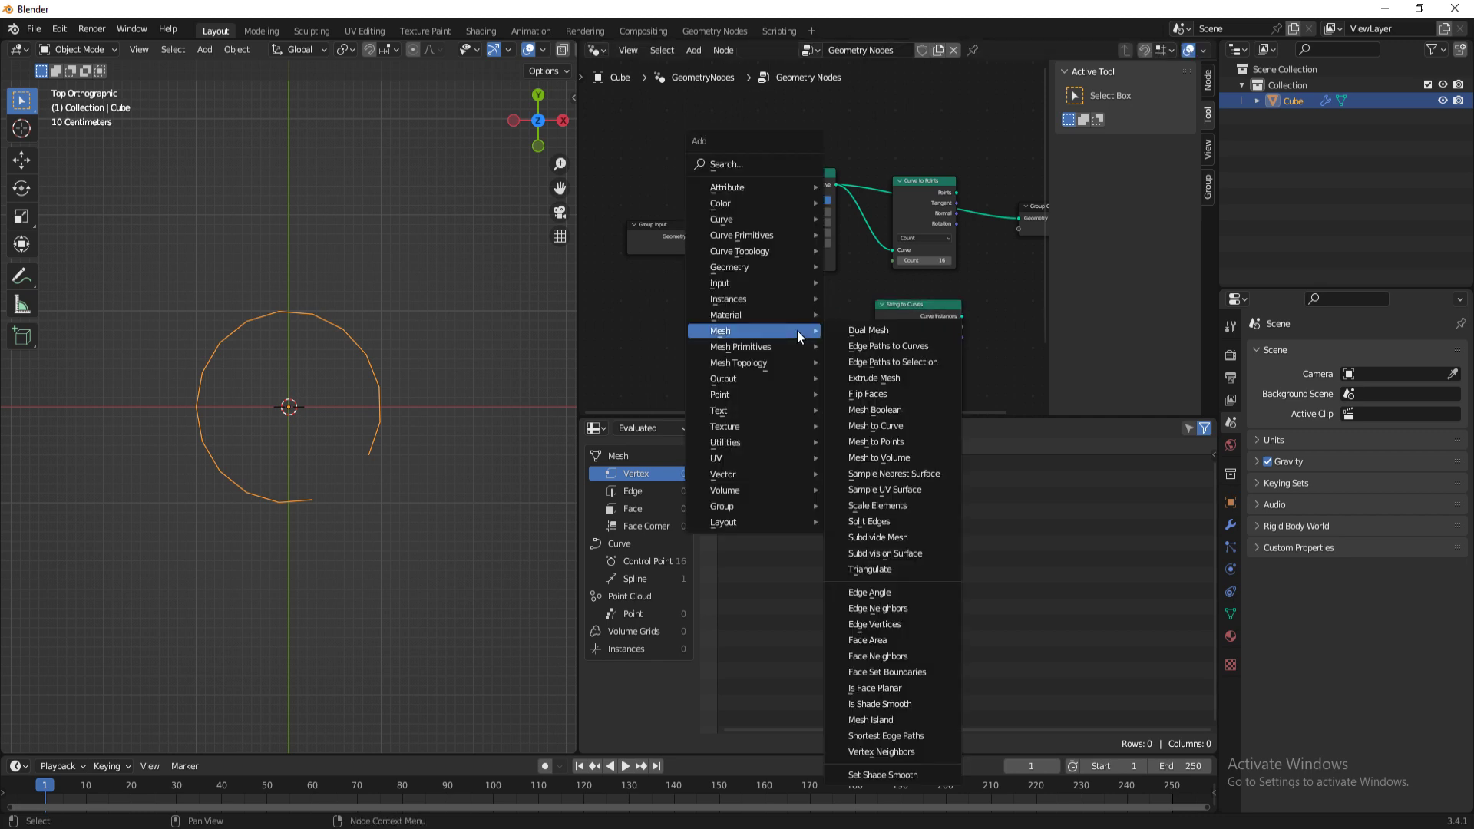
pyautogui.press('m')
pyautogui.press('Escape')
pyautogui.hotkey('shift', 'a')
pyautogui.write('s')
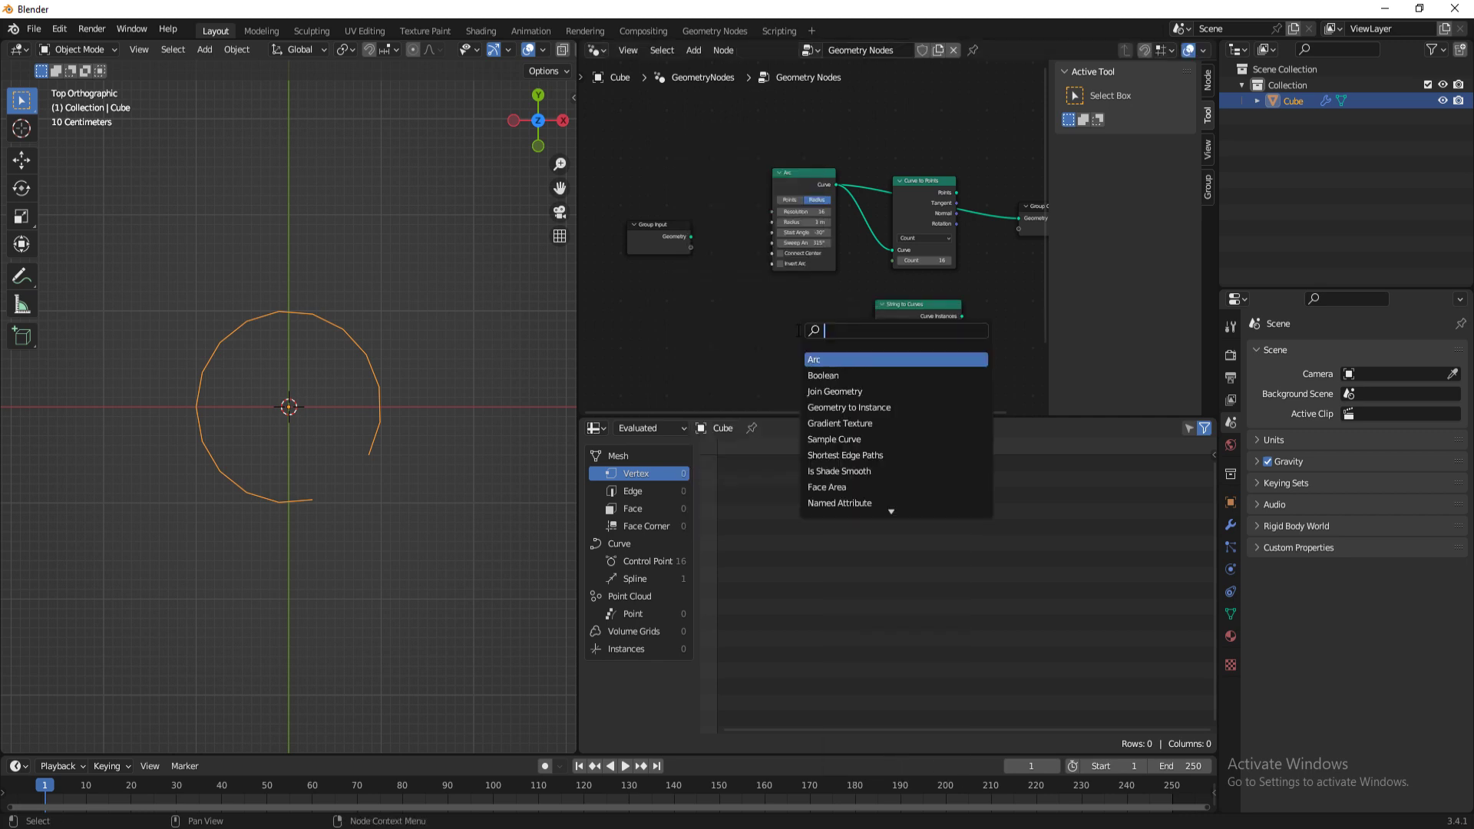
pyautogui.write('map r')
pyautogui.press('Return')
pyautogui.click(743, 305)
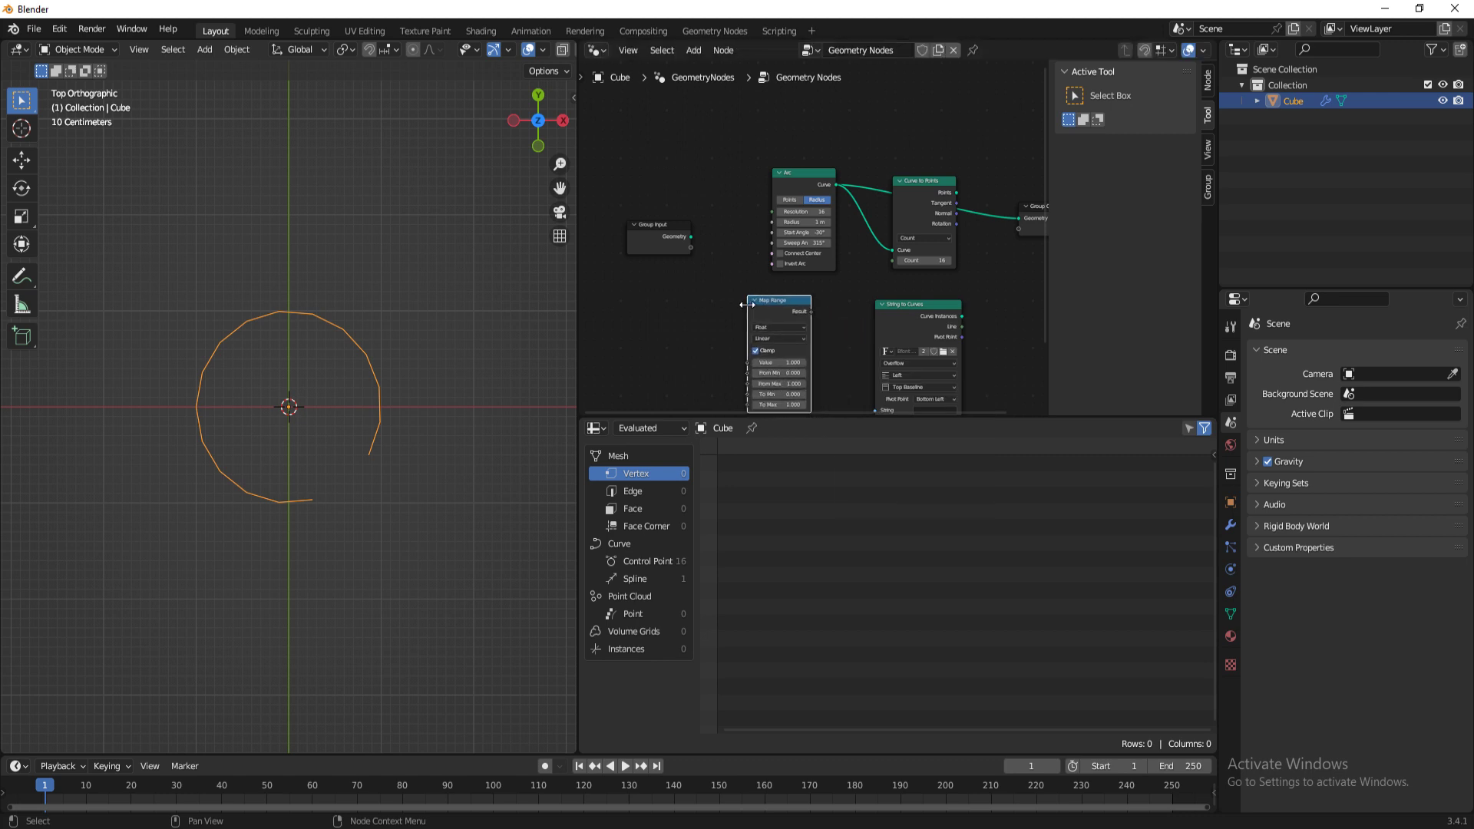
pyautogui.moveTo(698, 304); pyautogui.dragTo(659, 262, button='middle')
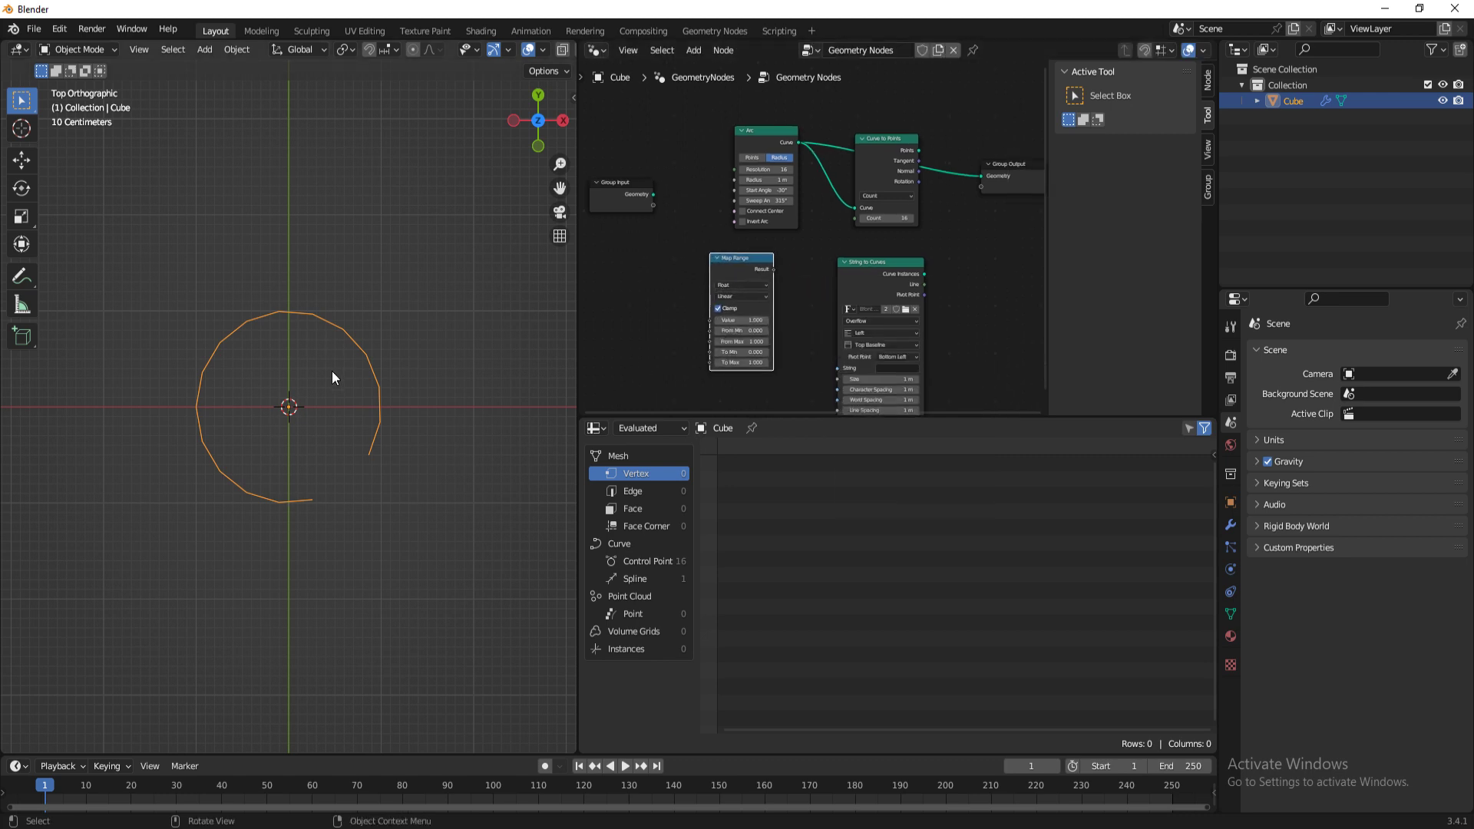
# Step: Add a Scene Time node before the Map Range node, leaving room between them
pyautogui.click(658, 316)
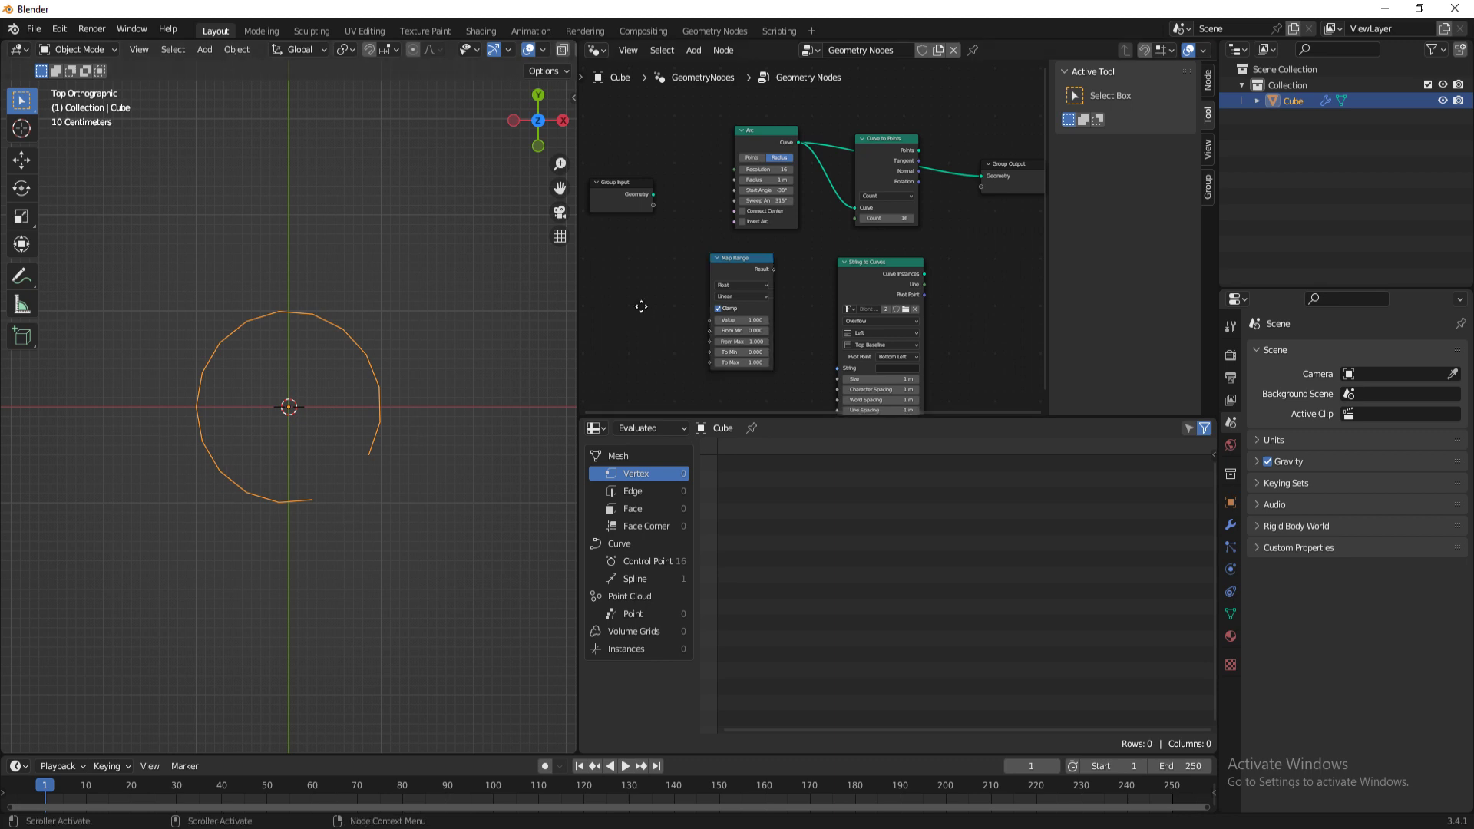
pyautogui.moveTo(642, 305); pyautogui.dragTo(786, 273, button='middle')
pyautogui.hotkey('shift', 'a')
pyautogui.click(718, 268)
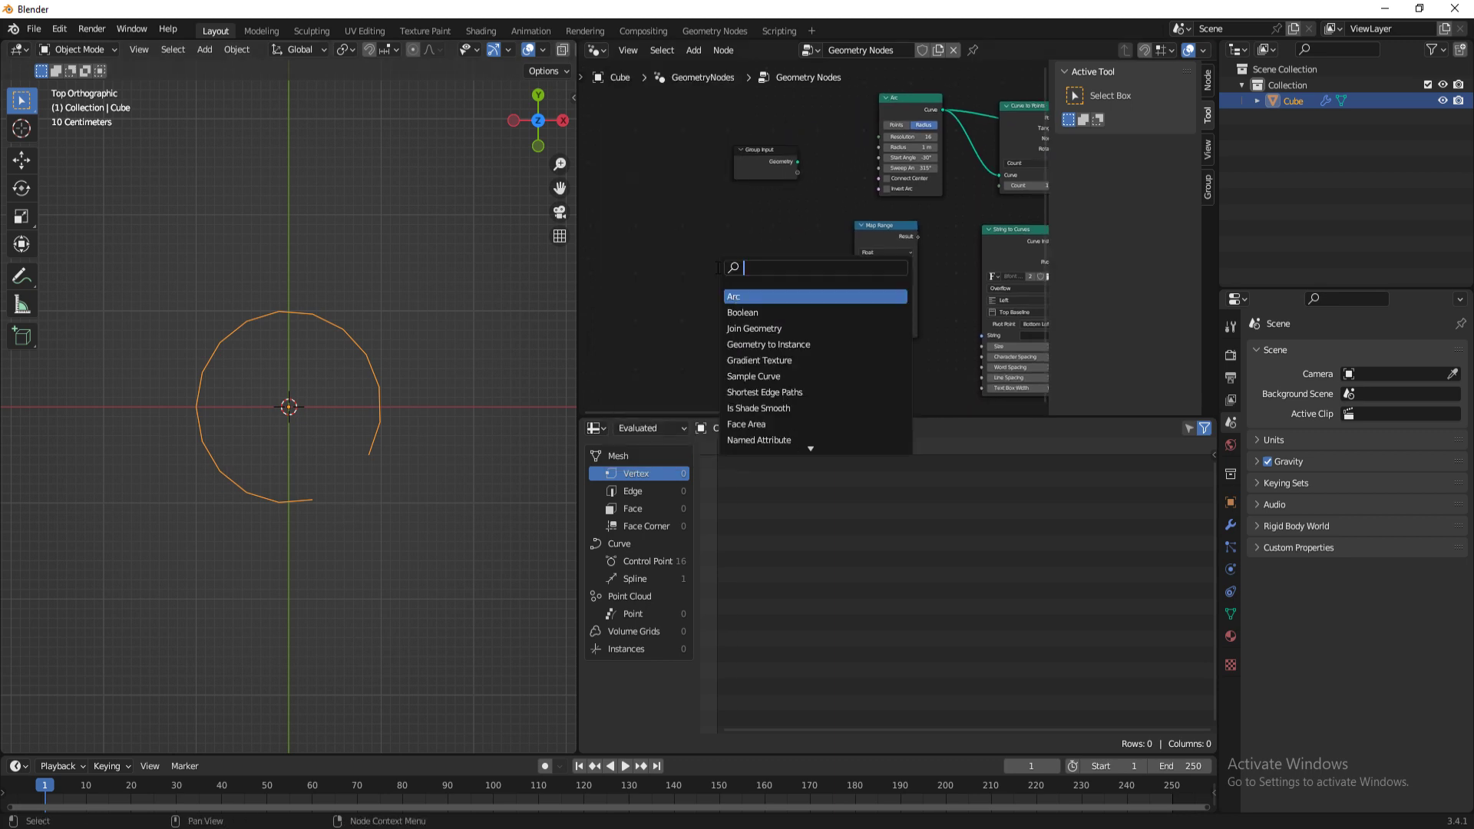
pyautogui.write('scene time')
pyautogui.press('Return')
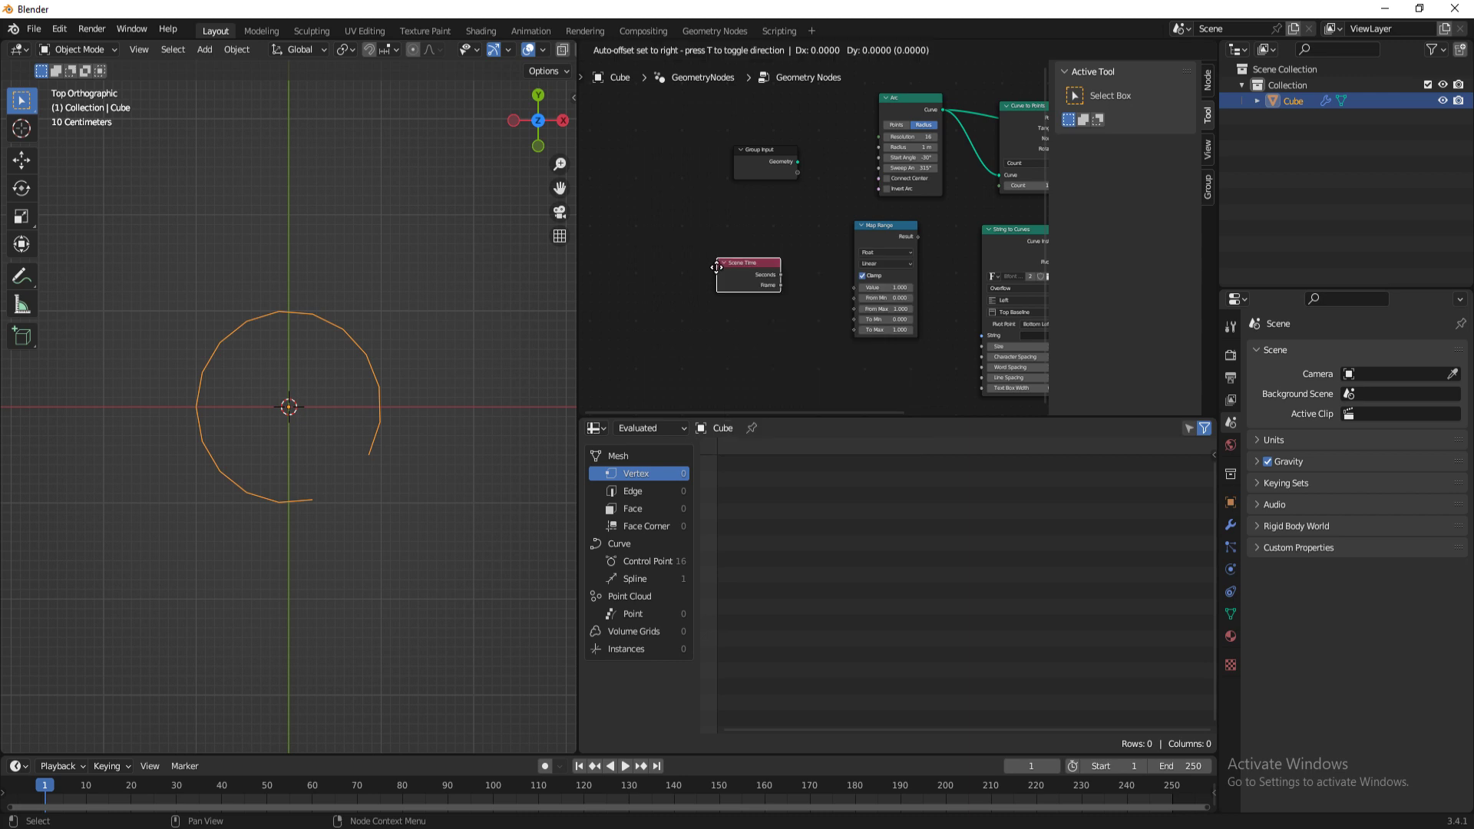
pyautogui.click(716, 267)
pyautogui.moveTo(846, 325); pyautogui.dragTo(794, 331, button='middle')
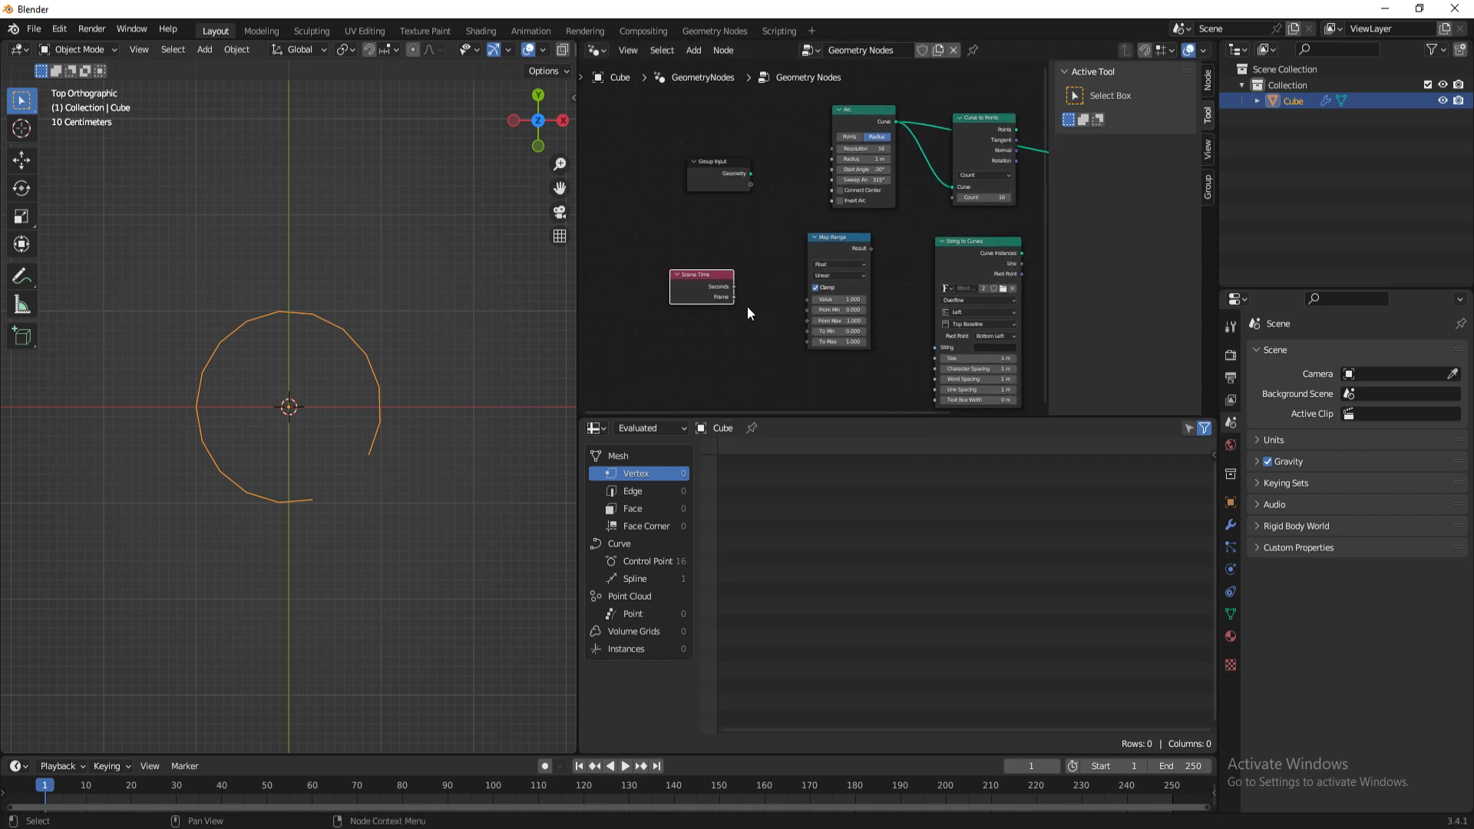
pyautogui.moveTo(683, 296); pyautogui.dragTo(647, 316)
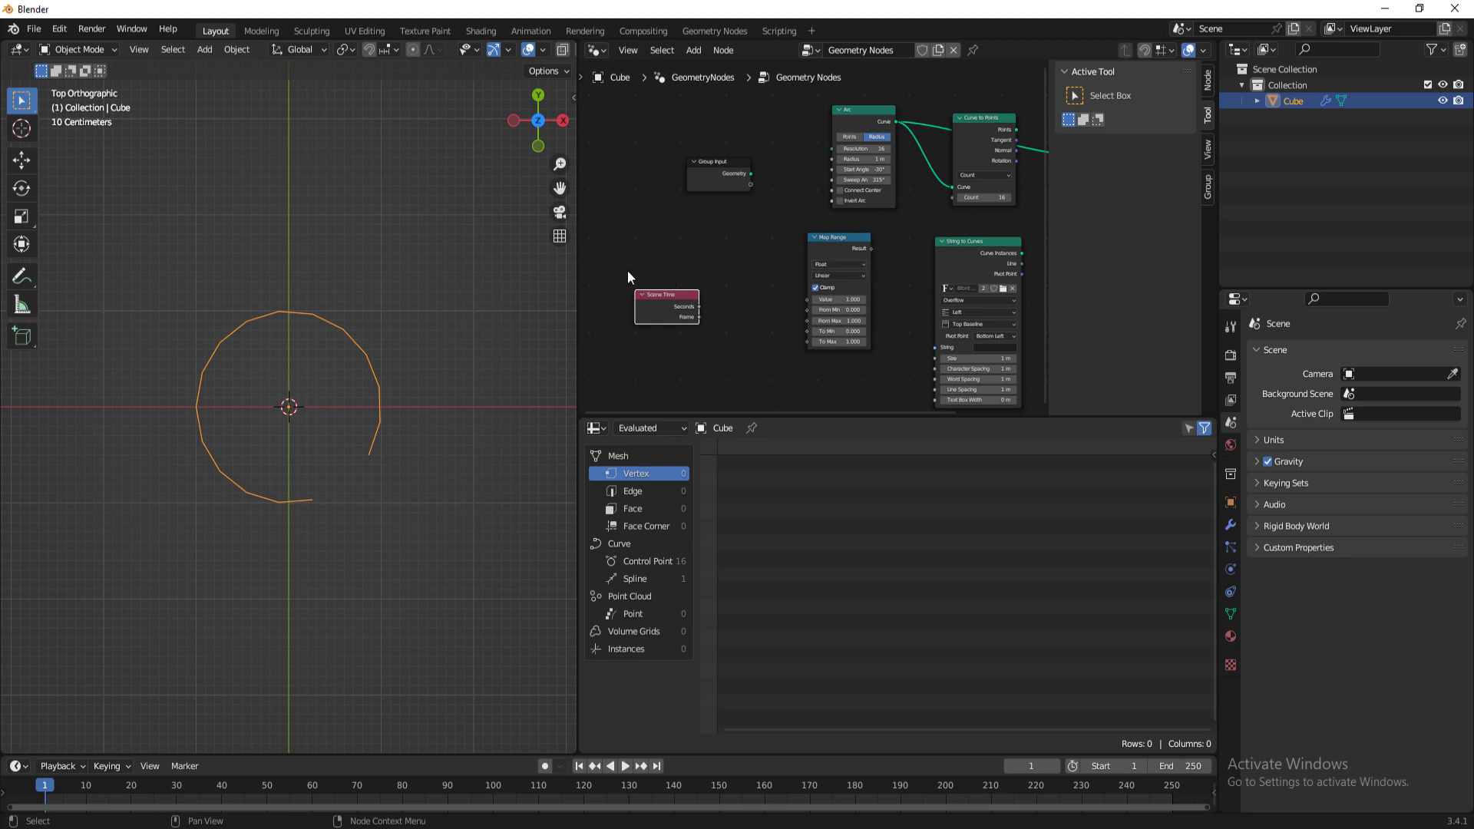
pyautogui.click(732, 275)
# Step: Add a Divide math node that divides the Scene Time node's Seconds output by 10
pyautogui.scroll(-2, 776, 301)
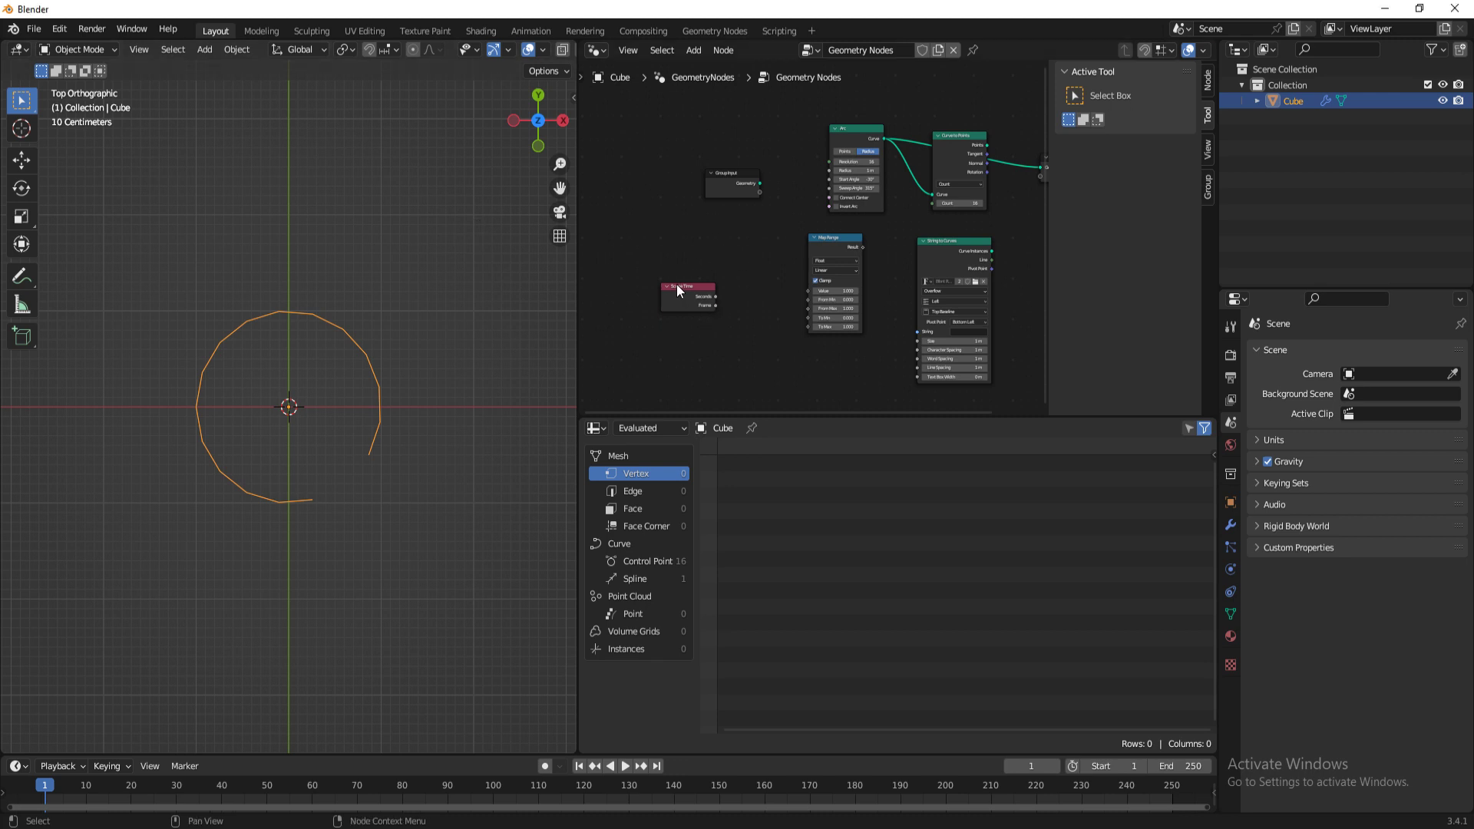
pyautogui.moveTo(676, 284); pyautogui.dragTo(727, 273)
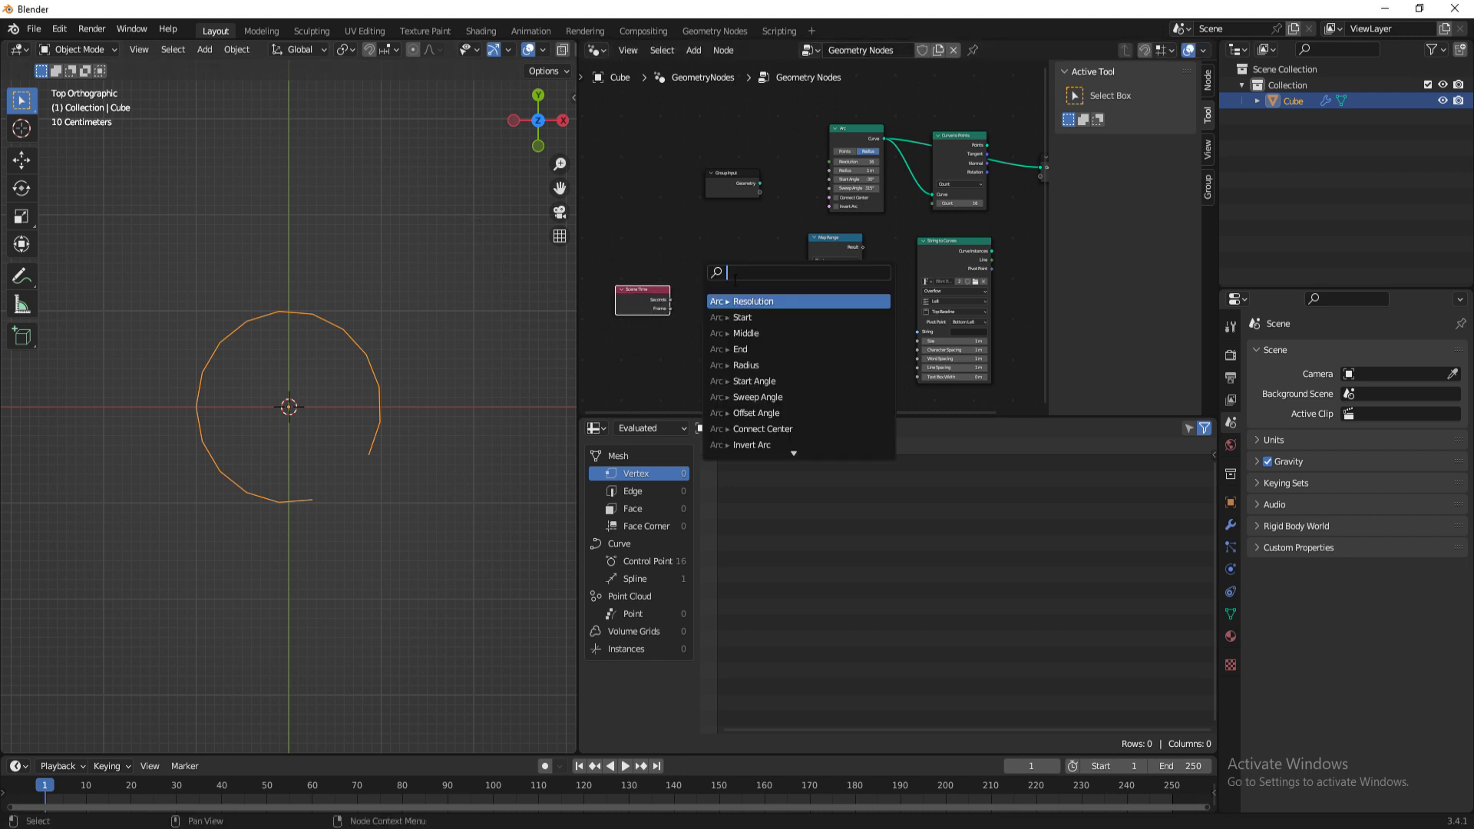
pyautogui.write('divi')
pyautogui.press('Return')
pyautogui.click(733, 279)
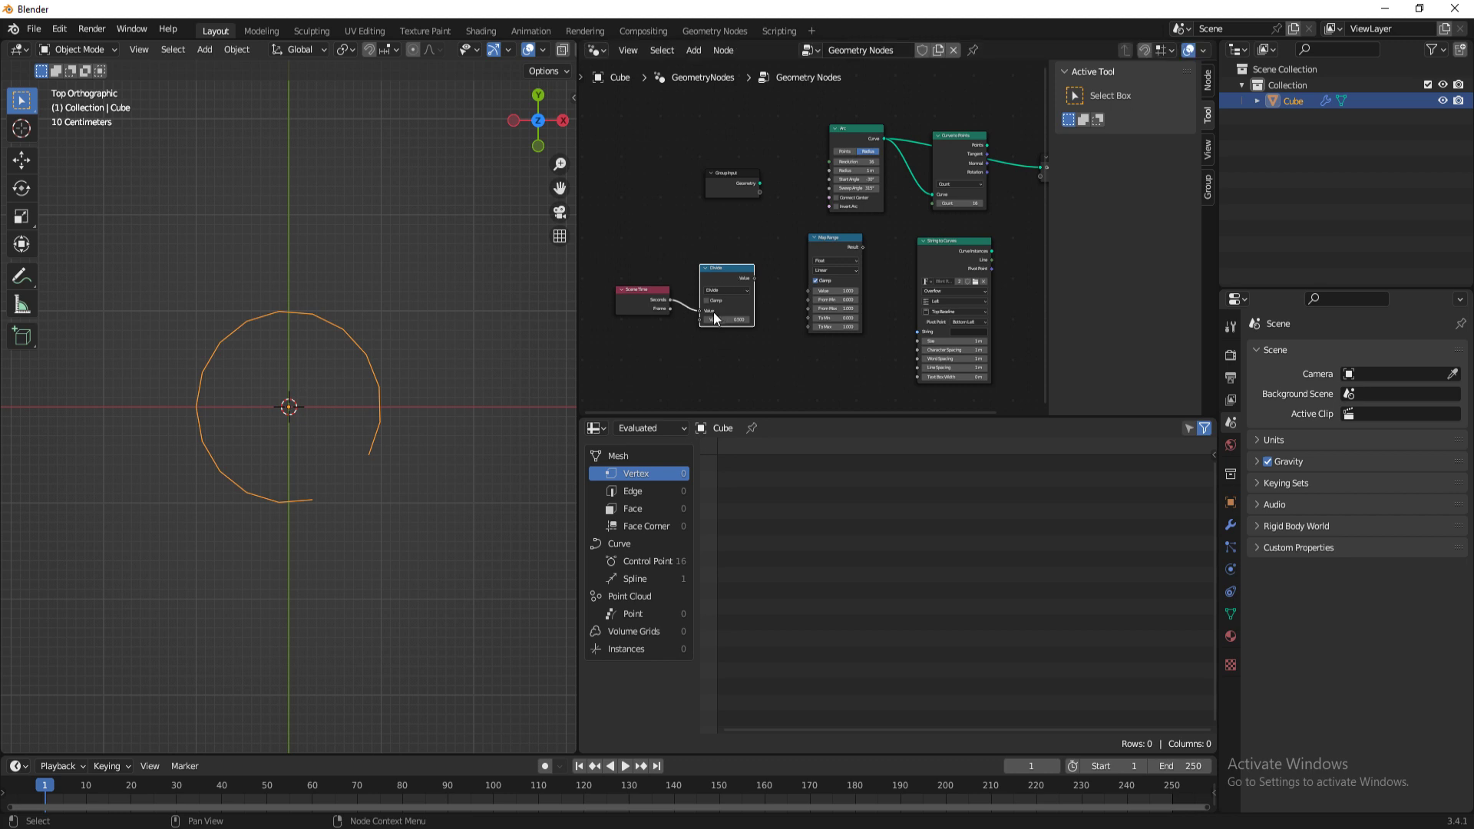
pyautogui.doubleClick(729, 320)
pyautogui.write('10')
pyautogui.press('Return')
# Step: Move the Divide node closer to Scene Time and add an Add math node between Divide and Map Range
pyautogui.click(753, 241)
pyautogui.moveTo(708, 273); pyautogui.dragTo(669, 275)
pyautogui.hotkey('shift', 'a')
pyautogui.moveTo(753, 236)
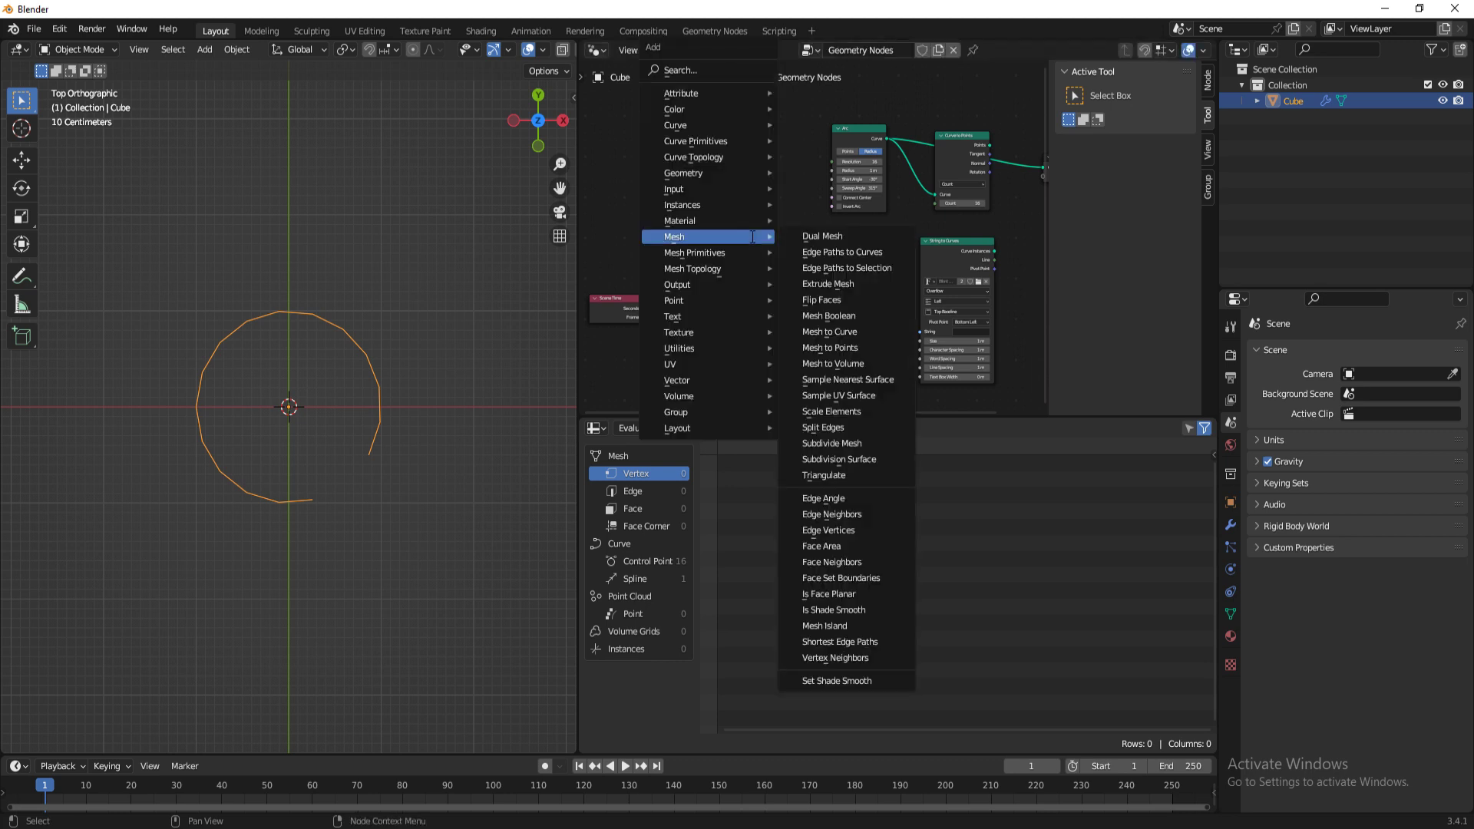
pyautogui.press('s')
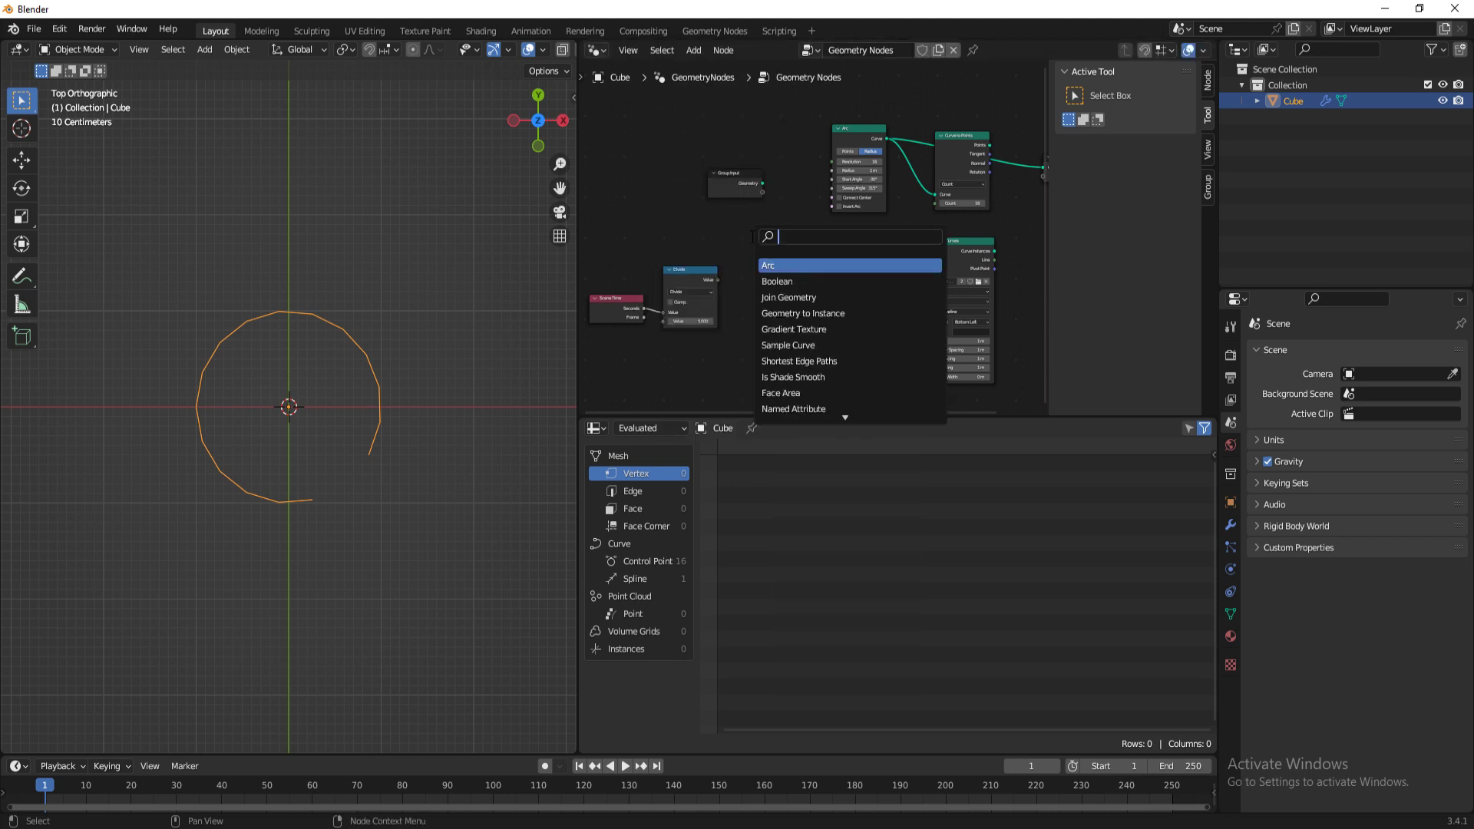
pyautogui.write('add')
pyautogui.press('Return')
pyautogui.click(760, 273)
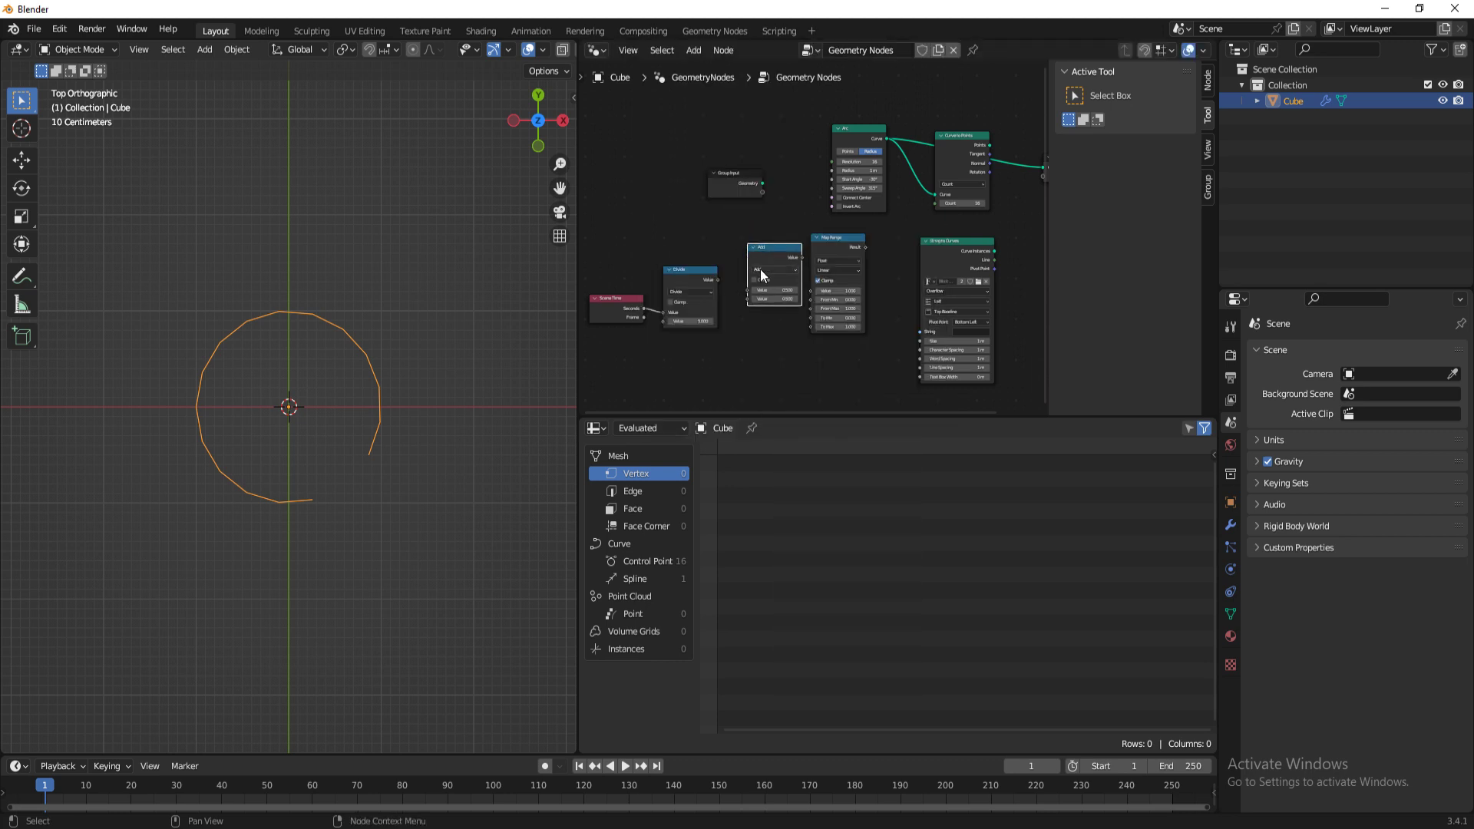
# Step: Change the new math node's operation to Fraction and feed it the Divide node's output
pyautogui.click(762, 269)
pyautogui.click(883, 301)
pyautogui.click(776, 270)
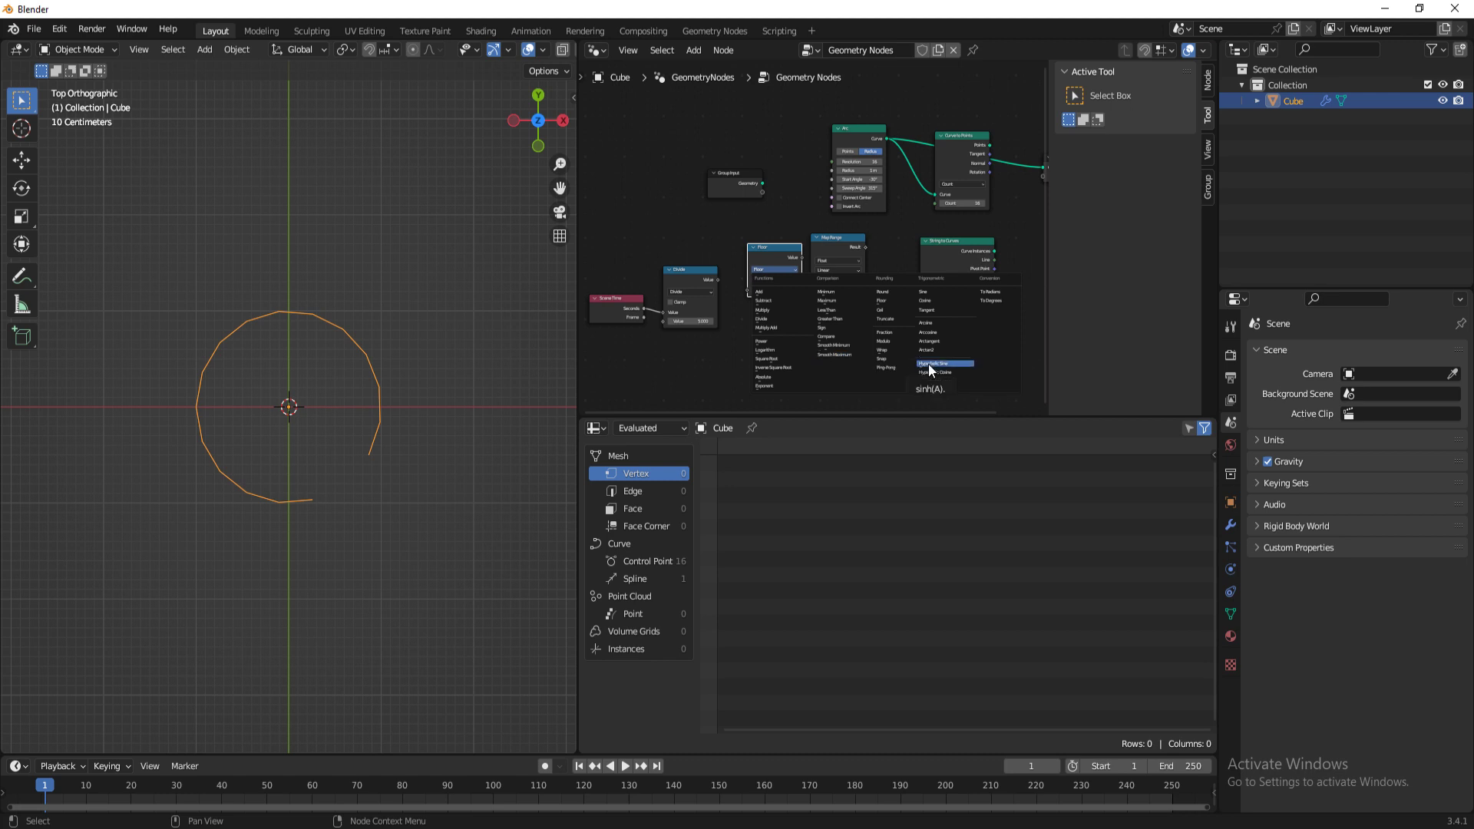
pyautogui.click(895, 333)
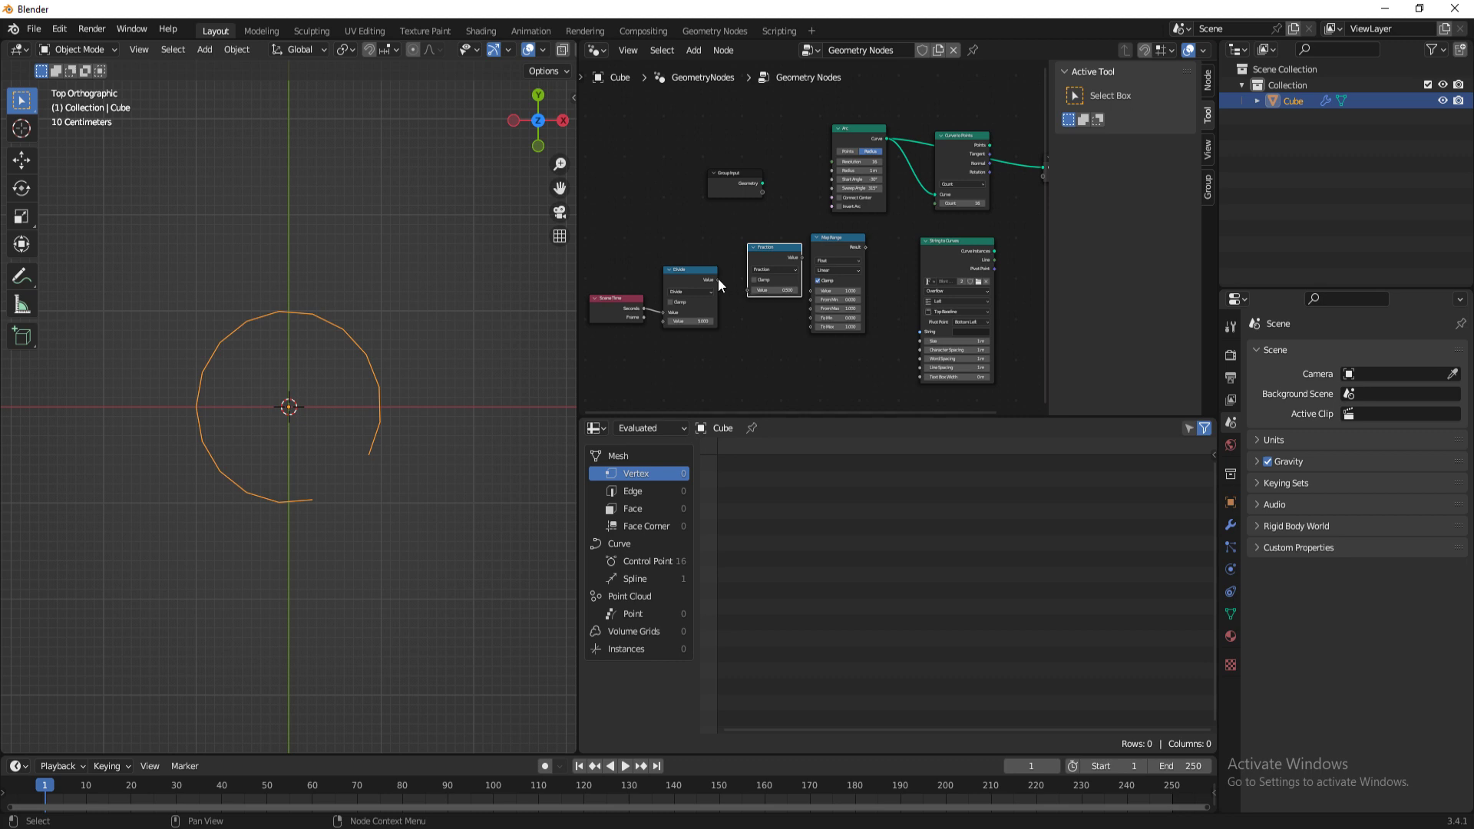
pyautogui.moveTo(717, 278); pyautogui.dragTo(753, 273)
# Step: Space out the time nodes and connect the Fraction node's output to the Map Range node's Value input
pyautogui.click(737, 239)
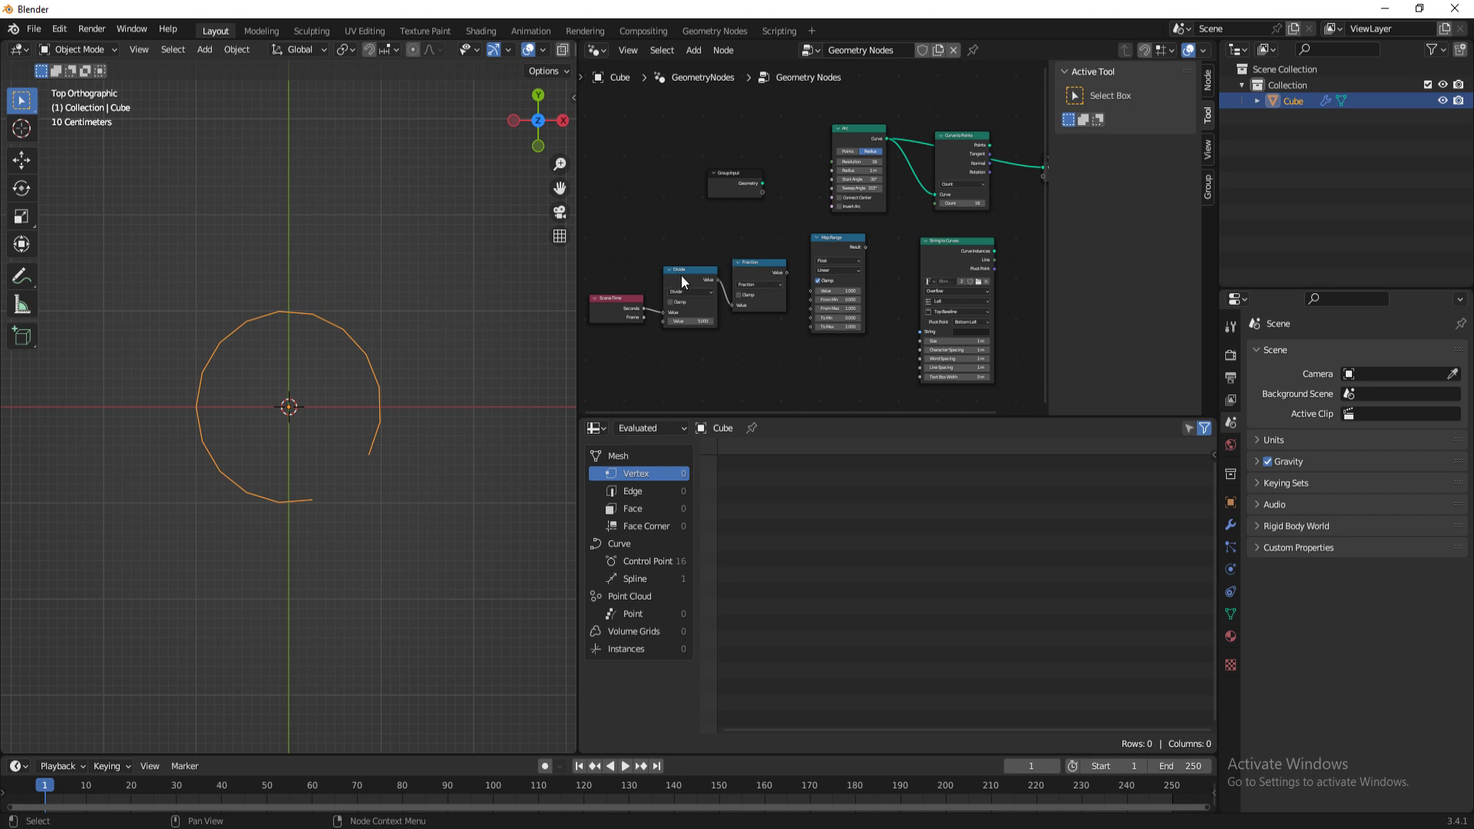
pyautogui.click(761, 254)
pyautogui.moveTo(675, 279)
pyautogui.mouseDown()
pyautogui.moveTo(771, 278)
pyautogui.moveTo(699, 285)
pyautogui.mouseUp()
pyautogui.moveTo(851, 270); pyautogui.dragTo(774, 275)
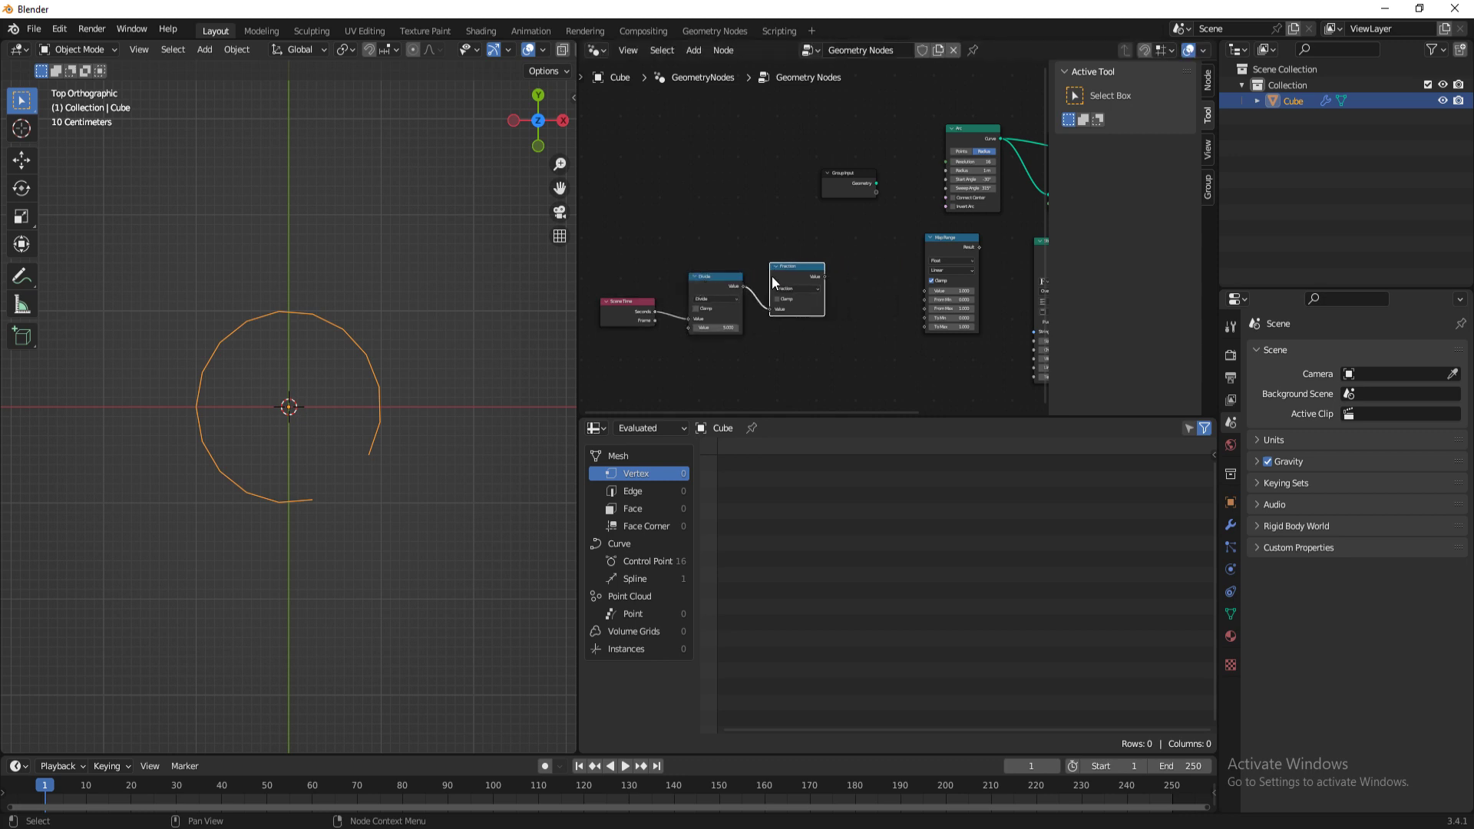
pyautogui.click(729, 361)
pyautogui.moveTo(852, 292); pyautogui.dragTo(779, 289, button='middle')
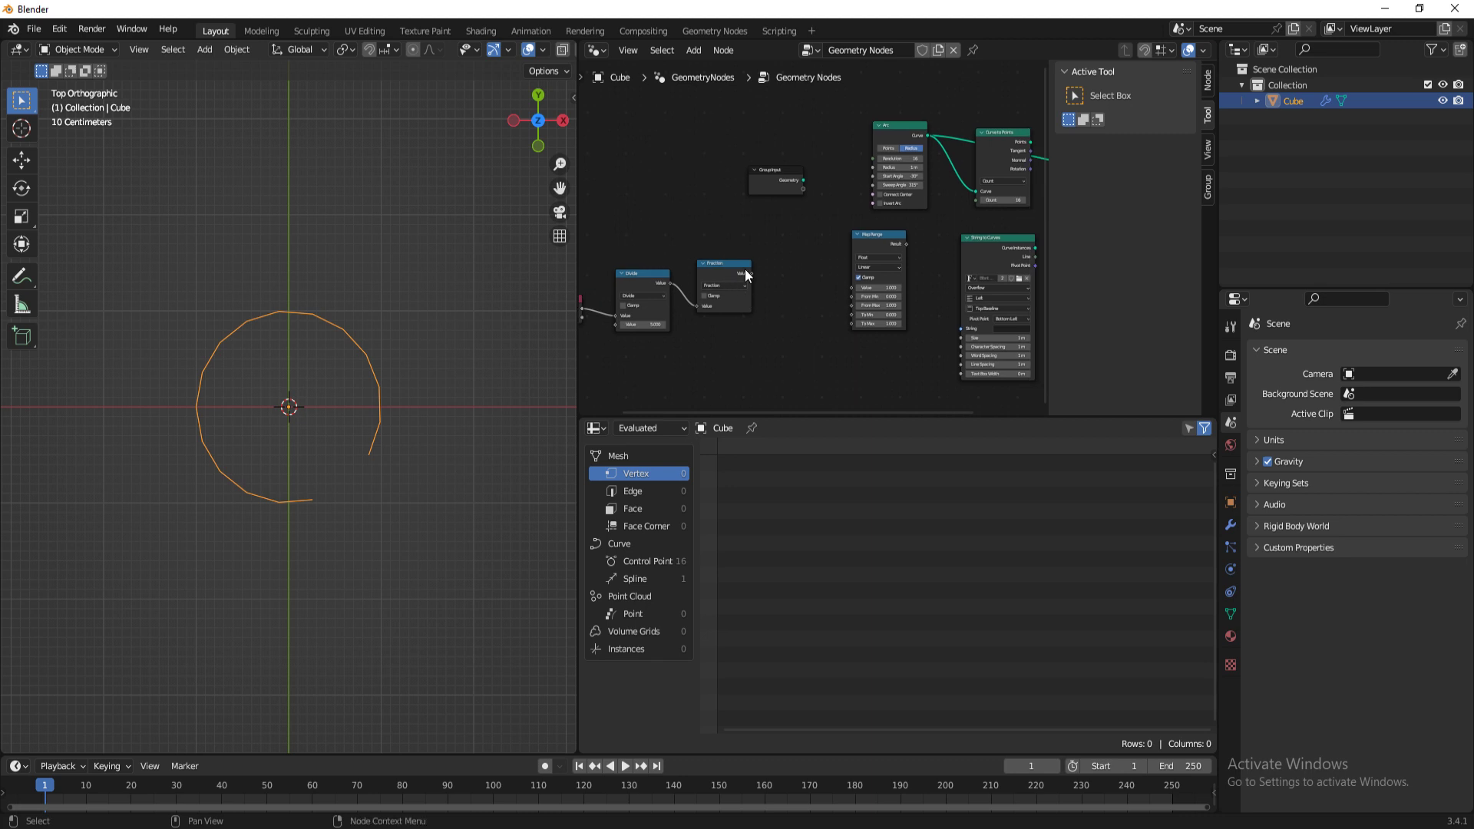
pyautogui.moveTo(750, 274); pyautogui.dragTo(851, 290)
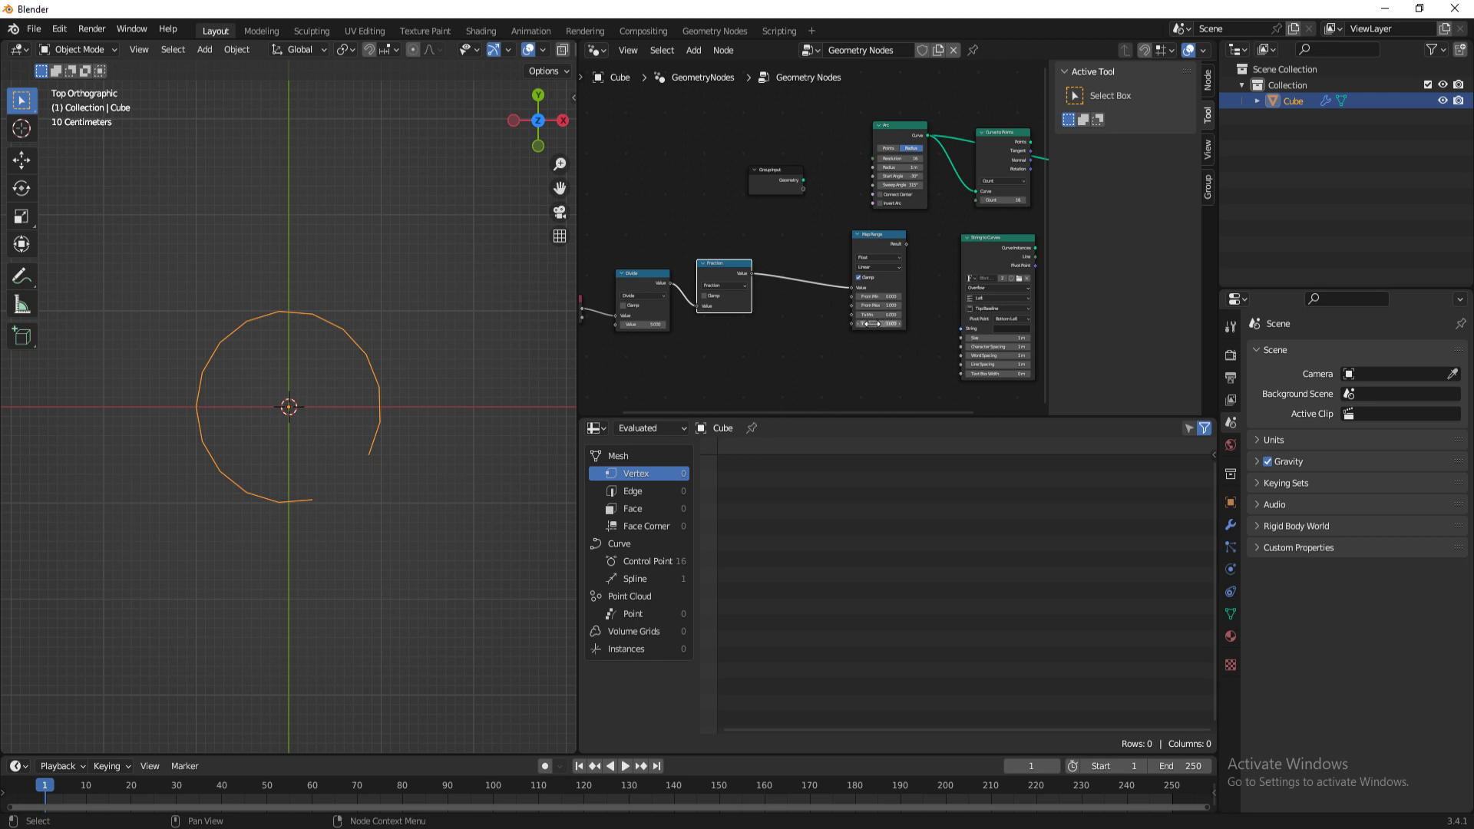
# Step: Expose the Map Range node's To Max as a Group Input socket and display the node group's inputs and outputs
pyautogui.moveTo(803, 190); pyautogui.dragTo(852, 325)
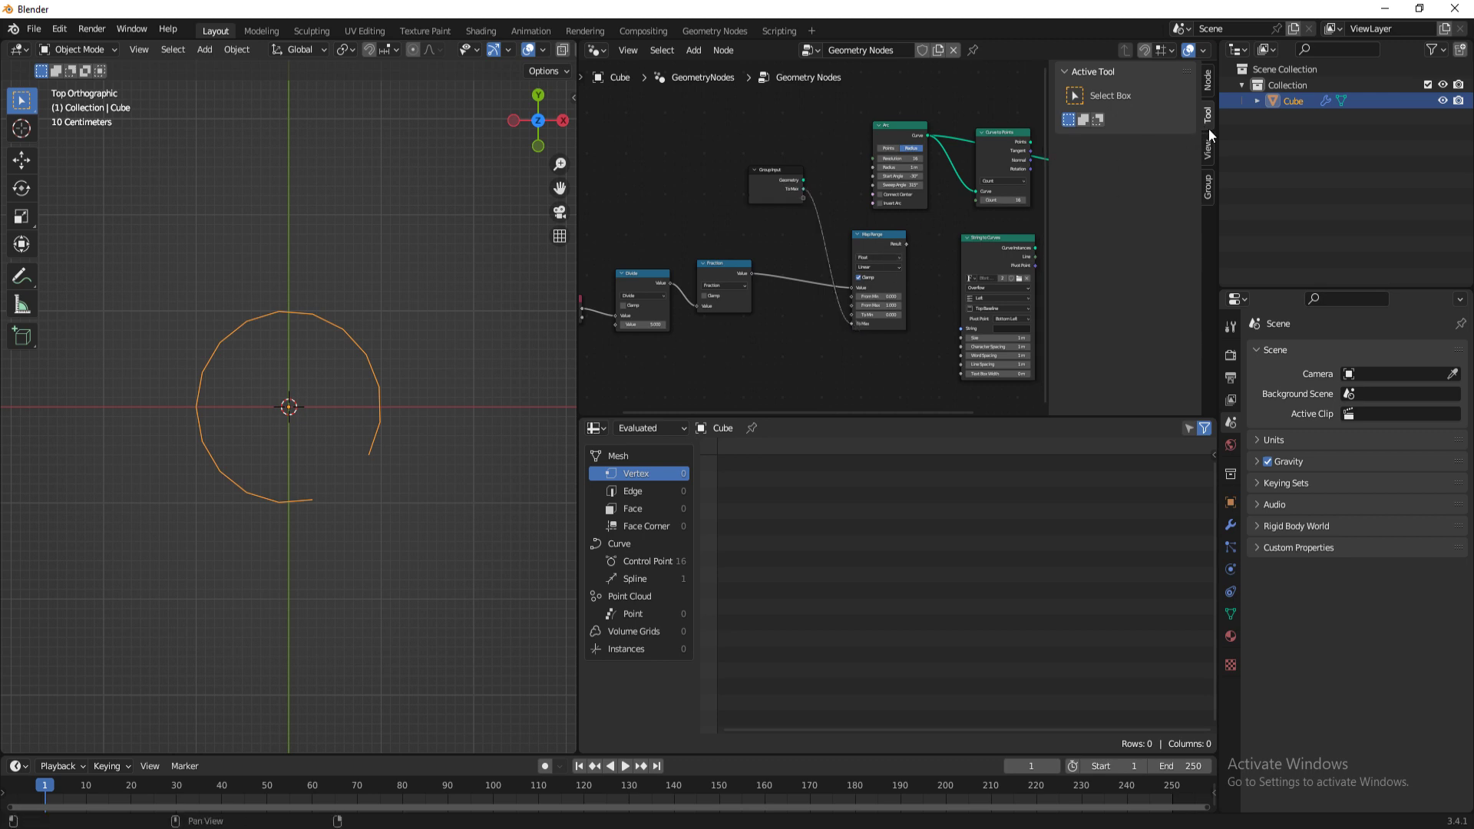
pyautogui.click(1207, 188)
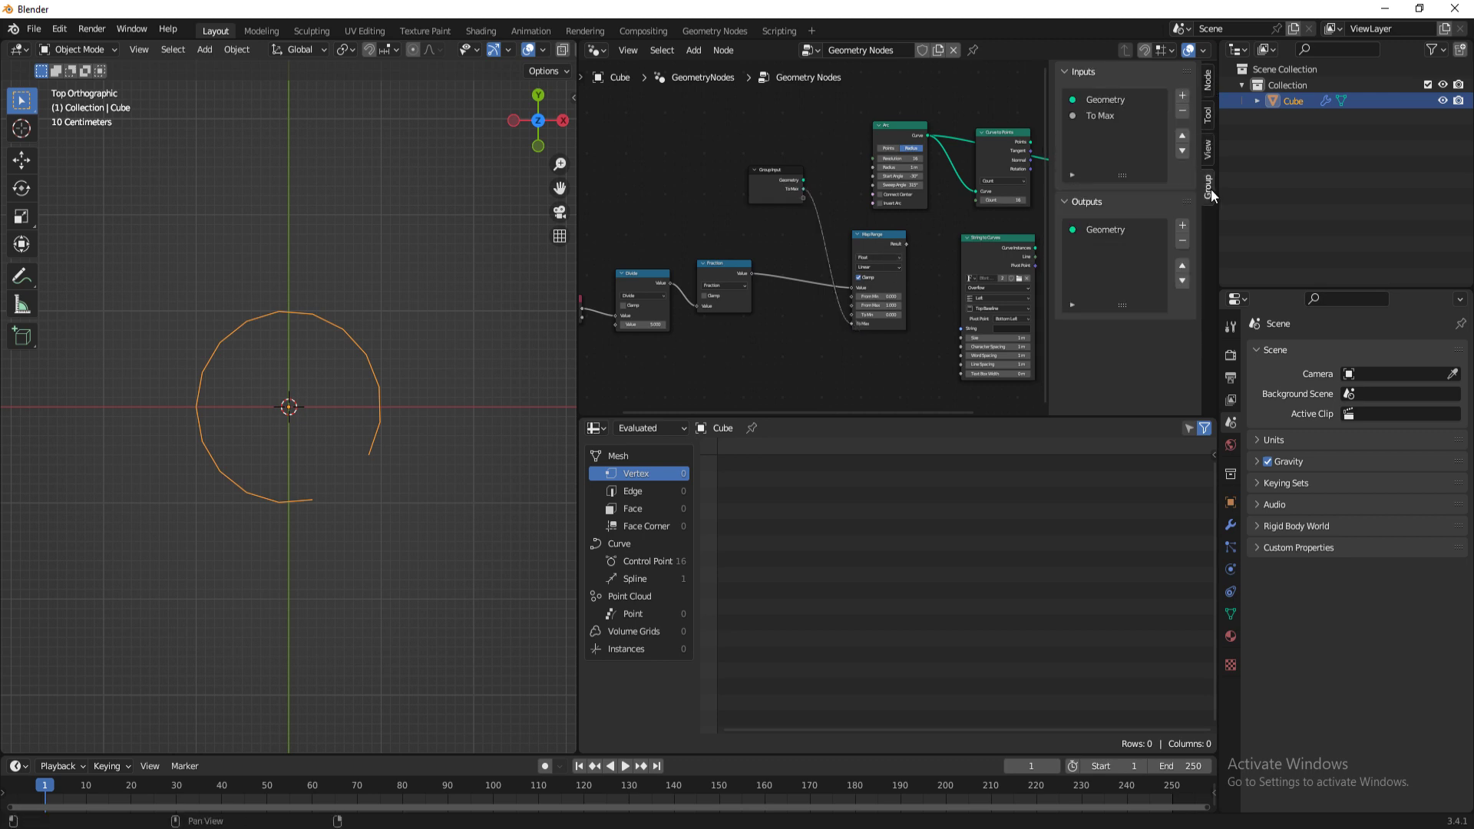
# Step: Rename the node group's To Max input to MaxSpeed and set its value to 300 in the Geometry Nodes modifier
pyautogui.click(1105, 116)
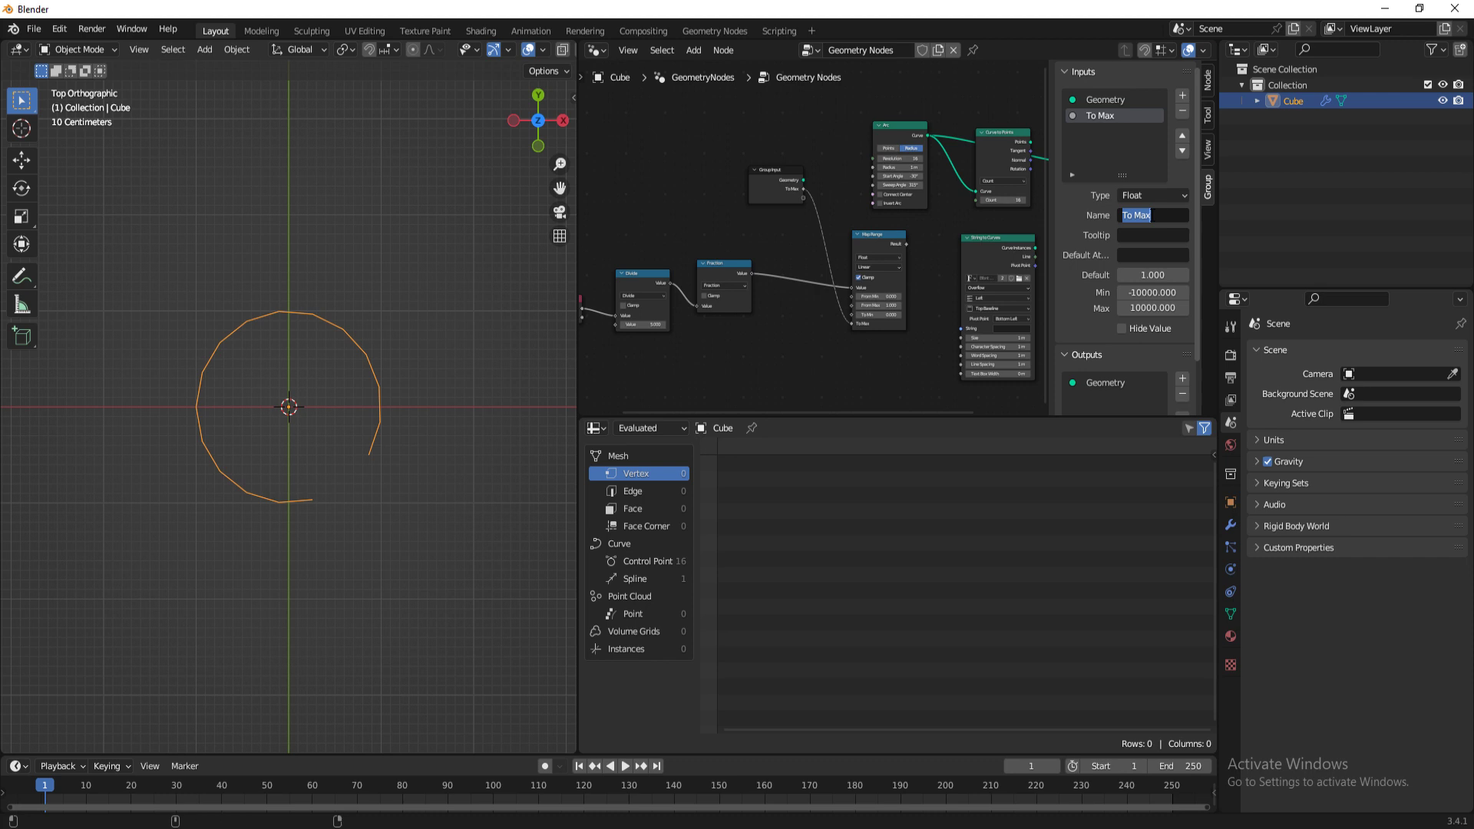
pyautogui.write('MaxSpeed')
pyautogui.press('Return')
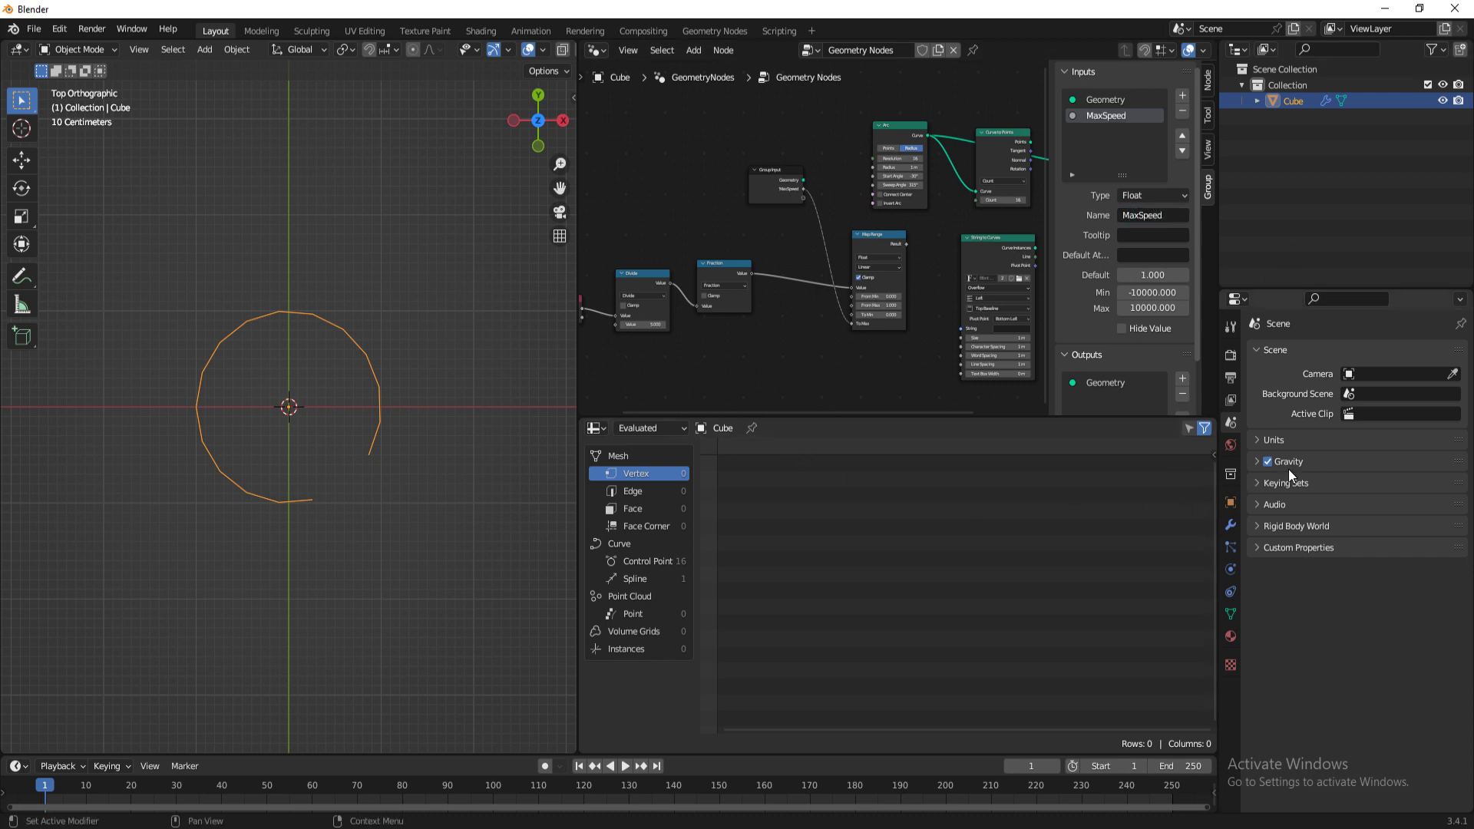
pyautogui.click(1231, 526)
pyautogui.click(1387, 422)
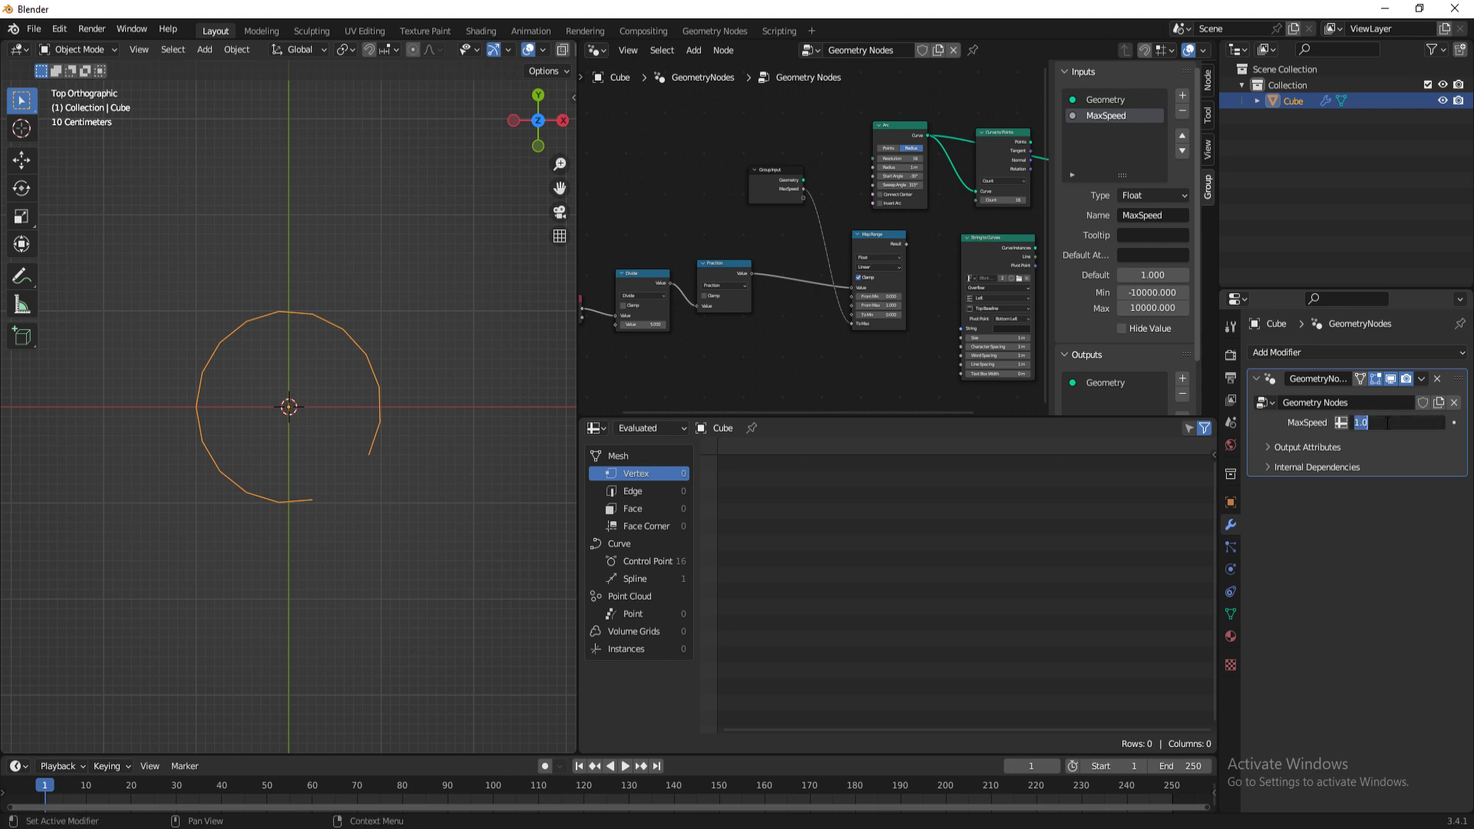
pyautogui.write('300')
pyautogui.press('Return')
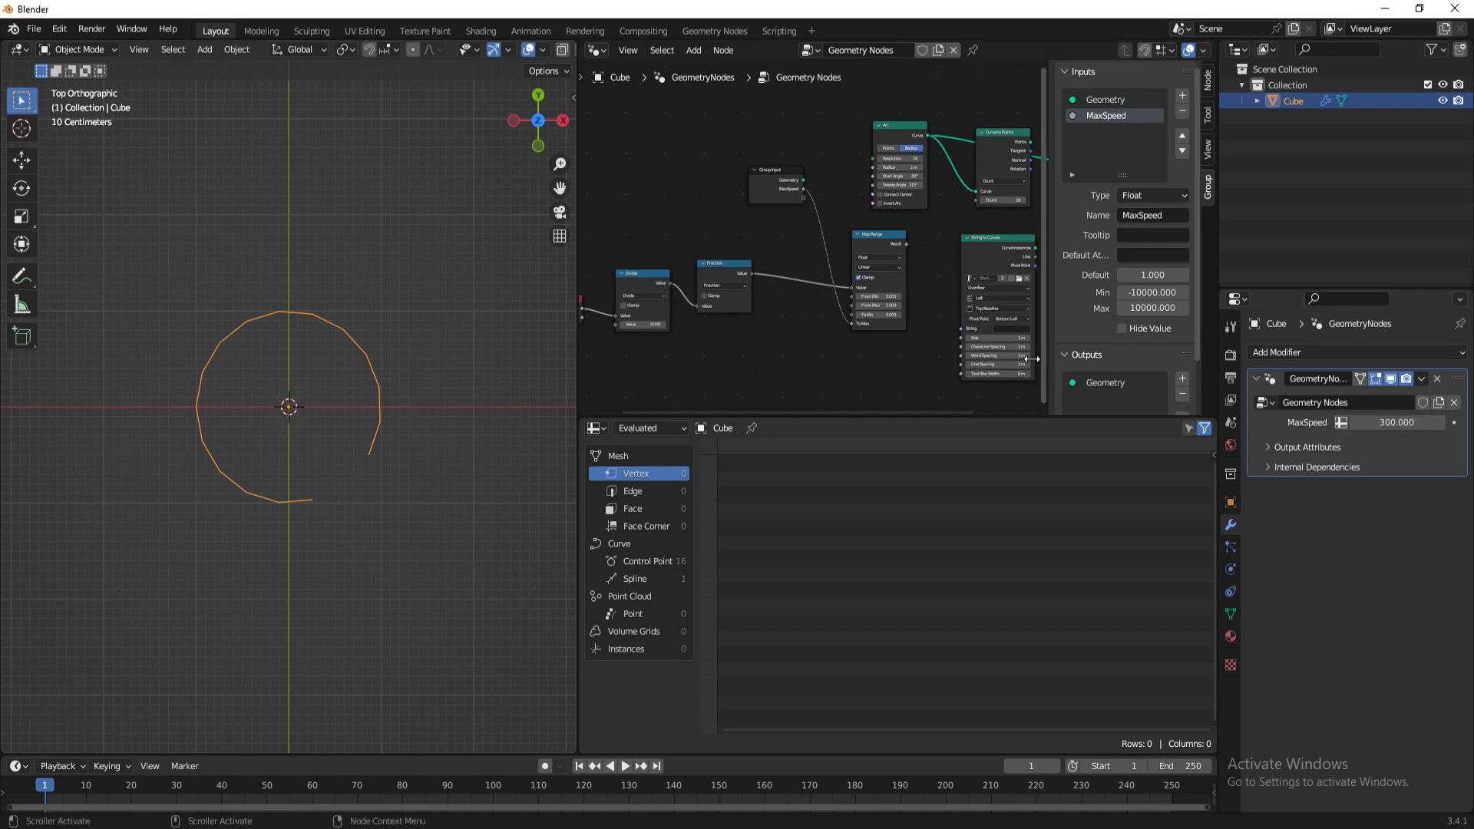
# Step: Add a Value to String node after Map Range and feed its String output into the String to Curves node
pyautogui.moveTo(886, 350); pyautogui.dragTo(708, 333, button='middle')
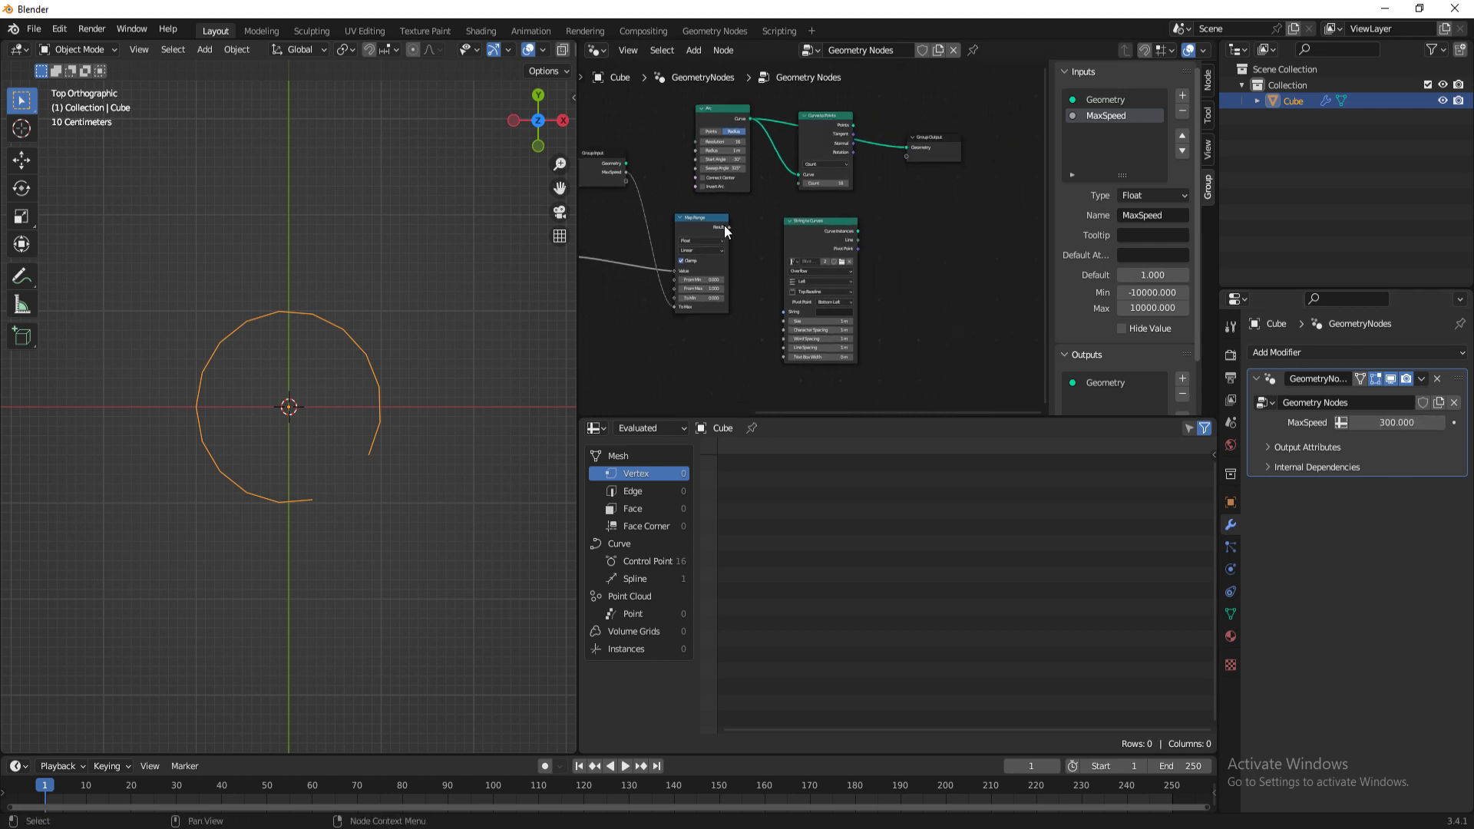
pyautogui.moveTo(725, 225); pyautogui.dragTo(741, 225)
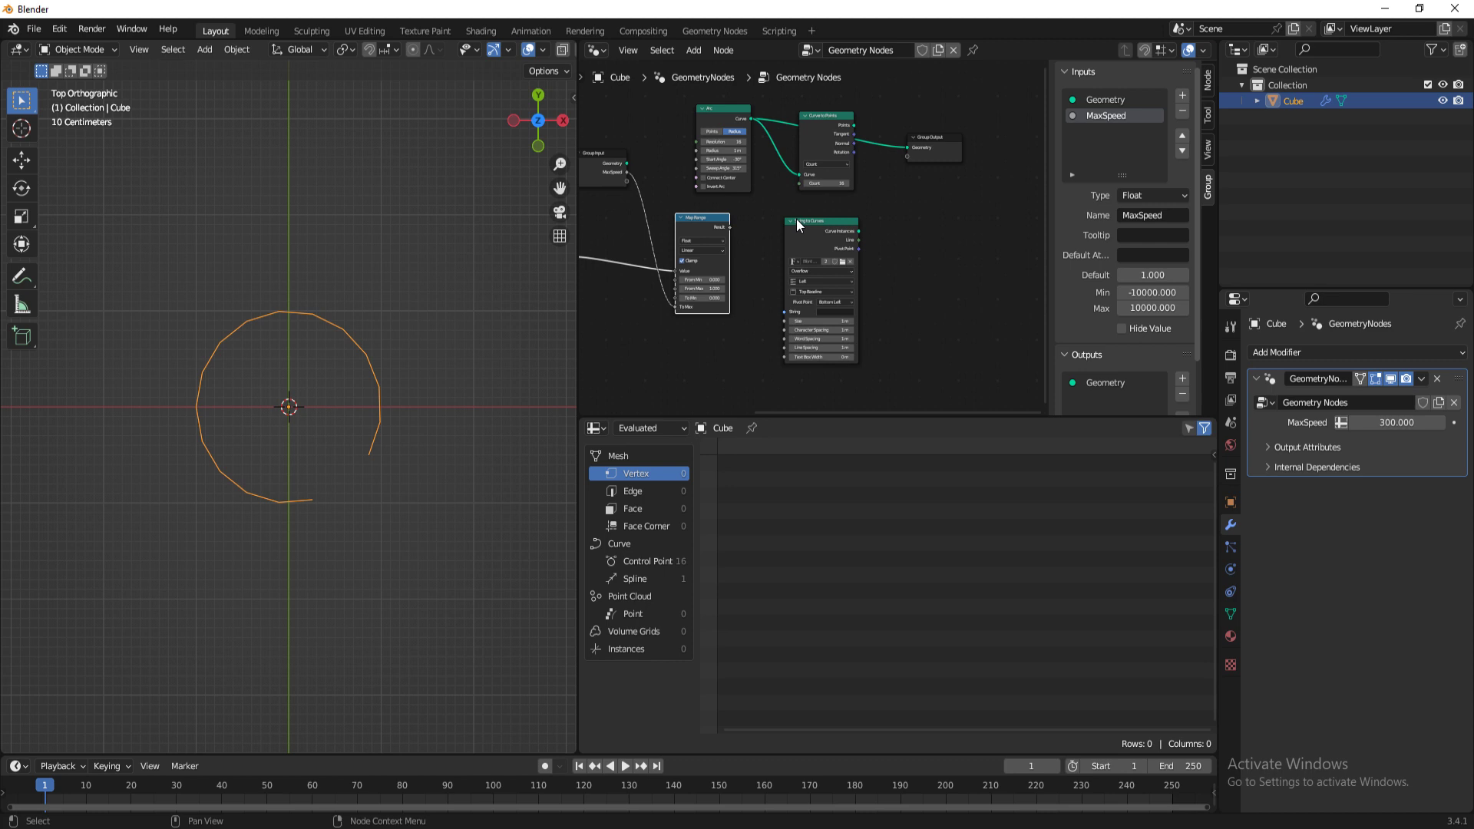
pyautogui.moveTo(797, 221); pyautogui.dragTo(845, 221)
pyautogui.click(778, 243)
pyautogui.moveTo(730, 228); pyautogui.dragTo(764, 246)
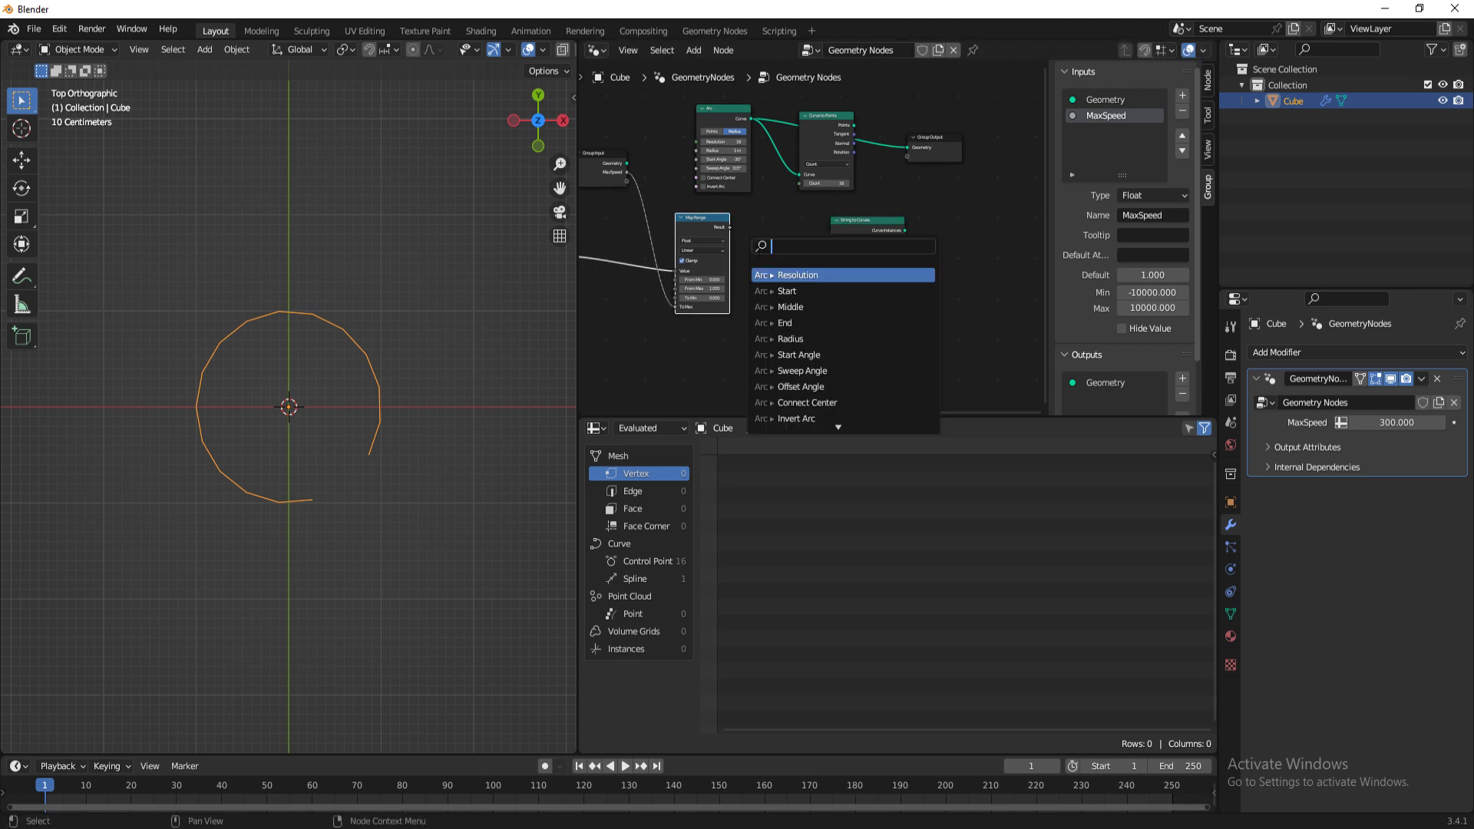
pyautogui.write('value to s')
pyautogui.press('Return')
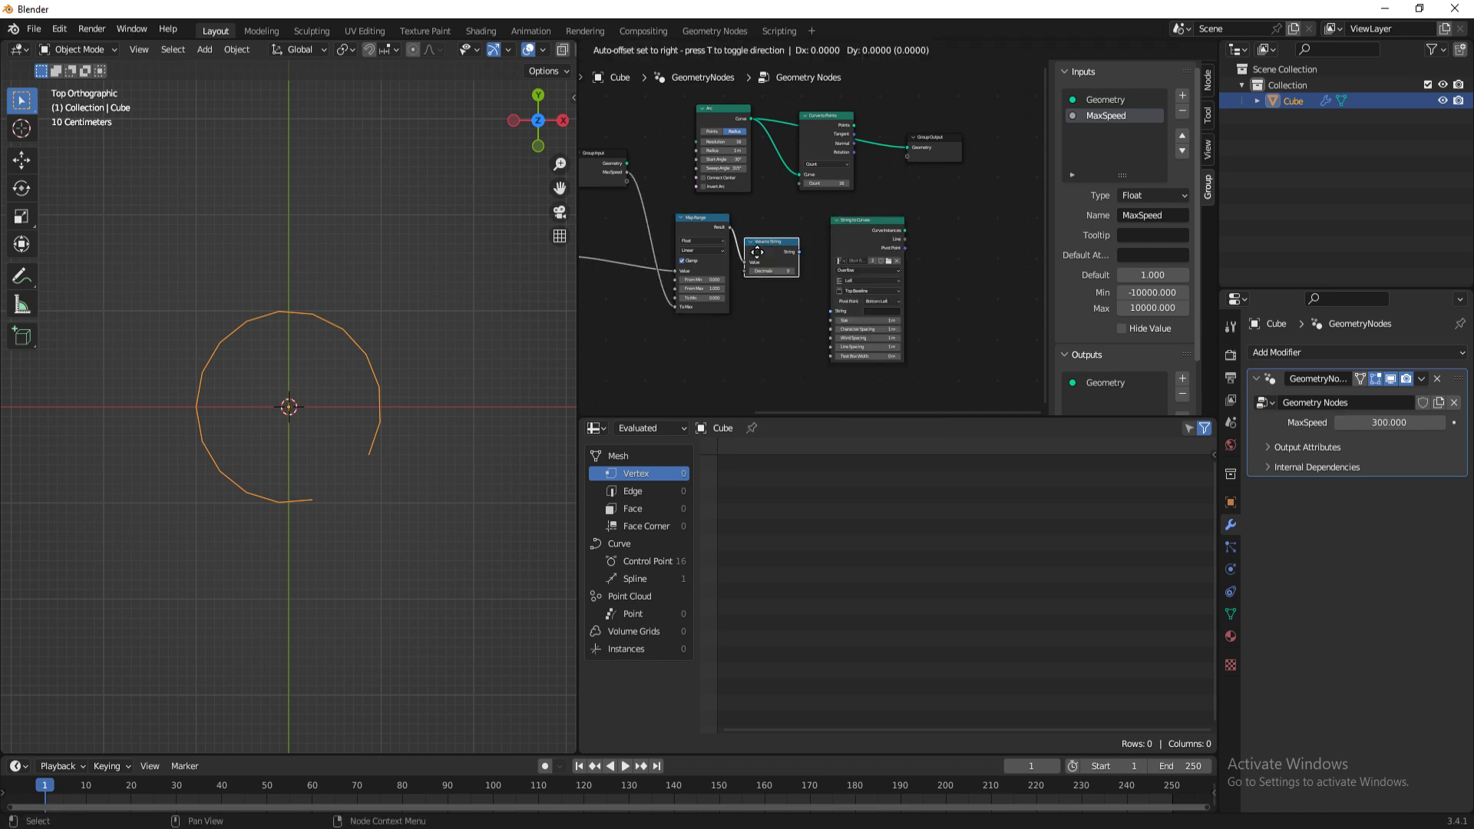
pyautogui.click(759, 252)
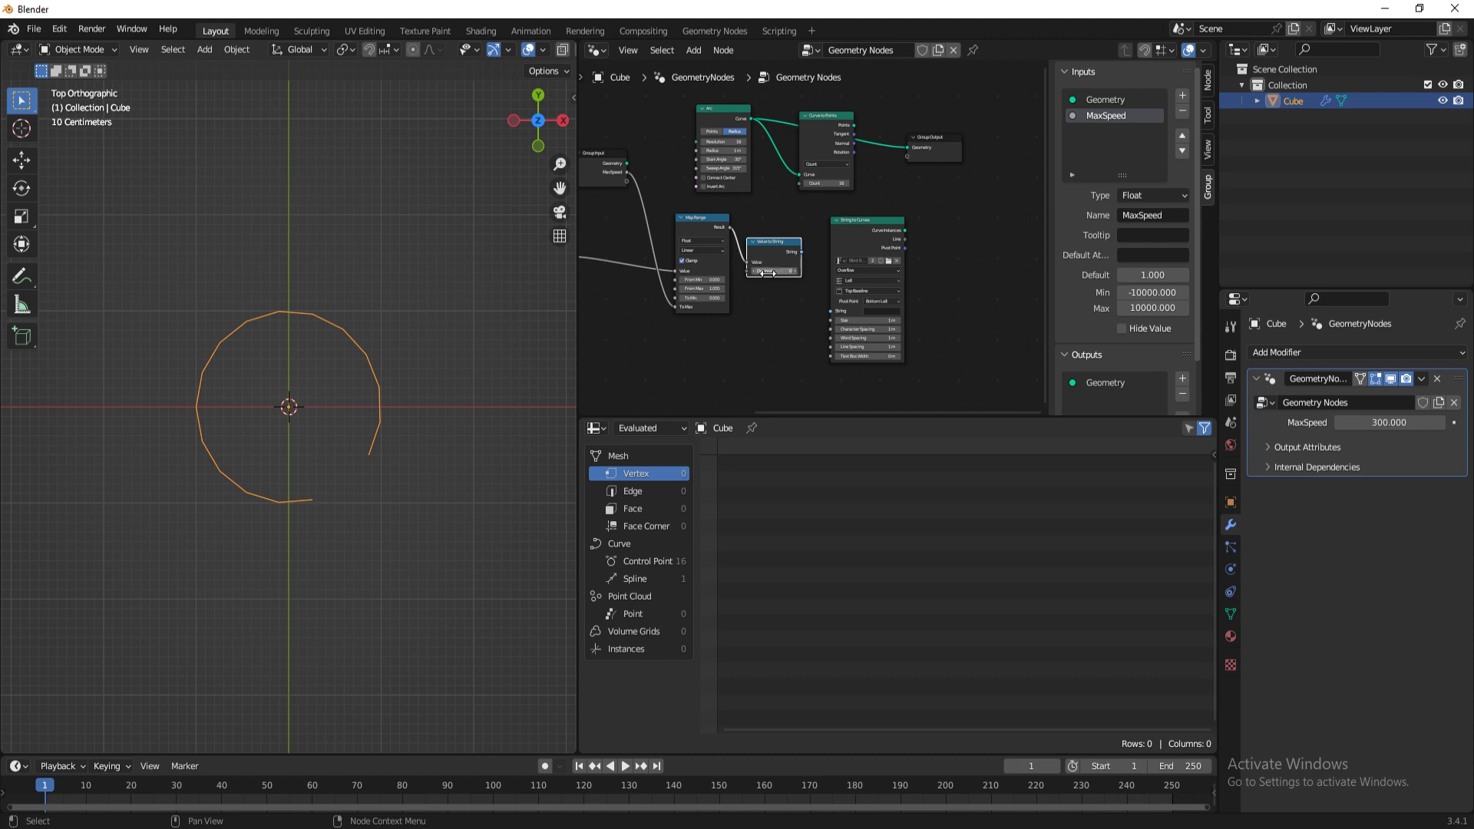
pyautogui.moveTo(800, 253); pyautogui.dragTo(830, 311)
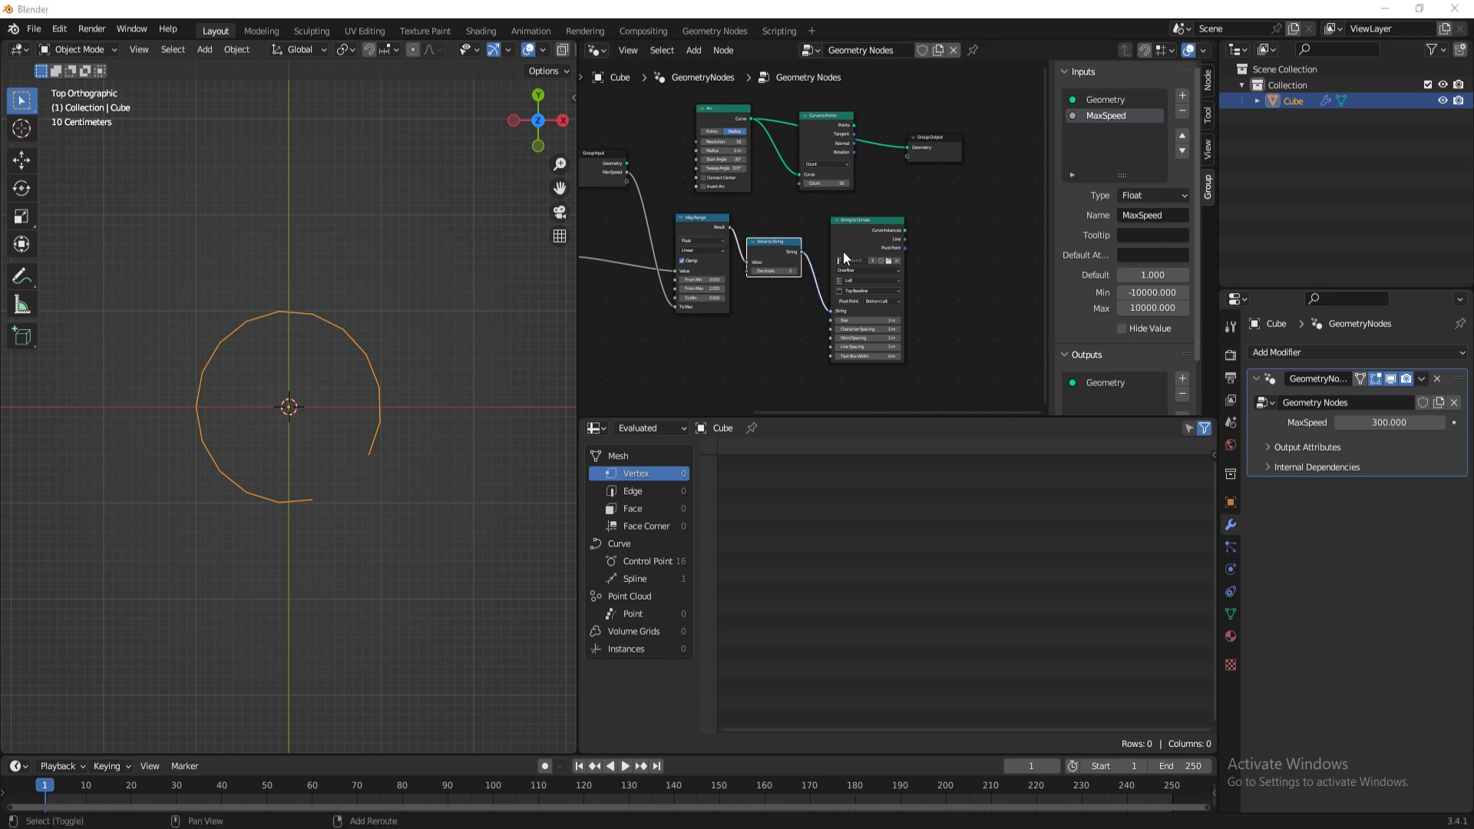
# Step: Add a Fill Curve node to String to Curves' Curve Instances and connect its Mesh output to the Group Output
pyautogui.moveTo(904, 230); pyautogui.dragTo(952, 229)
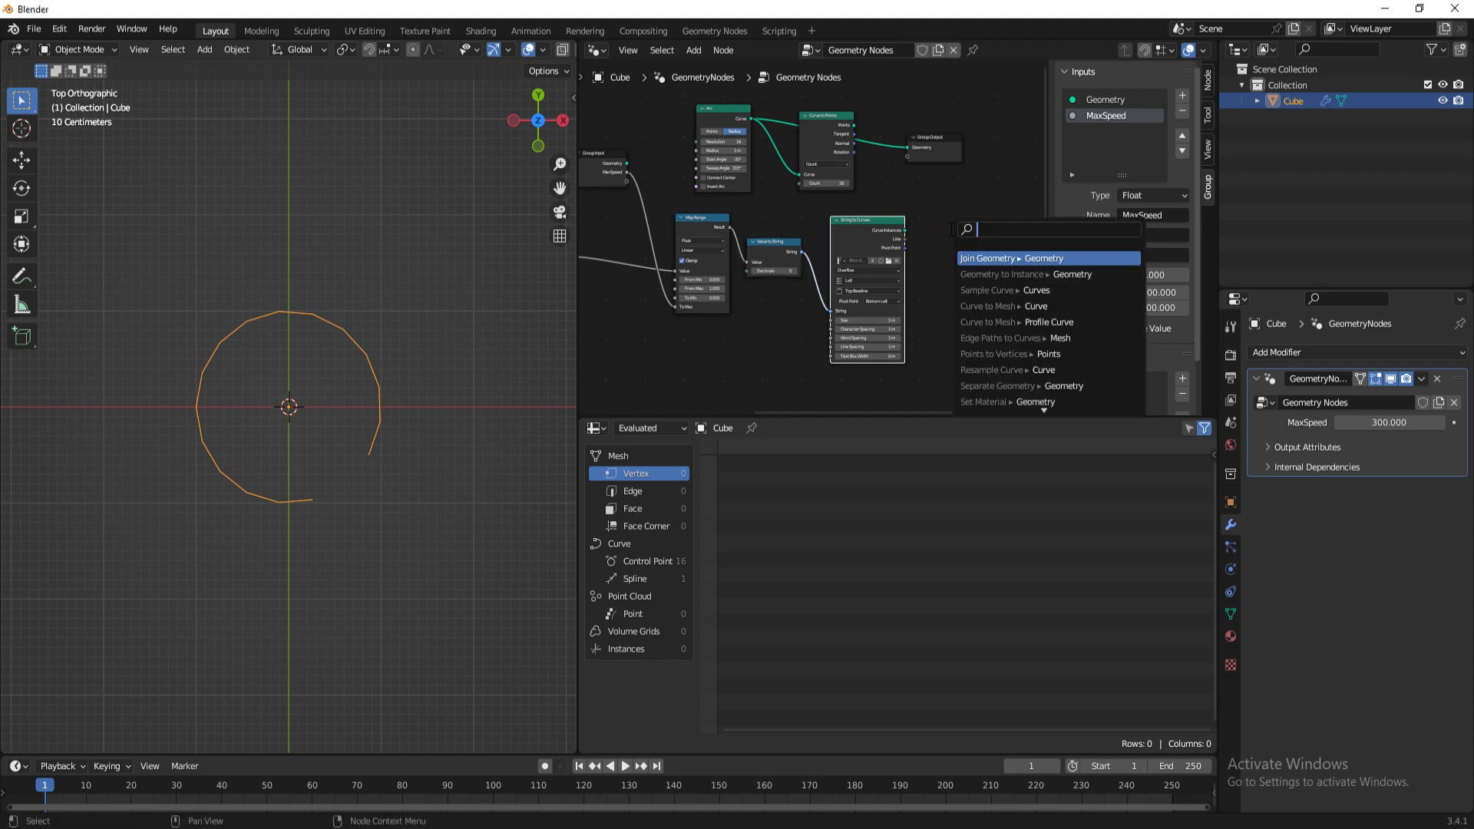
pyautogui.write('fill')
pyautogui.press('Return')
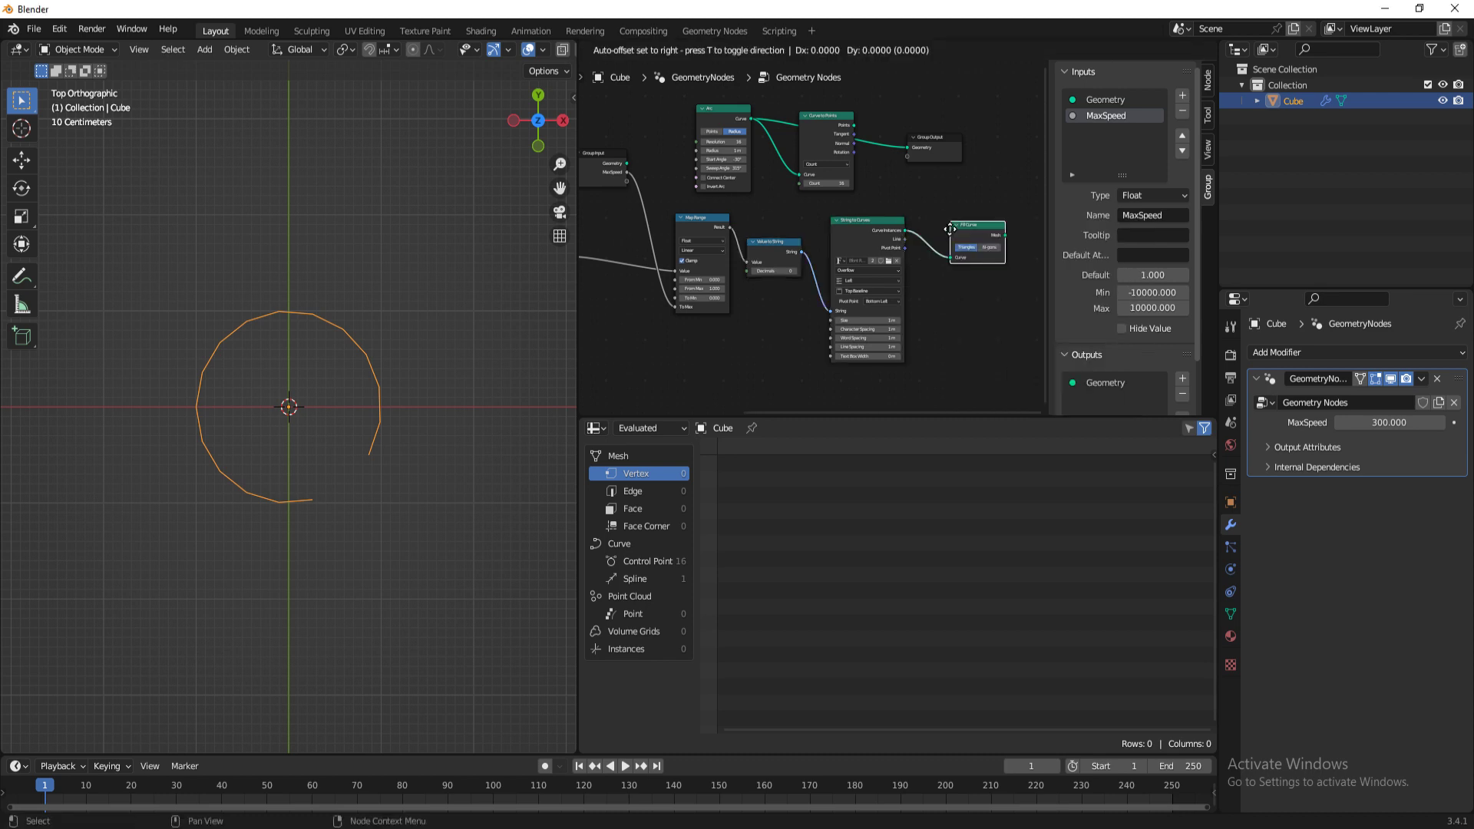
pyautogui.click(950, 229)
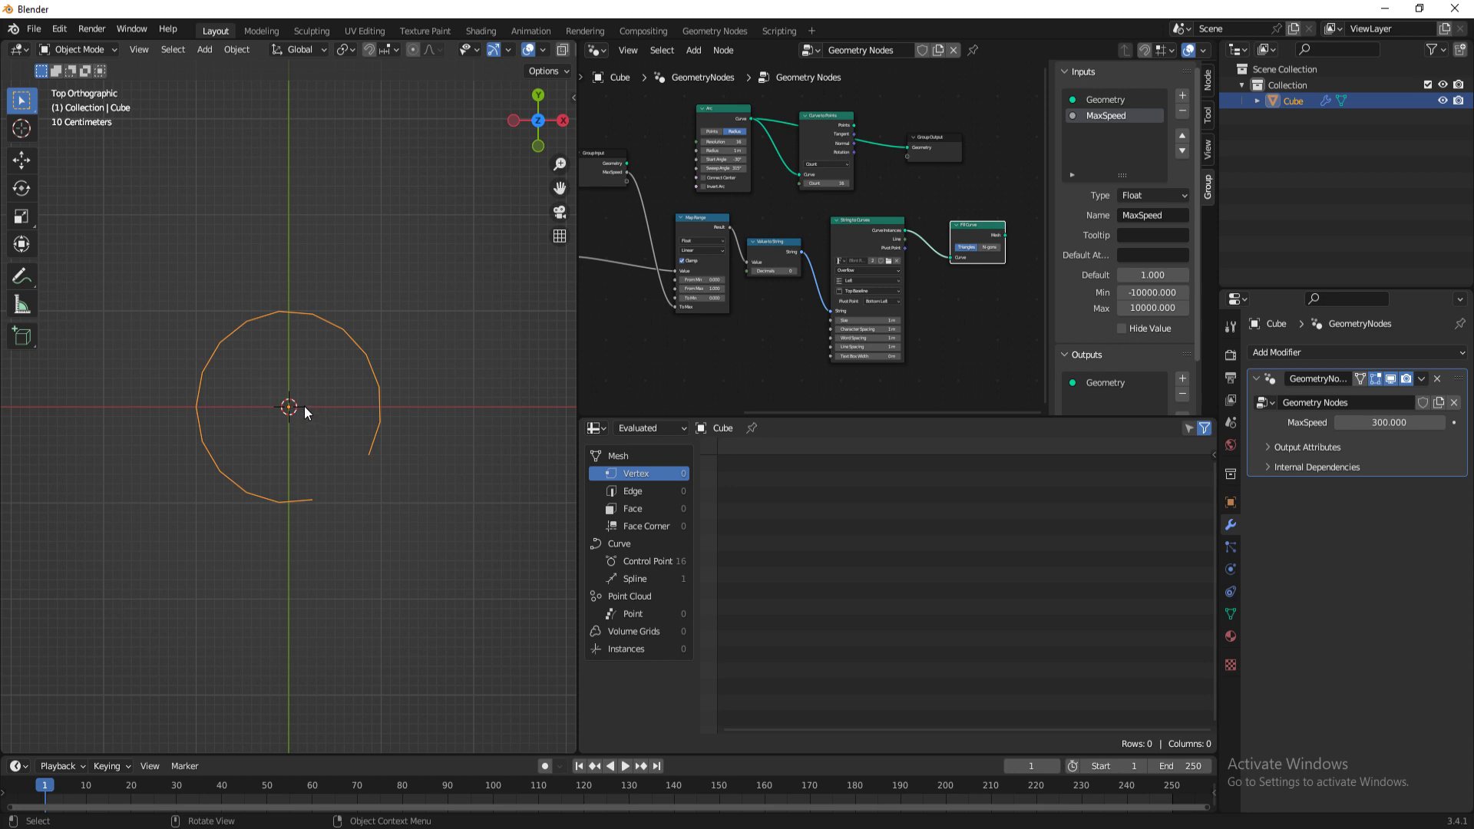
pyautogui.moveTo(976, 281); pyautogui.dragTo(878, 294, button='middle')
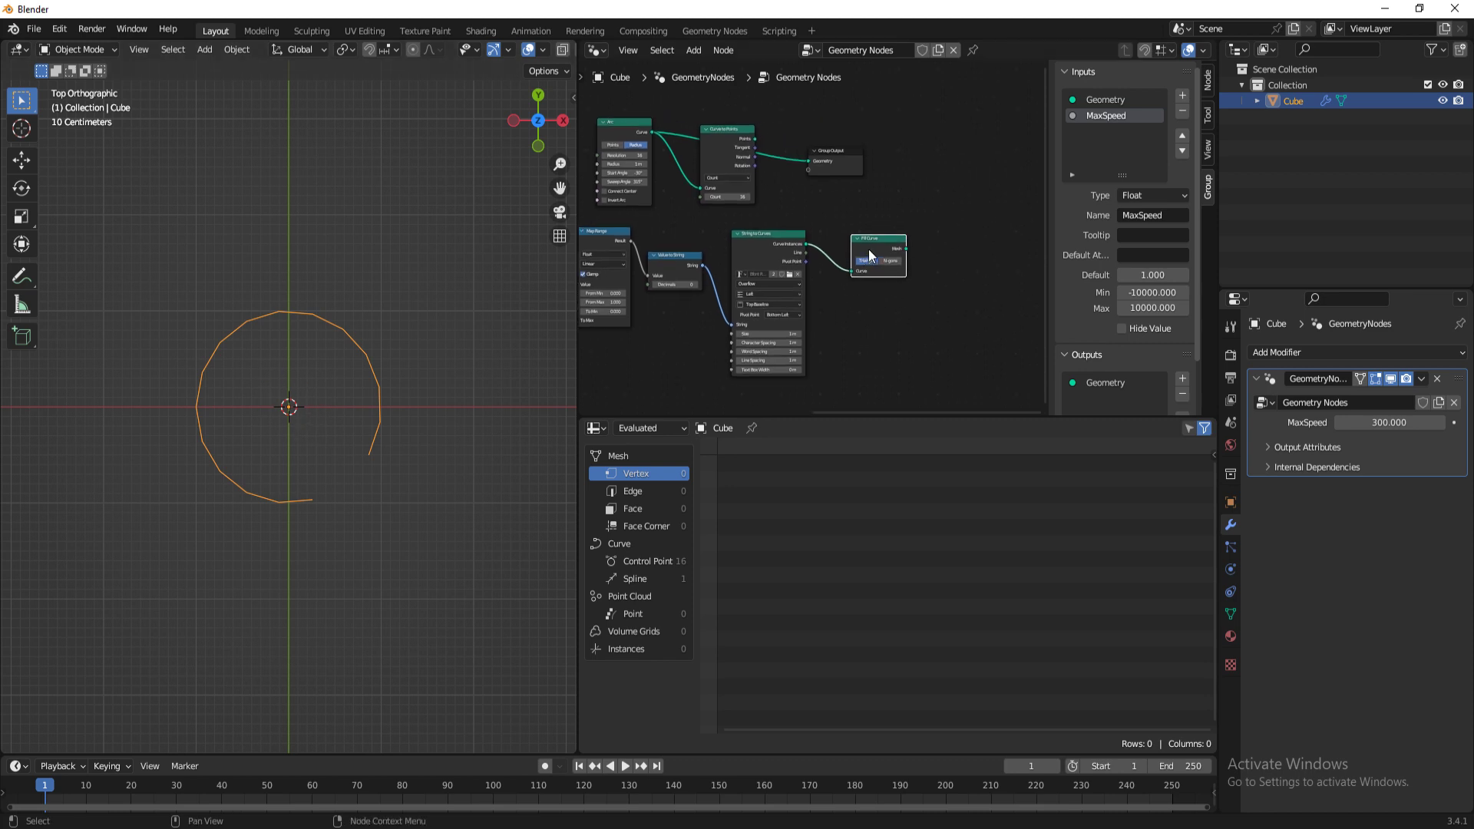
pyautogui.moveTo(868, 249); pyautogui.dragTo(863, 245)
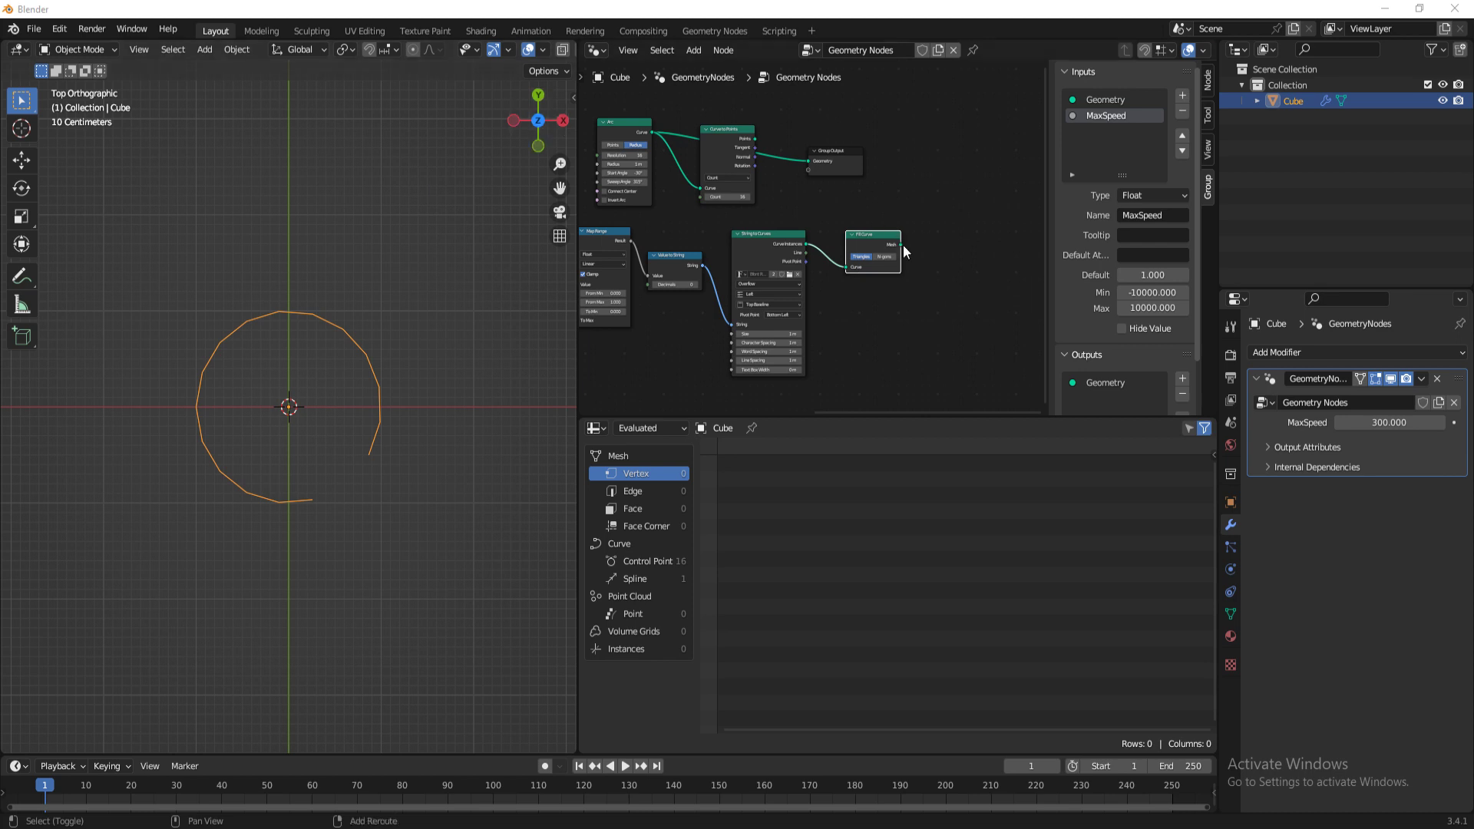
pyautogui.moveTo(900, 244); pyautogui.dragTo(990, 168)
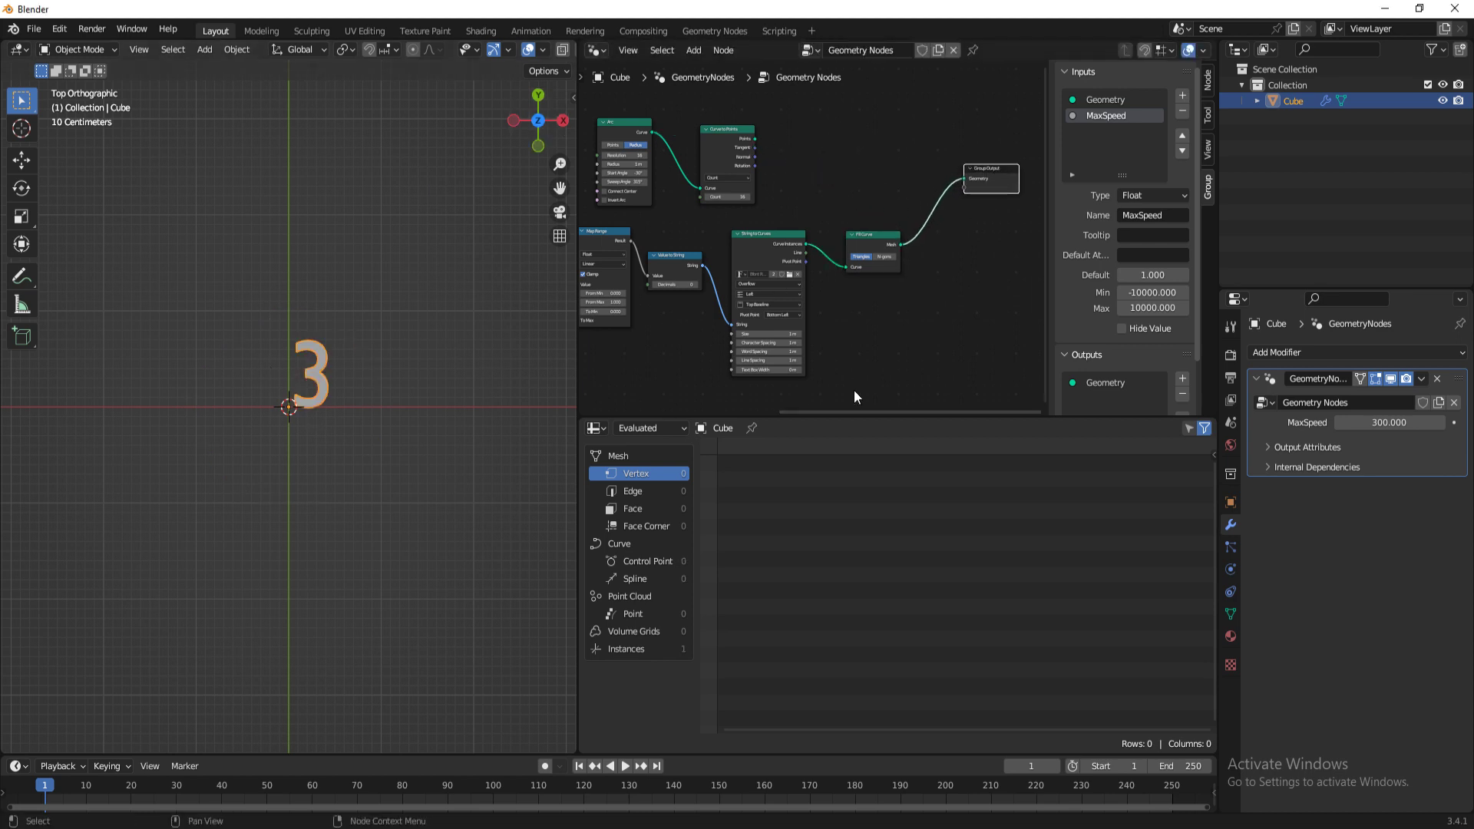
# Step: Set the String to Curves node's text alignment to Center horizontally and Middle vertically
pyautogui.scroll(2, 836, 321)
pyautogui.moveTo(837, 321); pyautogui.dragTo(870, 275, button='middle')
pyautogui.click(800, 251)
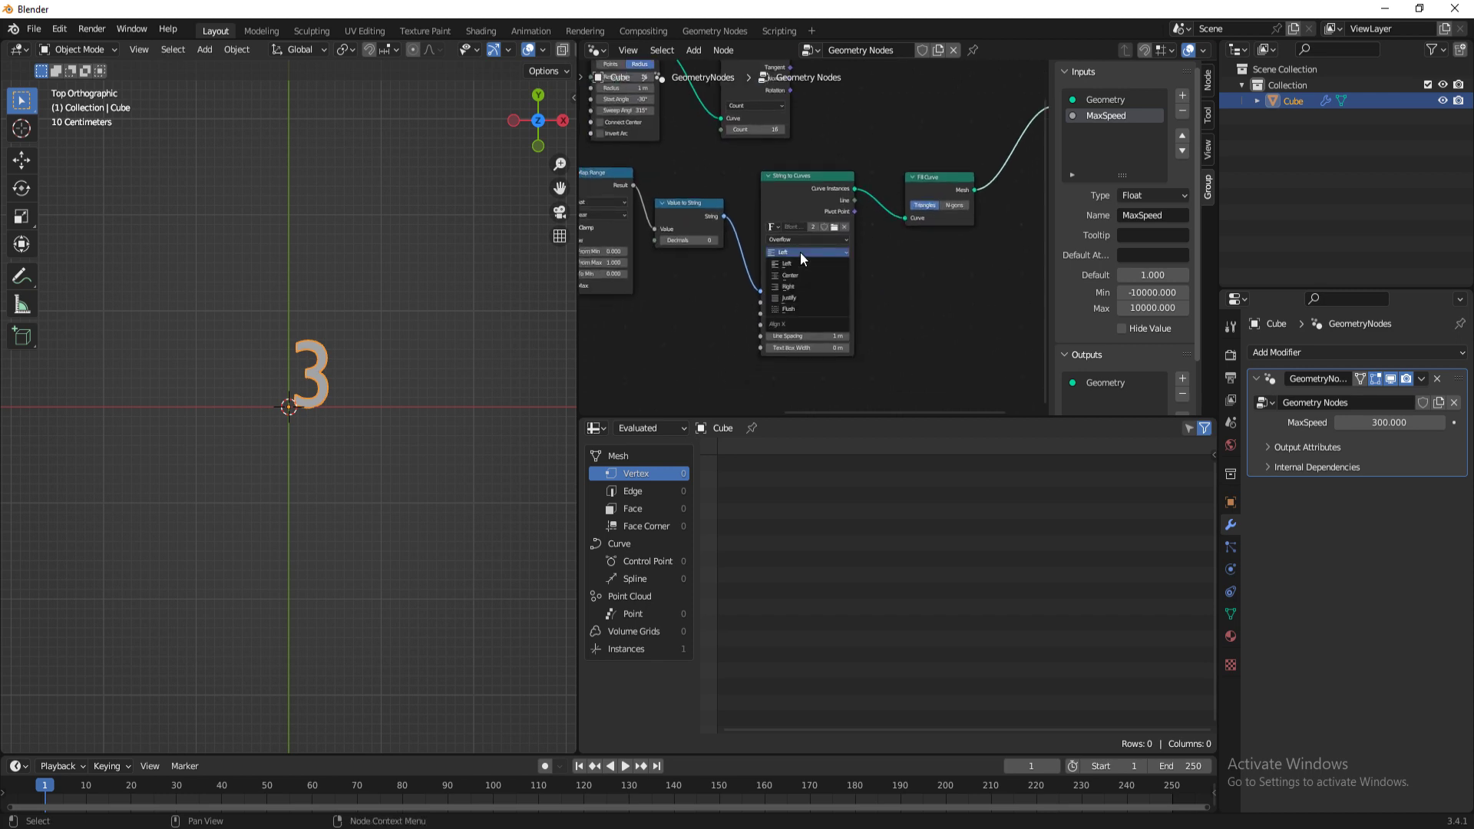
pyautogui.click(800, 275)
pyautogui.click(789, 265)
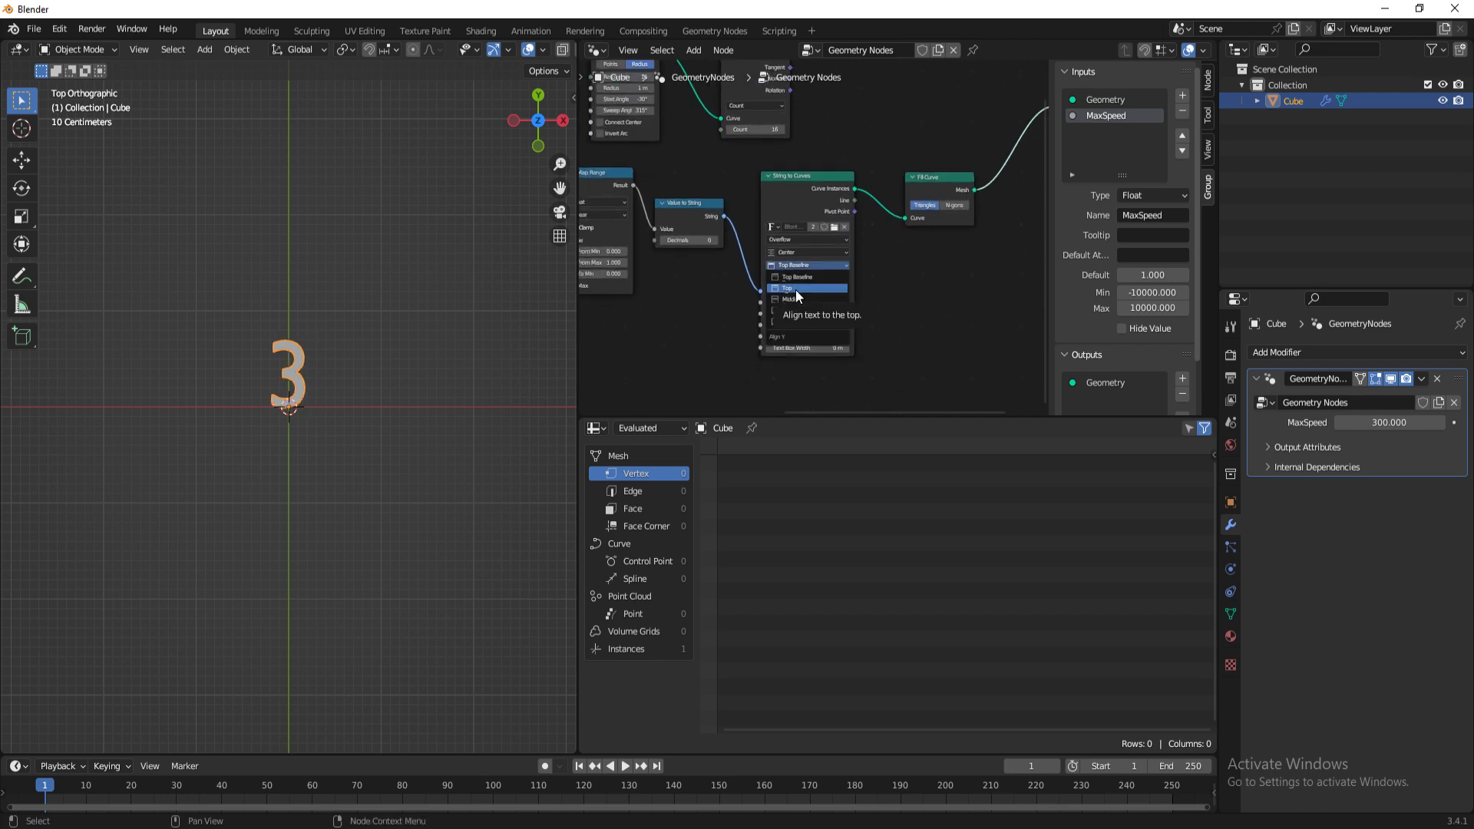
pyautogui.click(794, 299)
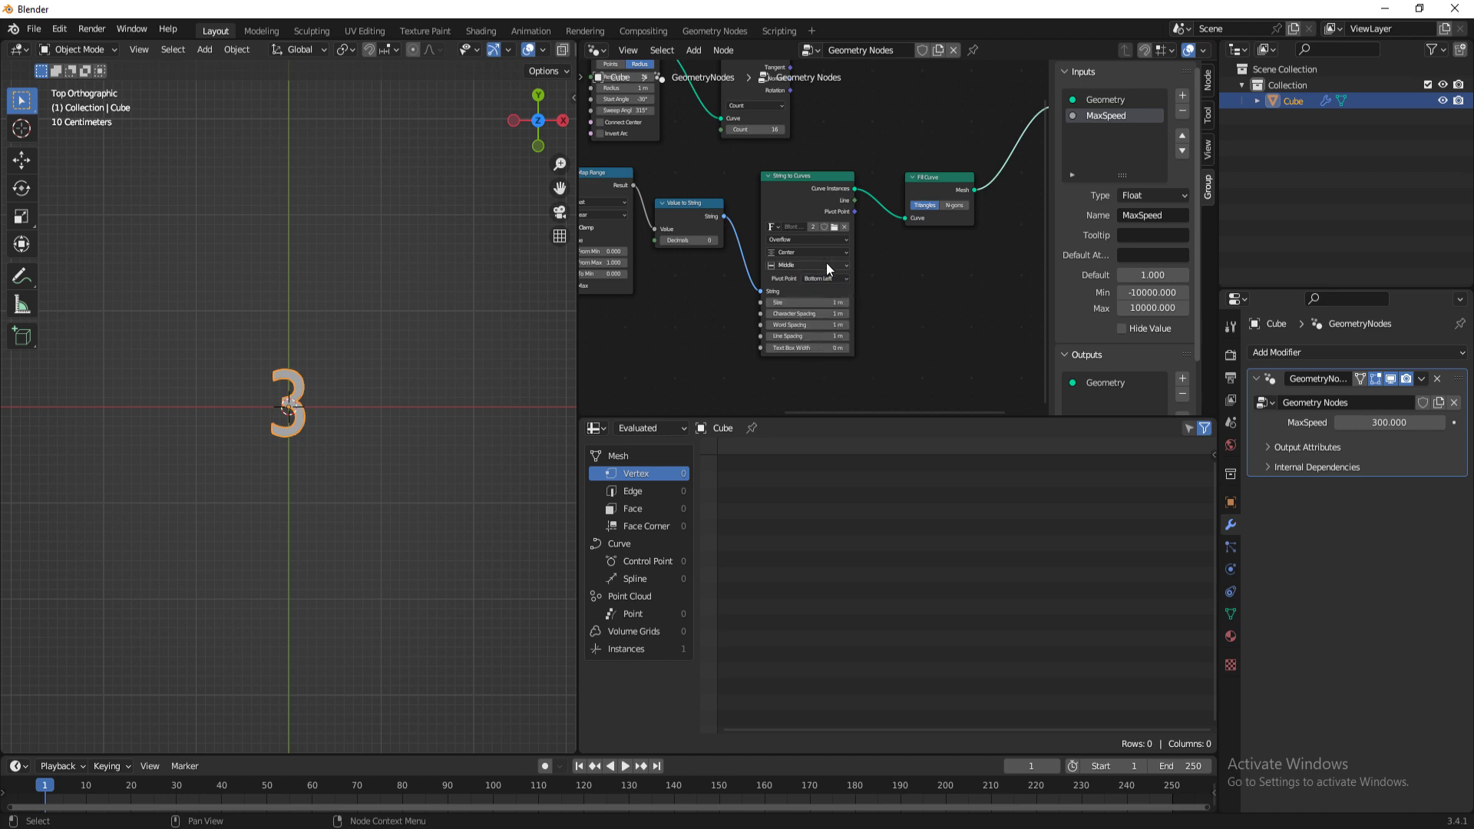
# Step: Insert a Join Geometry node on the link between Fill Curve and Group Output
pyautogui.scroll(-1, 941, 271)
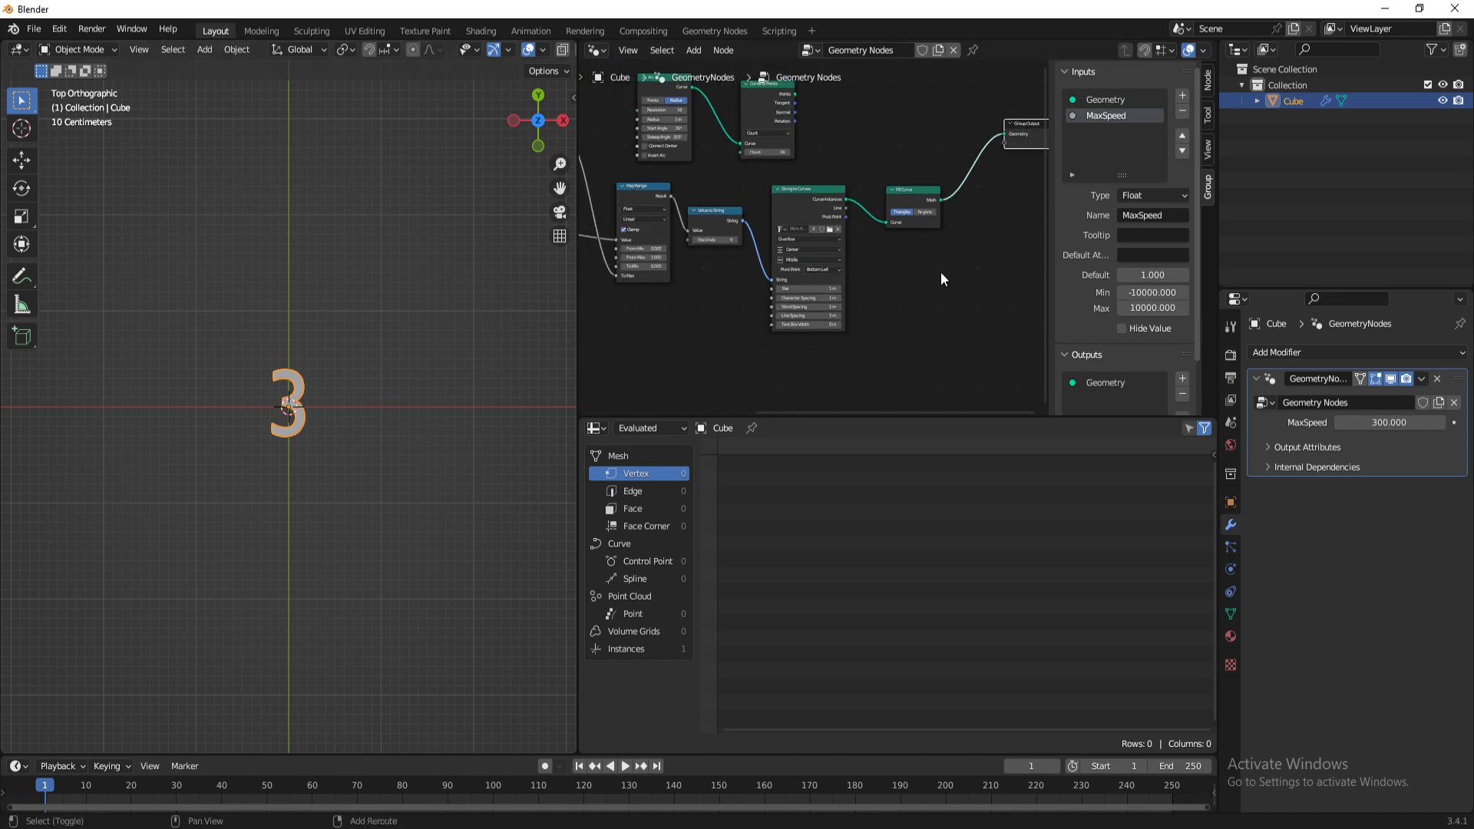
pyautogui.keyDown('shift'); pyautogui.moveTo(942, 273); pyautogui.dragTo(831, 304, button='middle'); pyautogui.keyUp('shift')
pyautogui.click(826, 197)
pyautogui.hotkey('shift', 'a')
pyautogui.write('s')
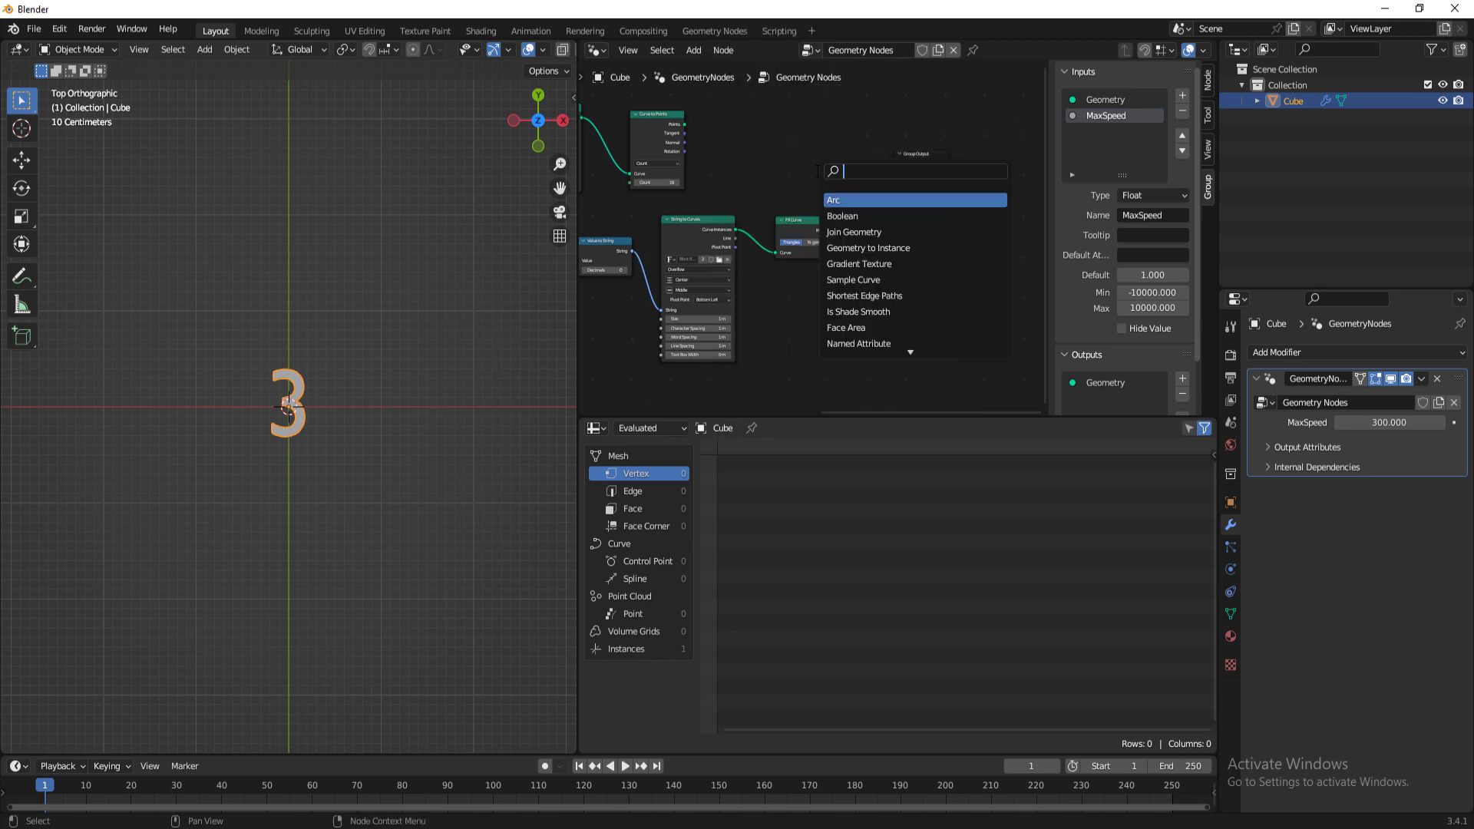
pyautogui.write('join')
pyautogui.press('Down')
pyautogui.press('Return')
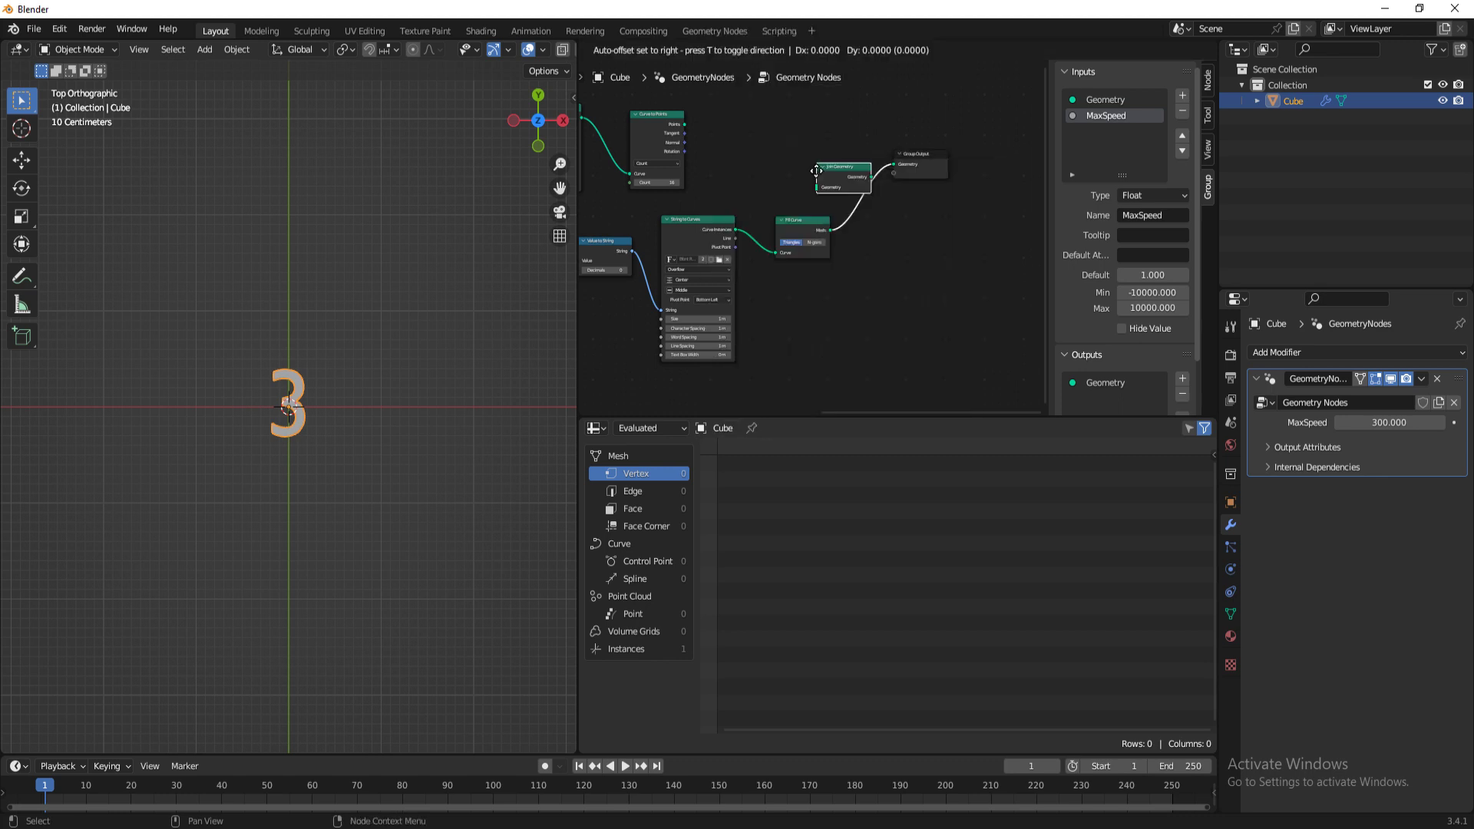
pyautogui.click(827, 174)
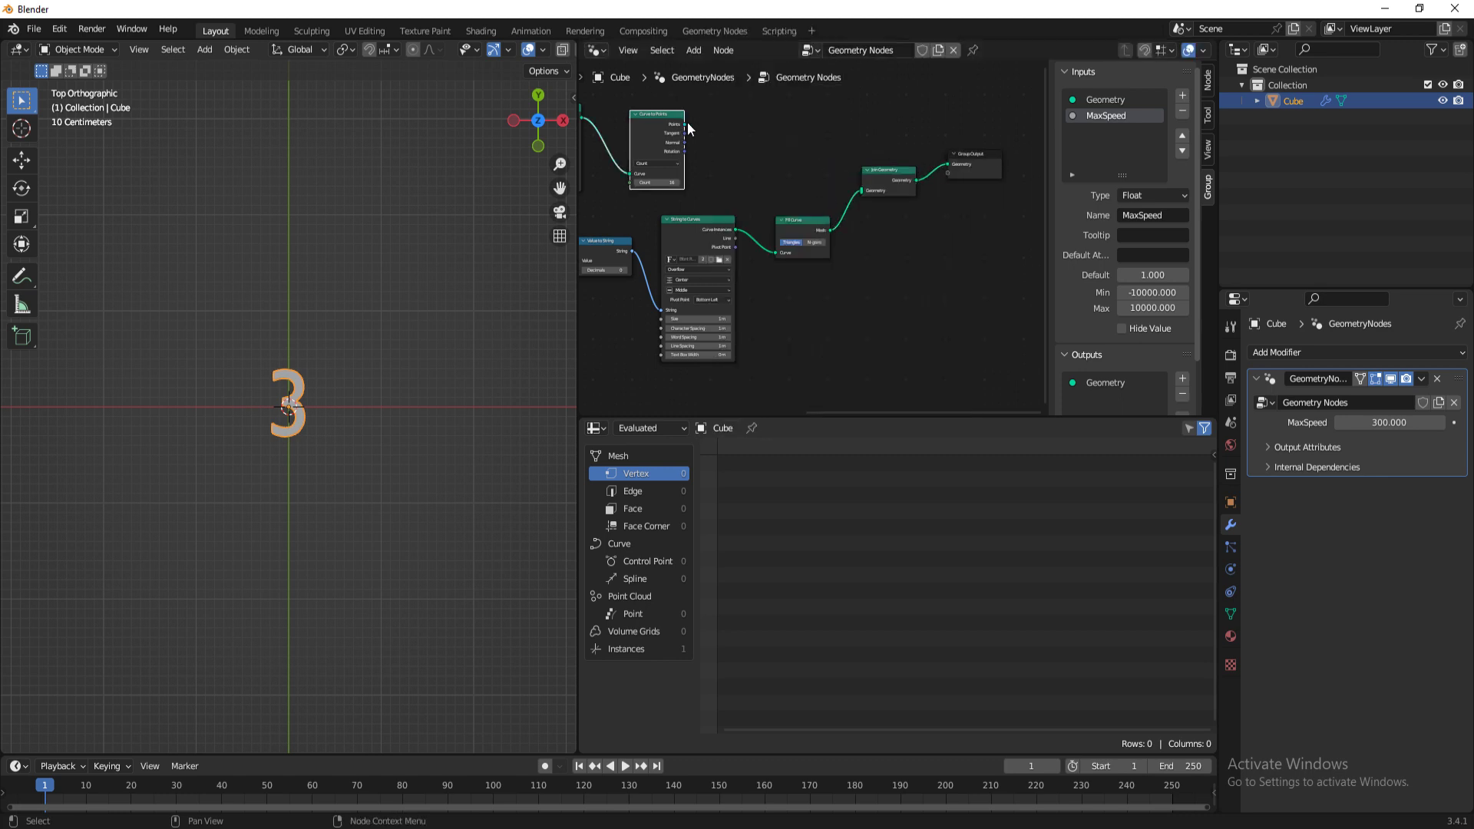
# Step: Connect the Curve to Points node's Points output to the Join Geometry node to combine the dial points with the text
pyautogui.moveTo(687, 124); pyautogui.dragTo(861, 189)
pyautogui.scroll(2, 321, 472)
pyautogui.keyDown('shift'); pyautogui.moveTo(321, 470); pyautogui.dragTo(330, 467, button='middle'); pyautogui.keyUp('shift')
pyautogui.scroll(-2, 851, 326)
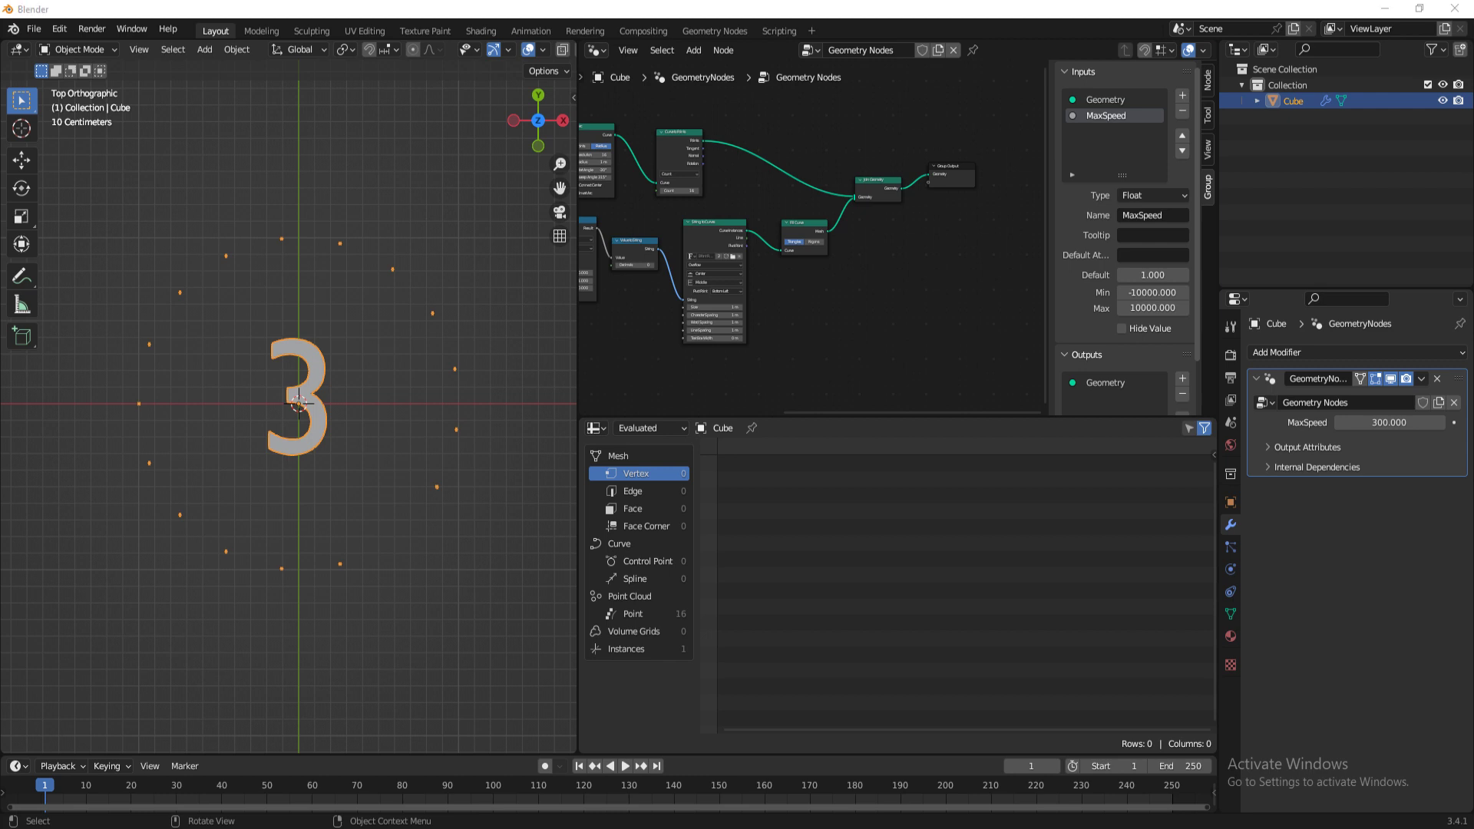
# Step: Insert an Instance on Points node on the link between Curve to Points and Join Geometry
pyautogui.hotkey('shift', 'a')
pyautogui.write('s')
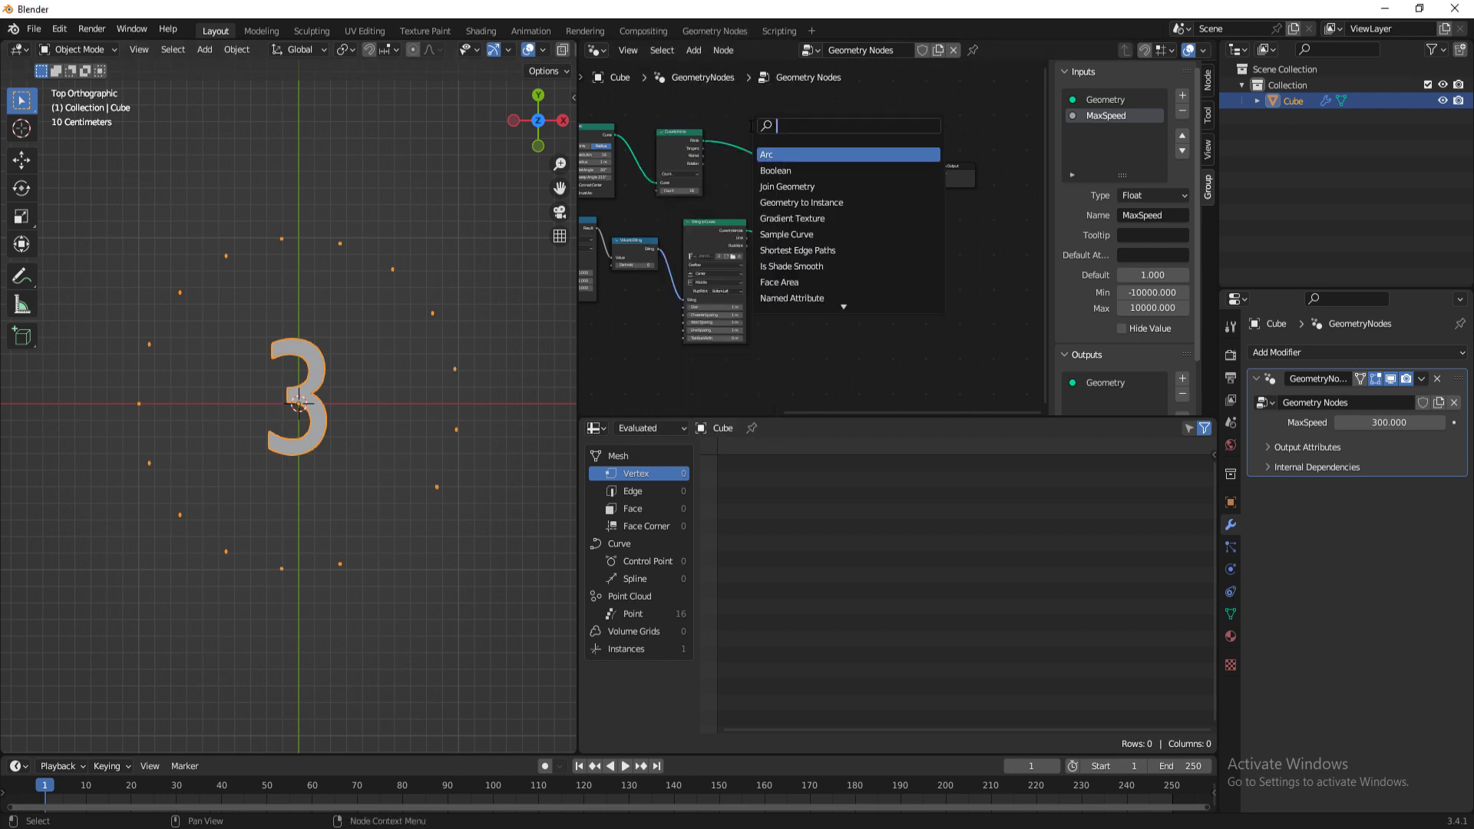
pyautogui.write('instan')
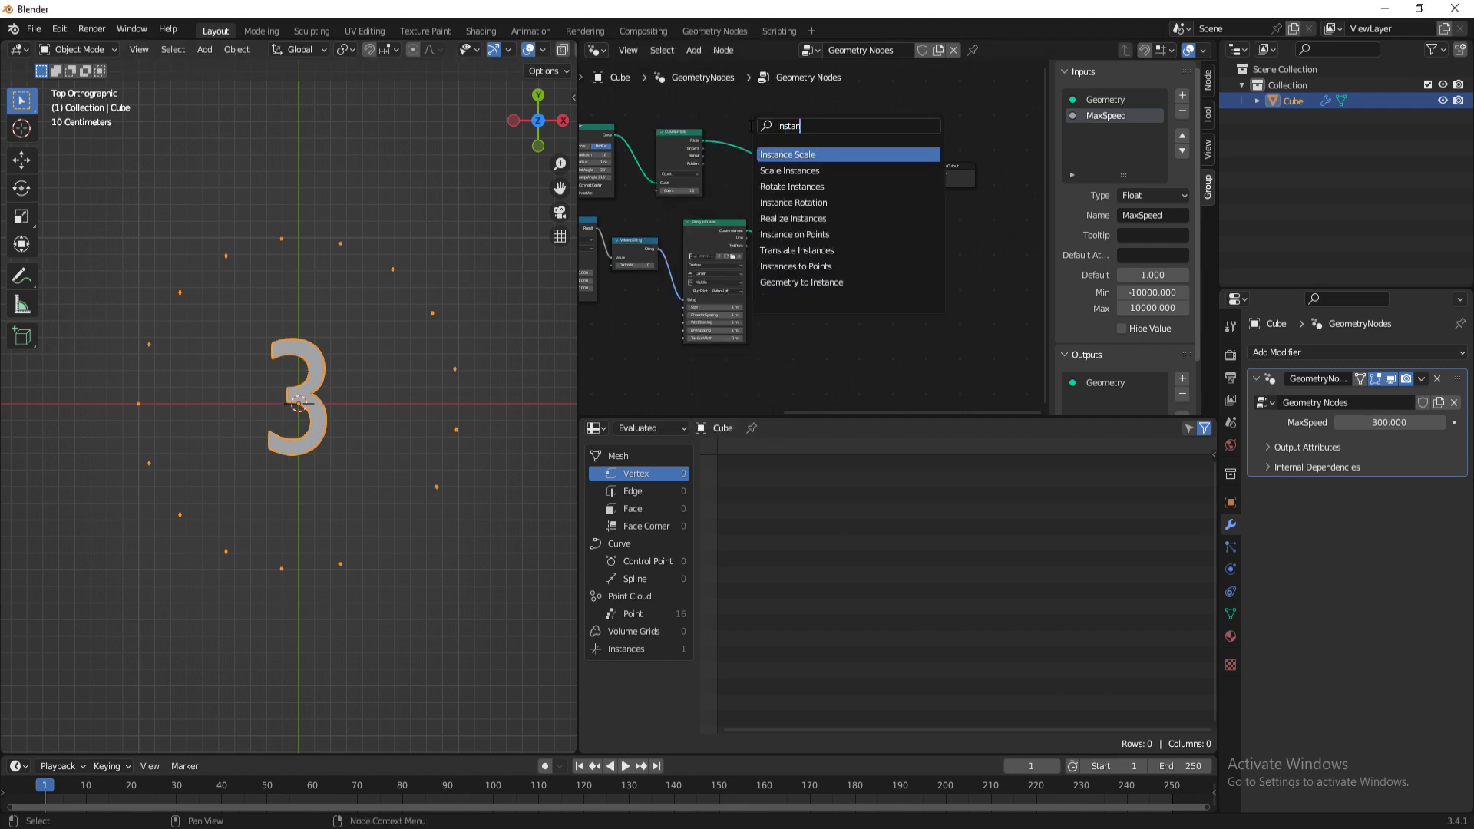
pyautogui.press('Down')
pyautogui.press('Down')
pyautogui.press('Down')
pyautogui.press('Down')
pyautogui.press('Down')
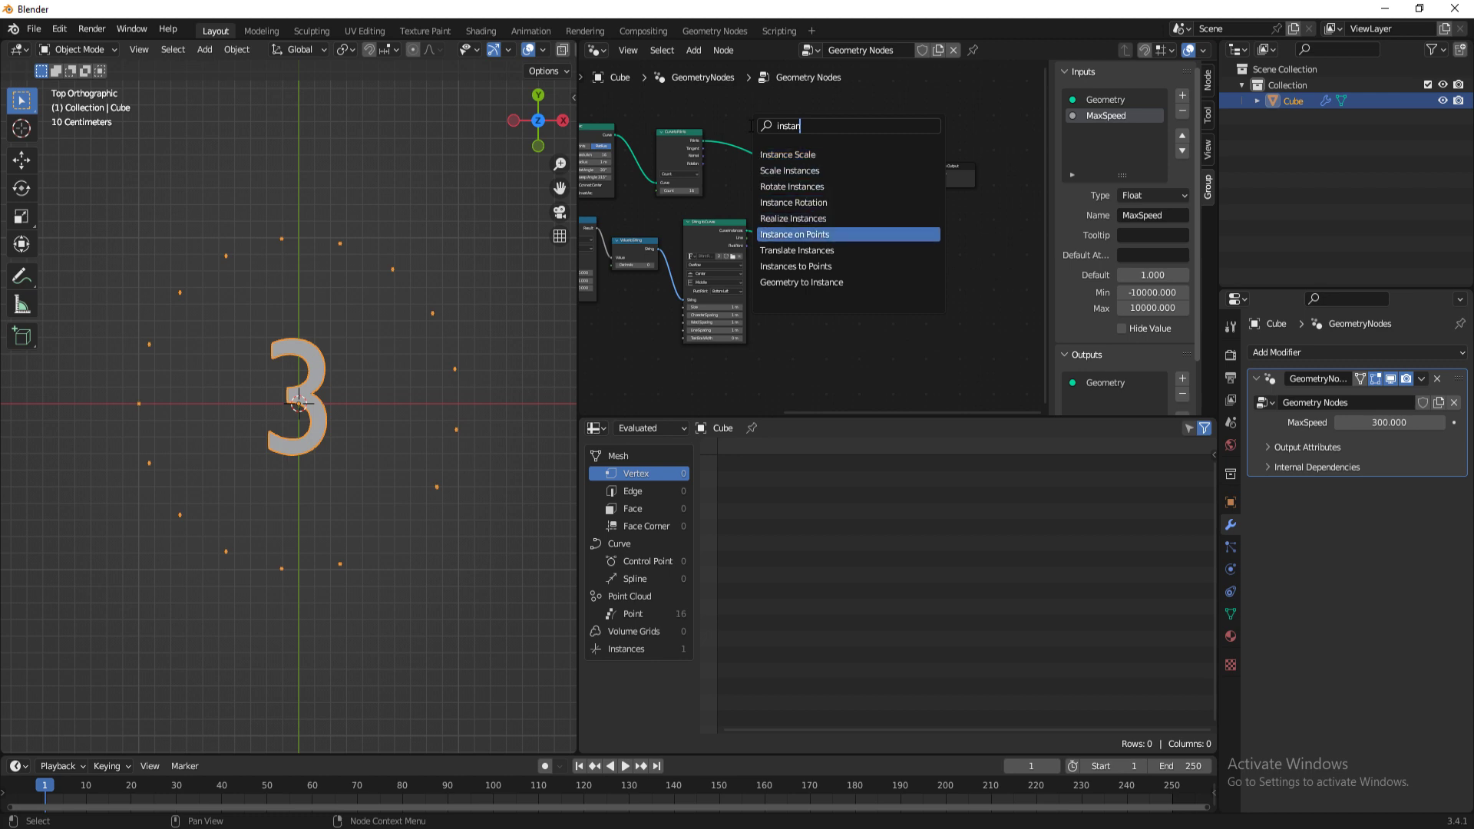
pyautogui.press('Return')
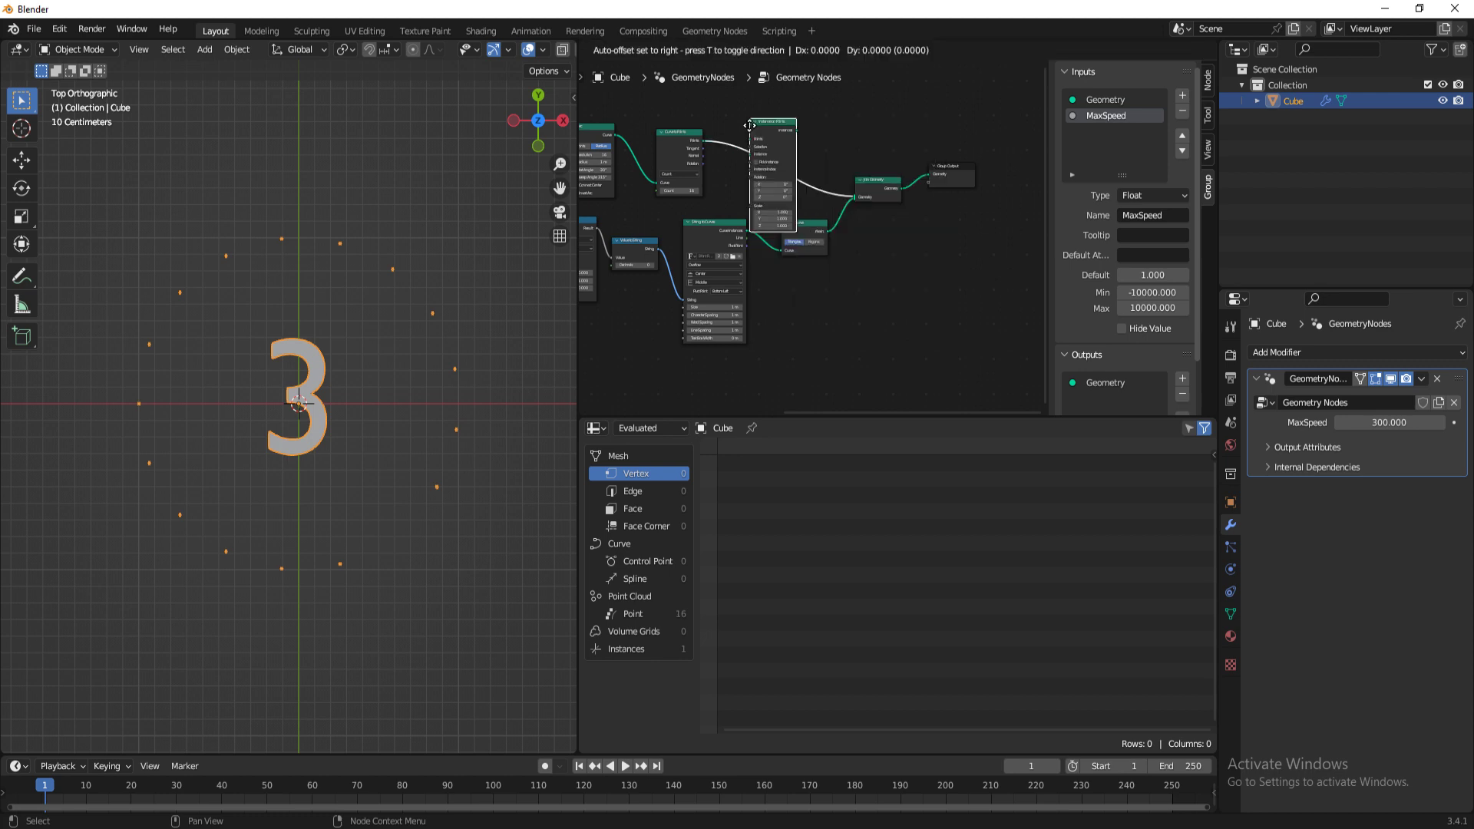
pyautogui.click(750, 125)
# Step: Add a Cube mesh node as the Instance input of the Instance on Points node
pyautogui.scroll(2, 739, 172)
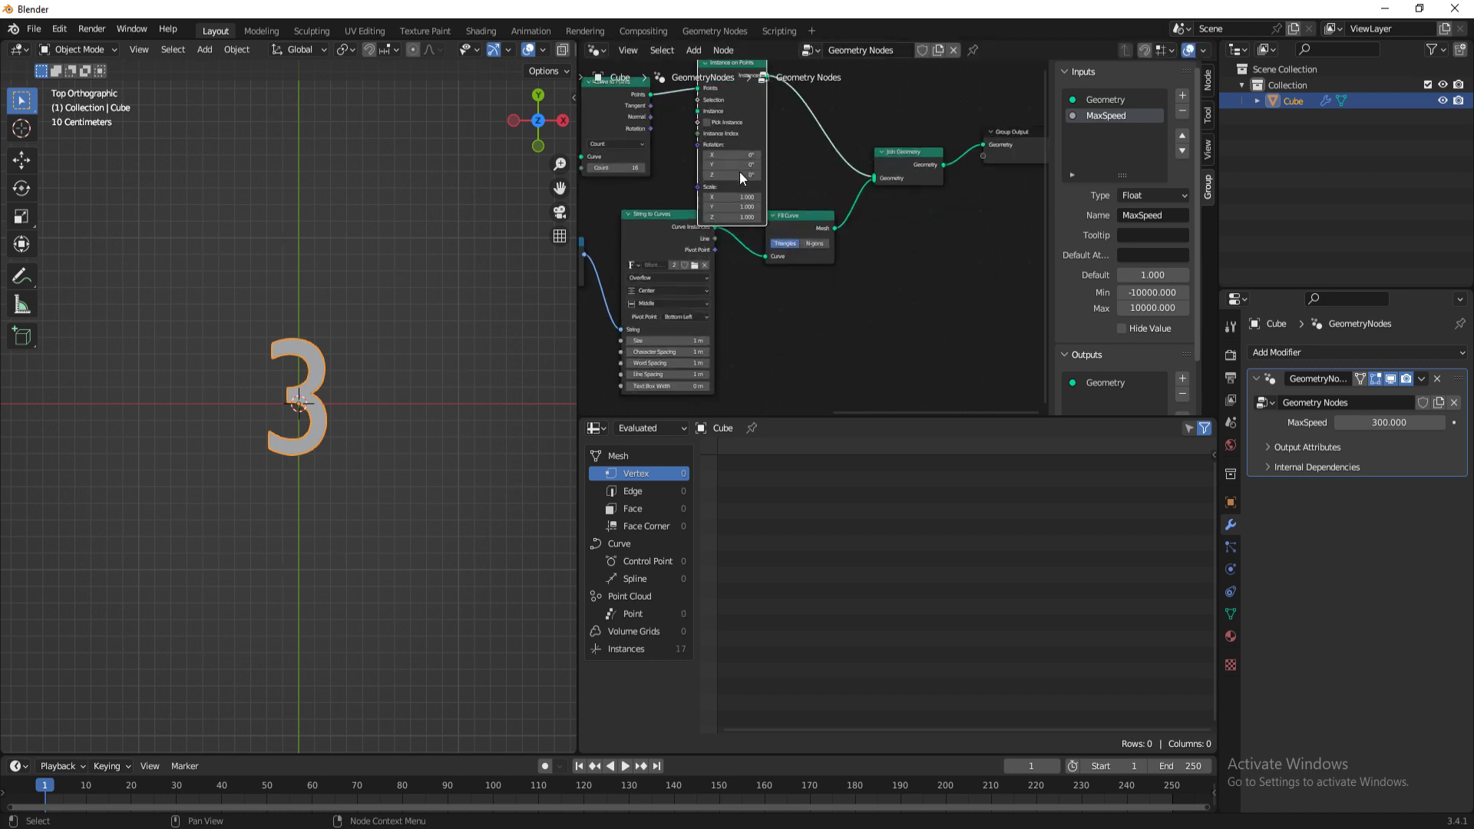
pyautogui.moveTo(634, 177); pyautogui.dragTo(746, 233, button='middle')
pyautogui.moveTo(812, 168); pyautogui.dragTo(726, 322)
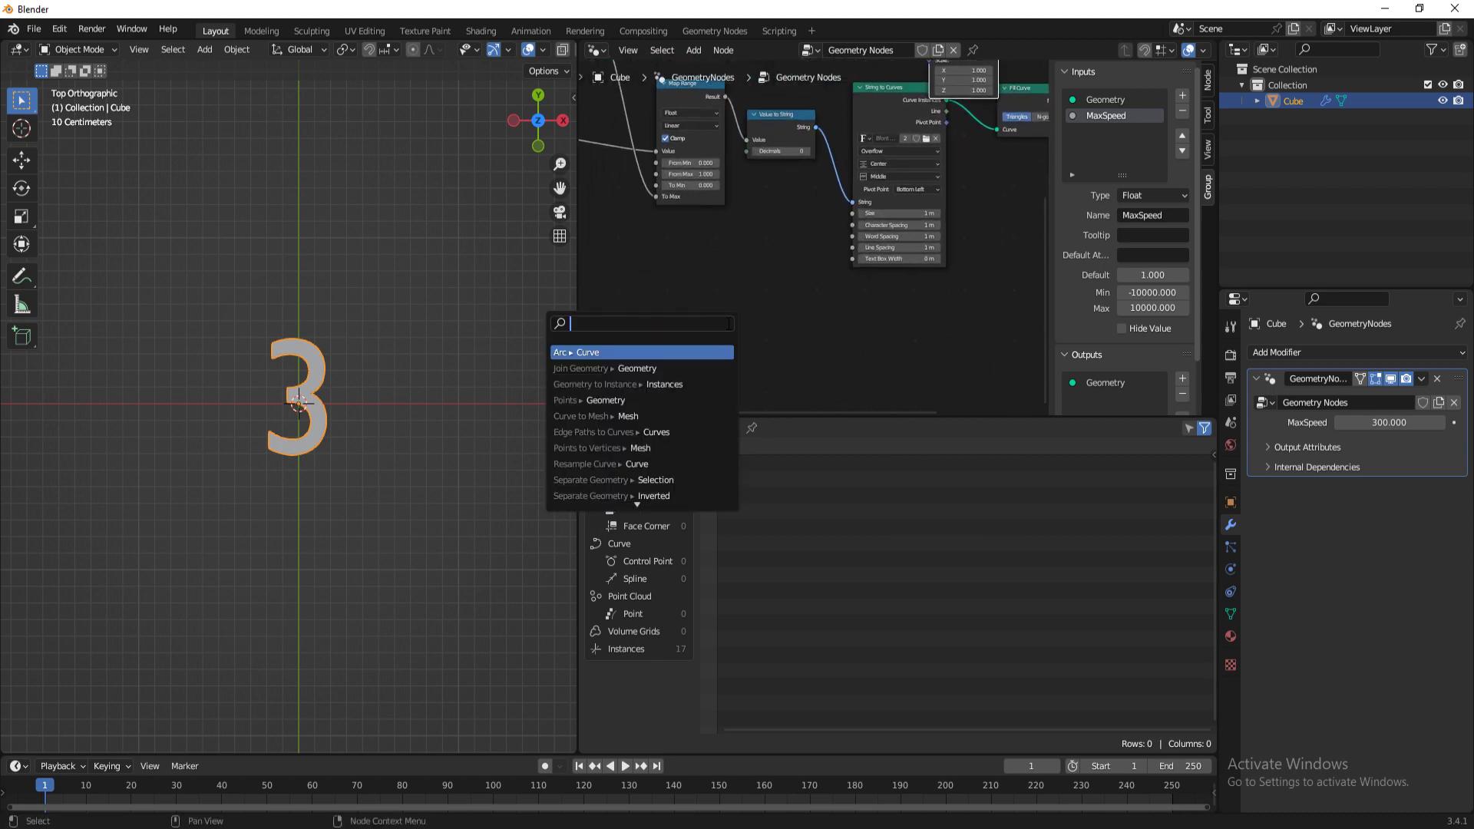
pyautogui.write('cube')
pyautogui.press('Return')
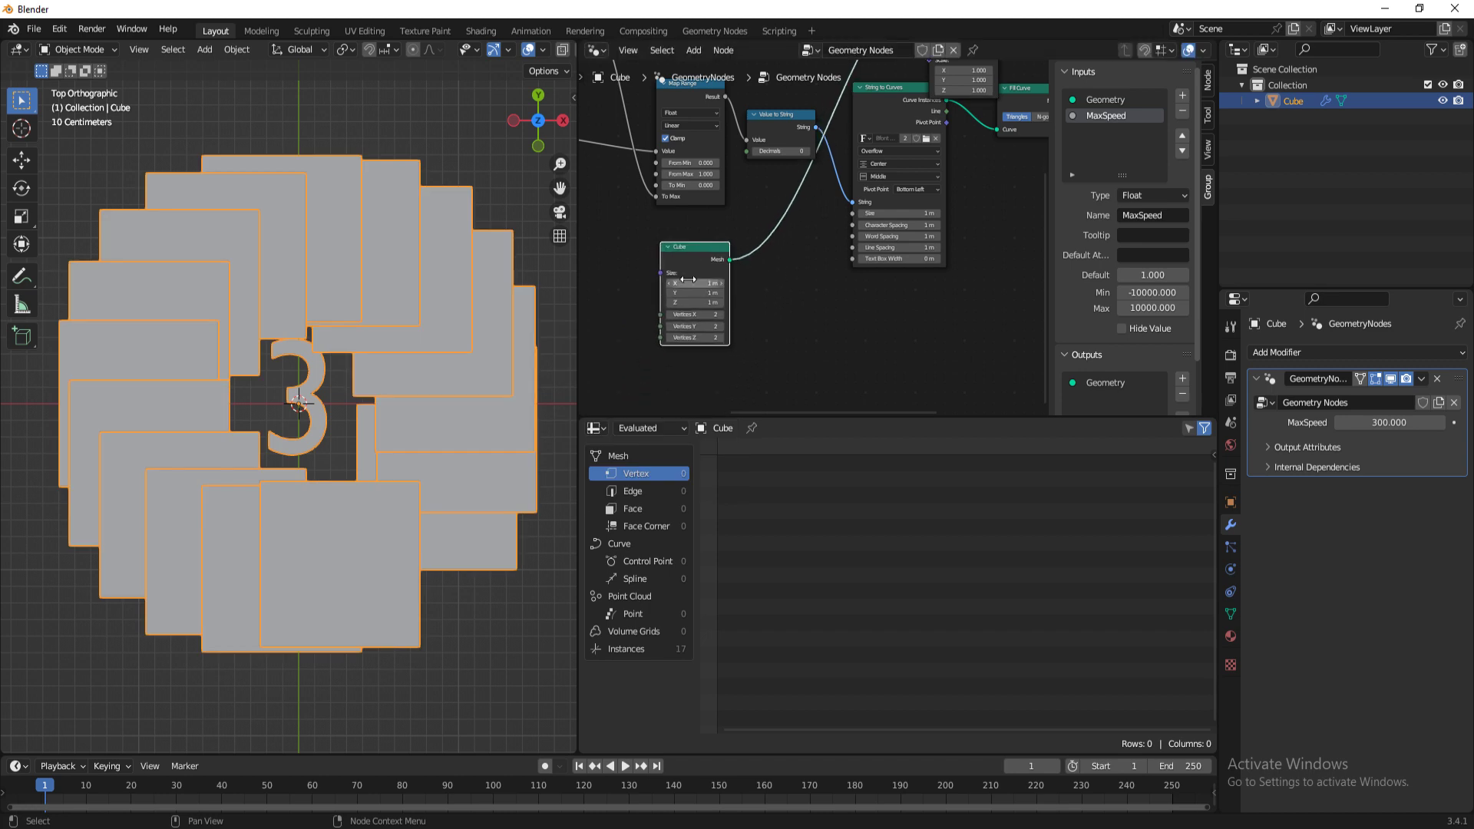
# Step: Expose the Cube node's Size as a Group Input socket and move the Group Input node farther from the other nodes
pyautogui.moveTo(653, 270); pyautogui.dragTo(831, 270, button='middle')
pyautogui.scroll(-3, 800, 230)
pyautogui.moveTo(662, 234); pyautogui.dragTo(705, 330, button='middle')
pyautogui.scroll(-3, 816, 257)
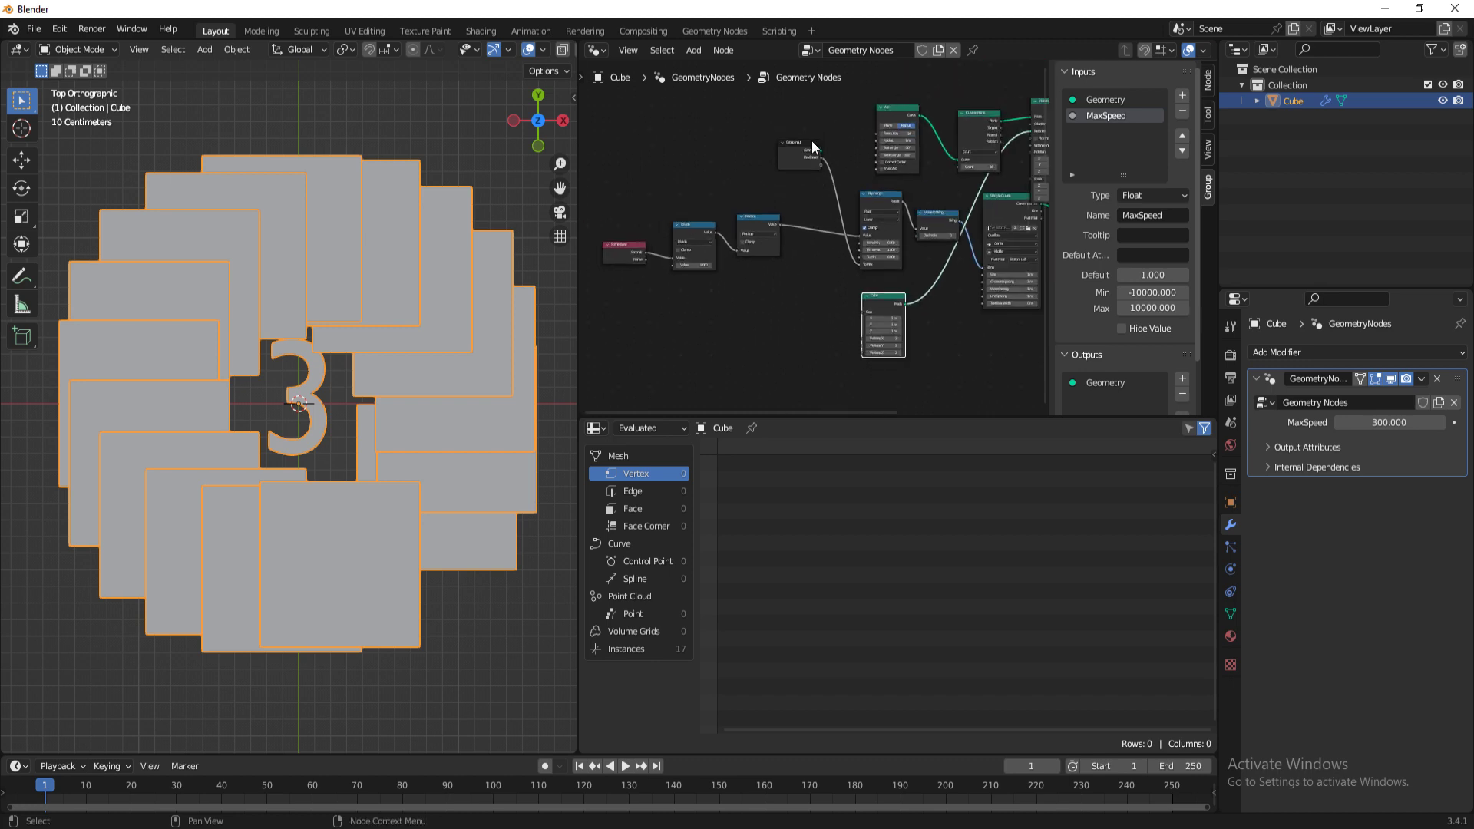
pyautogui.moveTo(822, 168); pyautogui.dragTo(835, 299)
pyautogui.scroll(3, 815, 238)
pyautogui.moveTo(822, 145); pyautogui.dragTo(874, 330)
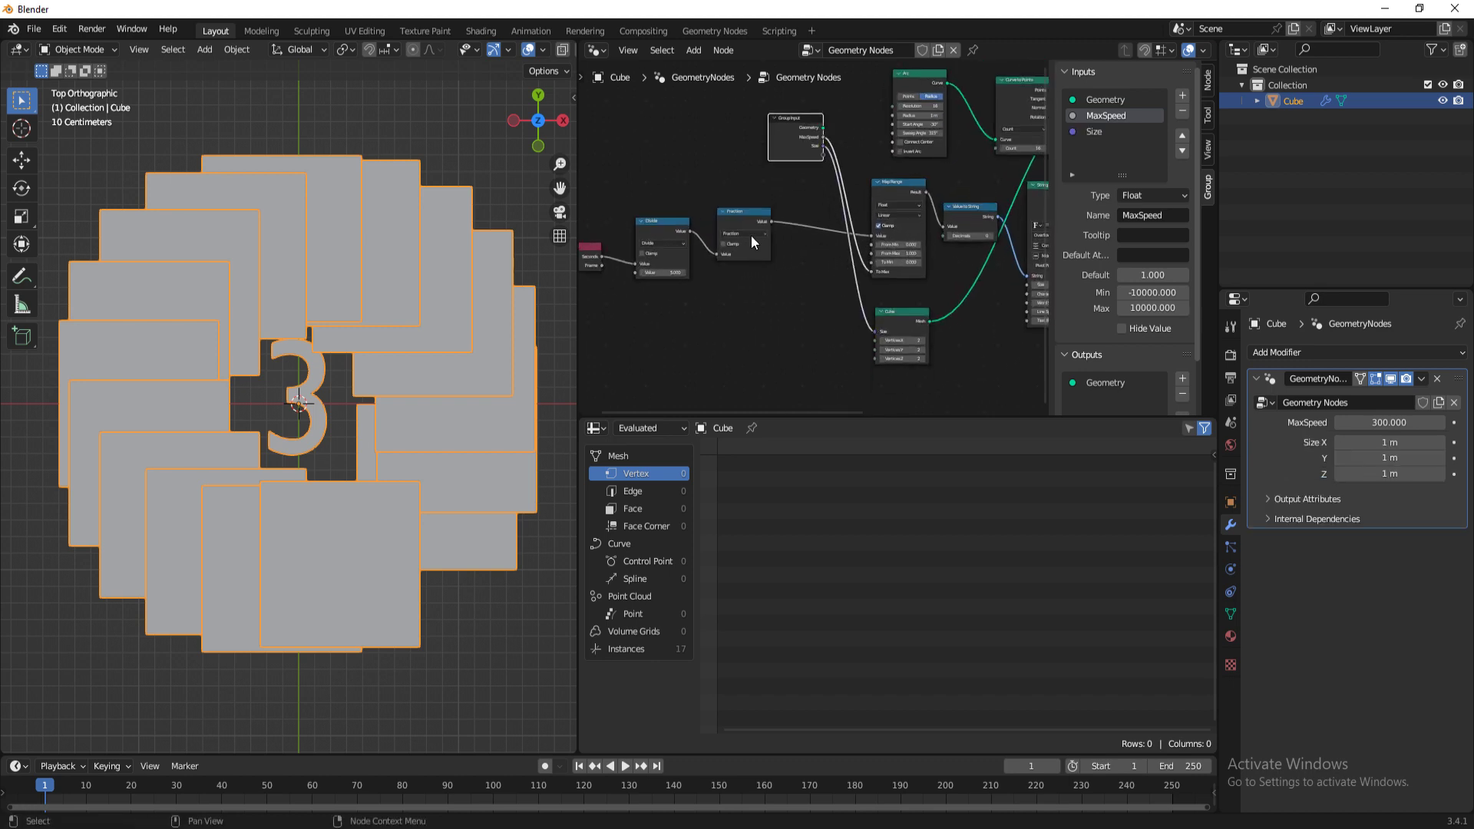
pyautogui.click(776, 137)
pyautogui.moveTo(776, 134); pyautogui.dragTo(586, 130)
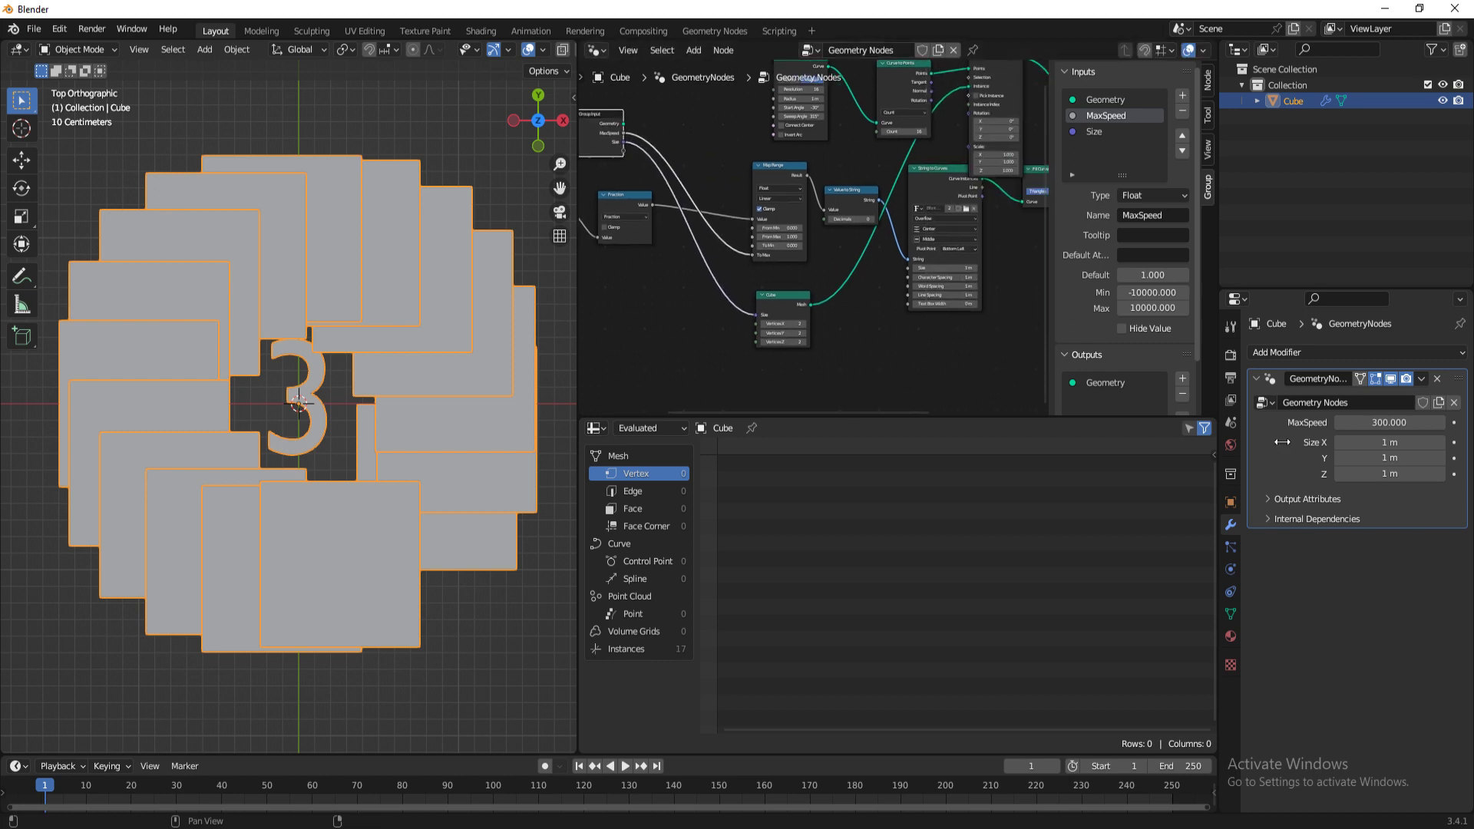
# Step: Set the cube's Size X to 0.2 m in the Geometry Nodes modifier
pyautogui.doubleClick(1384, 442)
pyautogui.write('0.2')
pyautogui.press('Return')
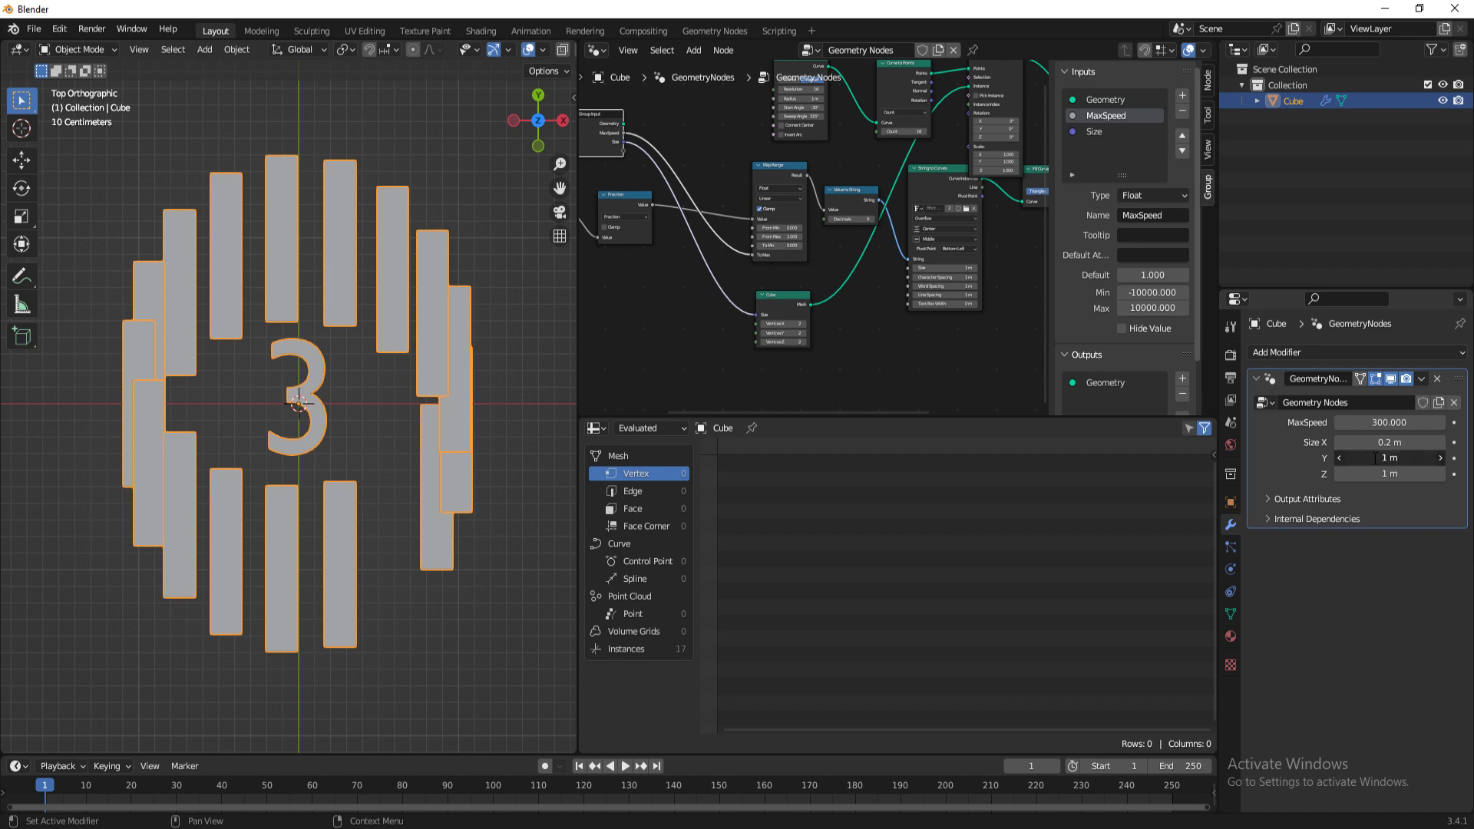
# Step: Set the cube's Size Y to 0.2 m and Z to 0.1 m in the Geometry Nodes modifier
pyautogui.click(1375, 458)
pyautogui.write('0.2')
pyautogui.press('Tab')
pyautogui.write('0.1')
pyautogui.press('Return')
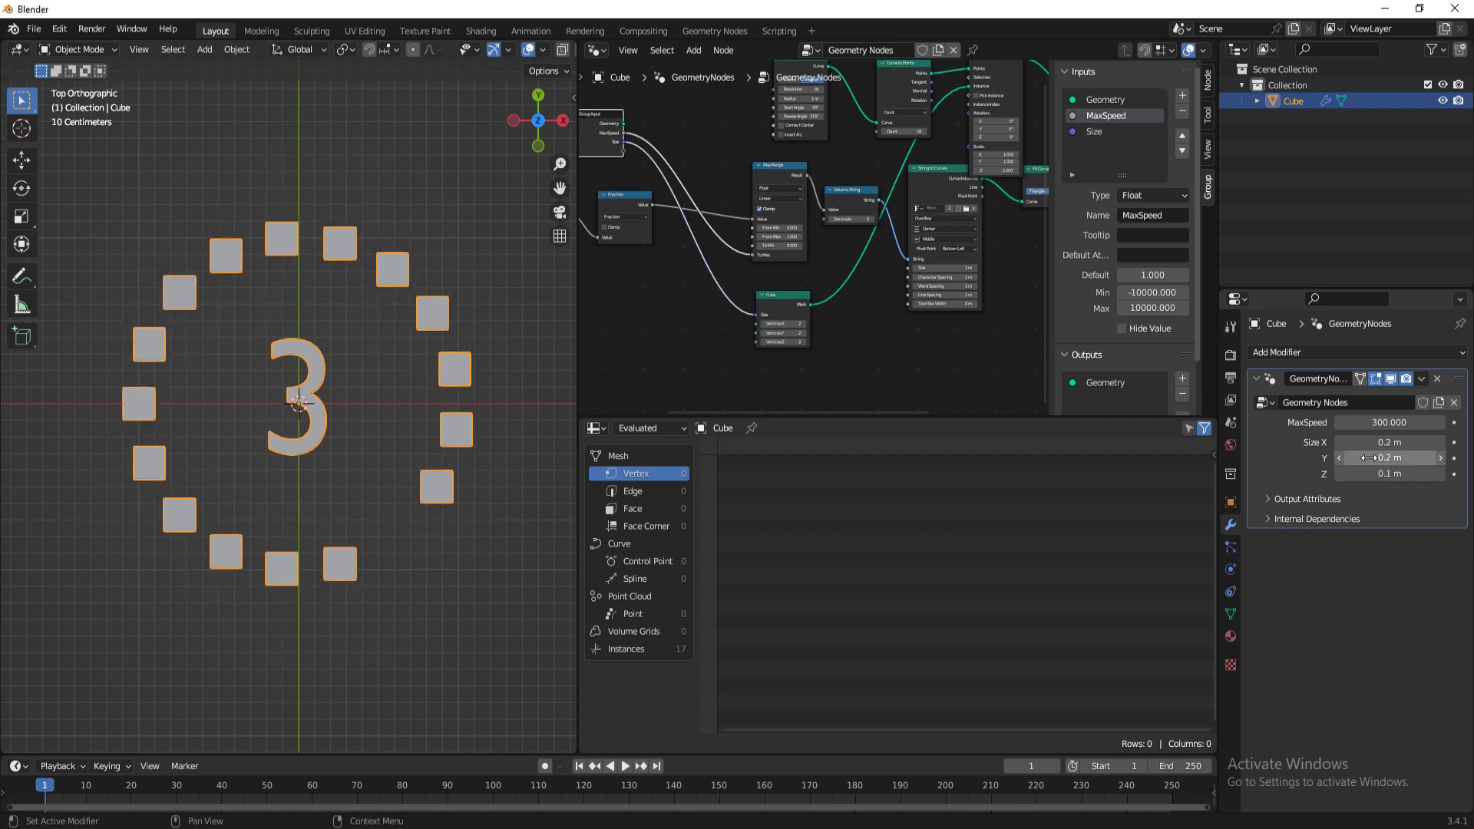
# Step: Link the Curve to Points Rotation to the Instance on Points Rotation and set the ticks' Size X to 0.7 m
pyautogui.scroll(-2, 860, 298)
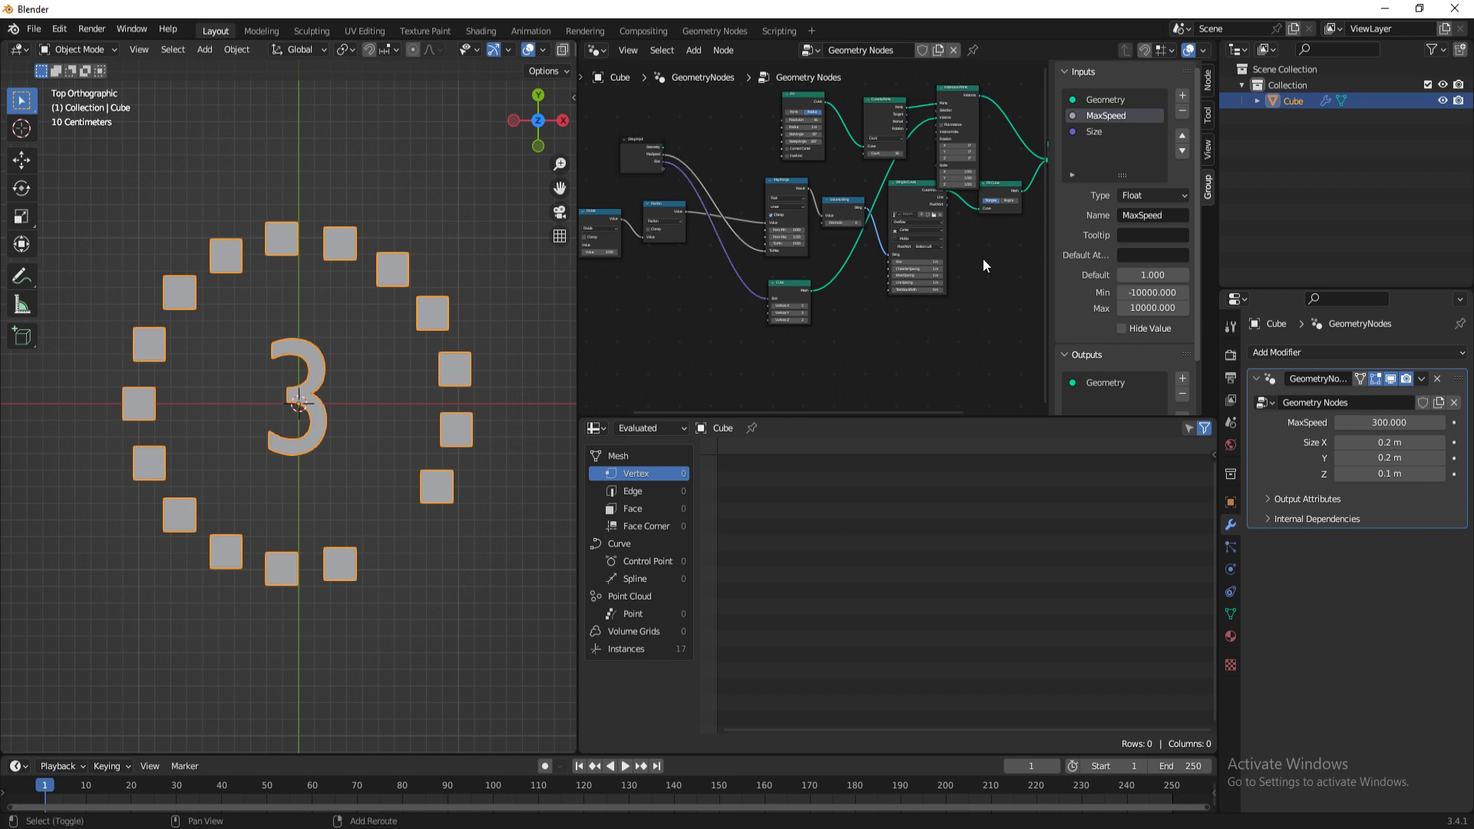
pyautogui.keyDown('shift'); pyautogui.moveTo(983, 258); pyautogui.dragTo(871, 312, button='middle'); pyautogui.keyUp('shift')
pyautogui.scroll(2, 817, 201)
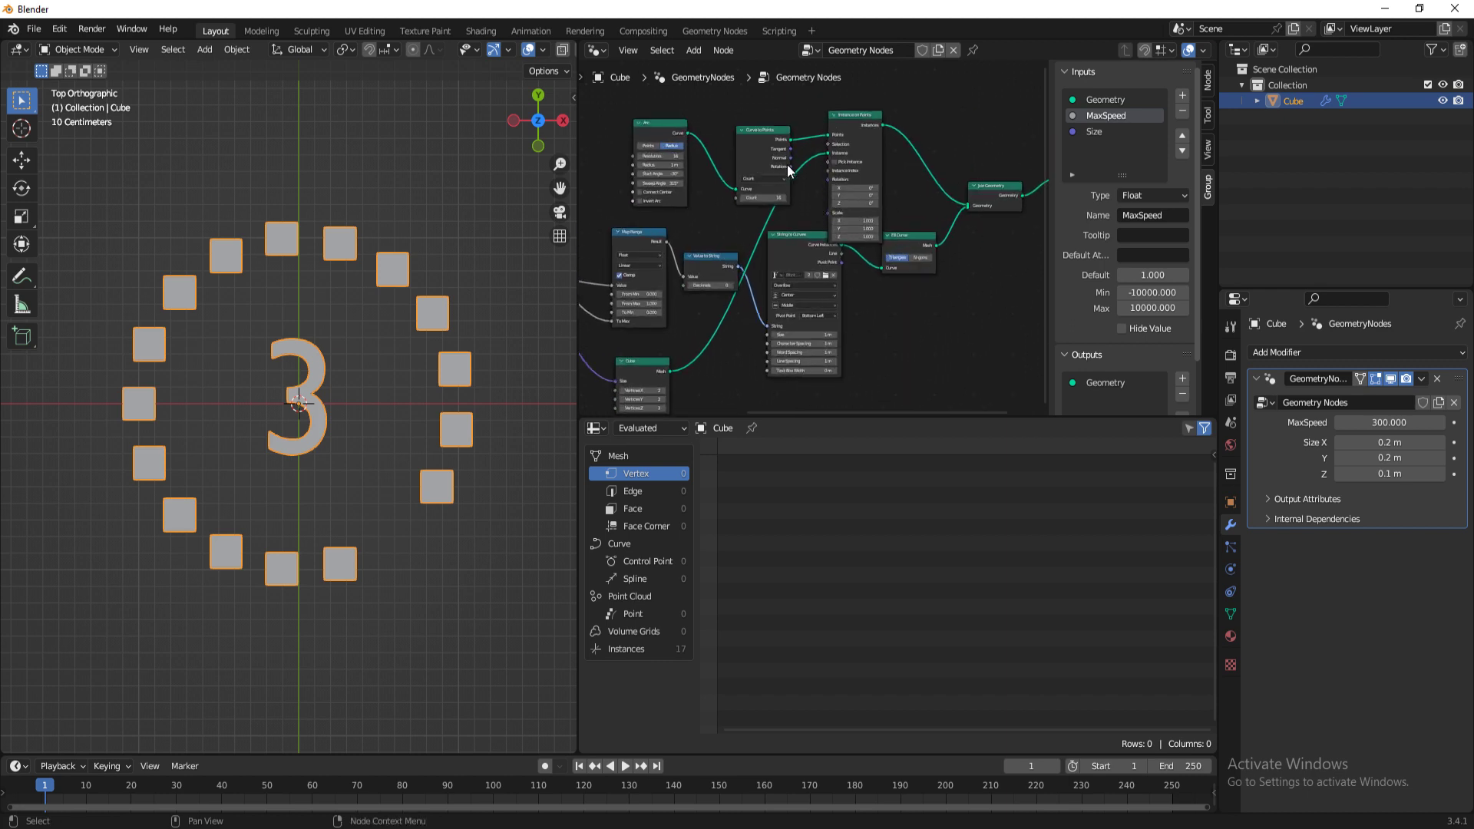
pyautogui.moveTo(942, 320); pyautogui.dragTo(891, 340, button='middle')
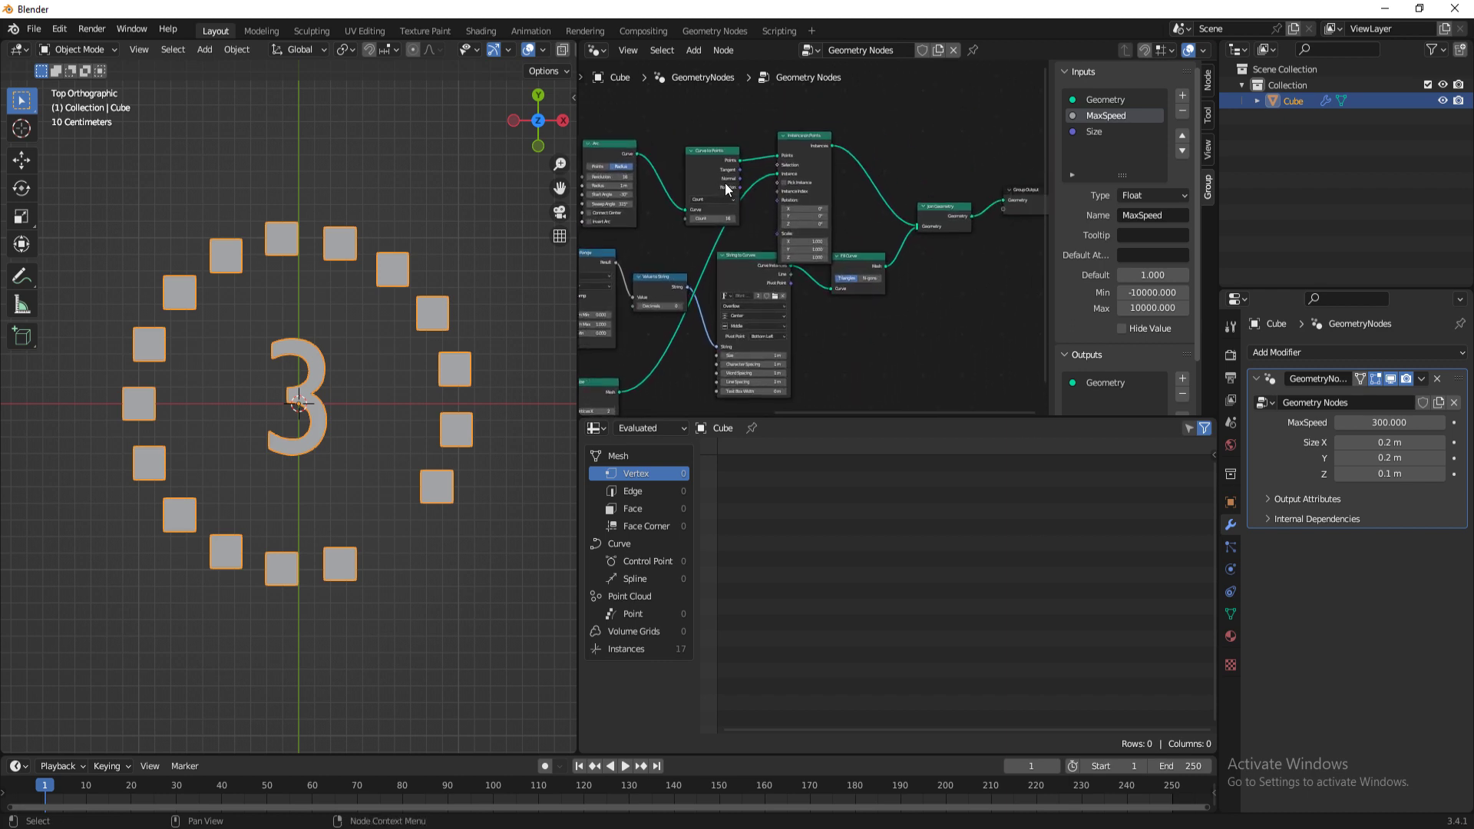
pyautogui.moveTo(739, 187); pyautogui.dragTo(777, 200)
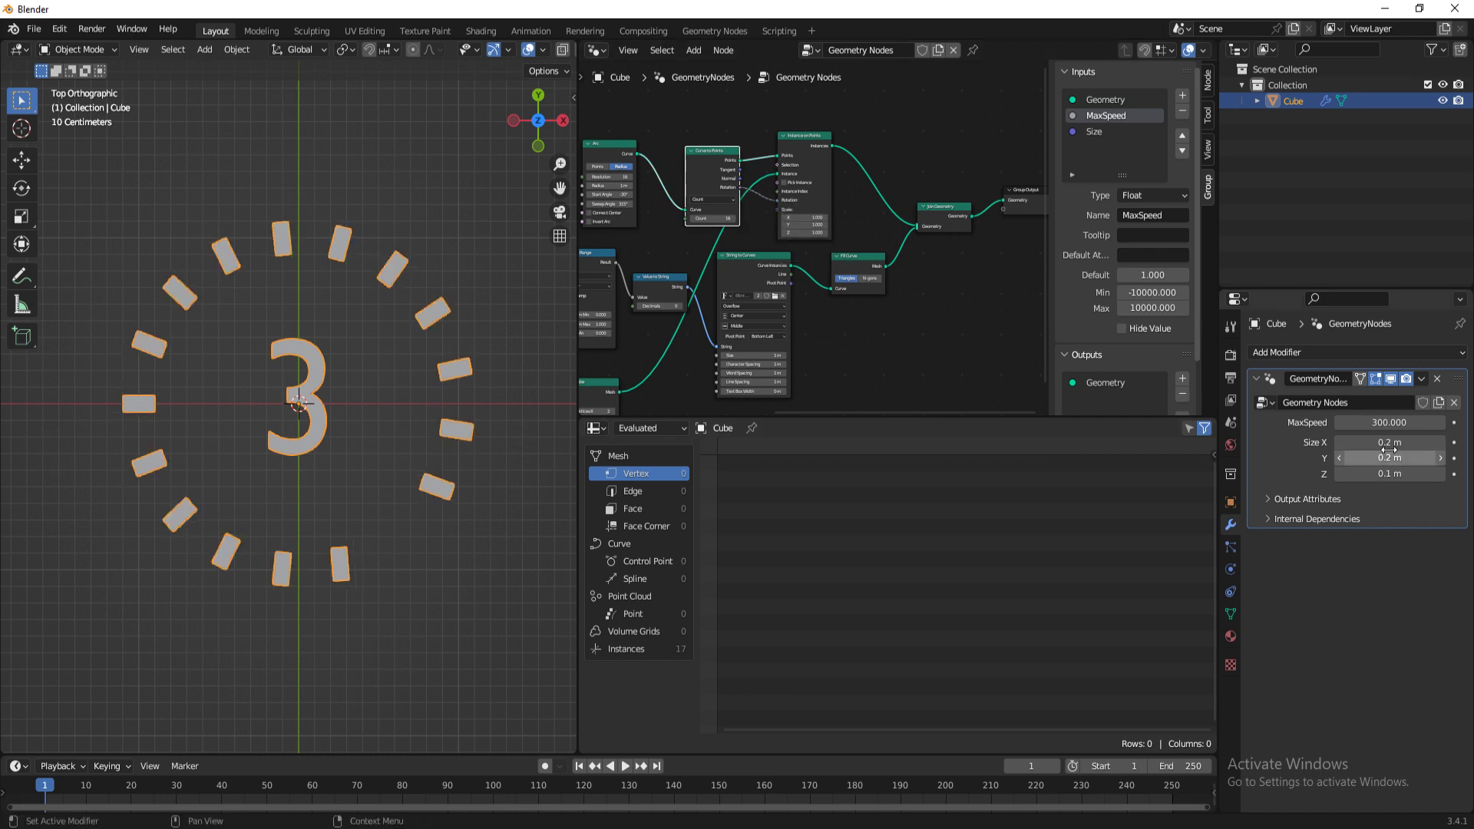
pyautogui.moveTo(1389, 442); pyautogui.dragTo(1421, 442)
pyautogui.moveTo(1386, 443); pyautogui.dragTo(1388, 473)
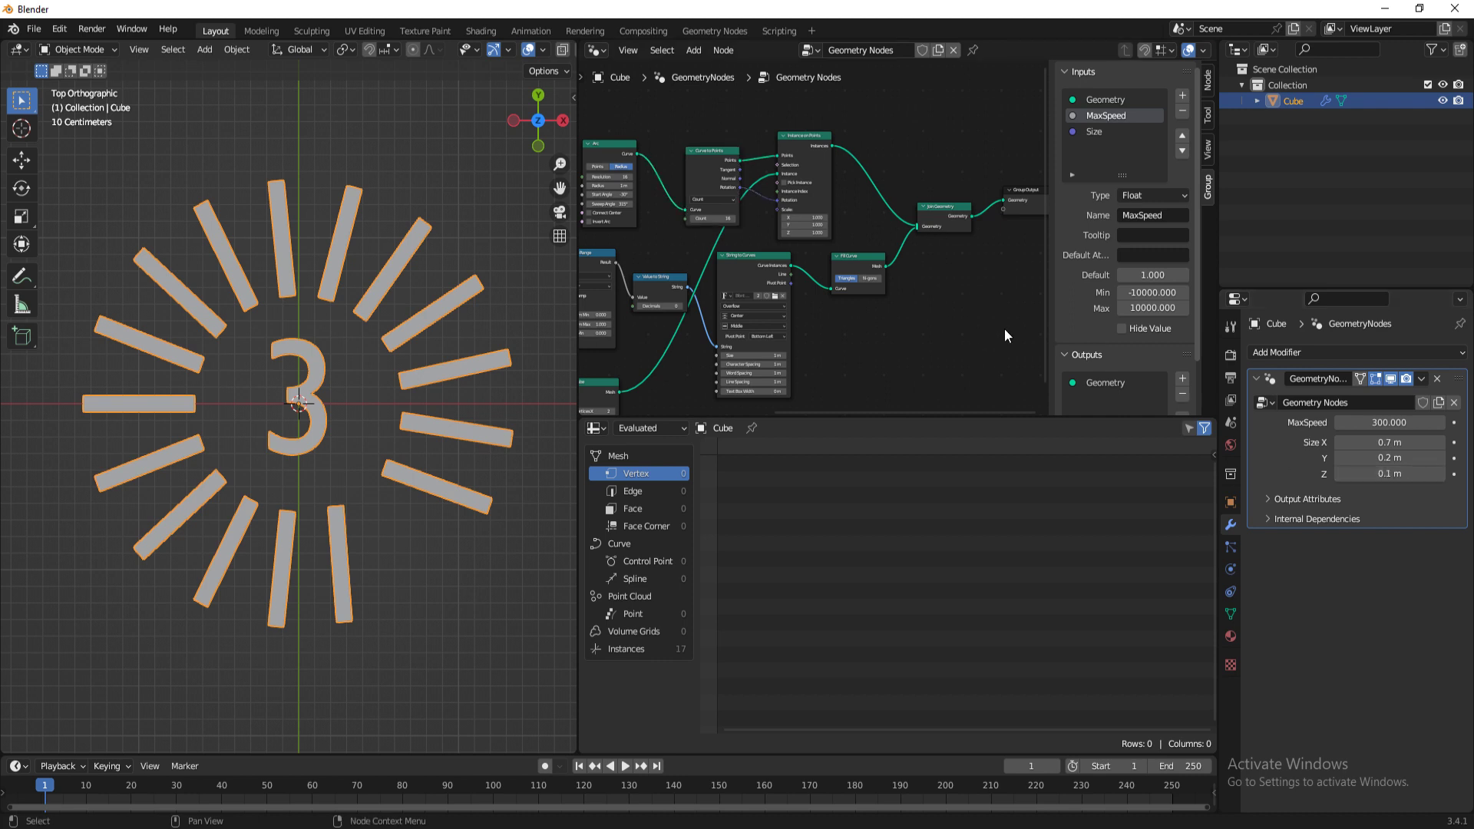
# Step: Set the Curve to Points Count to 45 and the Arc's Start Angle to -35.2°
pyautogui.scroll(3, 882, 325)
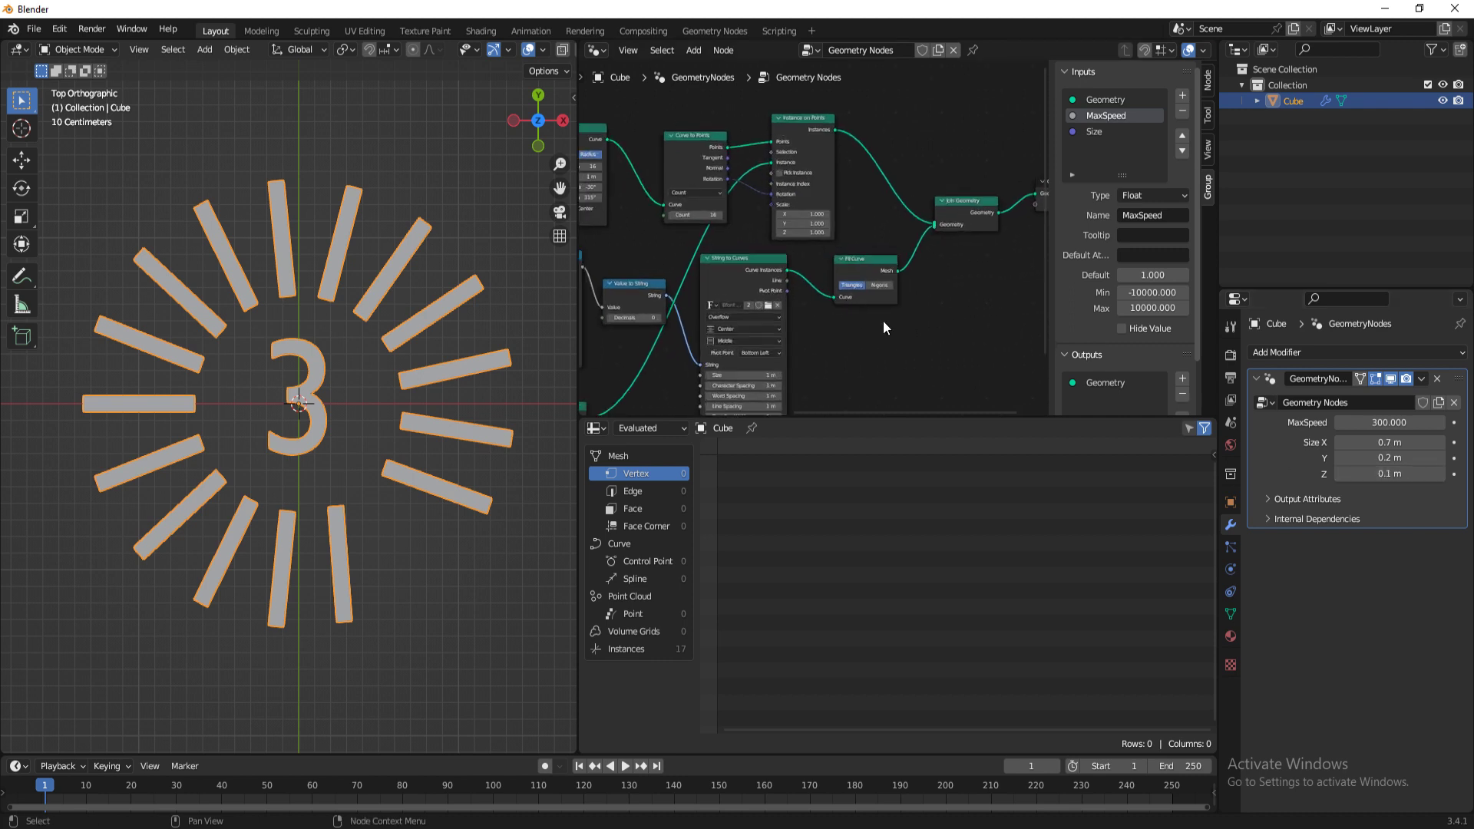
pyautogui.moveTo(675, 214); pyautogui.dragTo(736, 216)
pyautogui.moveTo(688, 301); pyautogui.dragTo(881, 268, button='middle')
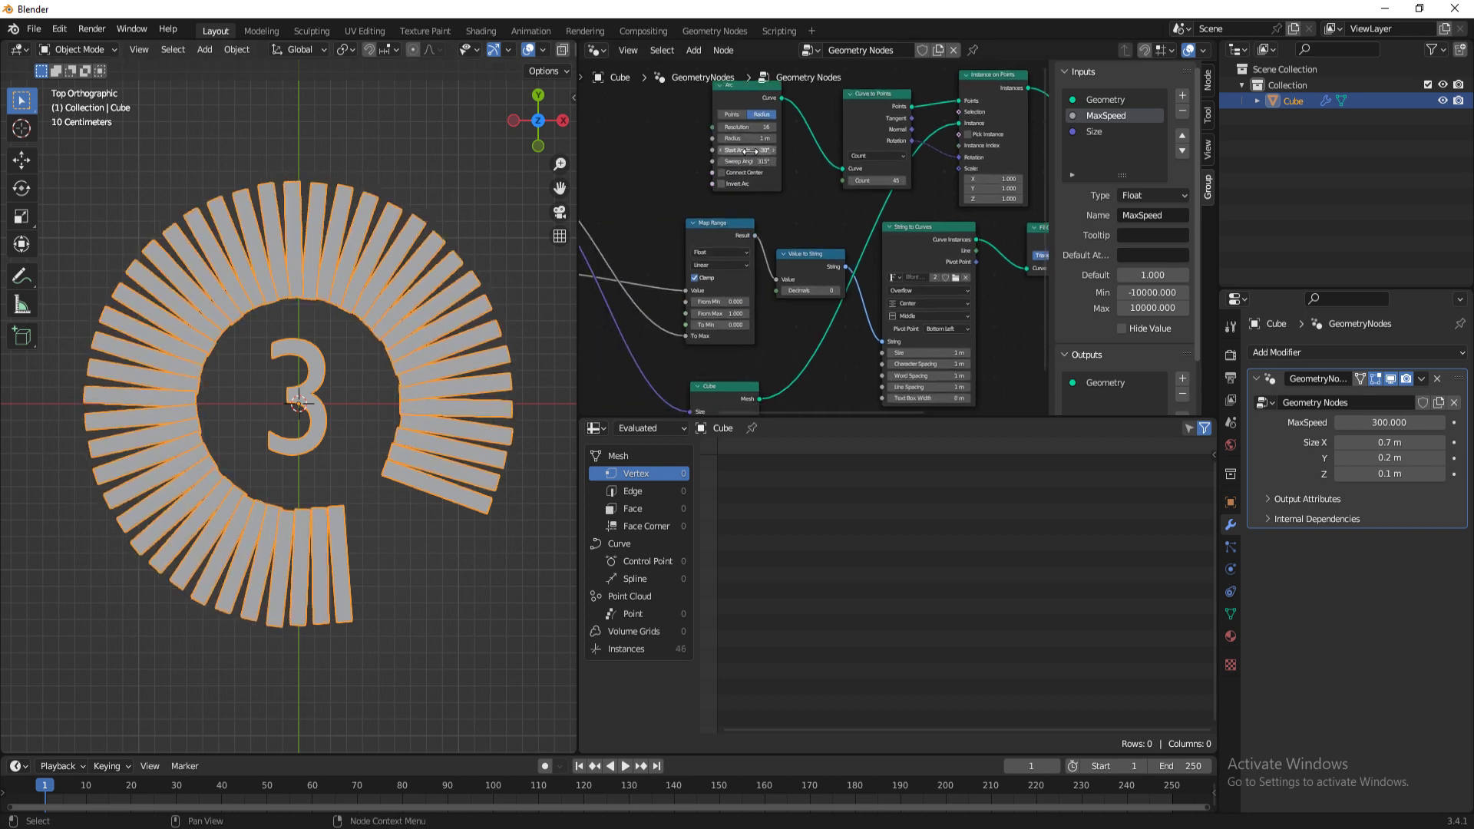
pyautogui.moveTo(746, 152); pyautogui.dragTo(706, 152)
# Step: Add a Math node between the Group Input and the Arc and set its operation to Multiply
pyautogui.moveTo(692, 167); pyautogui.dragTo(865, 190, button='middle')
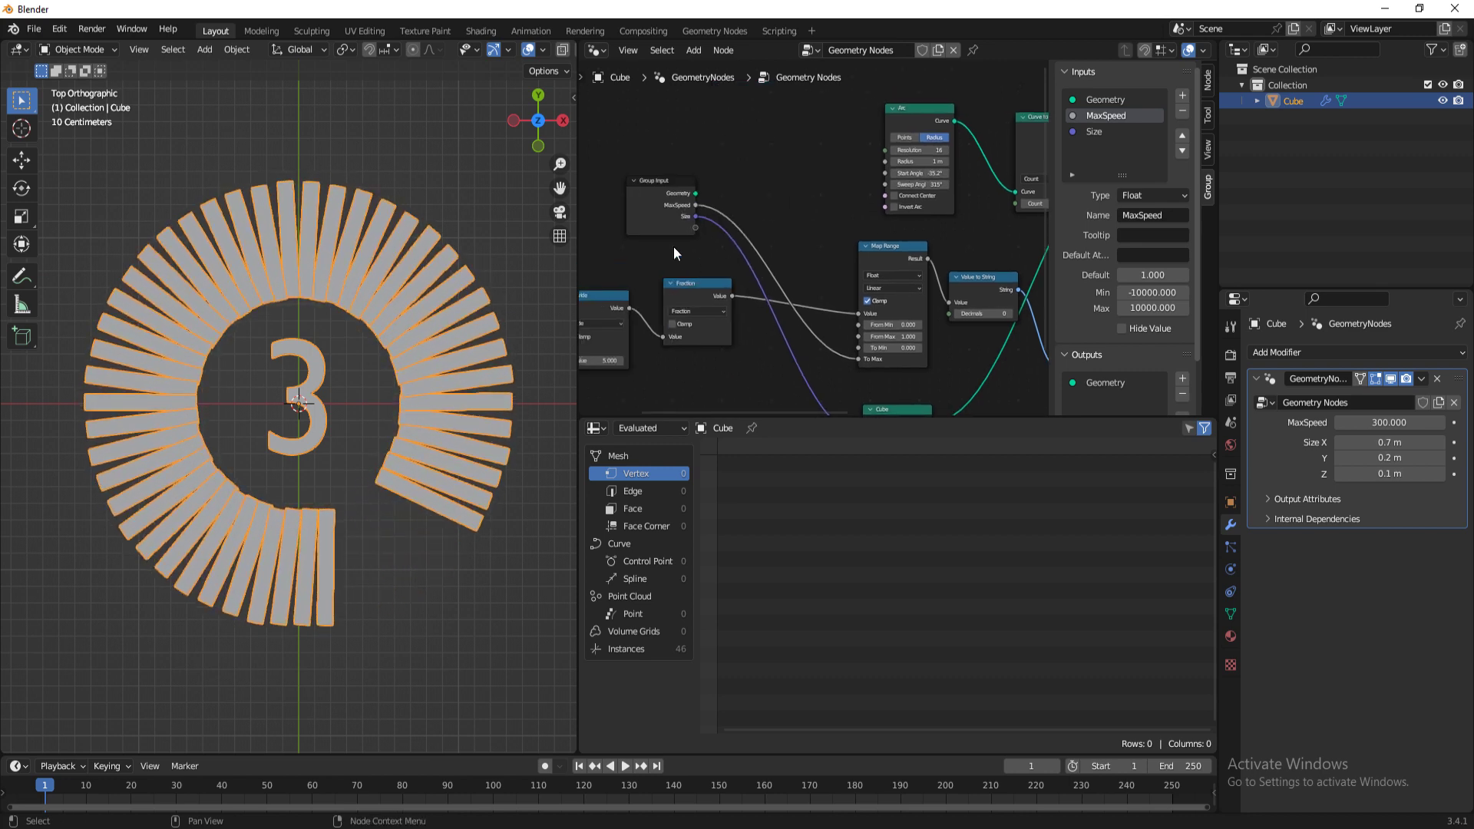
pyautogui.moveTo(693, 227); pyautogui.dragTo(809, 171)
pyautogui.click(810, 178)
pyautogui.hotkey('shift', 'a')
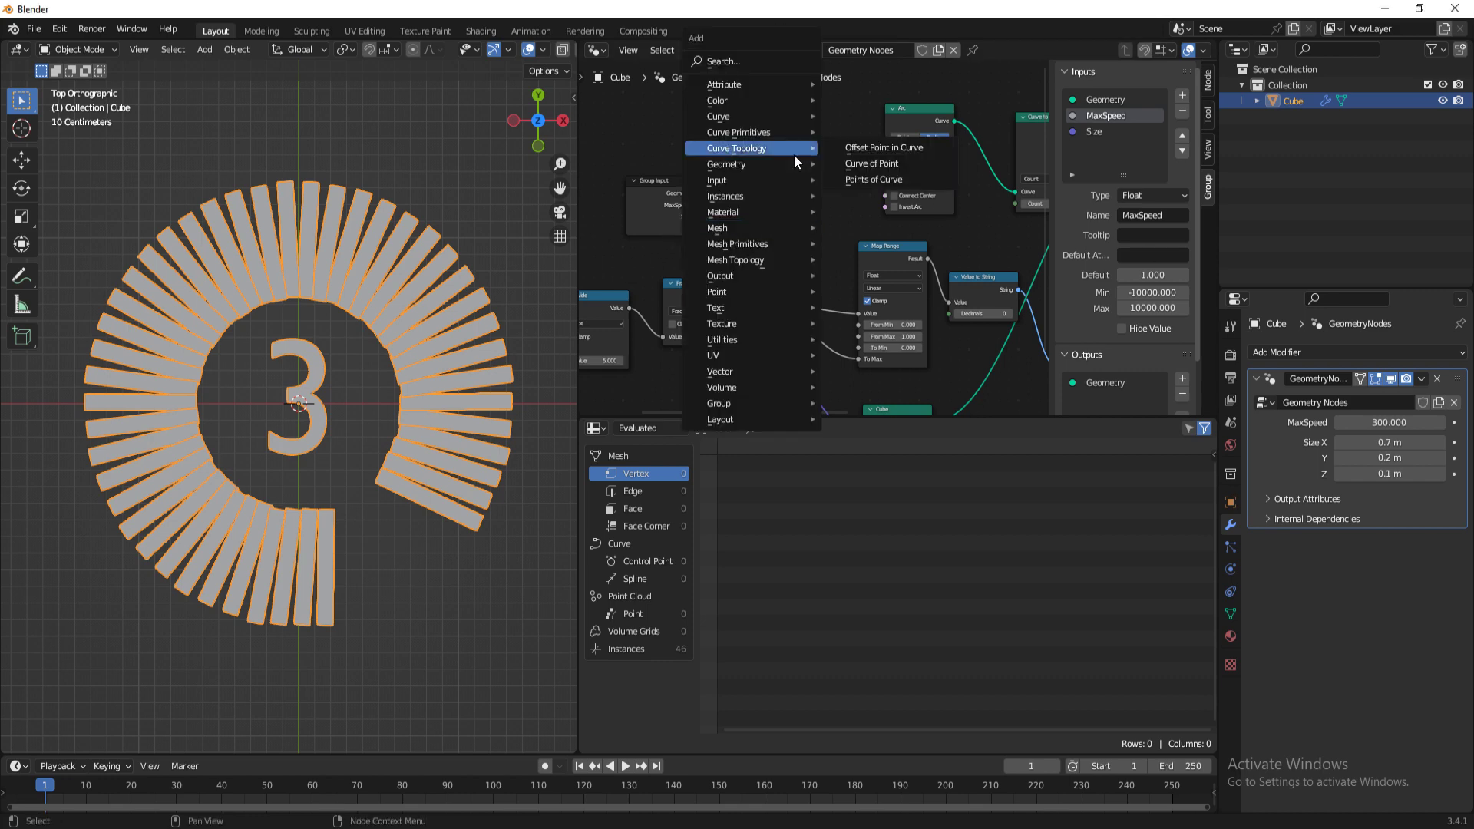
pyautogui.write('mult')
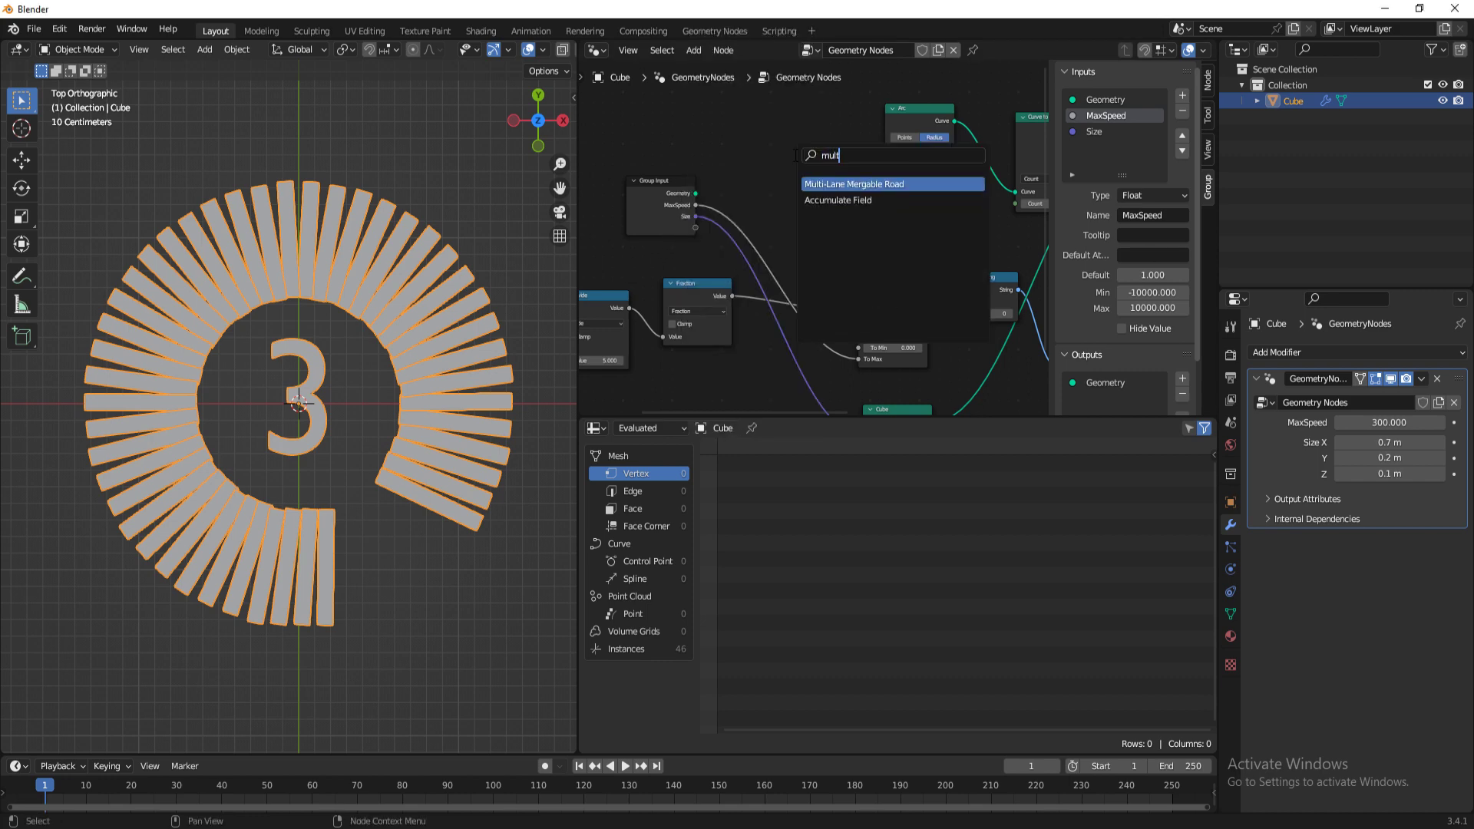
pyautogui.hotkey('ctrl', 'a')
pyautogui.write('add')
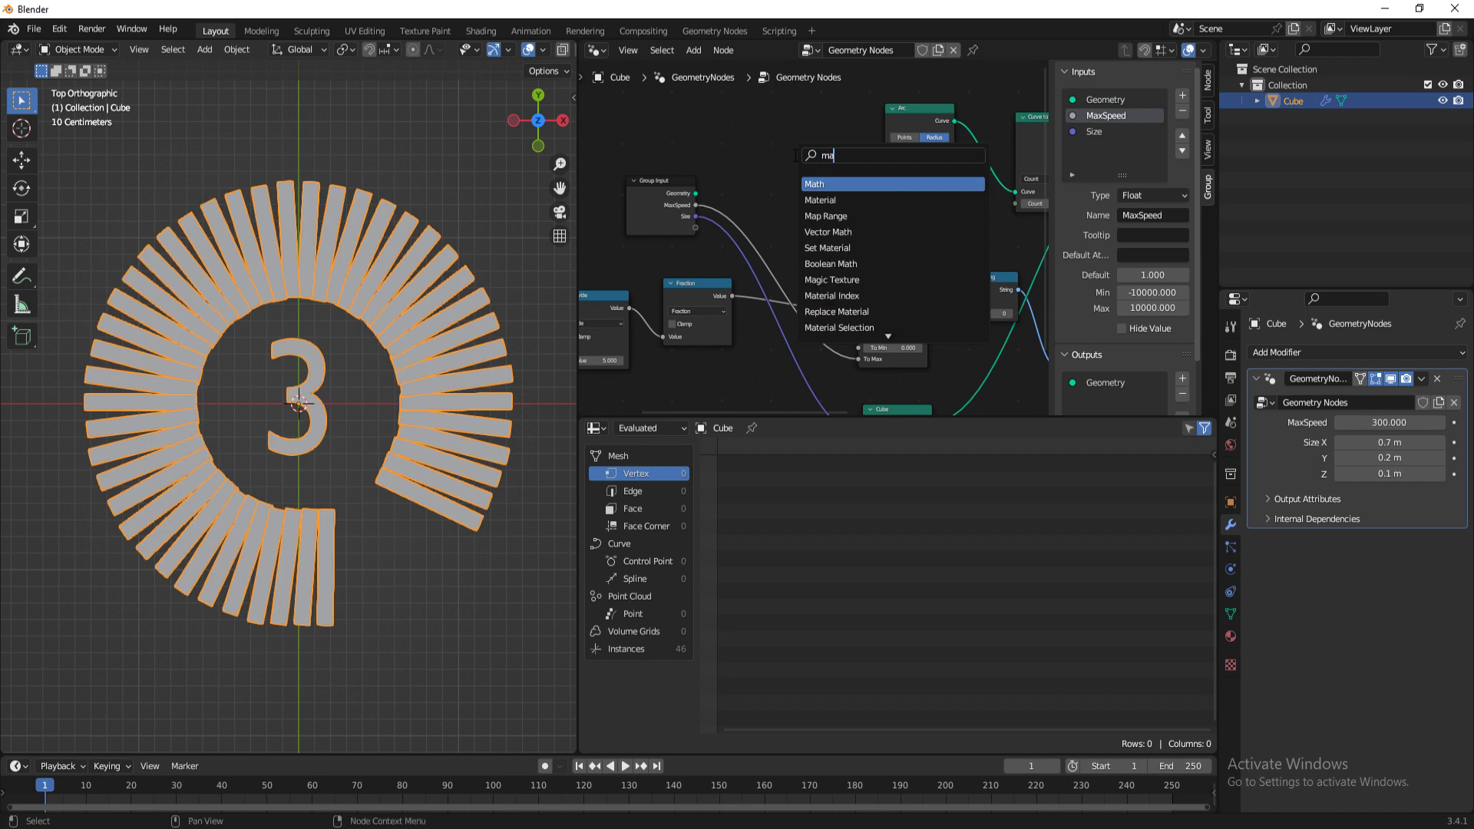
pyautogui.press('Return')
pyautogui.click(772, 157)
pyautogui.click(776, 148)
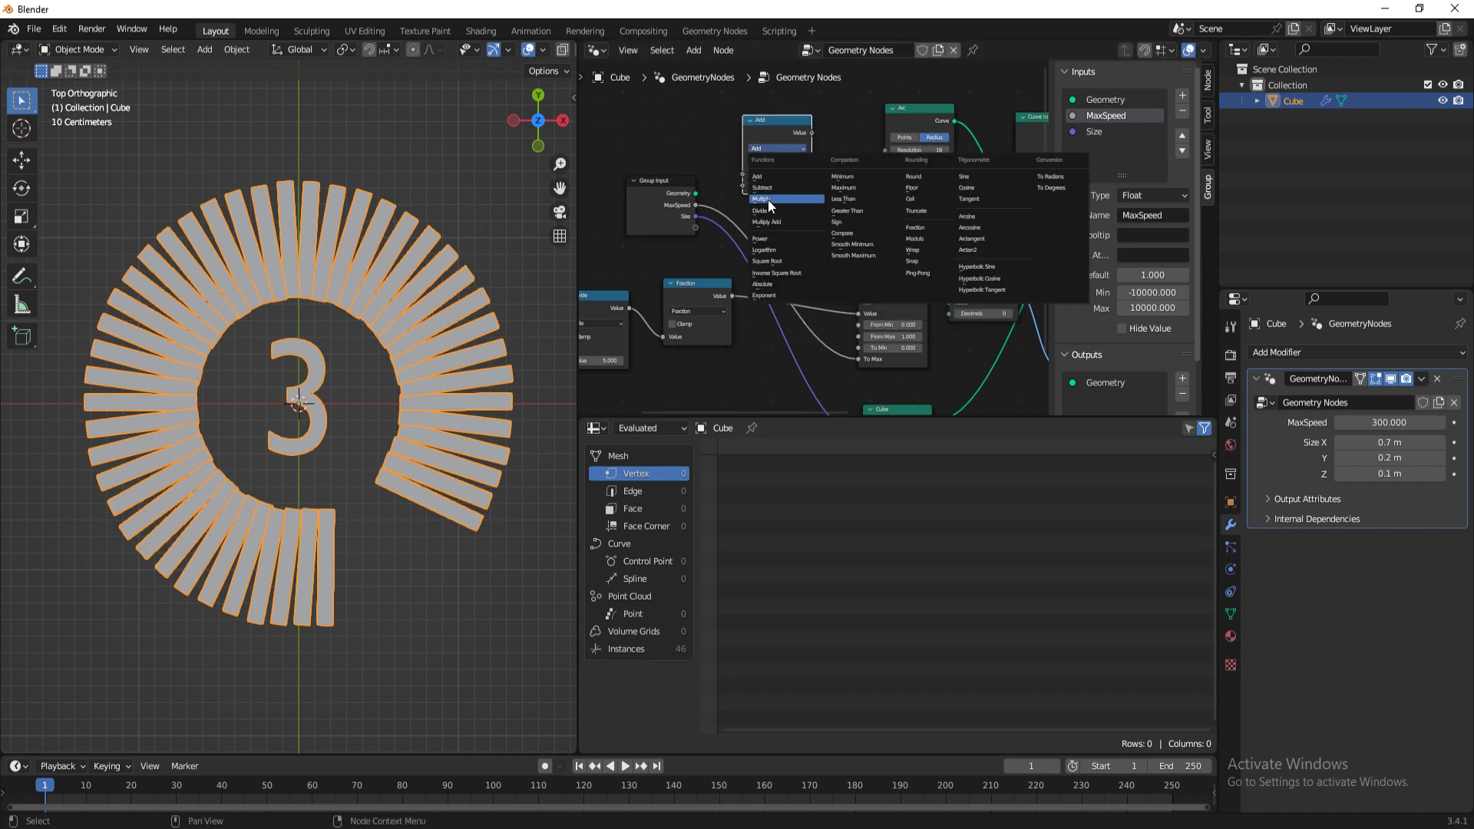
pyautogui.click(768, 199)
# Step: Expose the Multiply node's first Value as a new Group Input socket and set its second value to 2
pyautogui.scroll(2, 633, 231)
pyautogui.moveTo(665, 224); pyautogui.dragTo(726, 159)
pyautogui.click(784, 172)
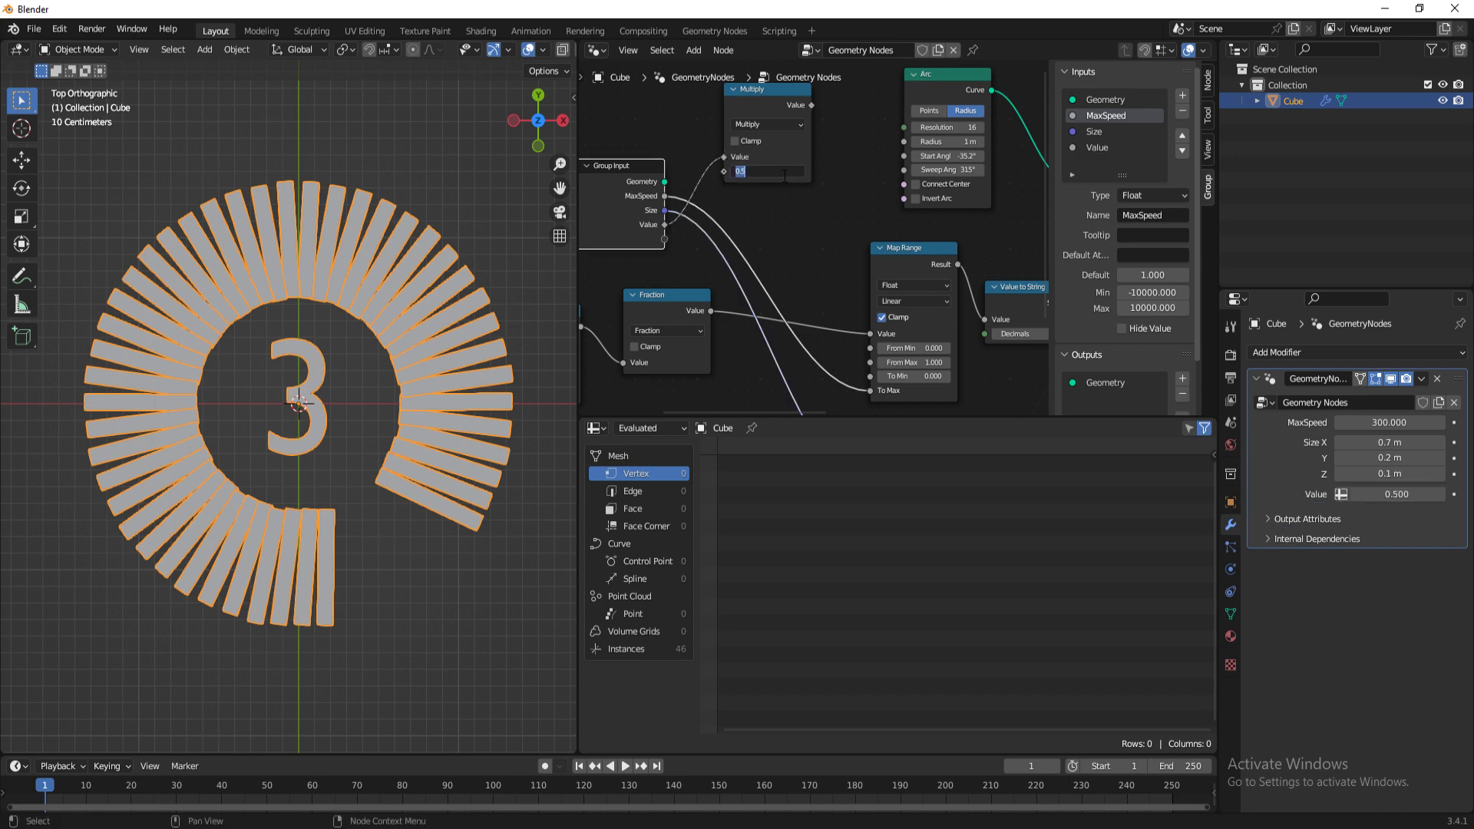
pyautogui.write('2')
pyautogui.press('Return')
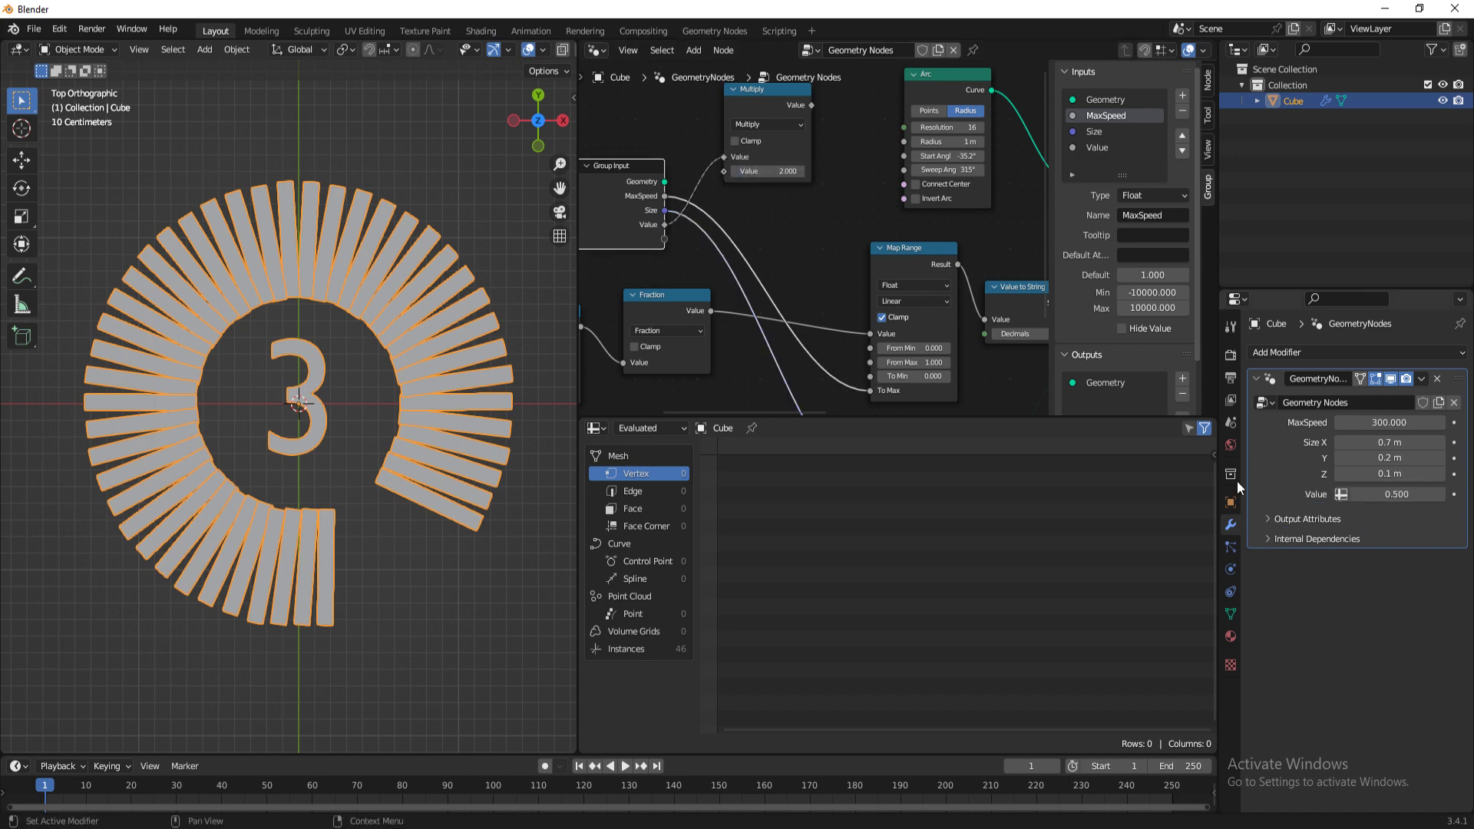
# Step: Rename the new Value group input to Angle
pyautogui.click(1109, 147)
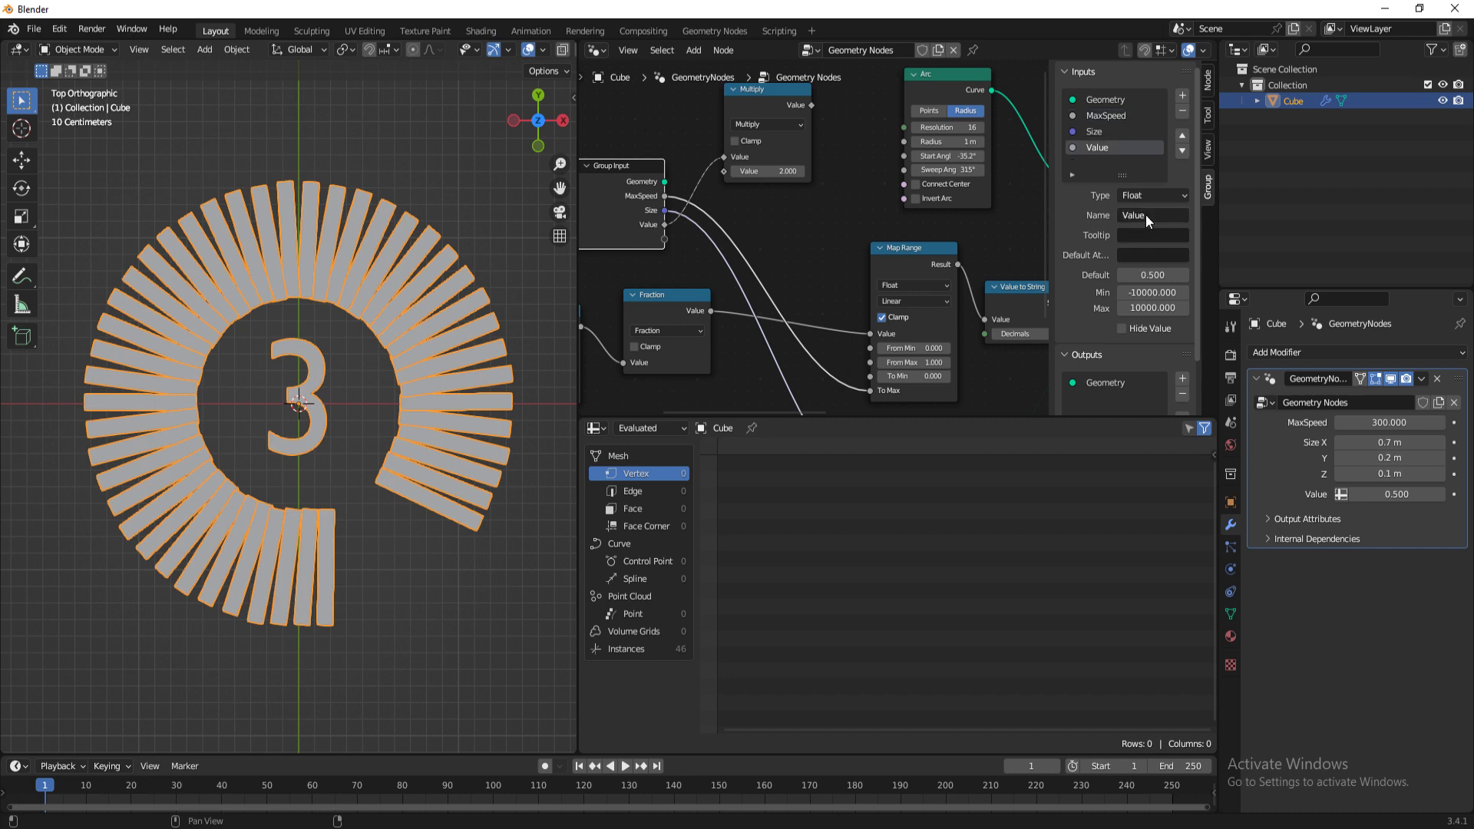
pyautogui.write('Angle')
pyautogui.press('Return')
pyautogui.scroll(-3, 827, 209)
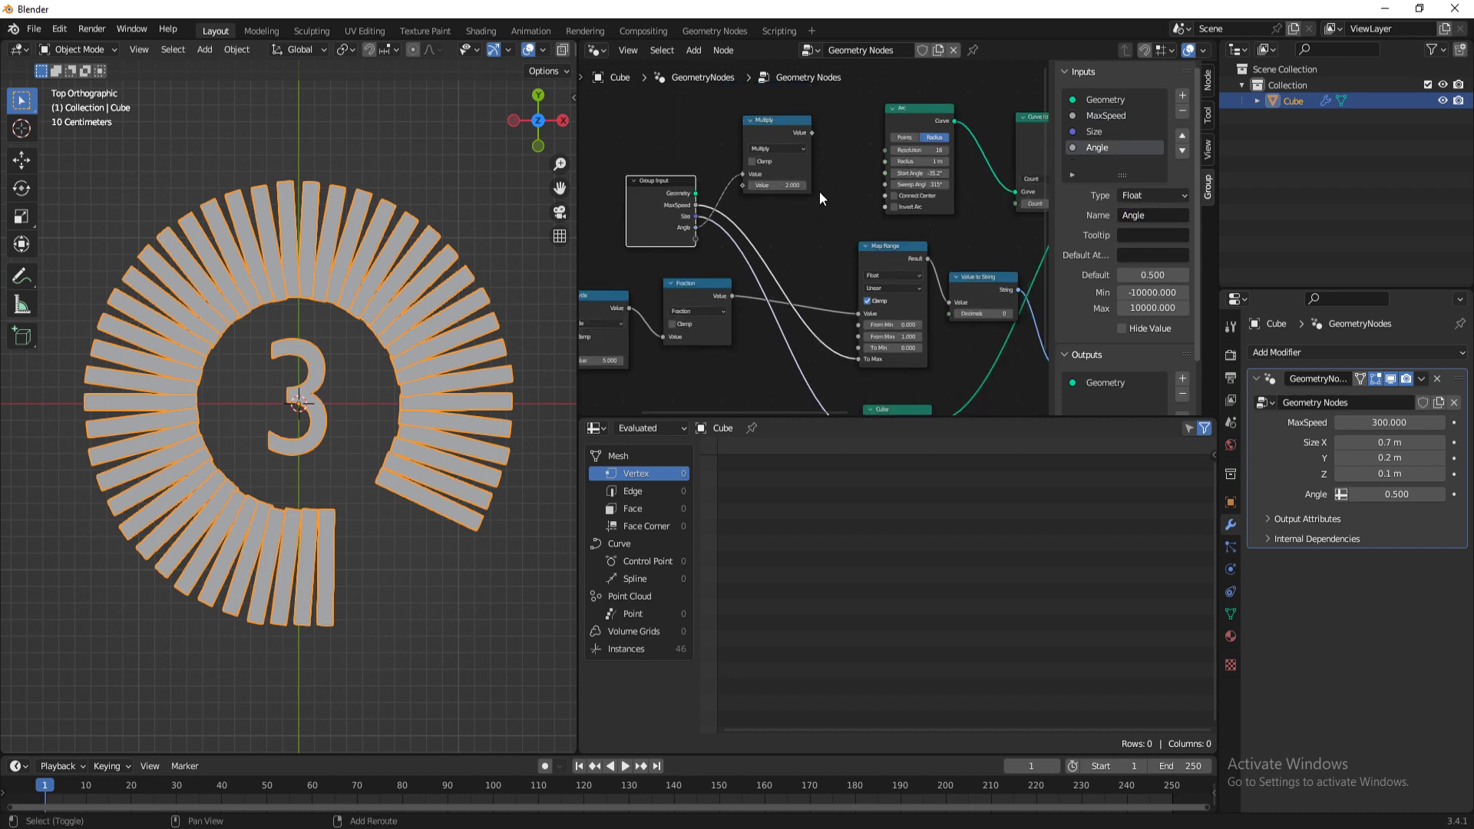
# Step: Move the Multiply node up, clear of the Arc, and add a Subtract math node connected to its output
pyautogui.moveTo(735, 181); pyautogui.dragTo(705, 132)
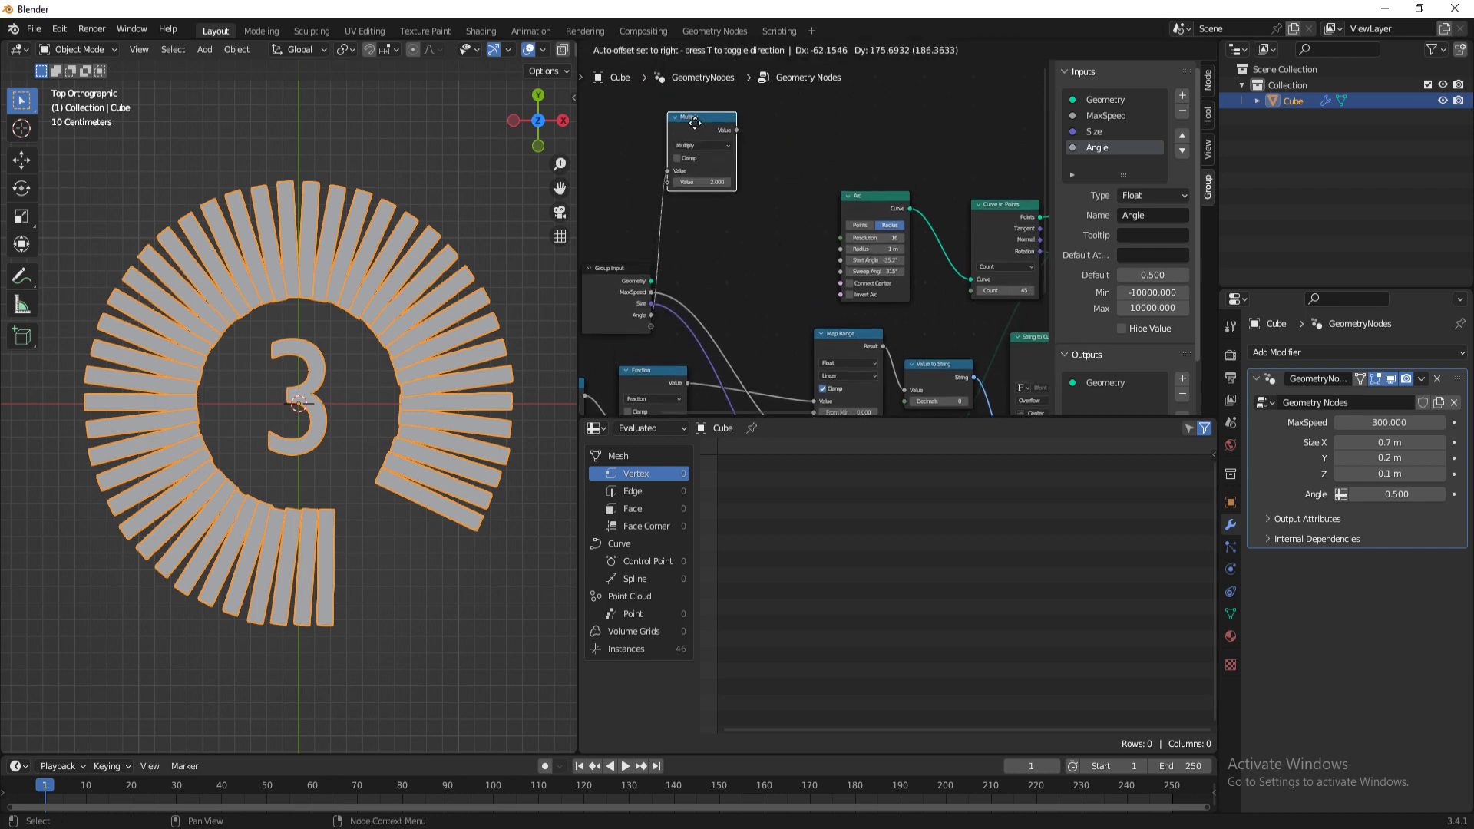
pyautogui.moveTo(764, 182); pyautogui.dragTo(743, 223, button='middle')
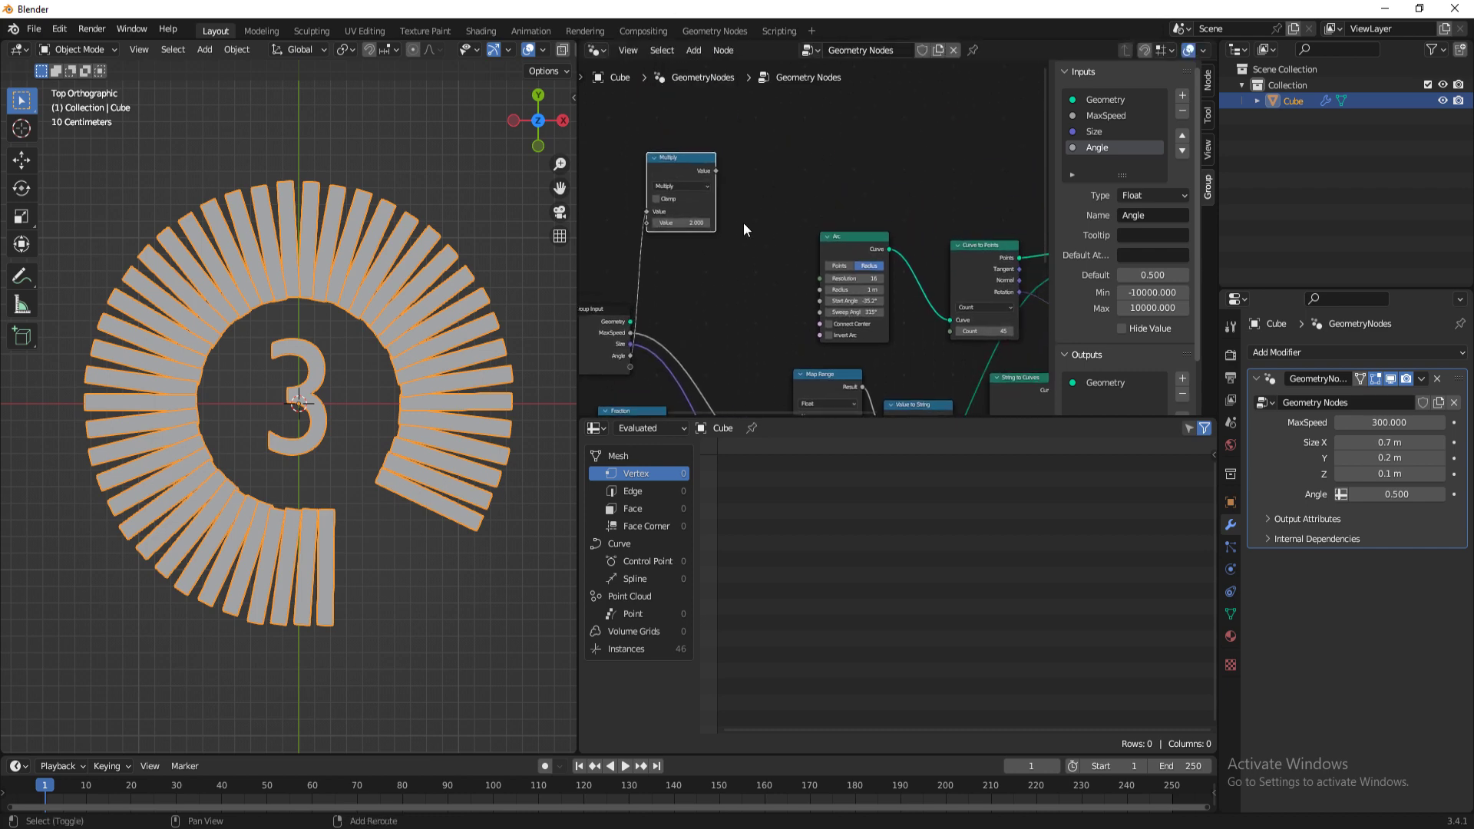
pyautogui.moveTo(719, 170); pyautogui.dragTo(794, 151)
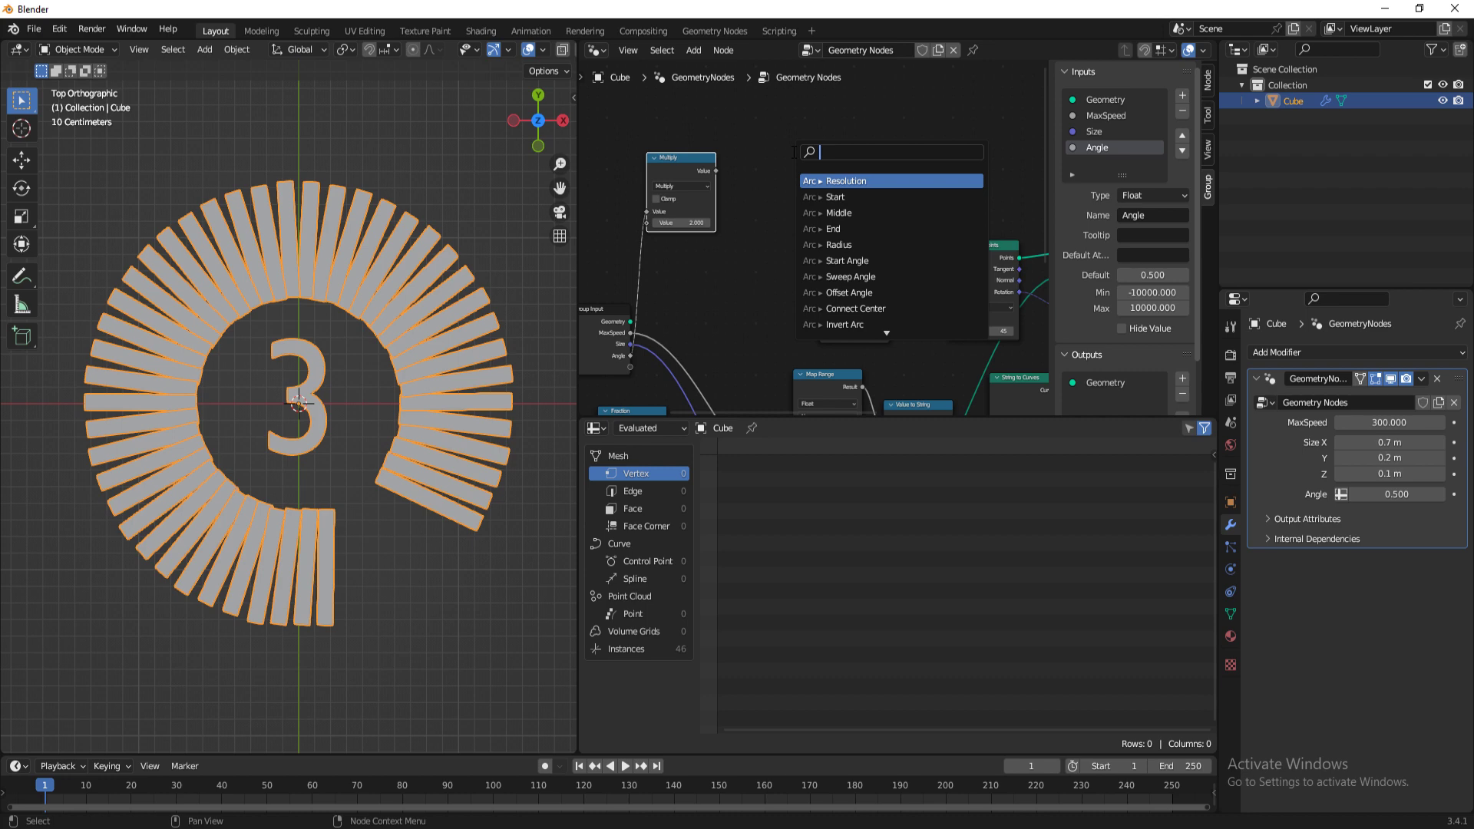
pyautogui.write('math')
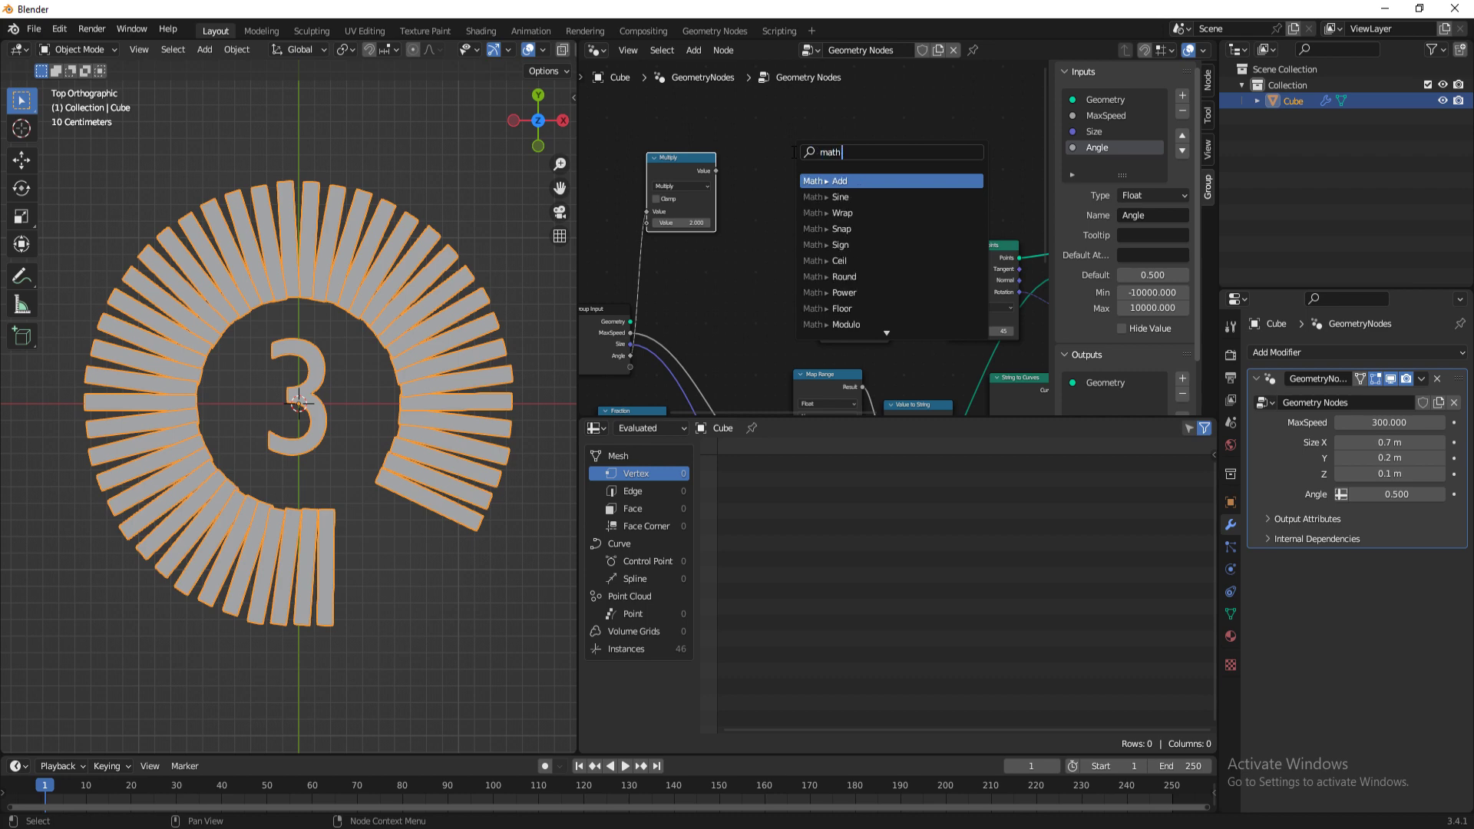
pyautogui.write(' sub')
pyautogui.press('Return')
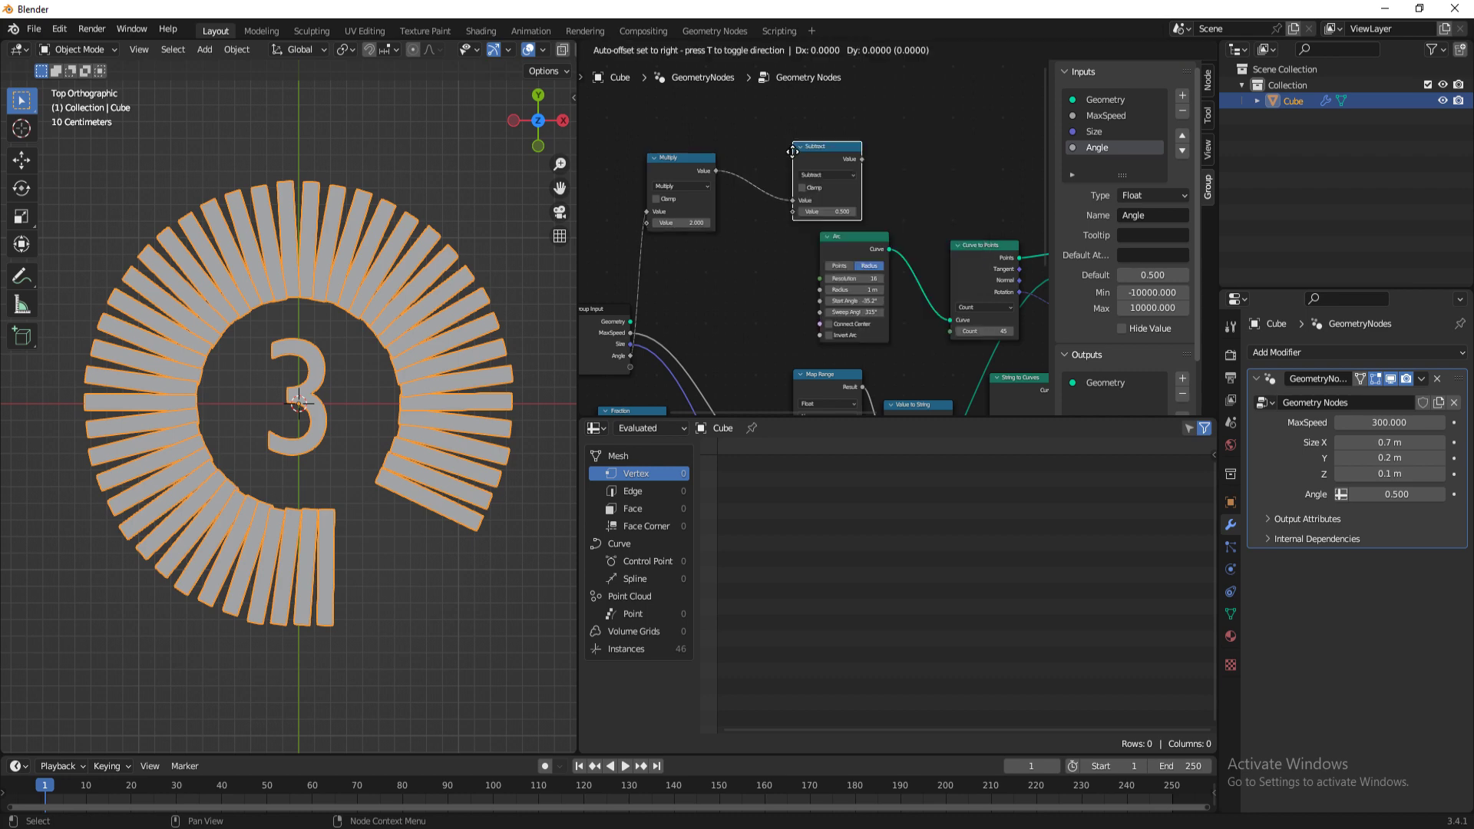
pyautogui.click(792, 151)
# Step: Reconnect the Multiply output to the Subtract node's second value and set the first value to 360
pyautogui.keyDown('ctrl'); pyautogui.moveTo(767, 181); pyautogui.dragTo(756, 202, button='right'); pyautogui.keyUp('ctrl')
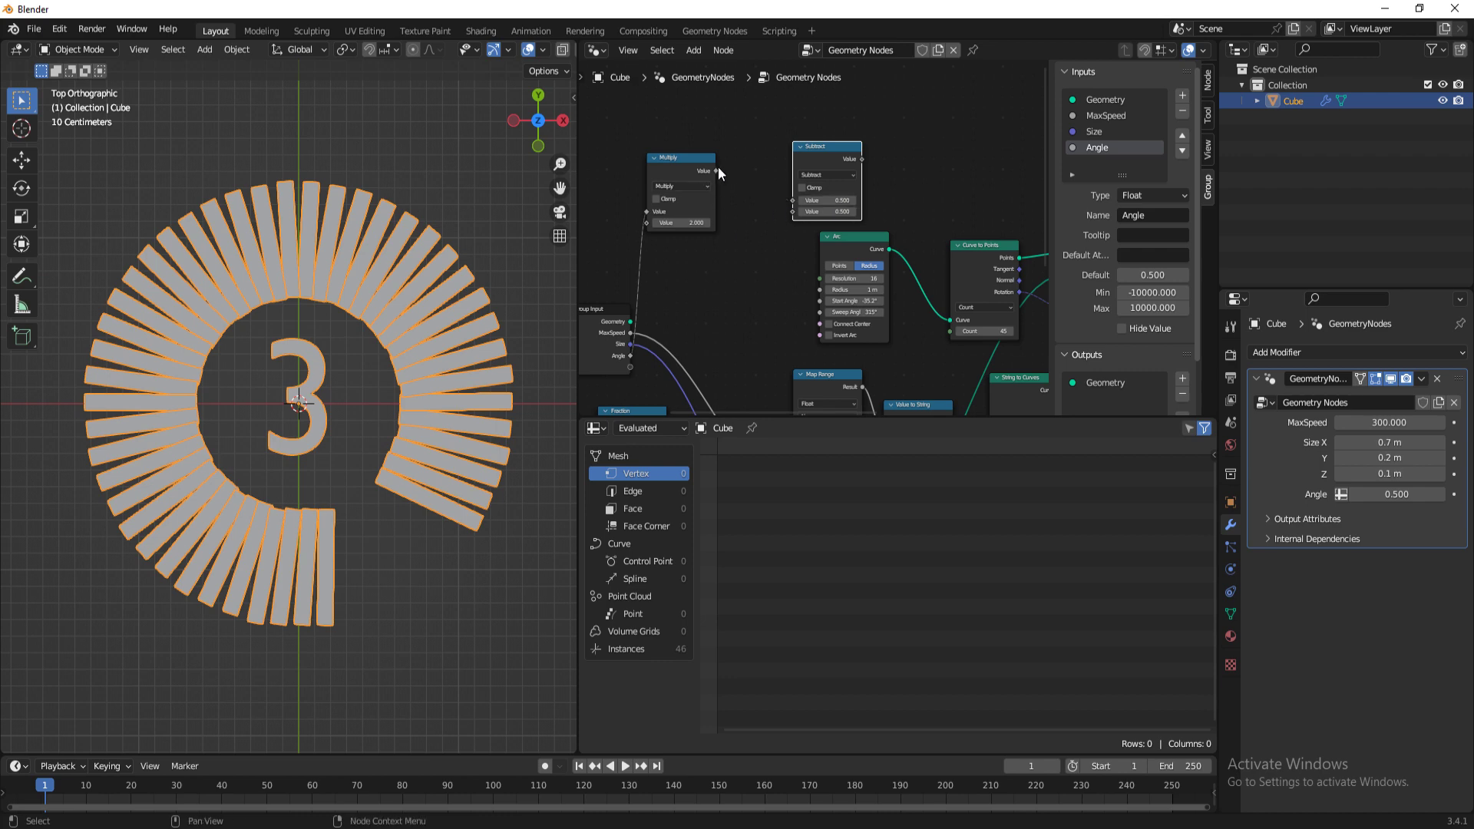
pyautogui.moveTo(716, 169); pyautogui.dragTo(791, 212)
pyautogui.click(824, 200)
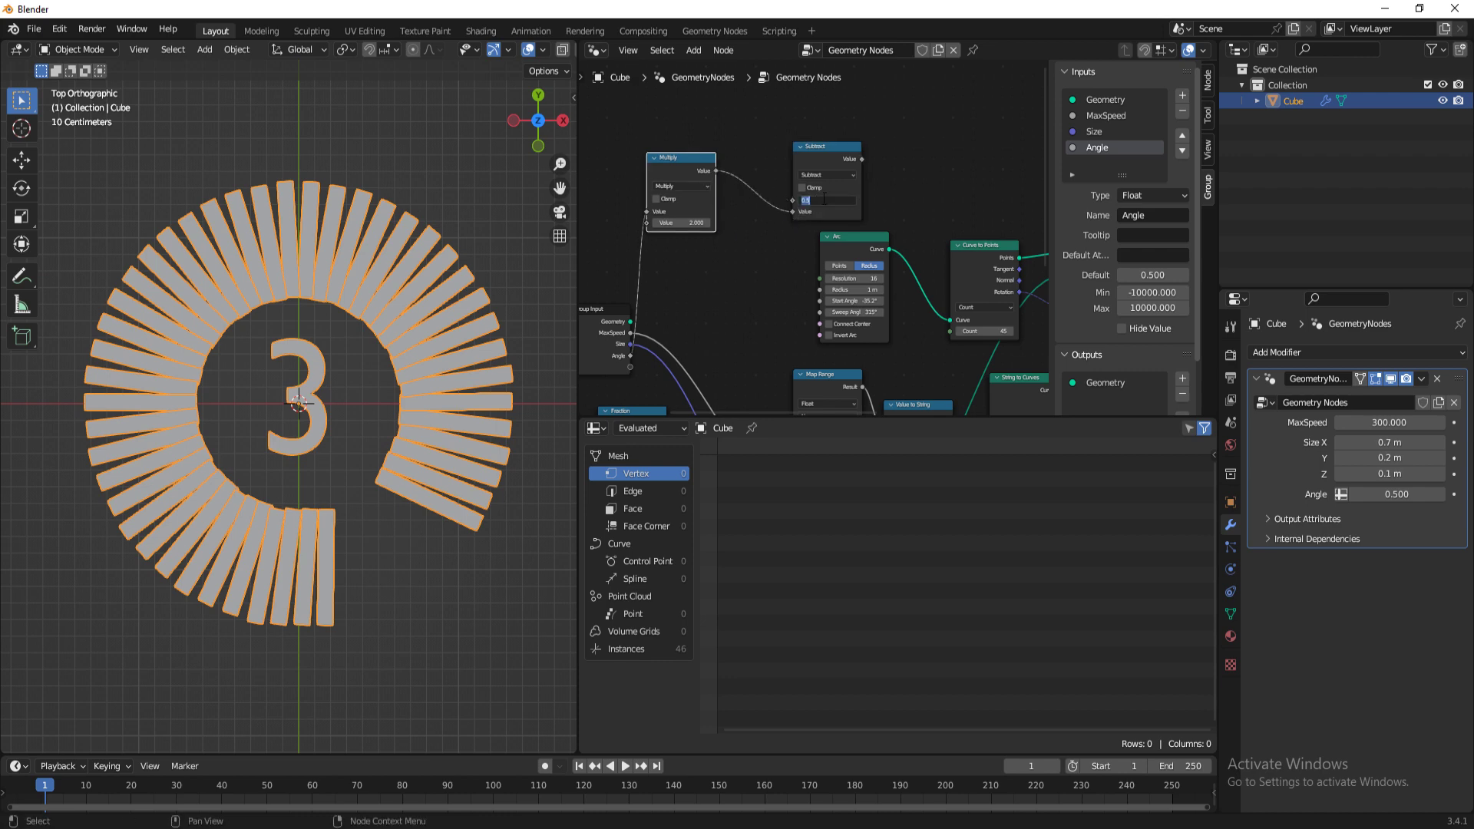
pyautogui.press('Return')
pyautogui.hotkey('shift', 'a')
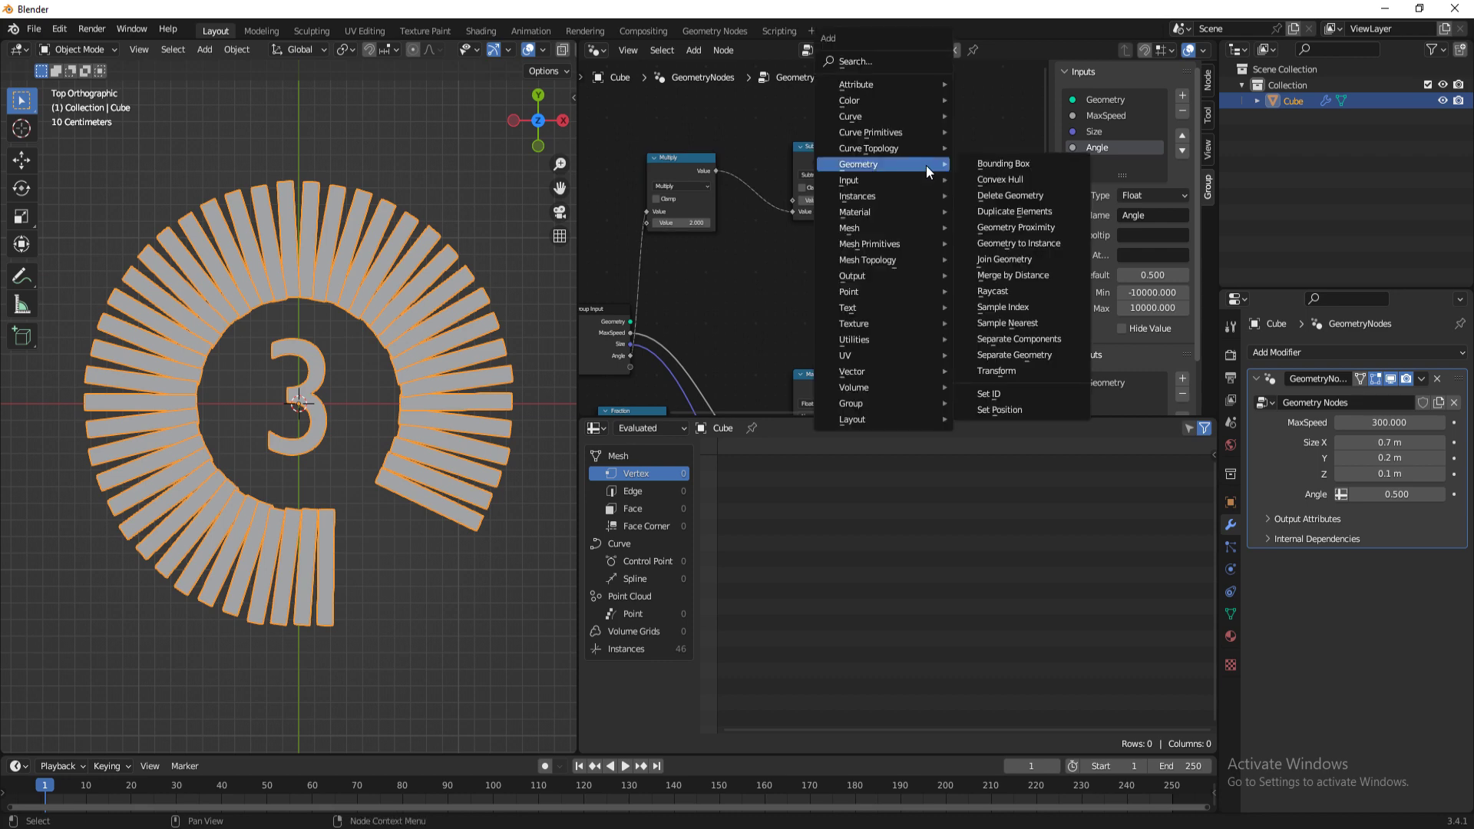
pyautogui.write('sto radi')
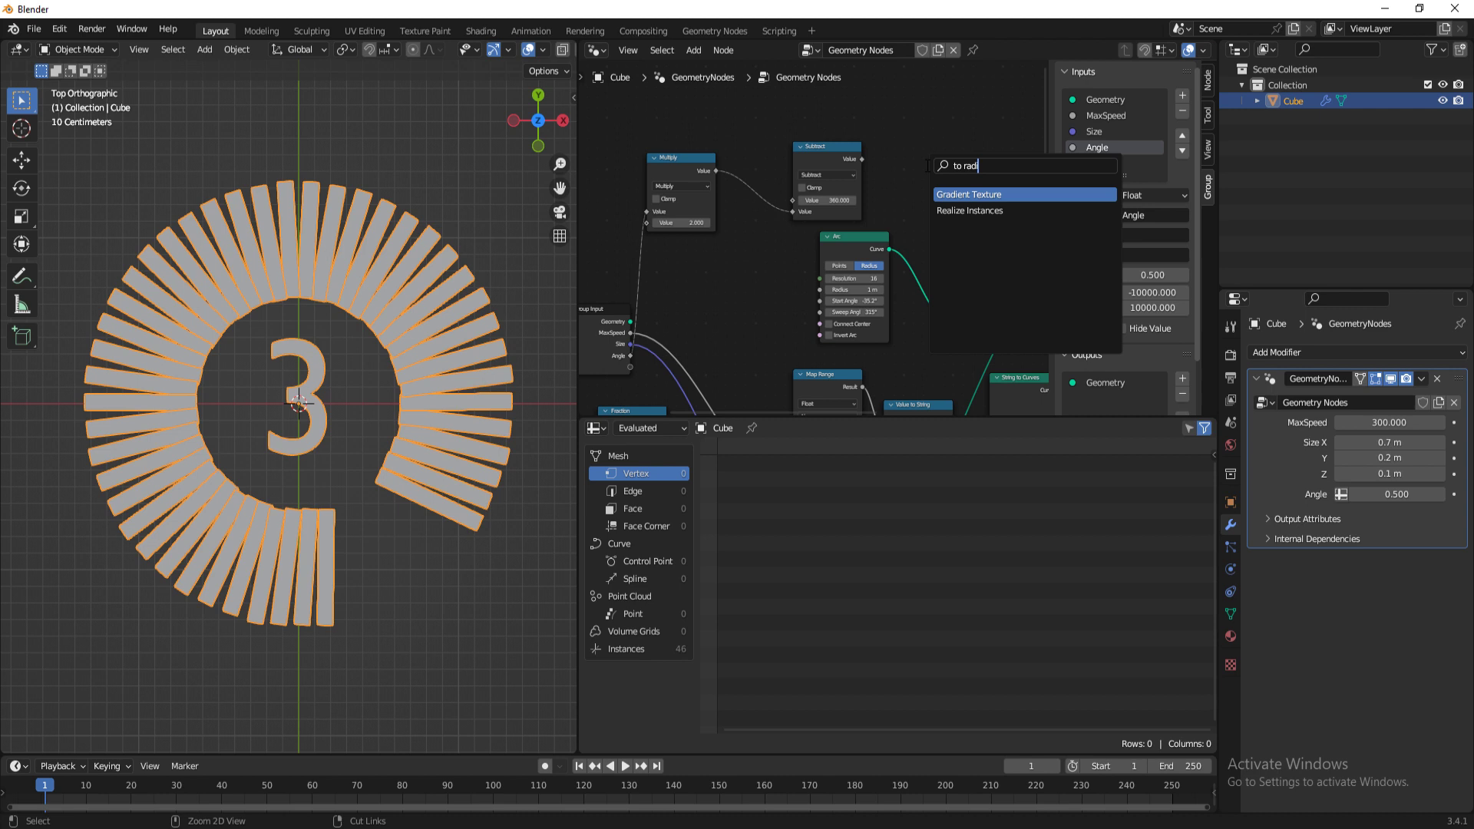
pyautogui.hotkey('ctrl', 'a')
pyautogui.write('radi')
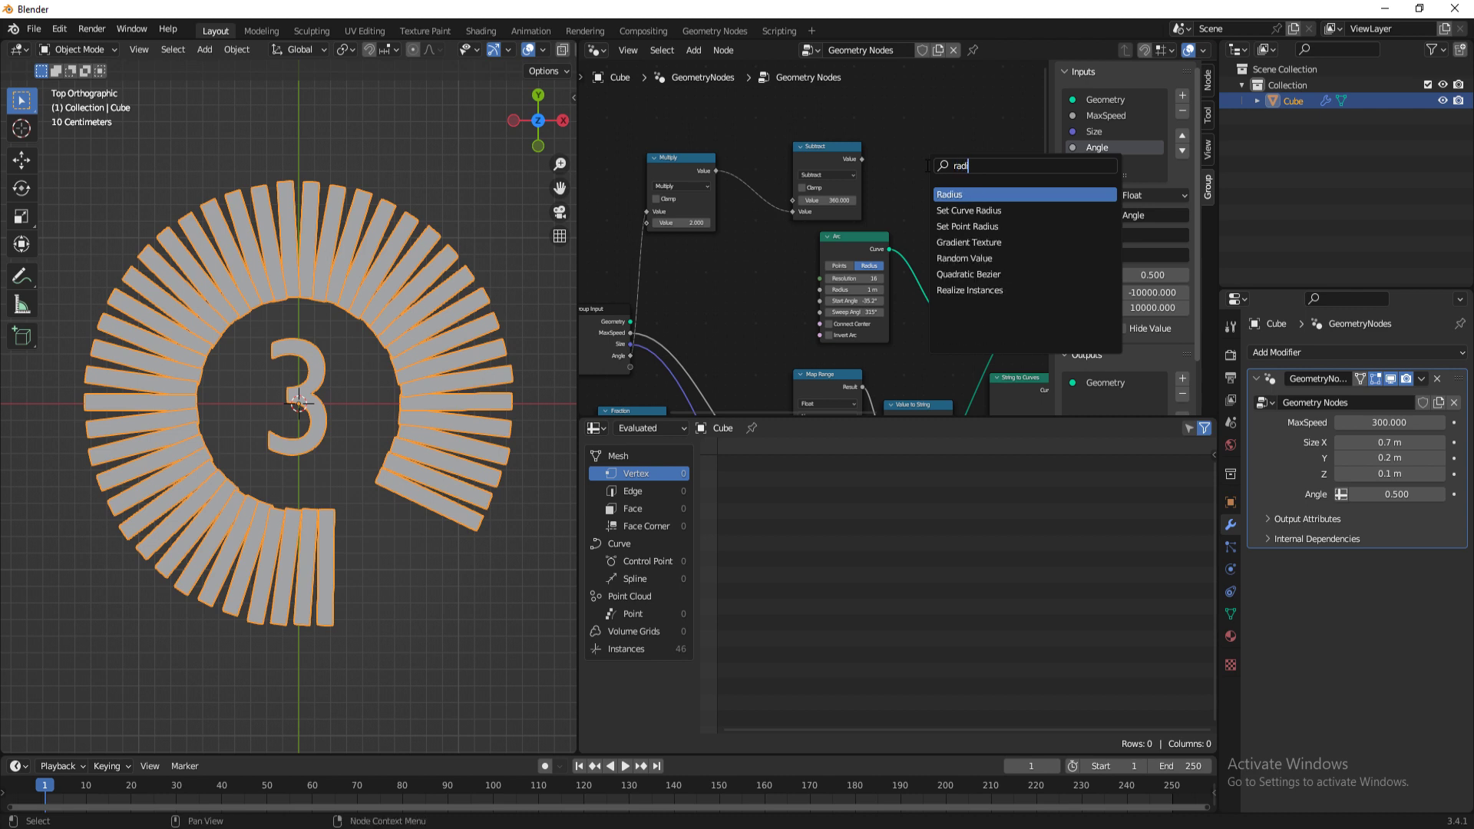
pyautogui.press('Escape')
# Step: Add a To Radians math node connected to the Subtract node's output
pyautogui.hotkey('shift', 'a')
pyautogui.write('to ra')
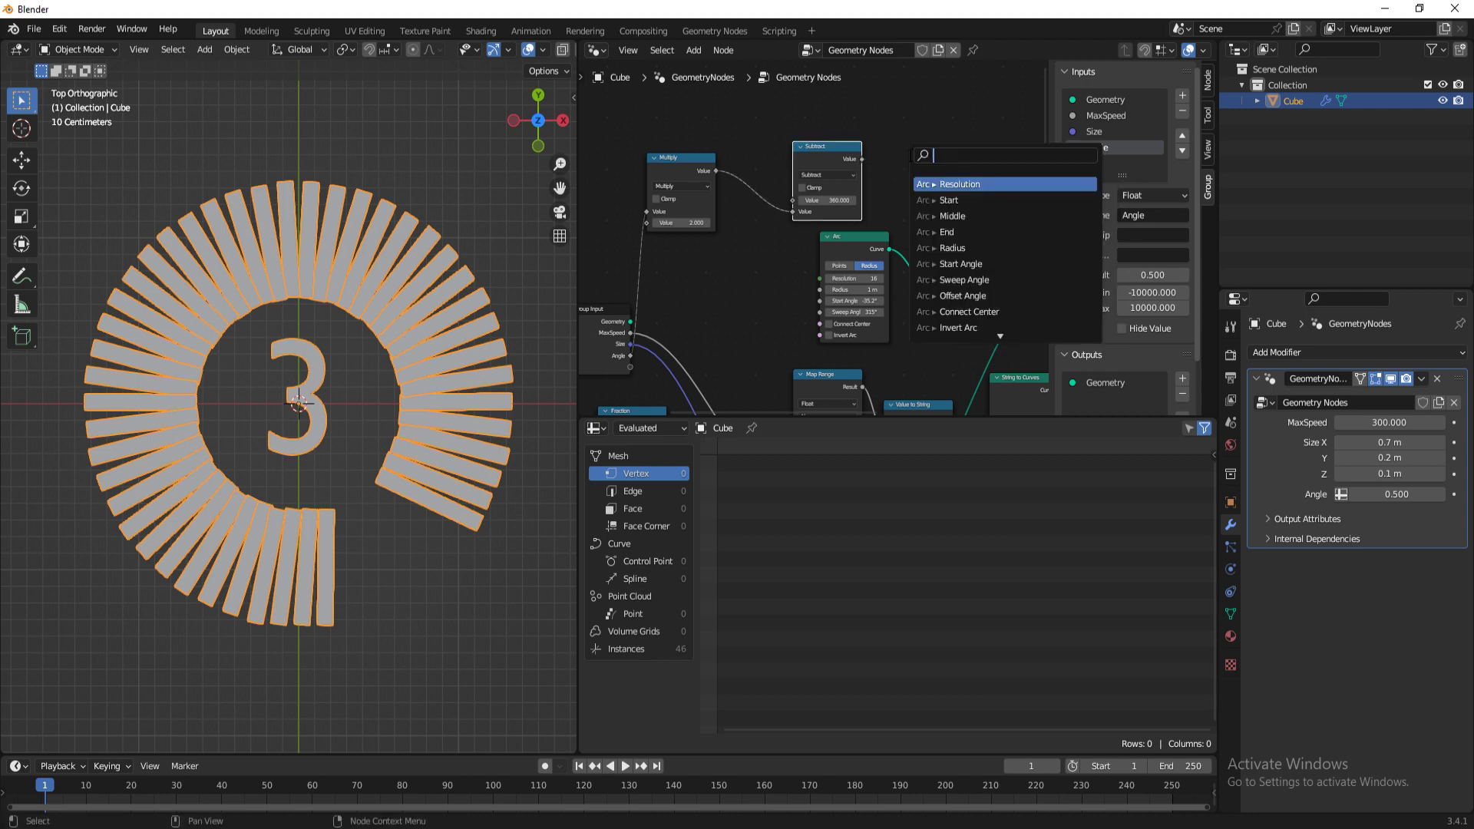
pyautogui.press('Return')
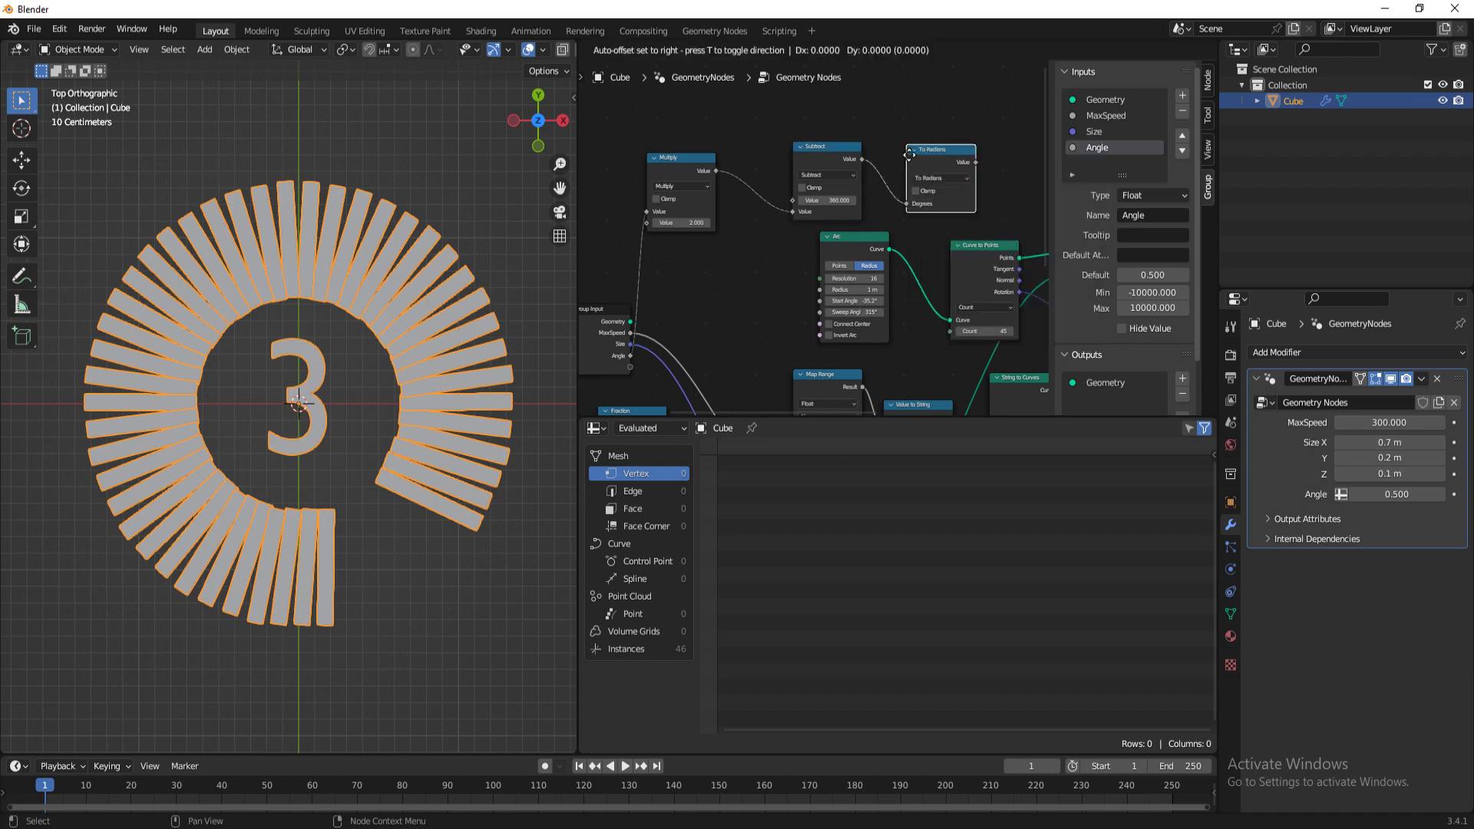
pyautogui.click(909, 153)
# Step: Link the To Radians output to the Arc's Sweep Angle and space out the nodes in the chain
pyautogui.moveTo(949, 233); pyautogui.dragTo(781, 164, button='middle')
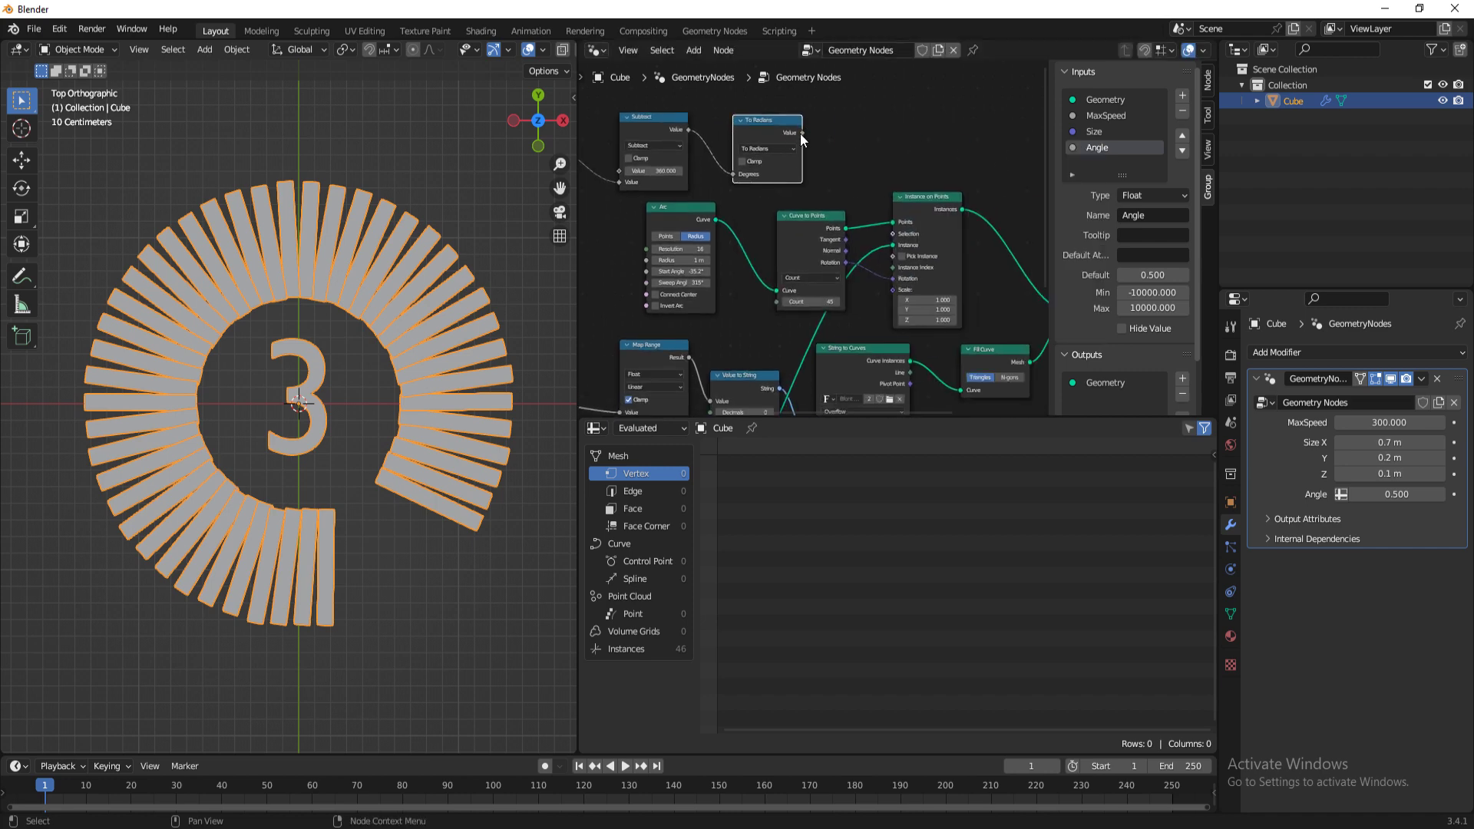
pyautogui.moveTo(802, 133); pyautogui.dragTo(1237, 392)
pyautogui.scroll(-4, 757, 205)
pyautogui.moveTo(910, 296); pyautogui.dragTo(697, 266, button='middle')
pyautogui.moveTo(711, 158); pyautogui.dragTo(772, 169)
pyautogui.scroll(4, 854, 235)
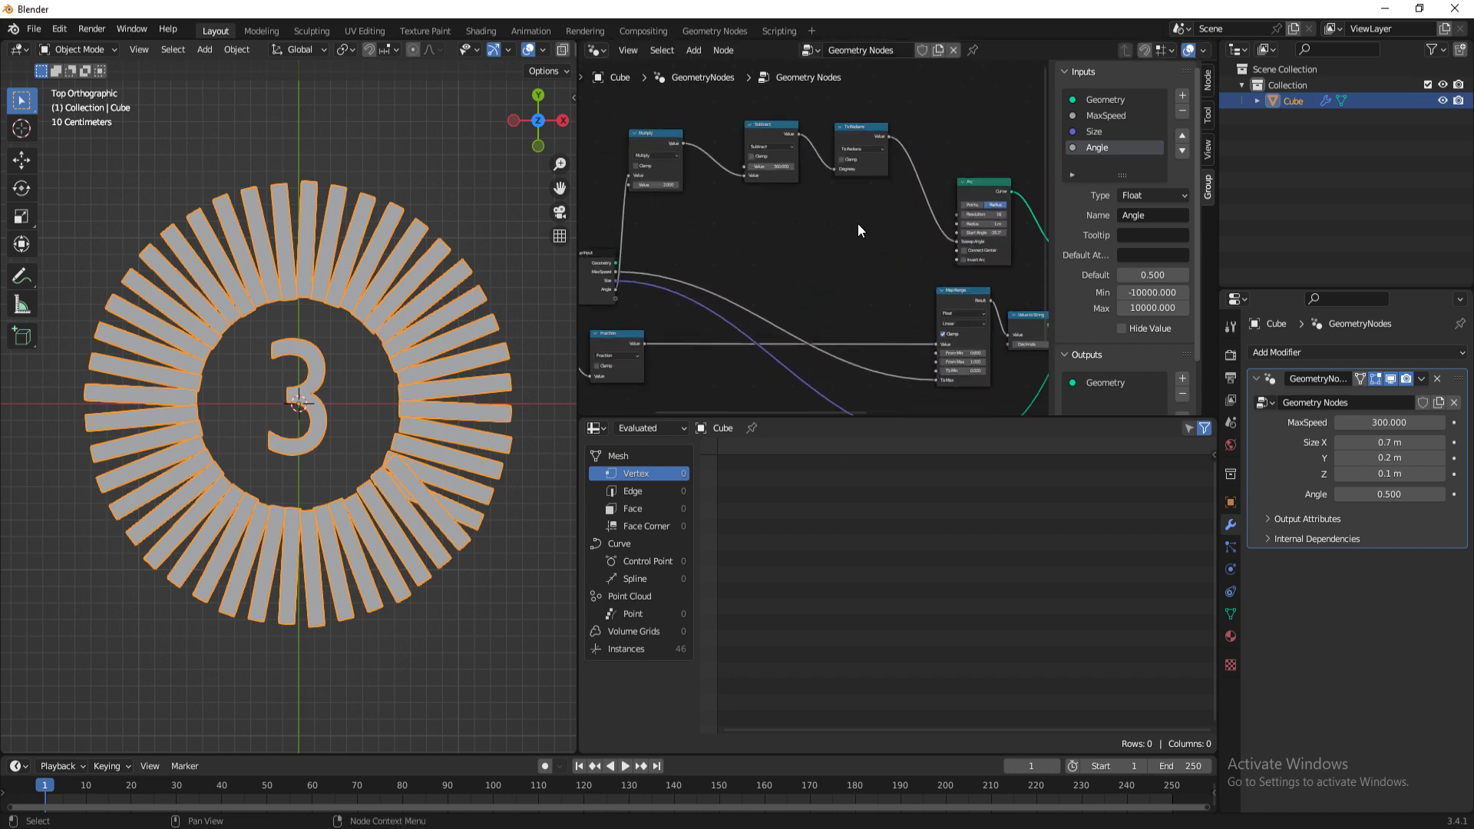
# Step: Add a Subtract math node connected to the Group Input's Angle output
pyautogui.scroll(1, 858, 224)
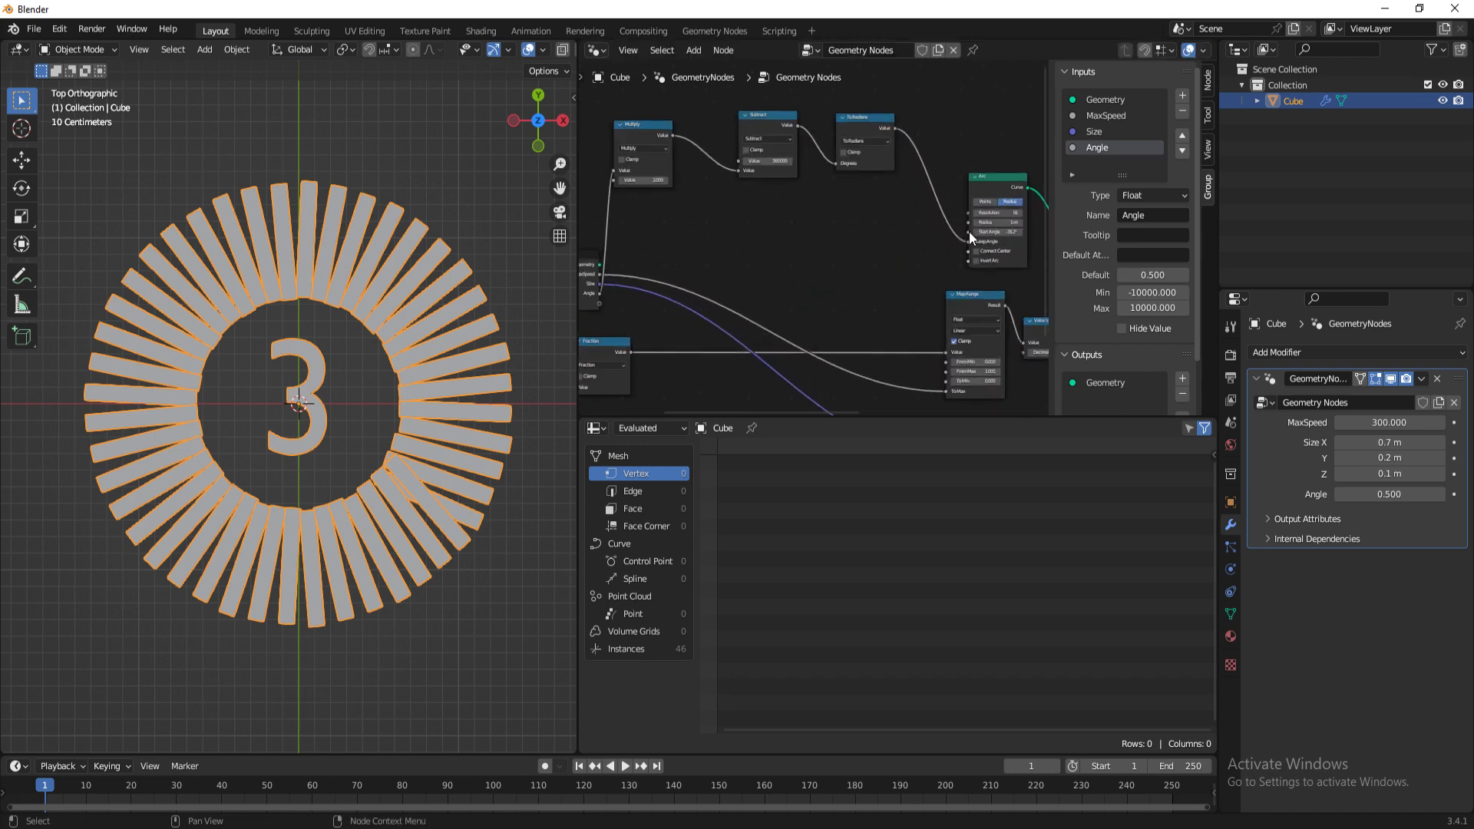
pyautogui.moveTo(751, 243); pyautogui.dragTo(857, 224, button='middle')
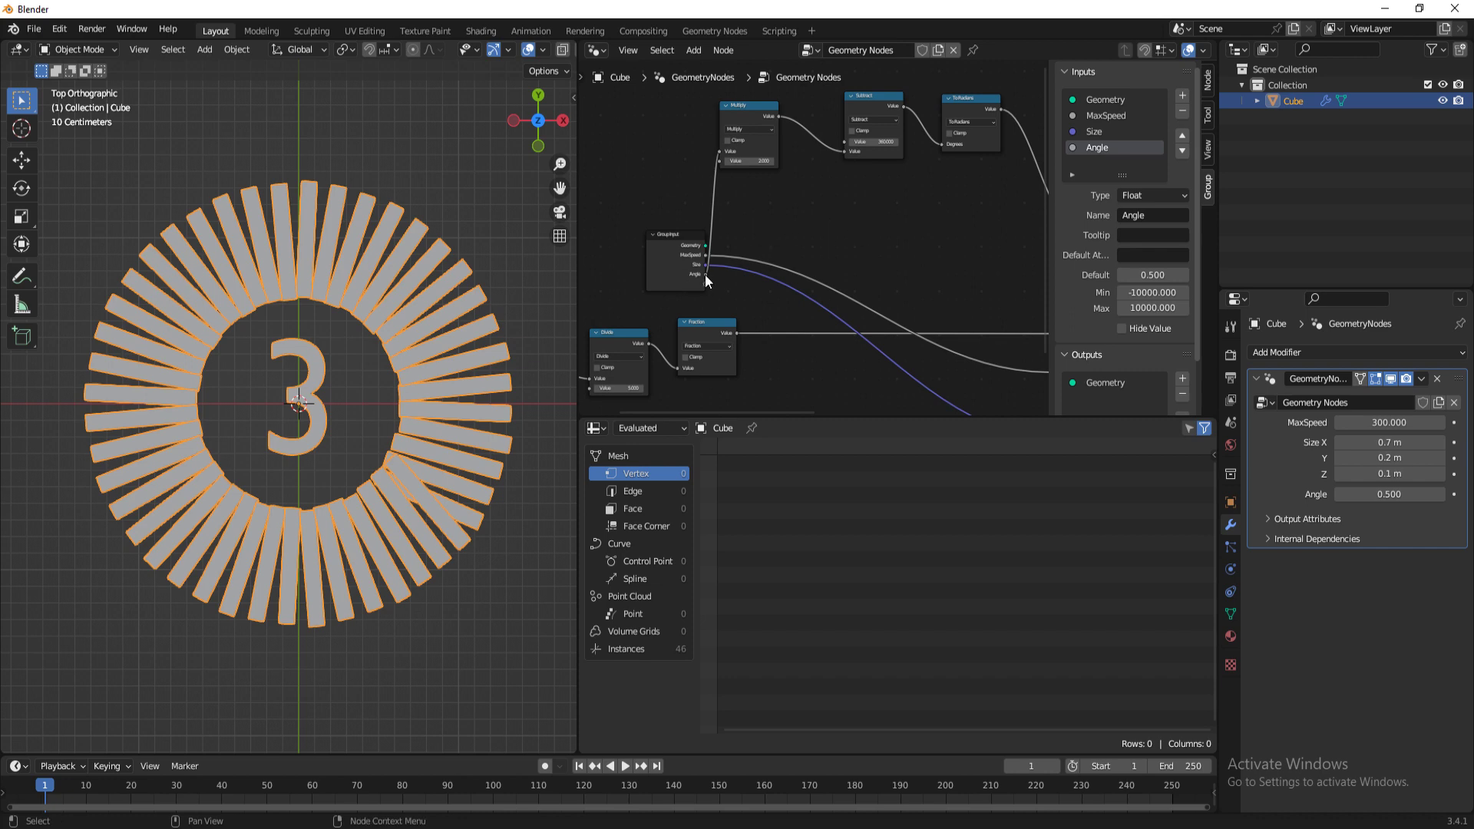
pyautogui.moveTo(705, 274); pyautogui.dragTo(805, 196)
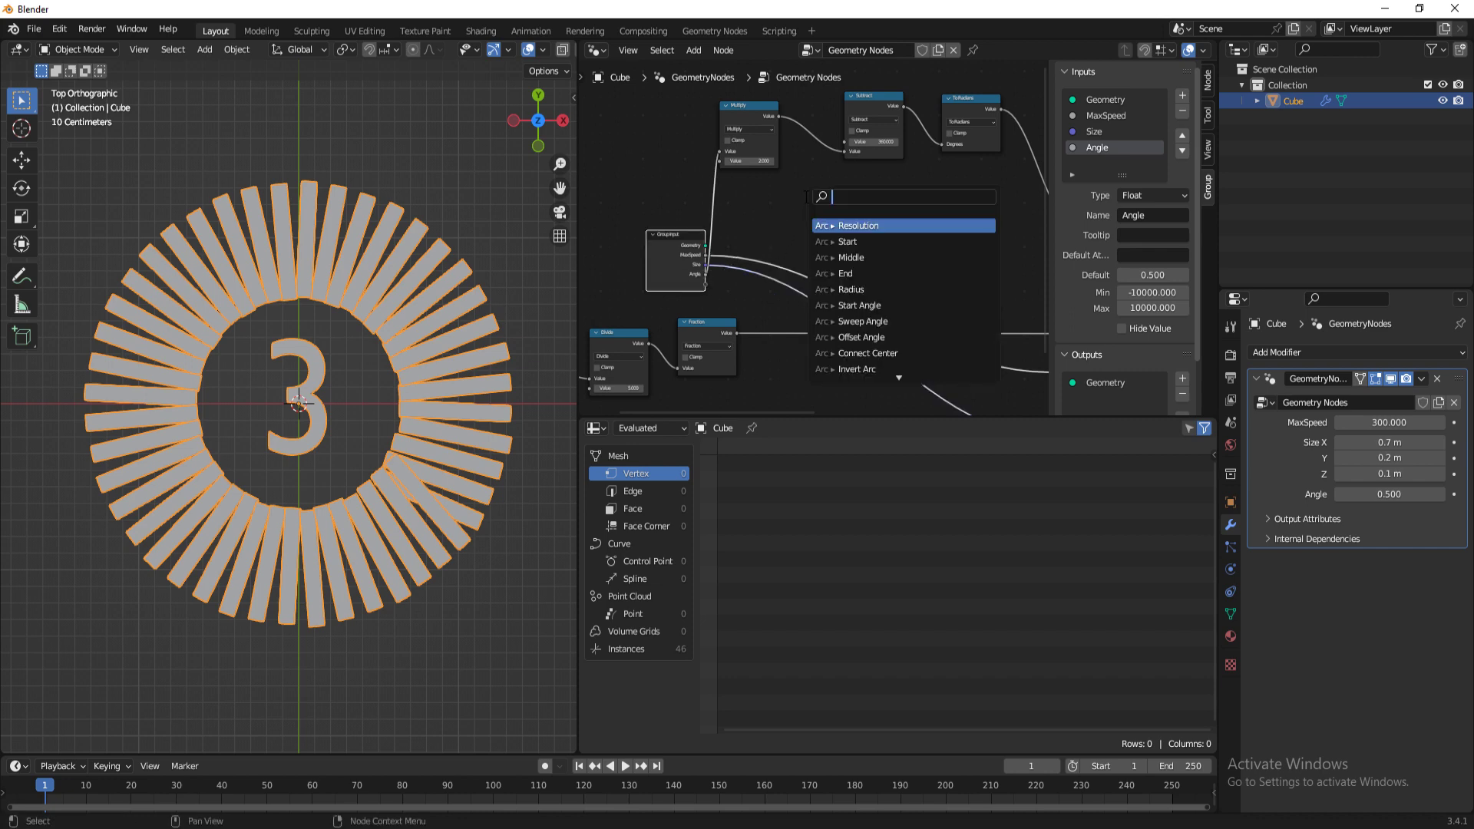
pyautogui.write('subtract')
pyautogui.press('Return')
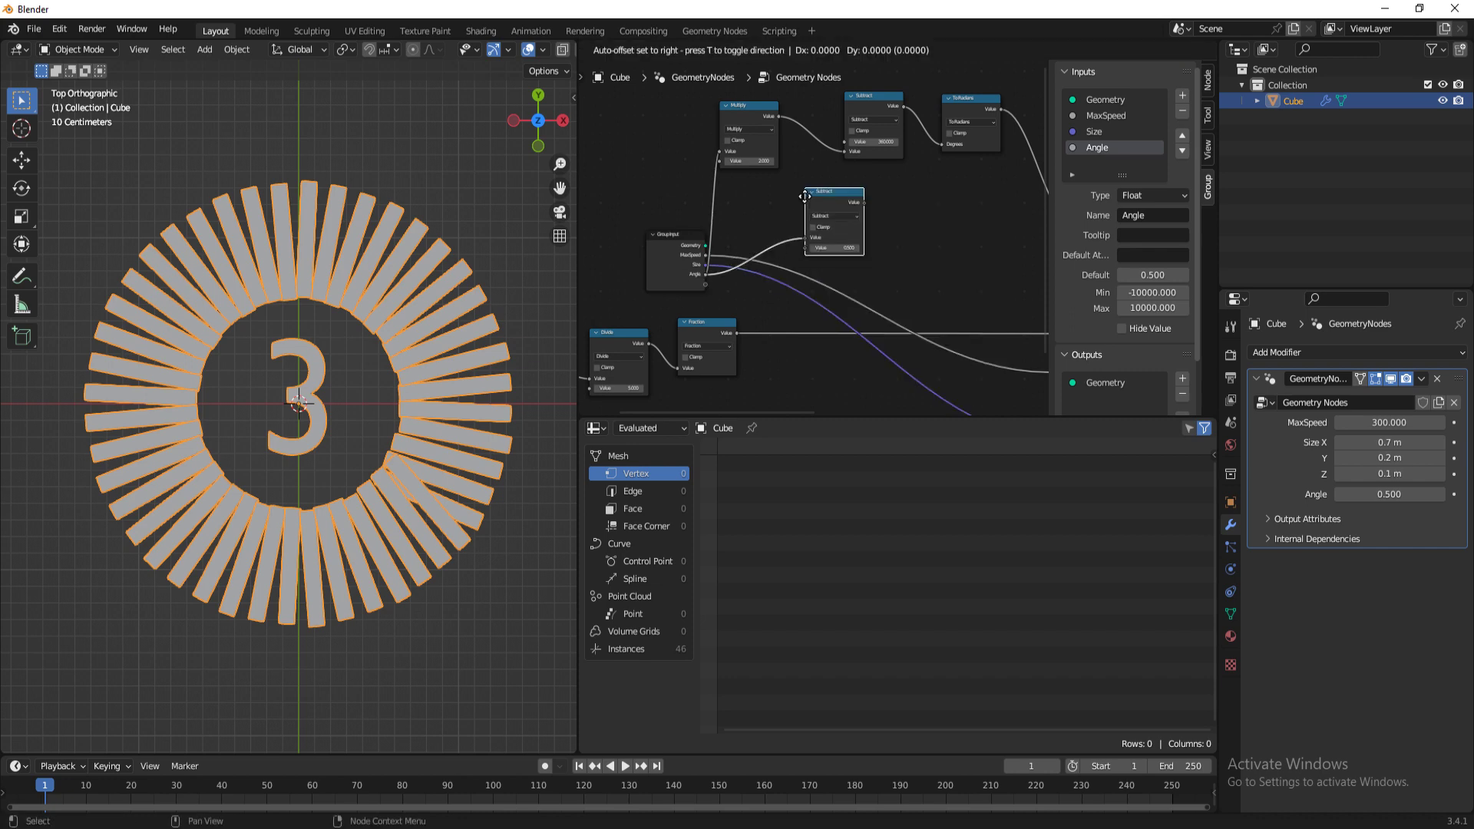
pyautogui.click(805, 197)
# Step: Reconnect the Angle link to the new Subtract node's second value and set its first value to 90
pyautogui.moveTo(804, 238)
pyautogui.mouseDown()
pyautogui.moveTo(749, 252)
pyautogui.moveTo(808, 248)
pyautogui.mouseUp()
pyautogui.click(829, 238)
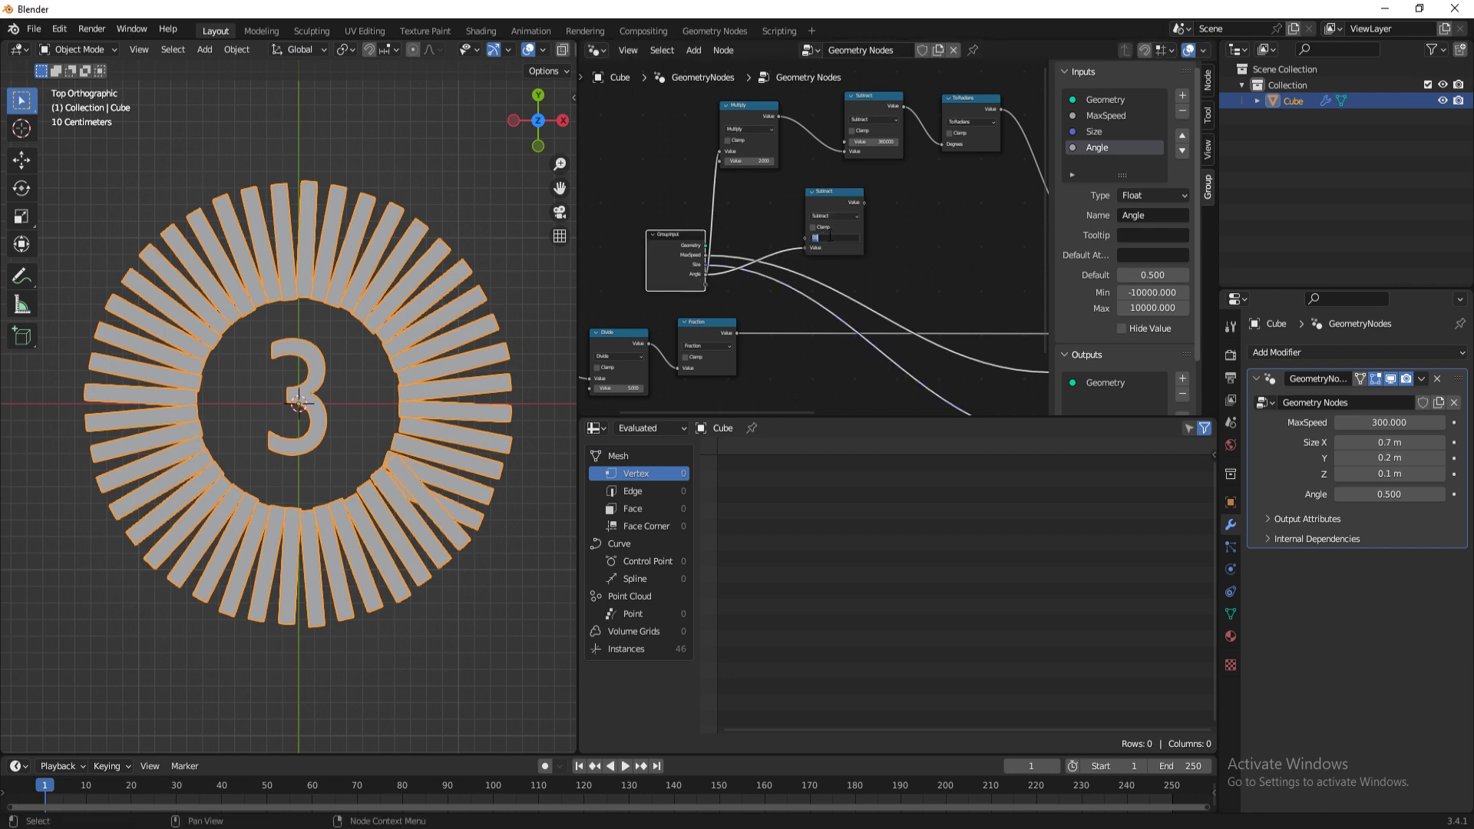
pyautogui.write('90')
pyautogui.press('Return')
# Step: Add a Multiply math node connected to this Subtract node's output and set its second value to -1
pyautogui.moveTo(824, 224); pyautogui.dragTo(721, 220, button='middle')
pyautogui.moveTo(759, 198); pyautogui.dragTo(814, 209)
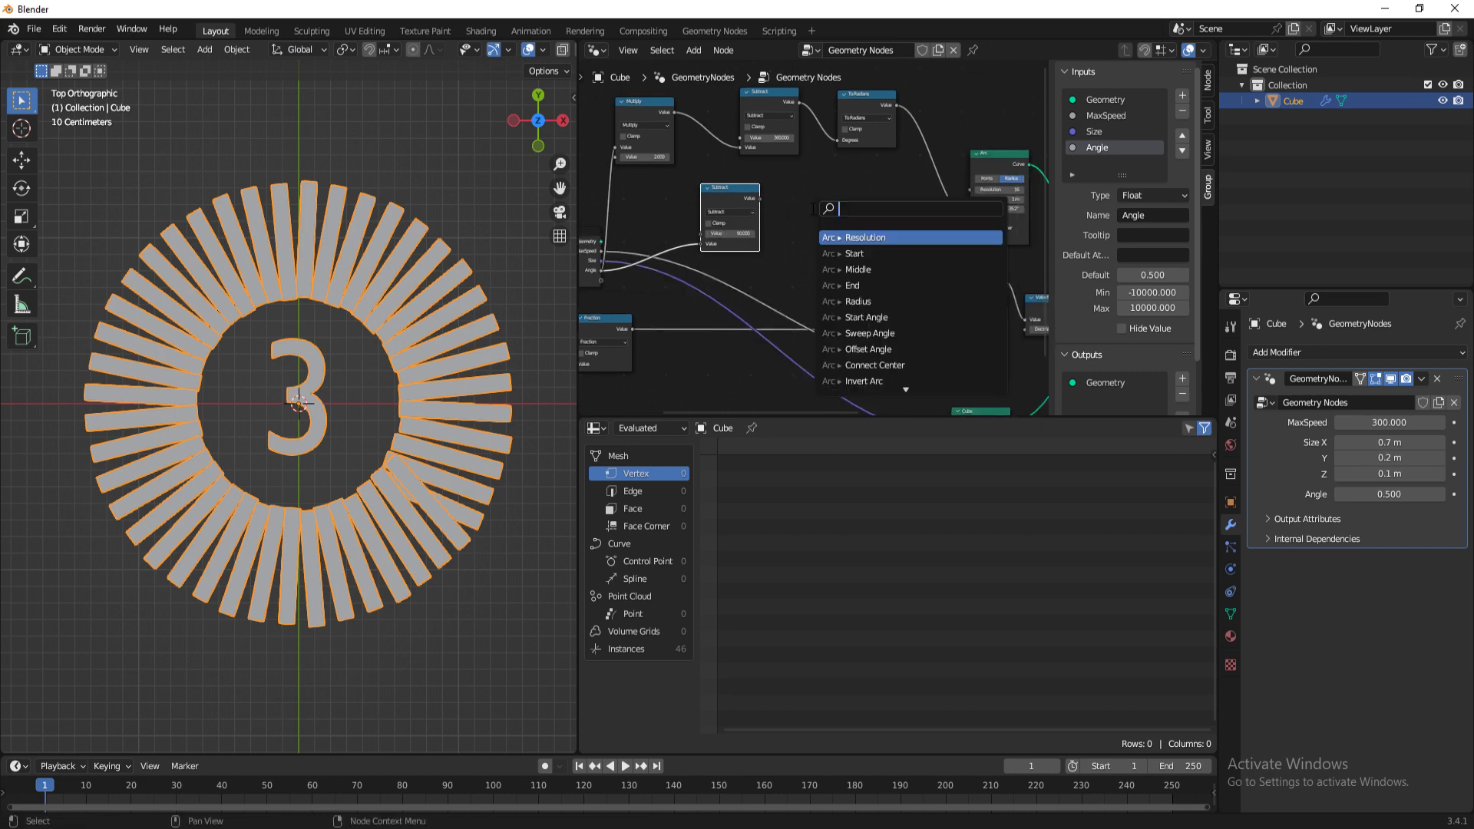
pyautogui.write('mult')
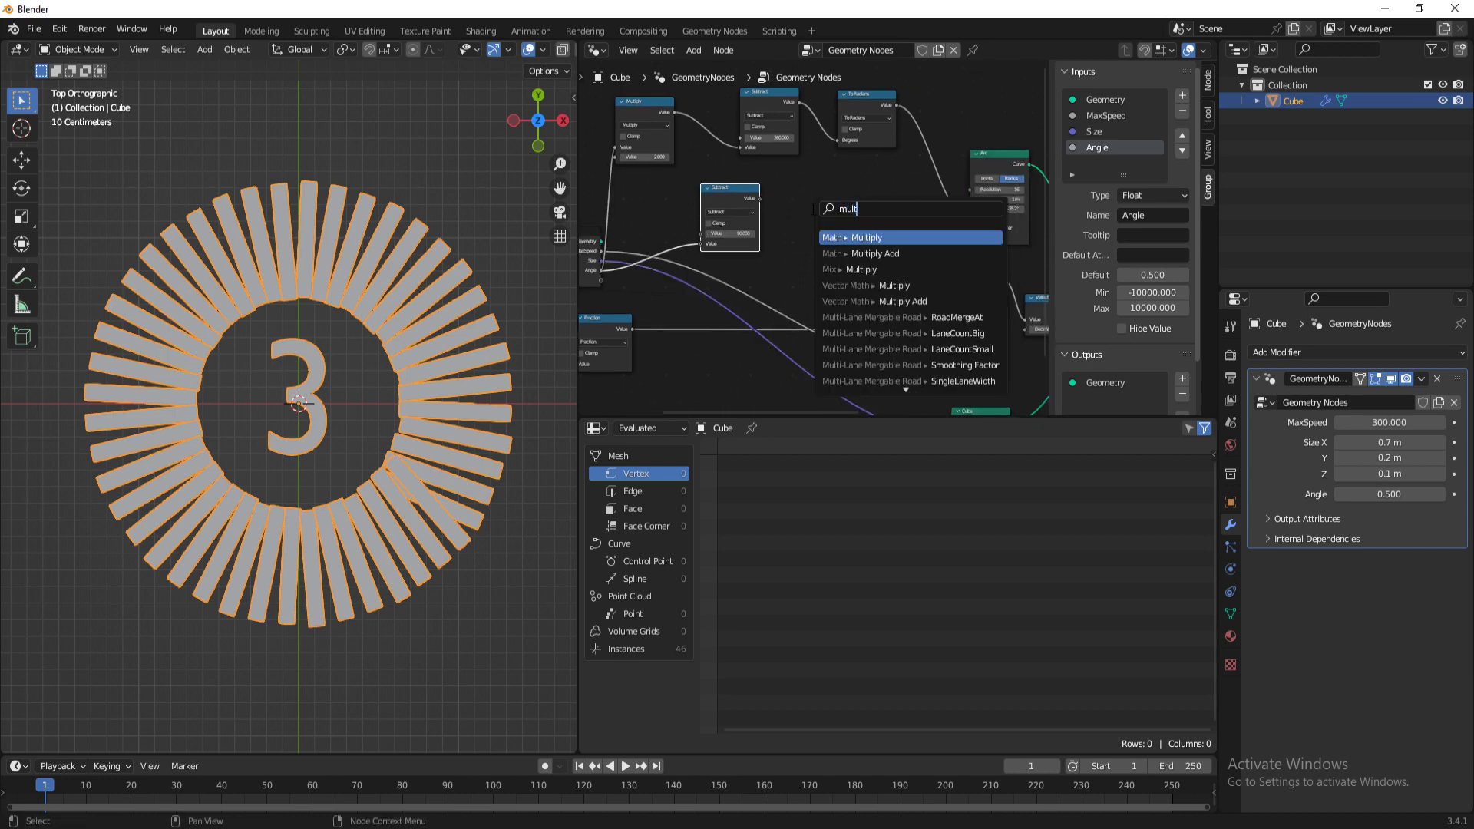
pyautogui.press('Return')
pyautogui.click(806, 204)
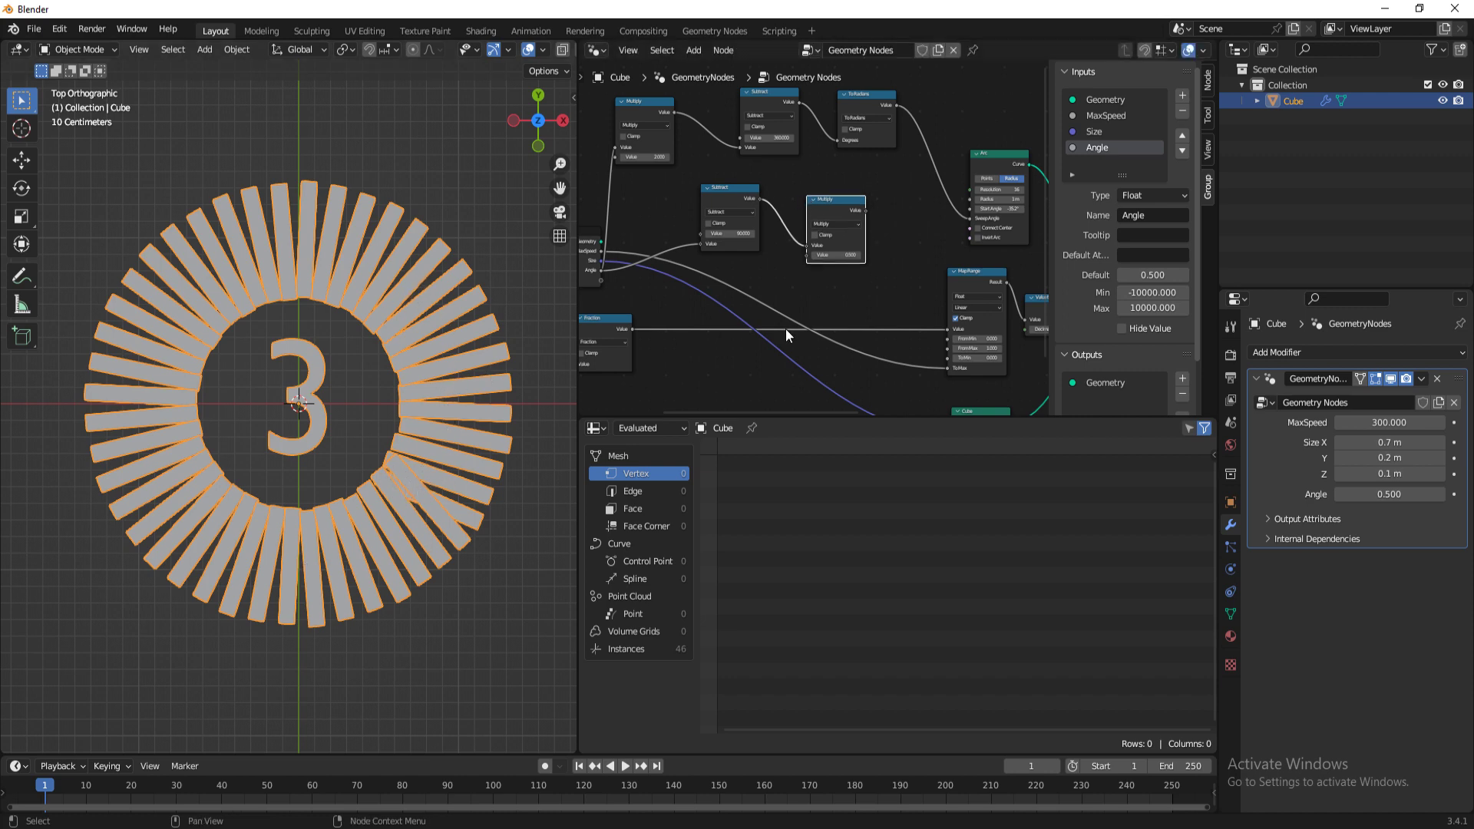
pyautogui.click(834, 252)
pyautogui.write('-1')
pyautogui.press('Return')
# Step: Add a To Radians math node connected to the new Multiply output and link its result to the Arc's Start Angle
pyautogui.moveTo(832, 213); pyautogui.dragTo(875, 204)
pyautogui.write('to rad')
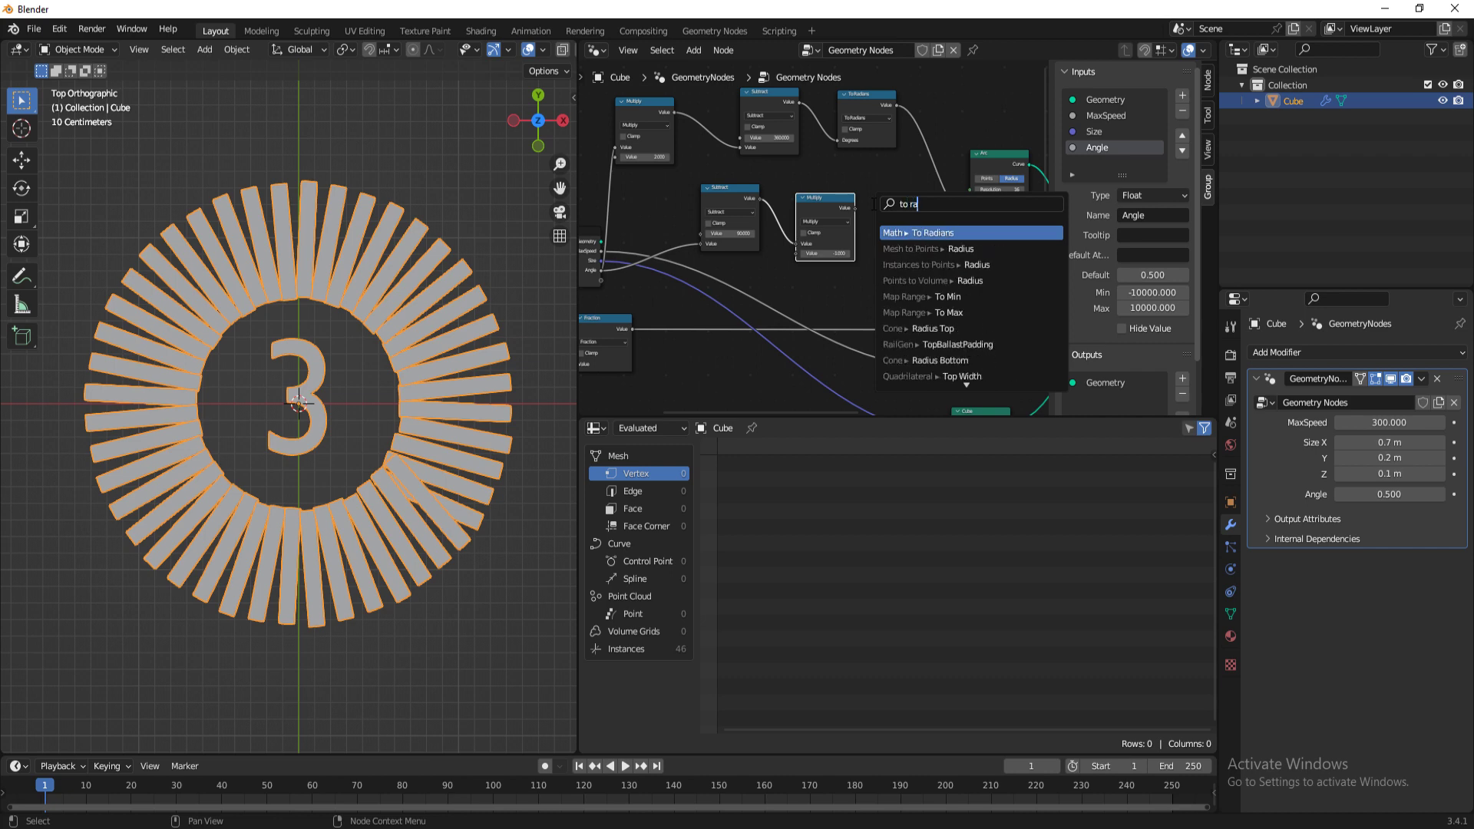
pyautogui.press('Return')
pyautogui.click(872, 204)
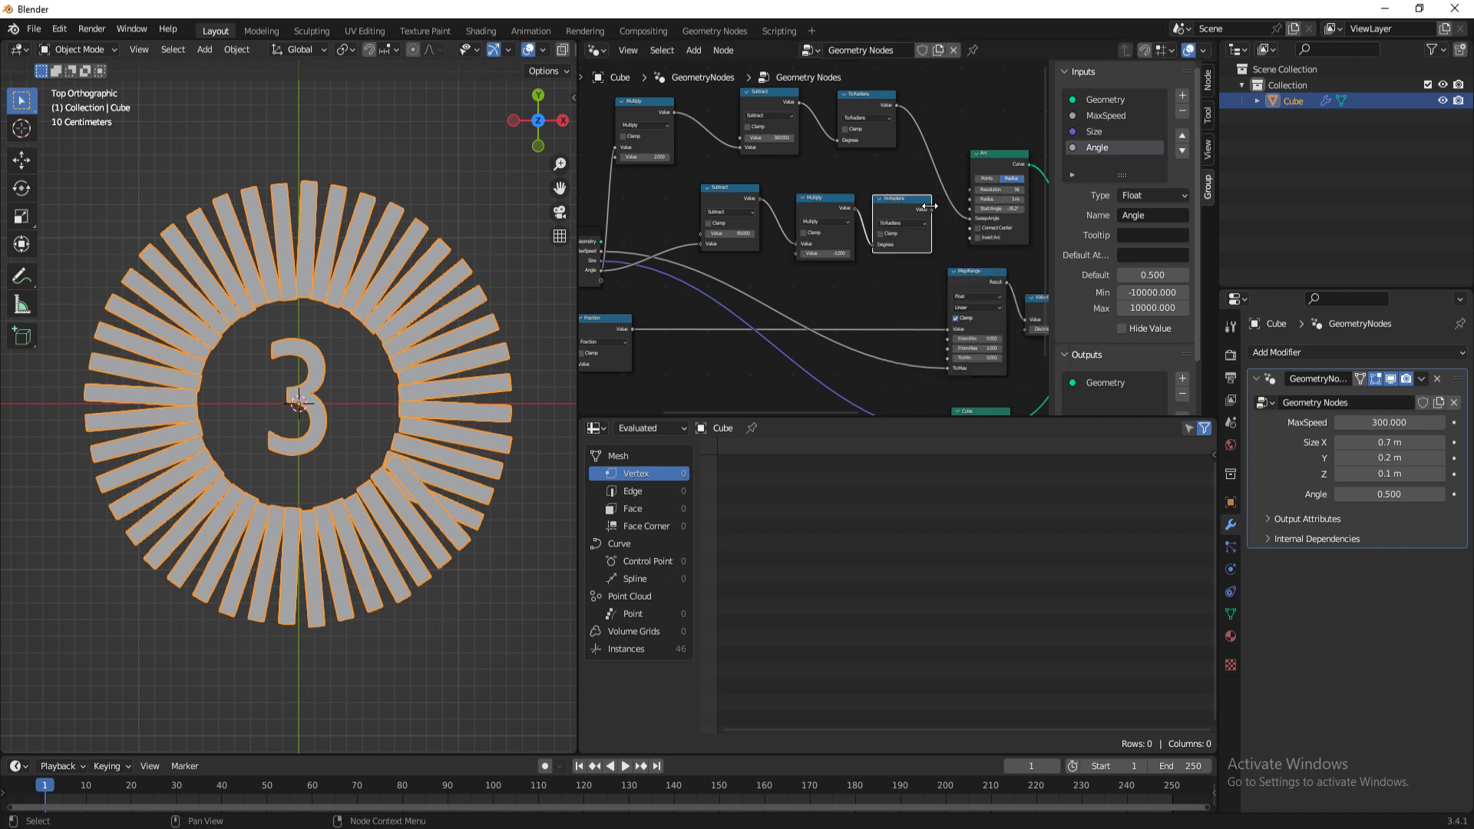
pyautogui.moveTo(930, 205); pyautogui.dragTo(980, 209)
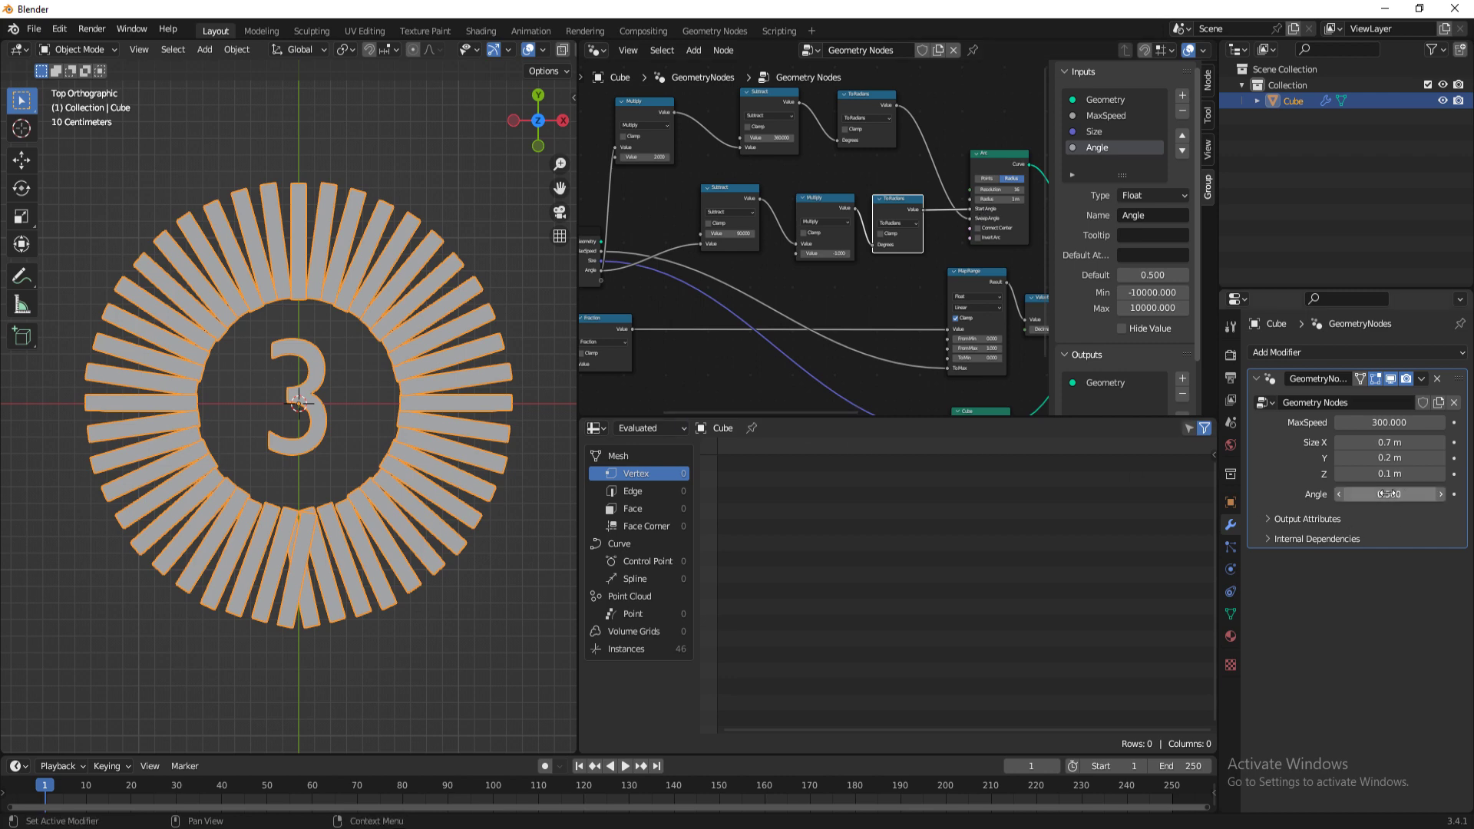
# Step: Try a modifier Angle of 83.730, and limit the group's Angle input to a minimum of 0 and a maximum of 90
pyautogui.moveTo(1380, 494); pyautogui.dragTo(1453, 494)
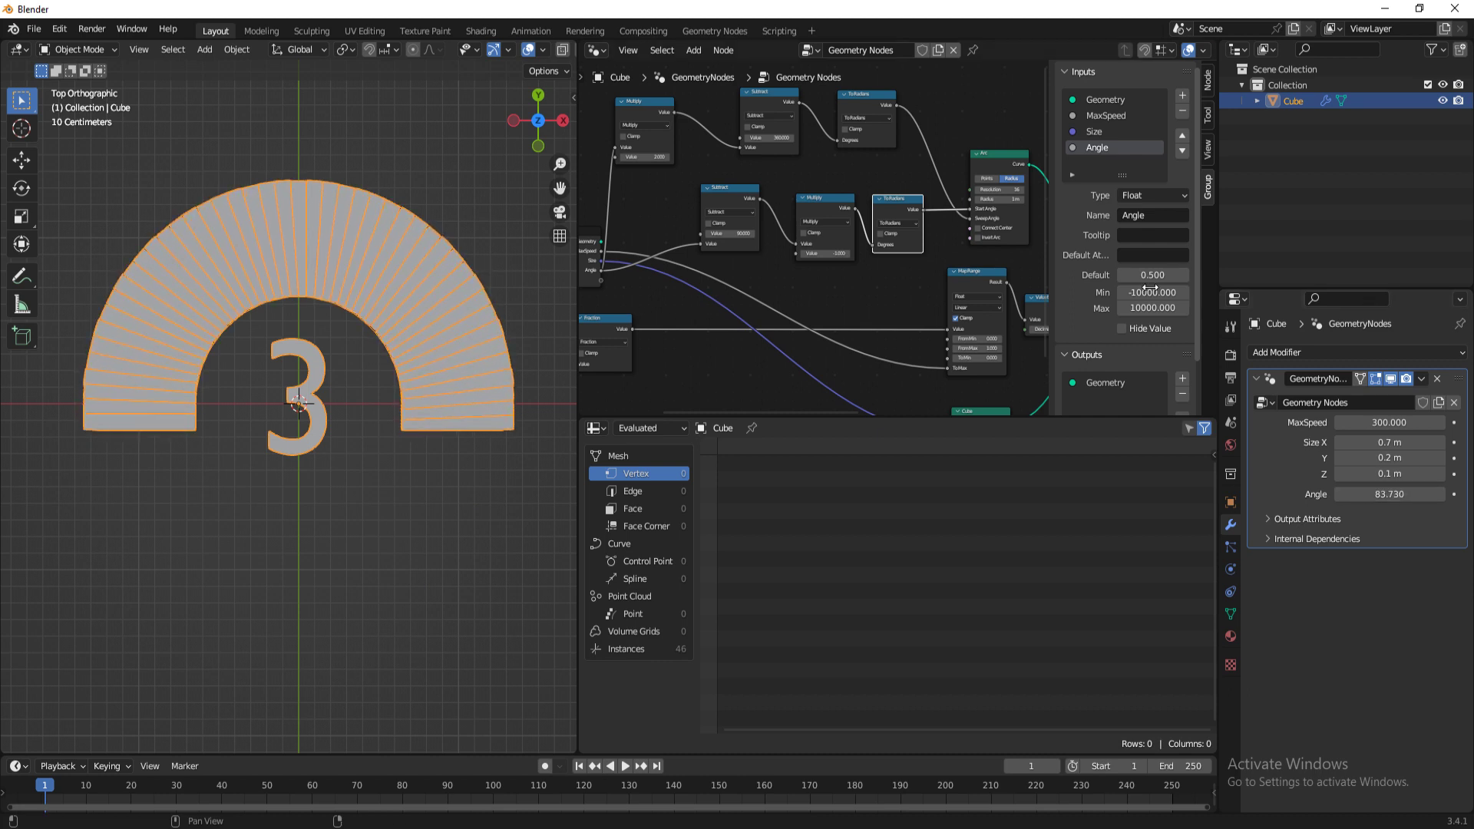
pyautogui.click(1152, 293)
pyautogui.write('0')
pyautogui.press('Tab')
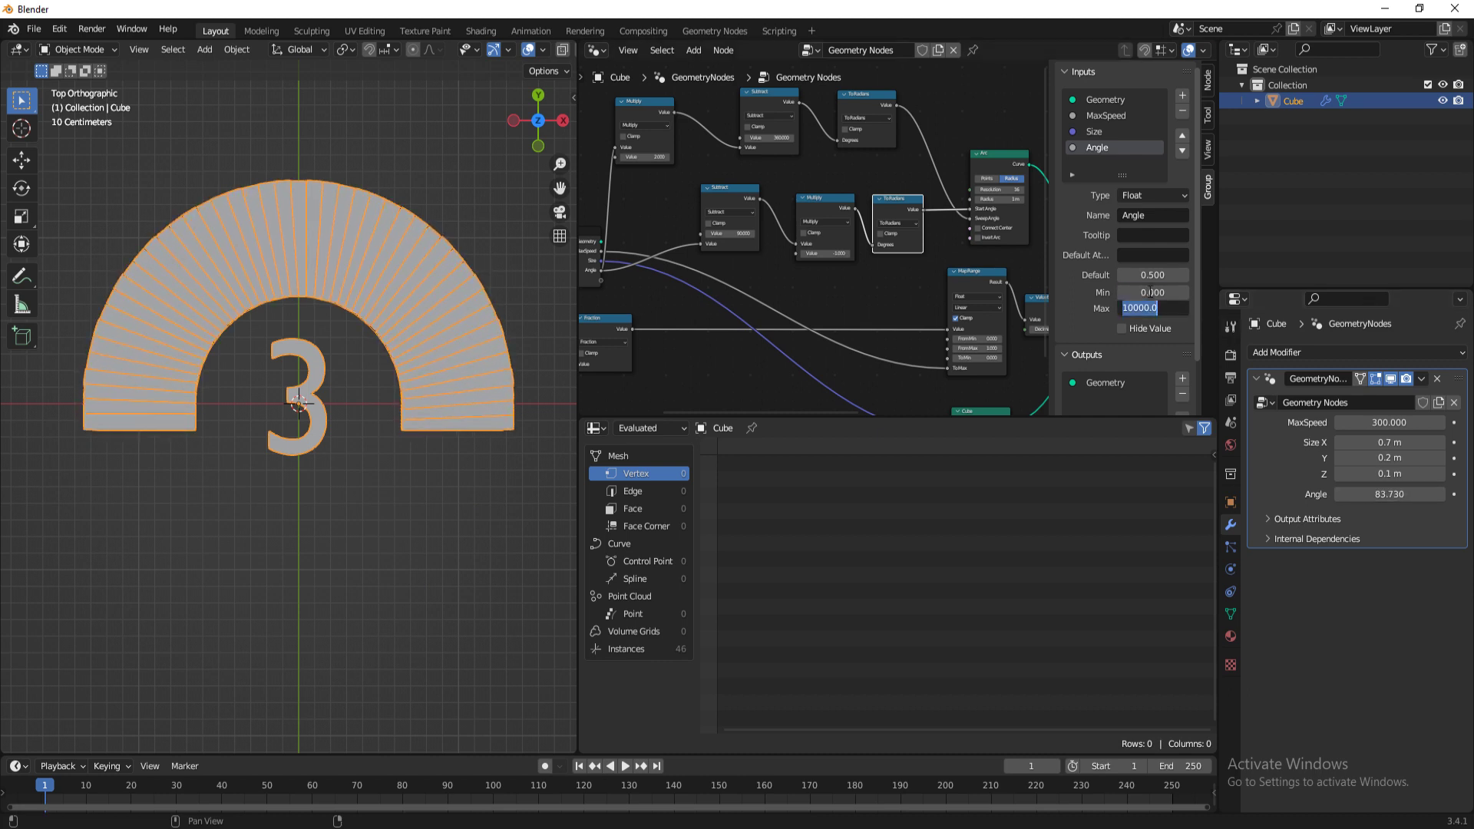
pyautogui.write('90')
pyautogui.press('Return')
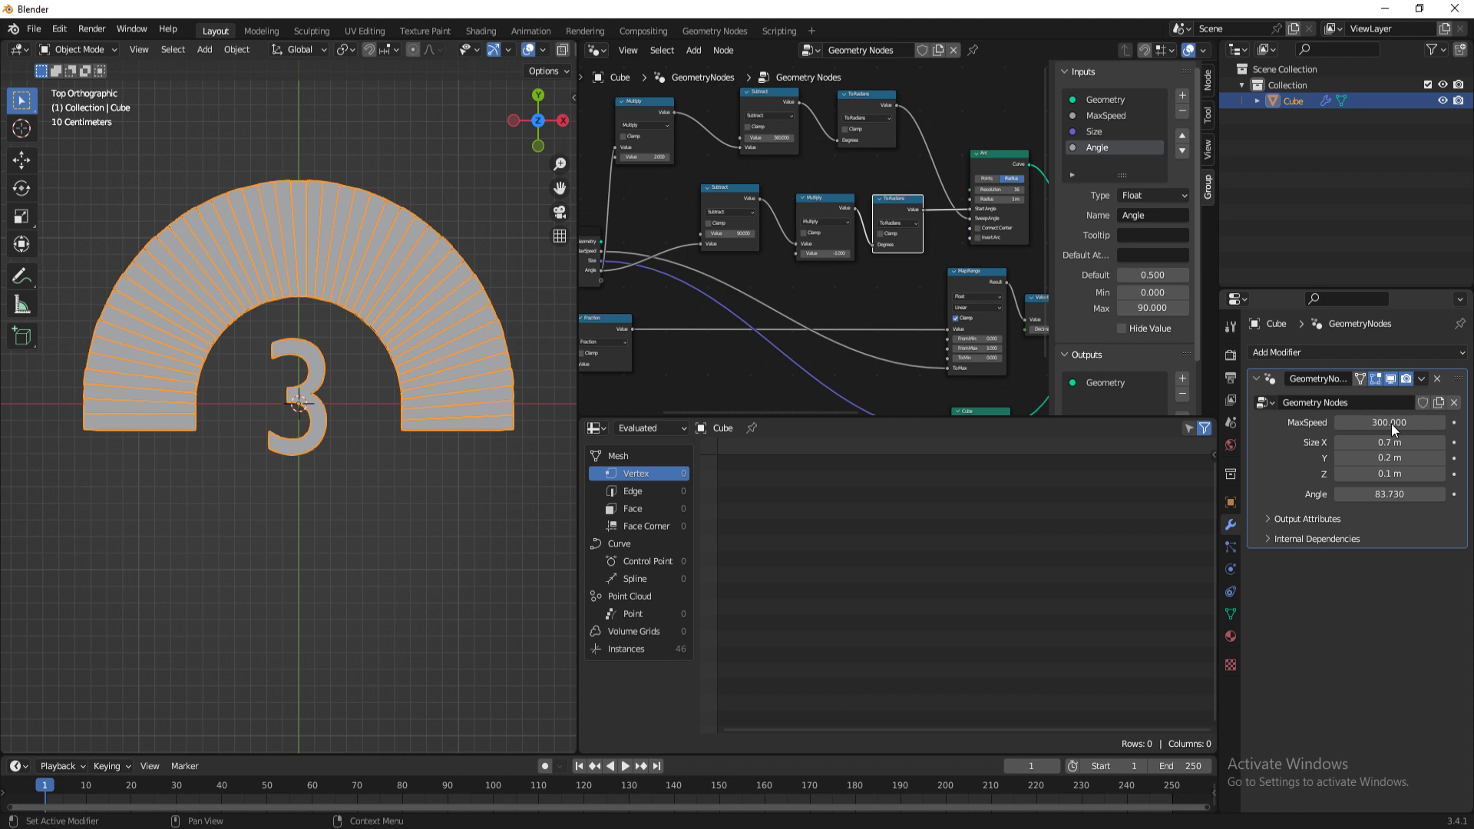
# Step: Reset the modifier's Angle to 0, raise it to 90, and inspect the ends of the arc in the viewport
pyautogui.click(1405, 494)
pyautogui.write('0')
pyautogui.press('Return')
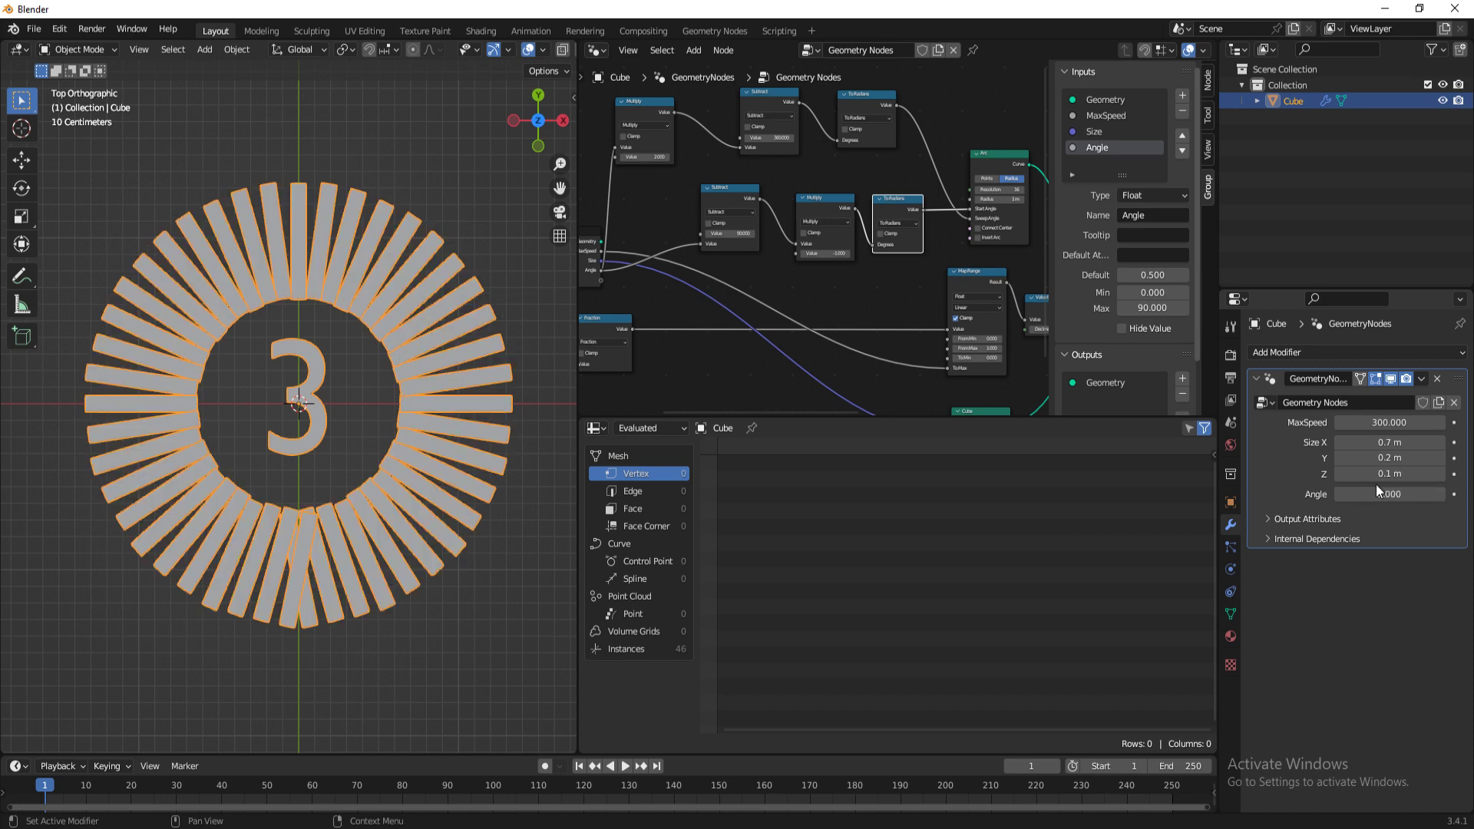
pyautogui.moveTo(1365, 498); pyautogui.dragTo(1444, 497)
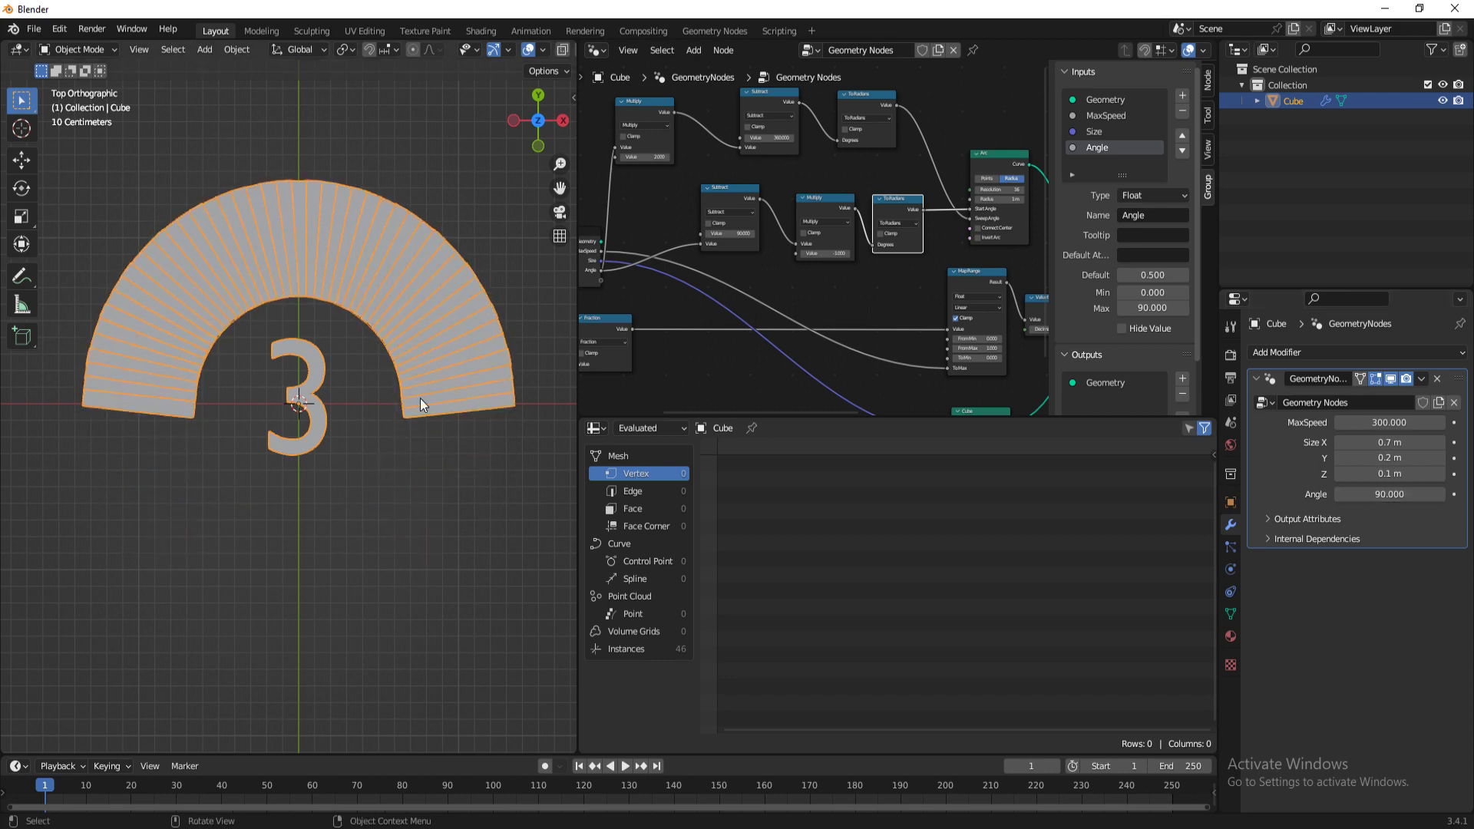
pyautogui.keyDown('ctrl'); pyautogui.hscroll(3, 799, 307); pyautogui.keyUp('ctrl')
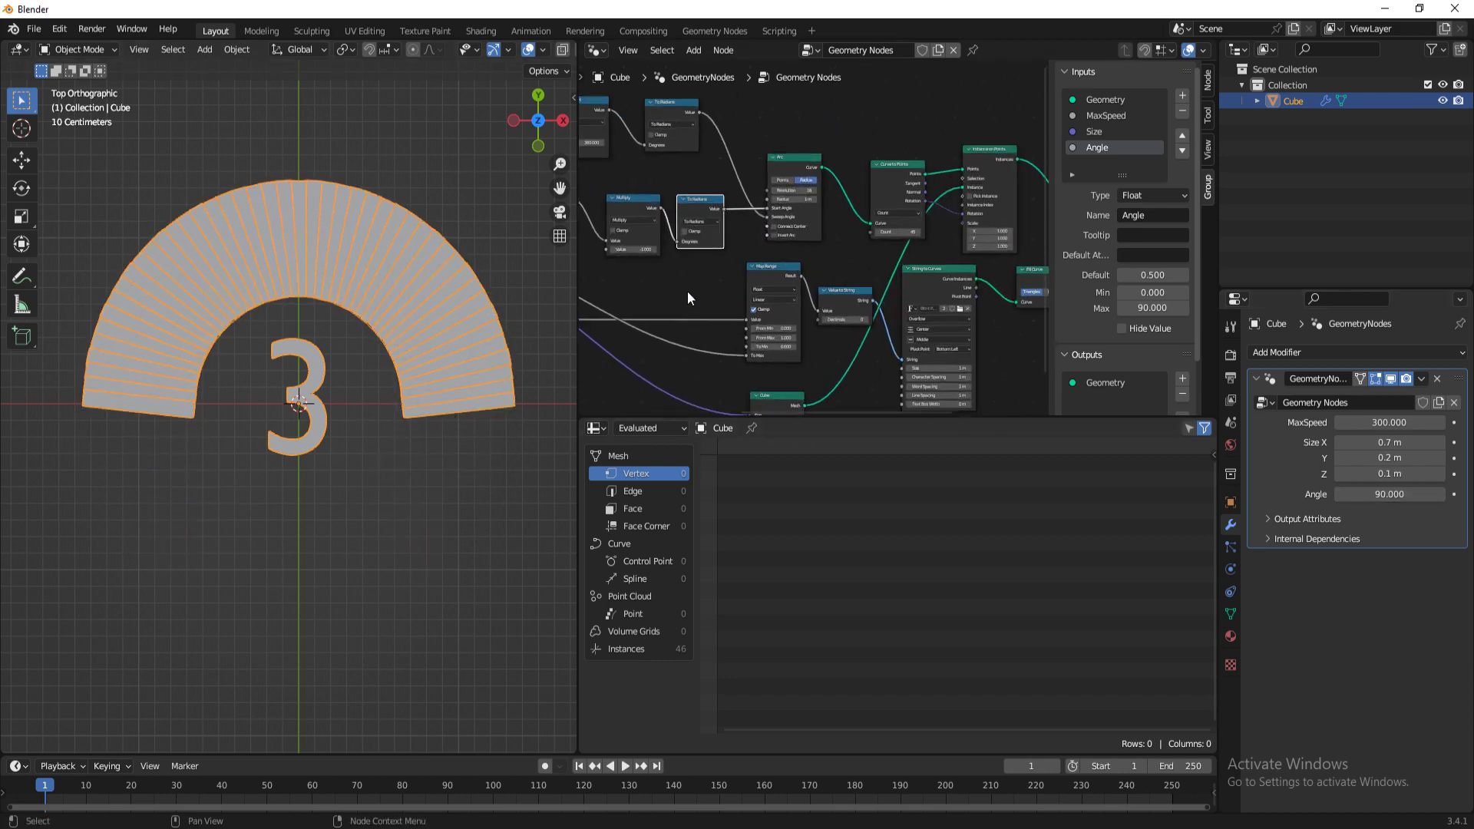
pyautogui.scroll(3, 441, 412)
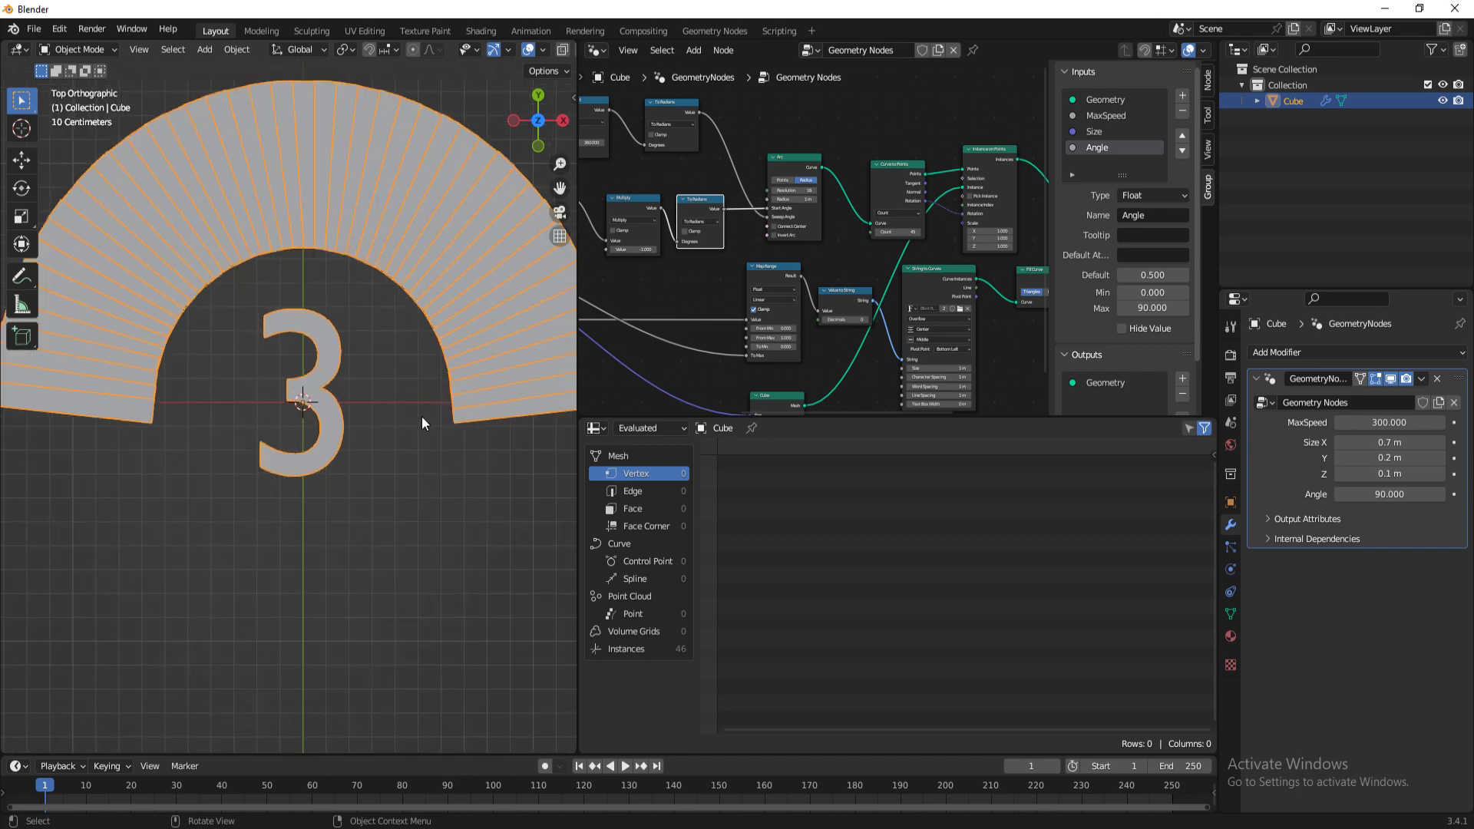
pyautogui.scroll(-3, 422, 416)
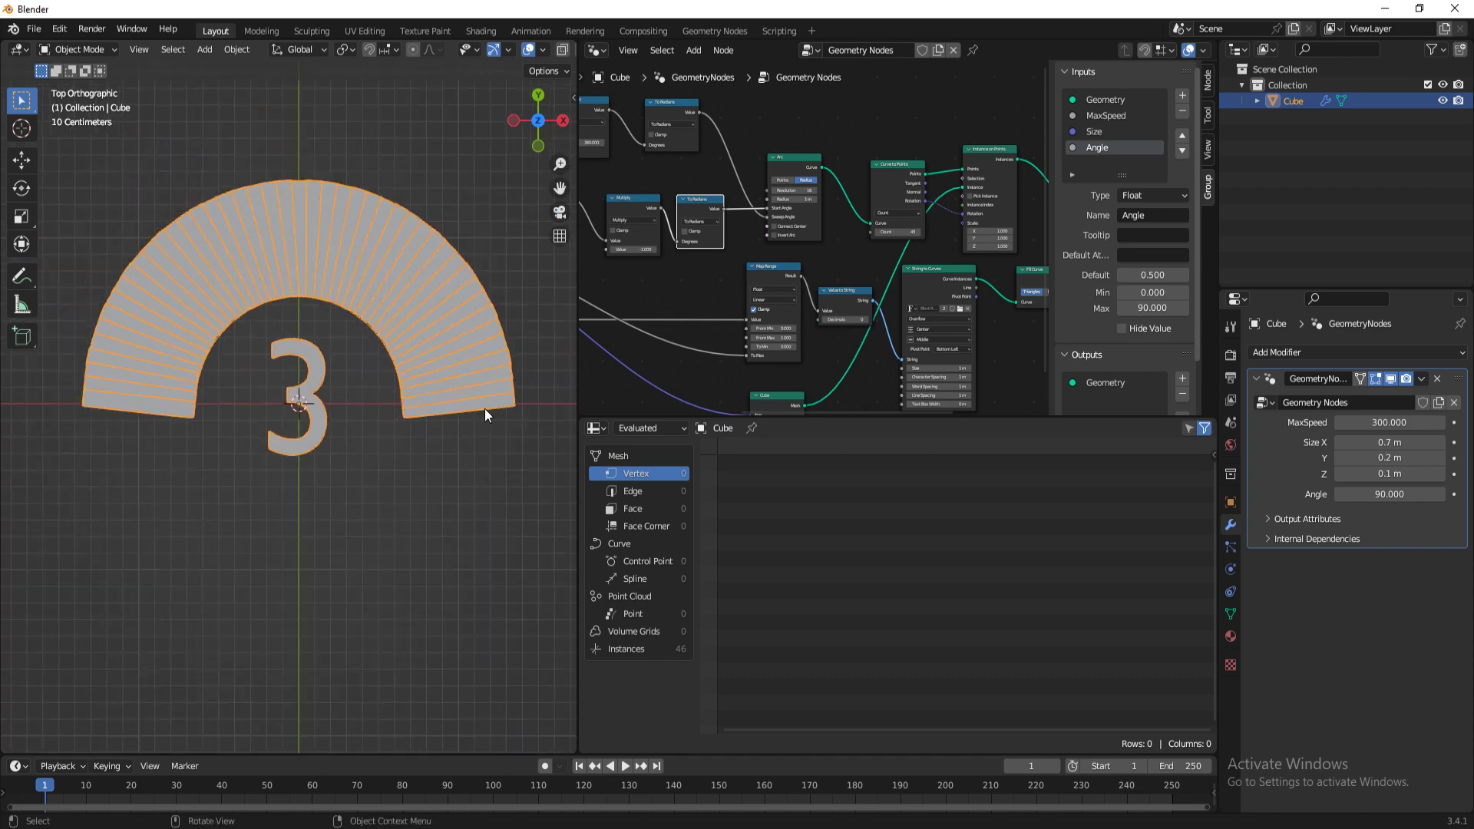
# Step: Raise the Curve to Points count to 67, set the Arc's resolution to 200, and deselect the speedometer
pyautogui.scroll(1, 822, 250)
pyautogui.moveTo(915, 231); pyautogui.dragTo(932, 231)
pyautogui.moveTo(773, 179); pyautogui.dragTo(826, 179)
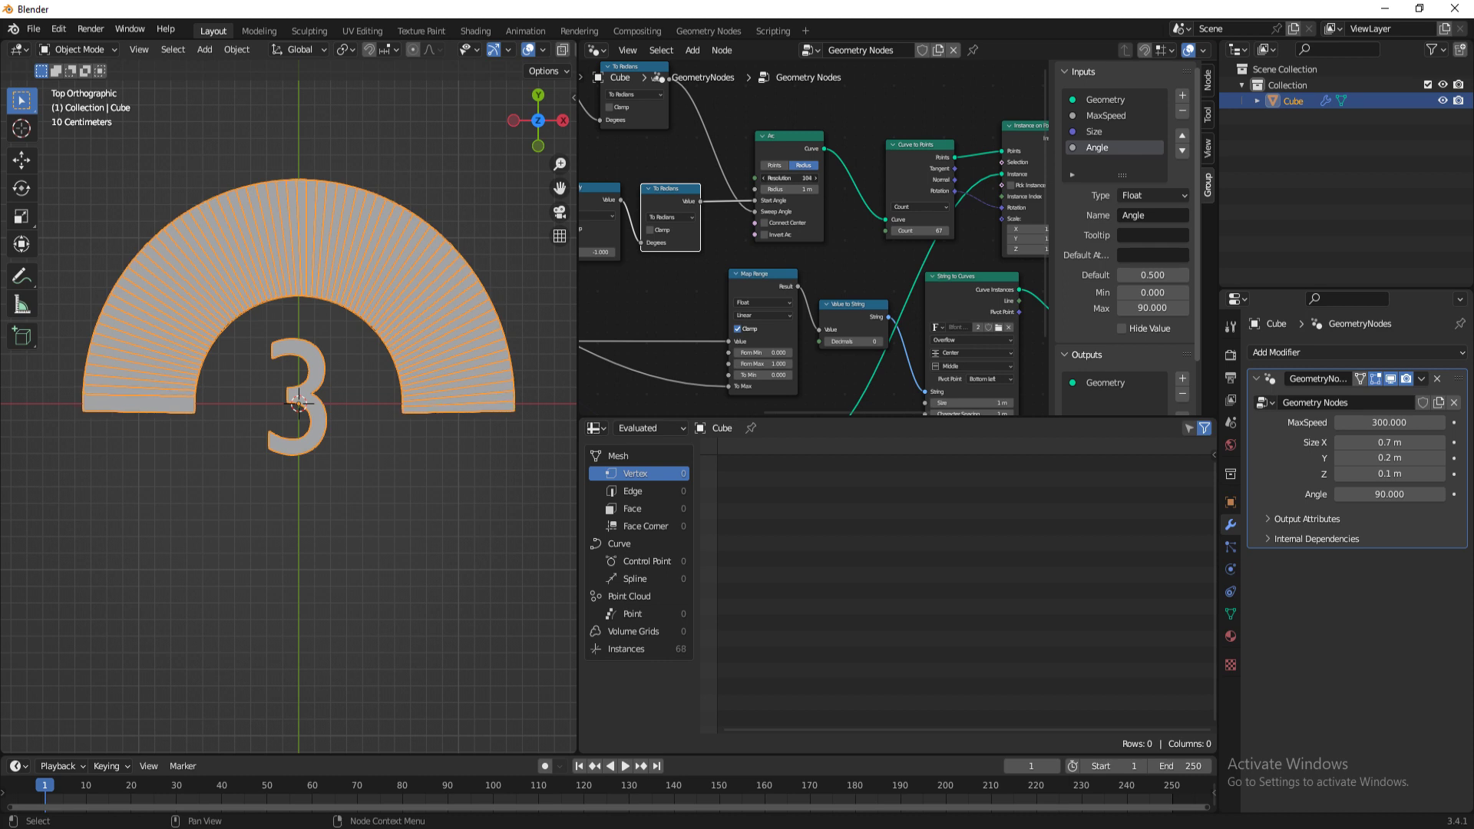
pyautogui.click(777, 179)
pyautogui.write('200')
pyautogui.press('Return')
pyautogui.click(384, 473)
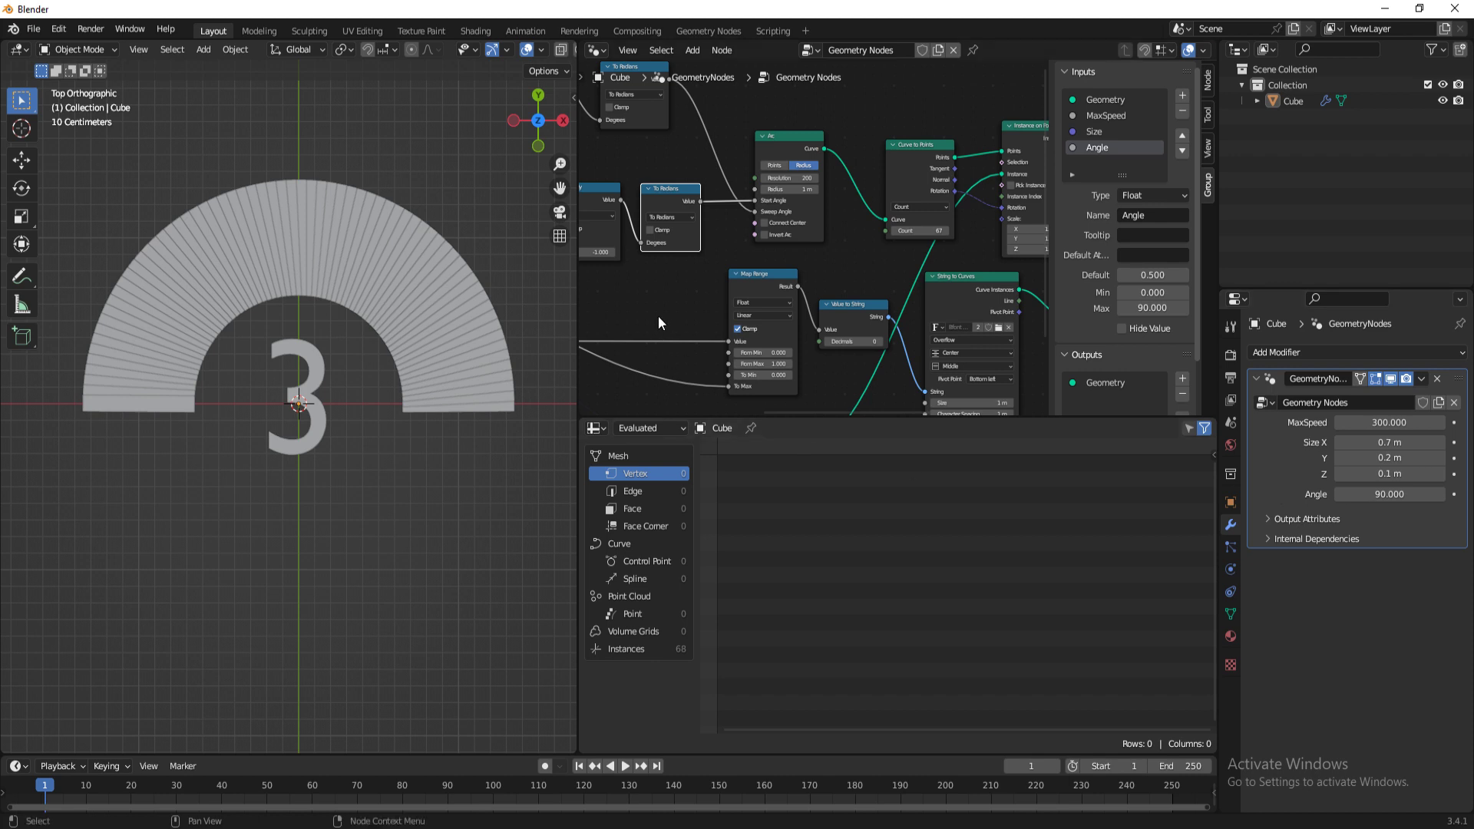
# Step: Expose the Curve to Points count as a Group Input parameter and set the modifier's Count to 15
pyautogui.scroll(-1, 799, 284)
pyautogui.moveTo(855, 258); pyautogui.dragTo(958, 241, button='middle')
pyautogui.moveTo(612, 251); pyautogui.dragTo(960, 208)
pyautogui.moveTo(1367, 514)
pyautogui.mouseDown()
pyautogui.moveTo(1305, 514)
pyautogui.moveTo(1374, 514)
pyautogui.moveTo(1356, 514)
pyautogui.mouseUp()
# Step: Reduce the speed text by trying a String to Curves size of 0.5 m and settling on 0.7 m
pyautogui.scroll(-1, 927, 321)
pyautogui.moveTo(977, 322); pyautogui.dragTo(799, 309, button='middle')
pyautogui.scroll(3, 800, 308)
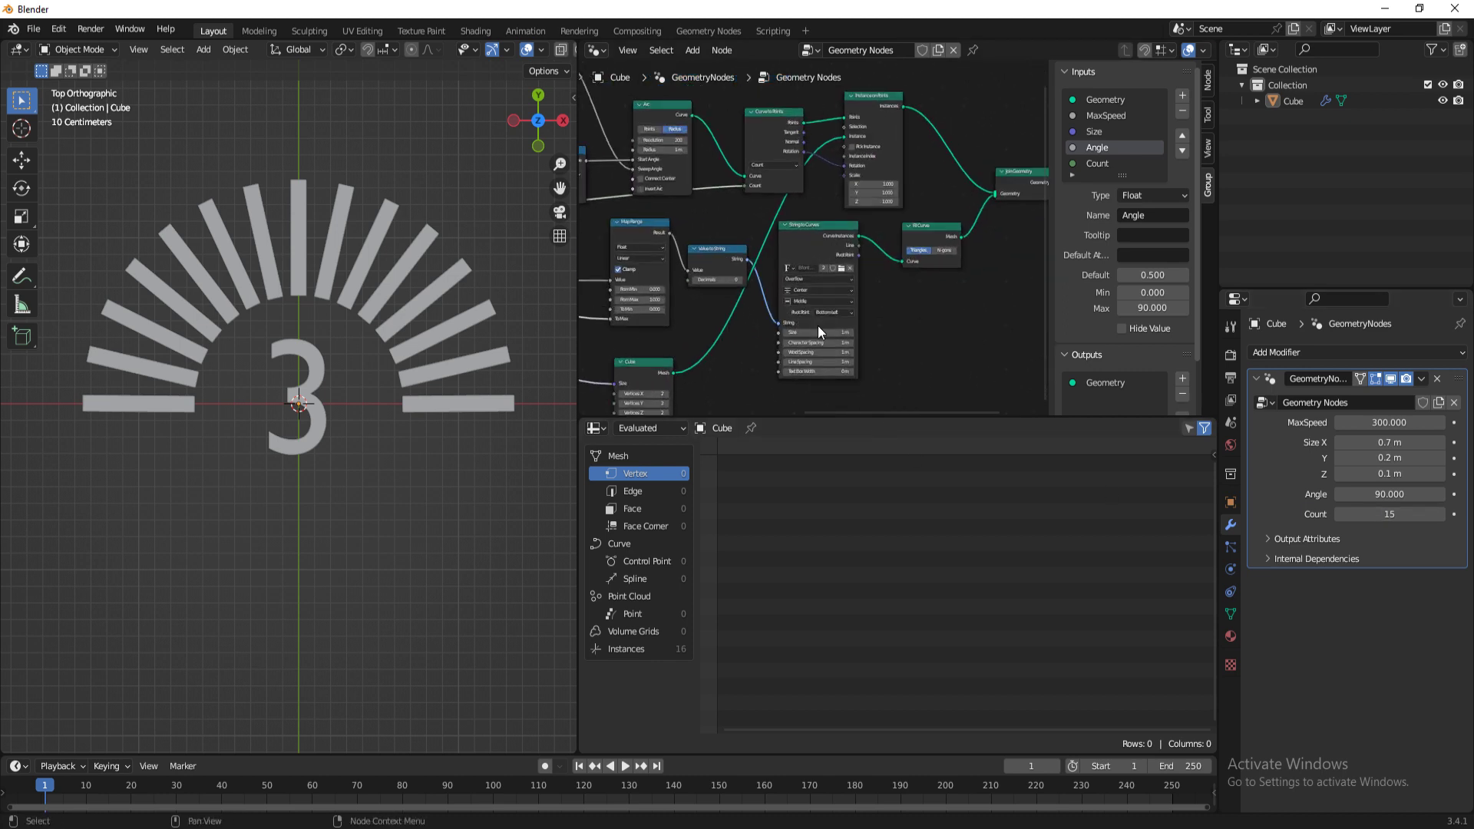
pyautogui.click(828, 317)
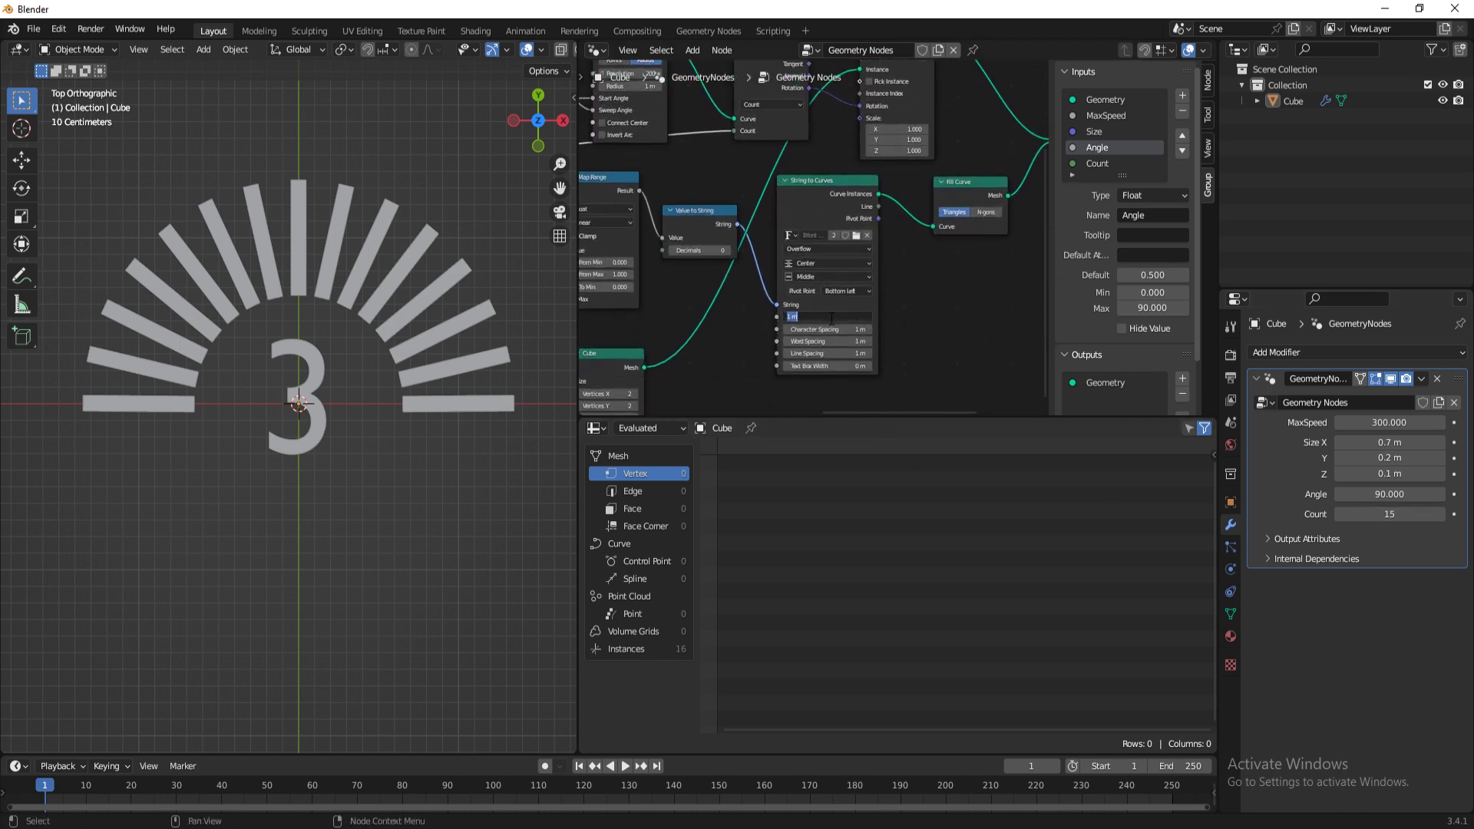
pyautogui.write('.5')
pyautogui.press('Return')
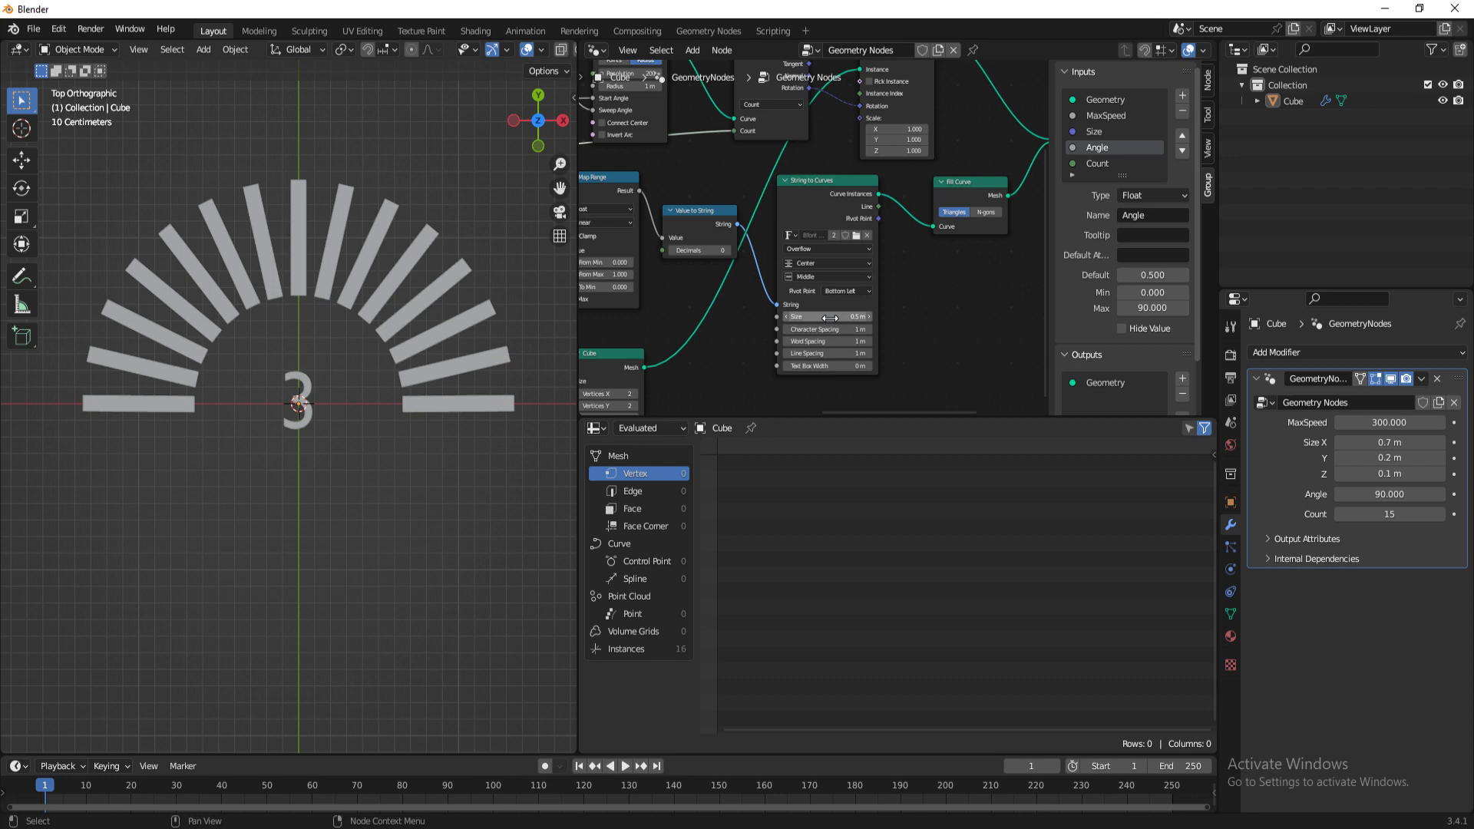
pyautogui.click(830, 317)
pyautogui.press('Return')
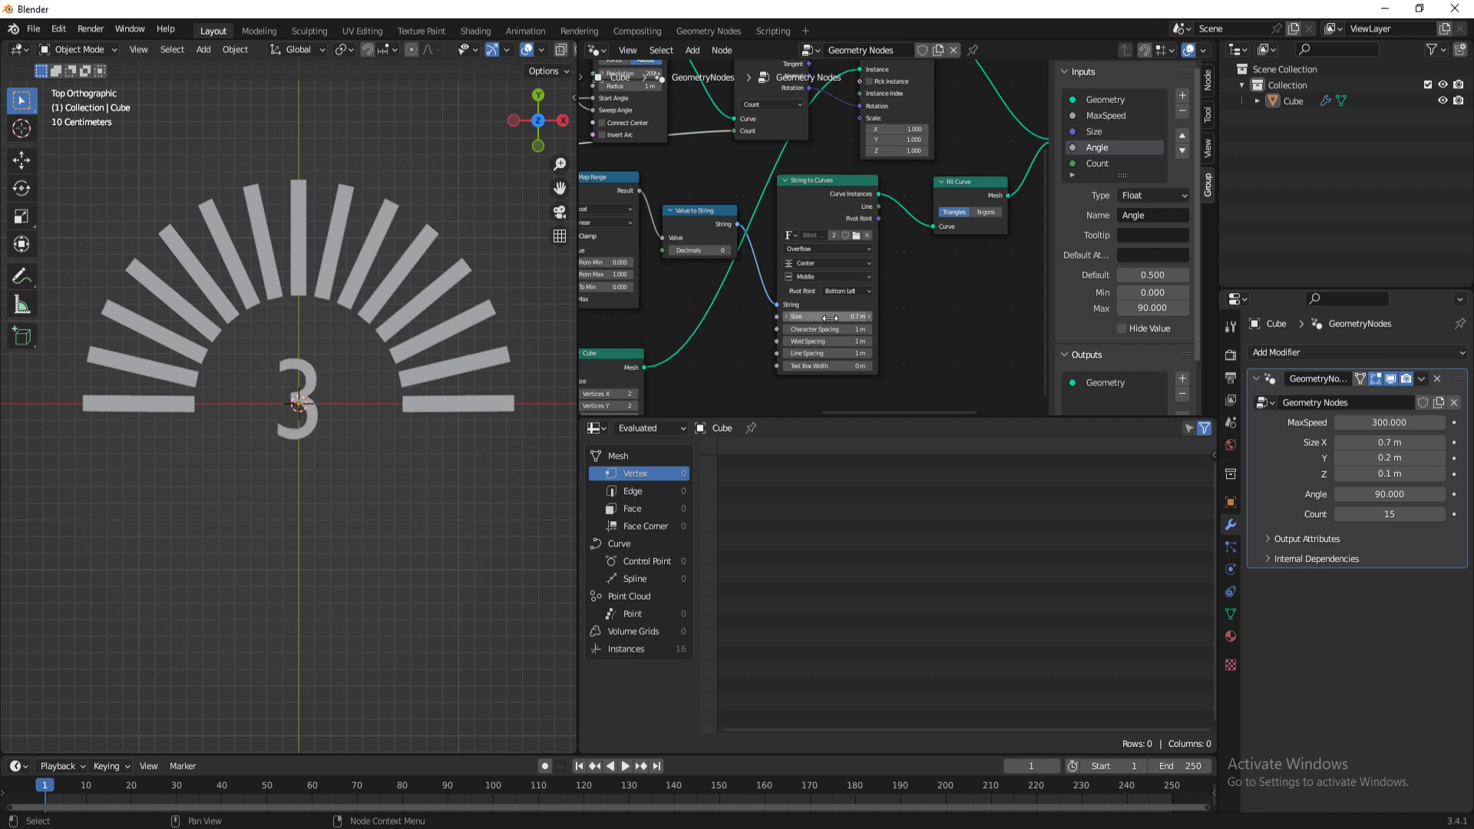
# Step: Expose the String to Curves size as a Group Input parameter, keeping the modifier's text Size at 0.7 m
pyautogui.scroll(-2, 826, 317)
pyautogui.moveTo(688, 313); pyautogui.dragTo(844, 253, button='middle')
pyautogui.moveTo(656, 231); pyautogui.dragTo(753, 264, button='middle')
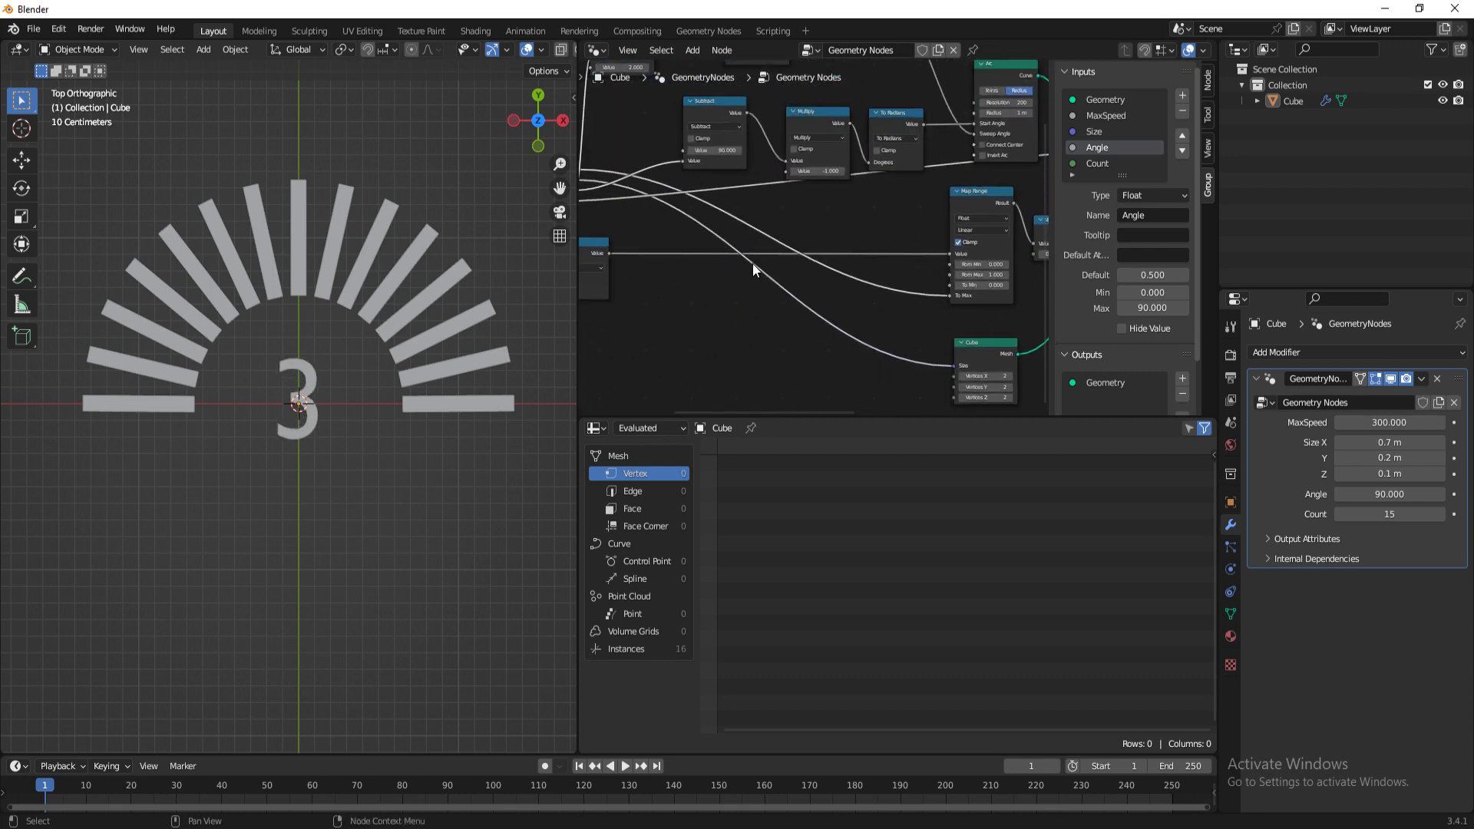
pyautogui.moveTo(661, 290); pyautogui.dragTo(755, 235, button='middle')
pyautogui.moveTo(808, 222); pyautogui.dragTo(1344, 210)
pyautogui.moveTo(992, 265); pyautogui.dragTo(960, 244)
pyautogui.moveTo(1425, 534)
pyautogui.mouseDown()
pyautogui.moveTo(1463, 534)
pyautogui.moveTo(1425, 533)
pyautogui.mouseUp()
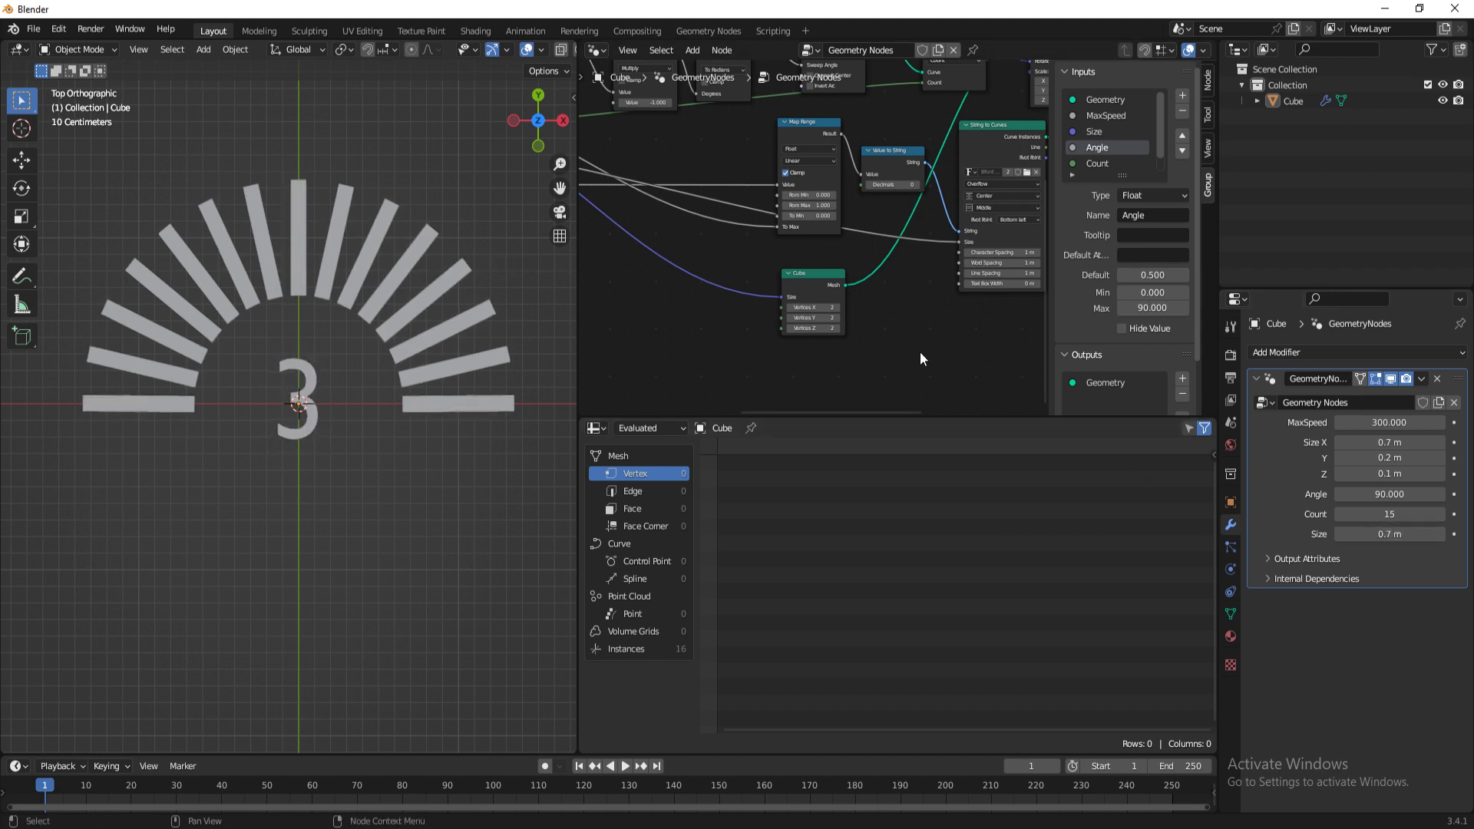
pyautogui.scroll(-2, 898, 353)
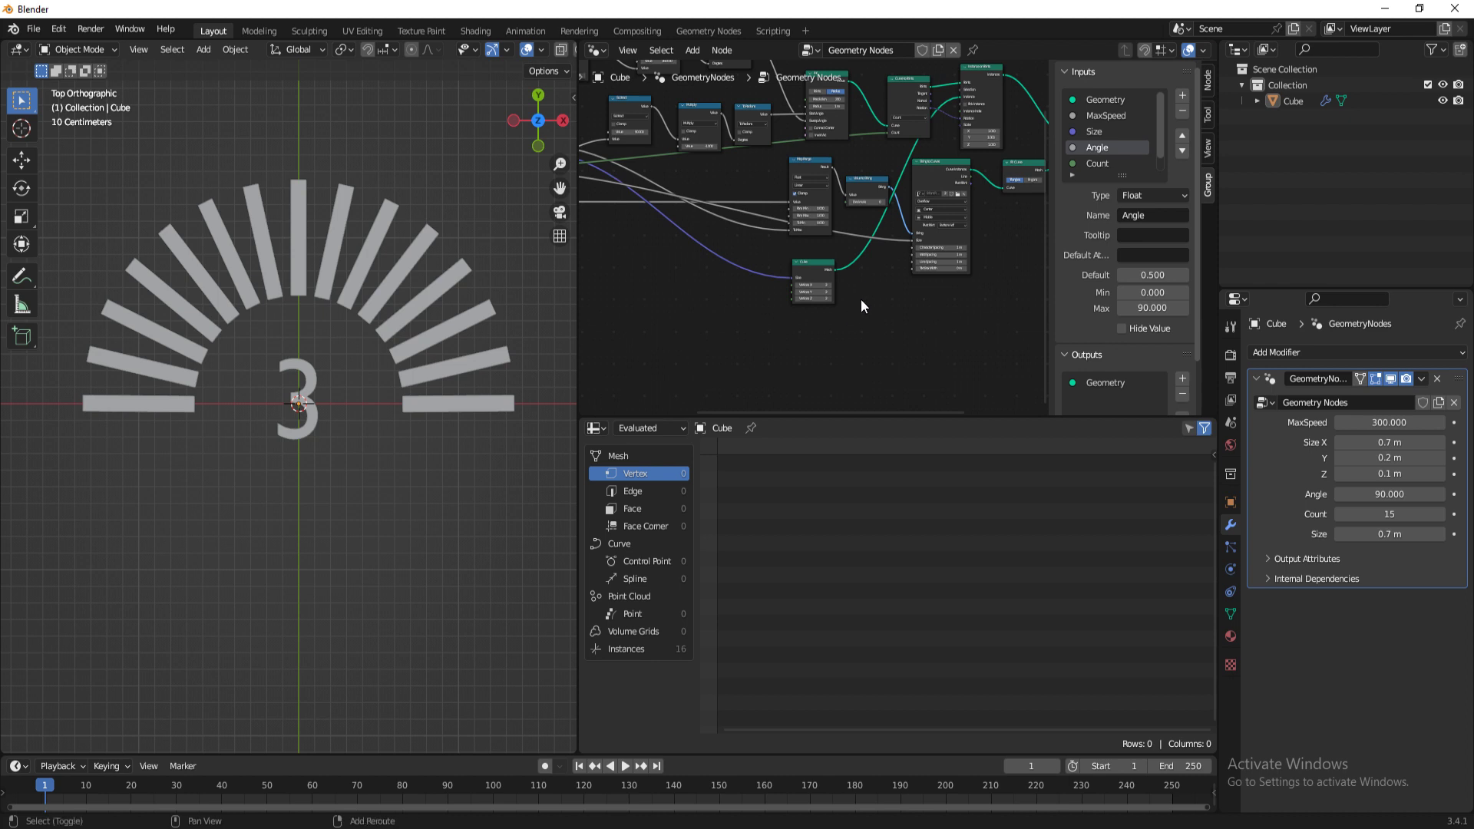
pyautogui.keyDown('shift'); pyautogui.moveTo(860, 298); pyautogui.dragTo(943, 309, button='middle'); pyautogui.keyUp('shift')
pyautogui.keyDown('shift'); pyautogui.moveTo(685, 282); pyautogui.dragTo(812, 292, button='middle'); pyautogui.keyUp('shift')
pyautogui.scroll(3, 808, 307)
pyautogui.click(141, 406)
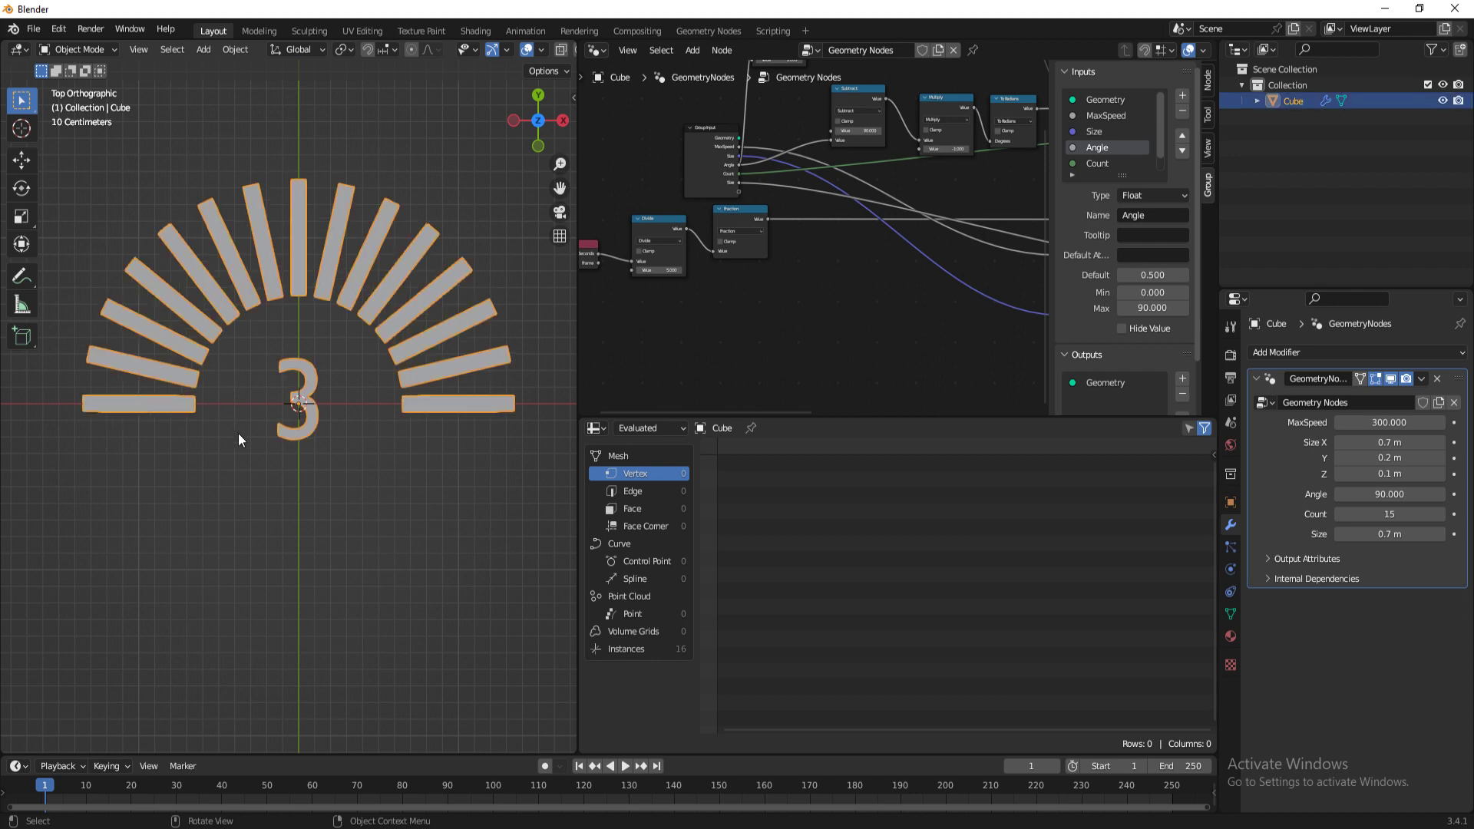
pyautogui.click(295, 358)
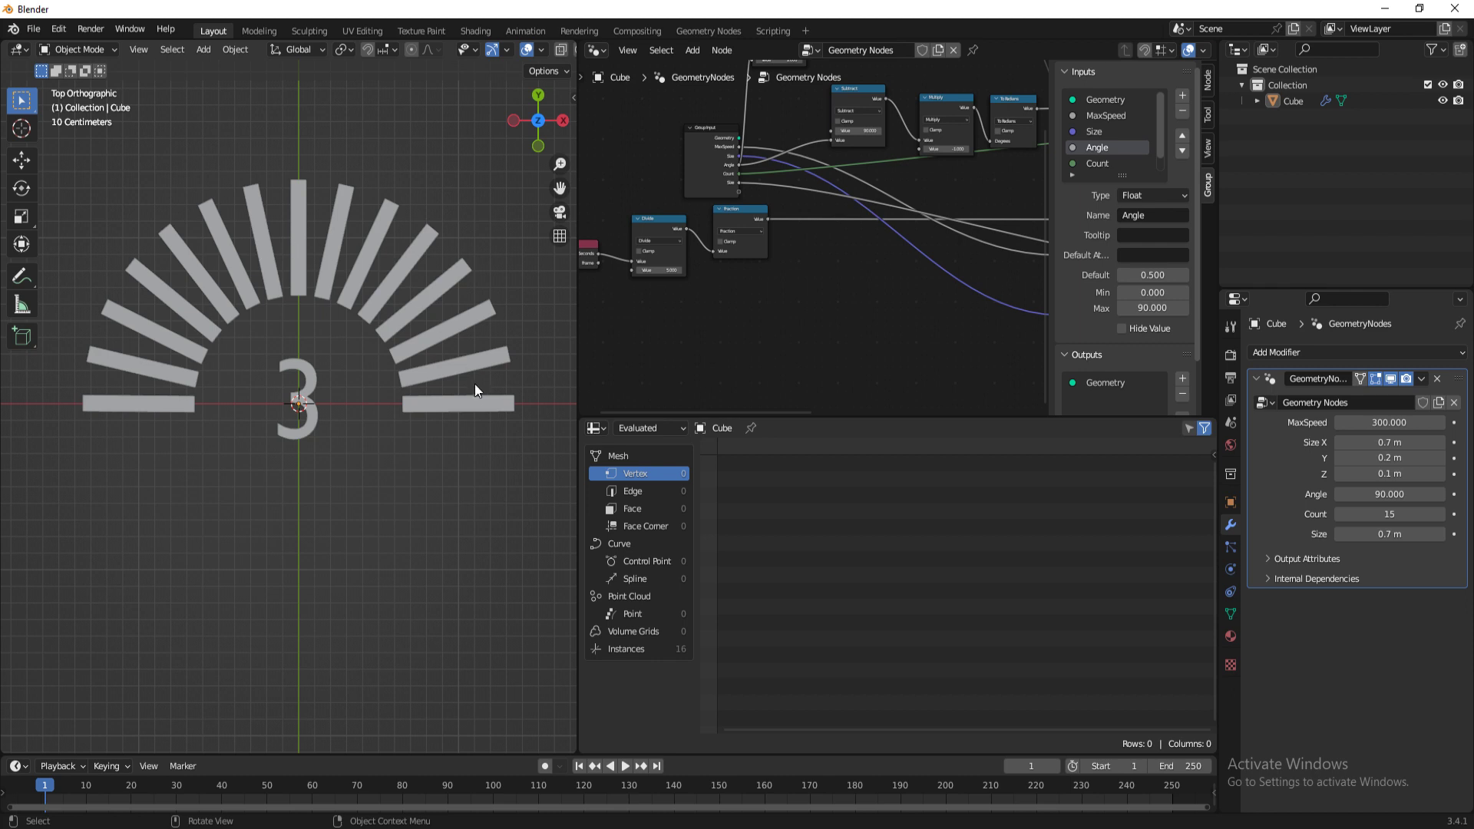
# Step: Move the Curve to Points node closer to the Arc, widening the gap before the Instance on Points node
pyautogui.scroll(-3, 906, 265)
pyautogui.moveTo(911, 242); pyautogui.dragTo(714, 326, button='middle')
pyautogui.scroll(2, 725, 184)
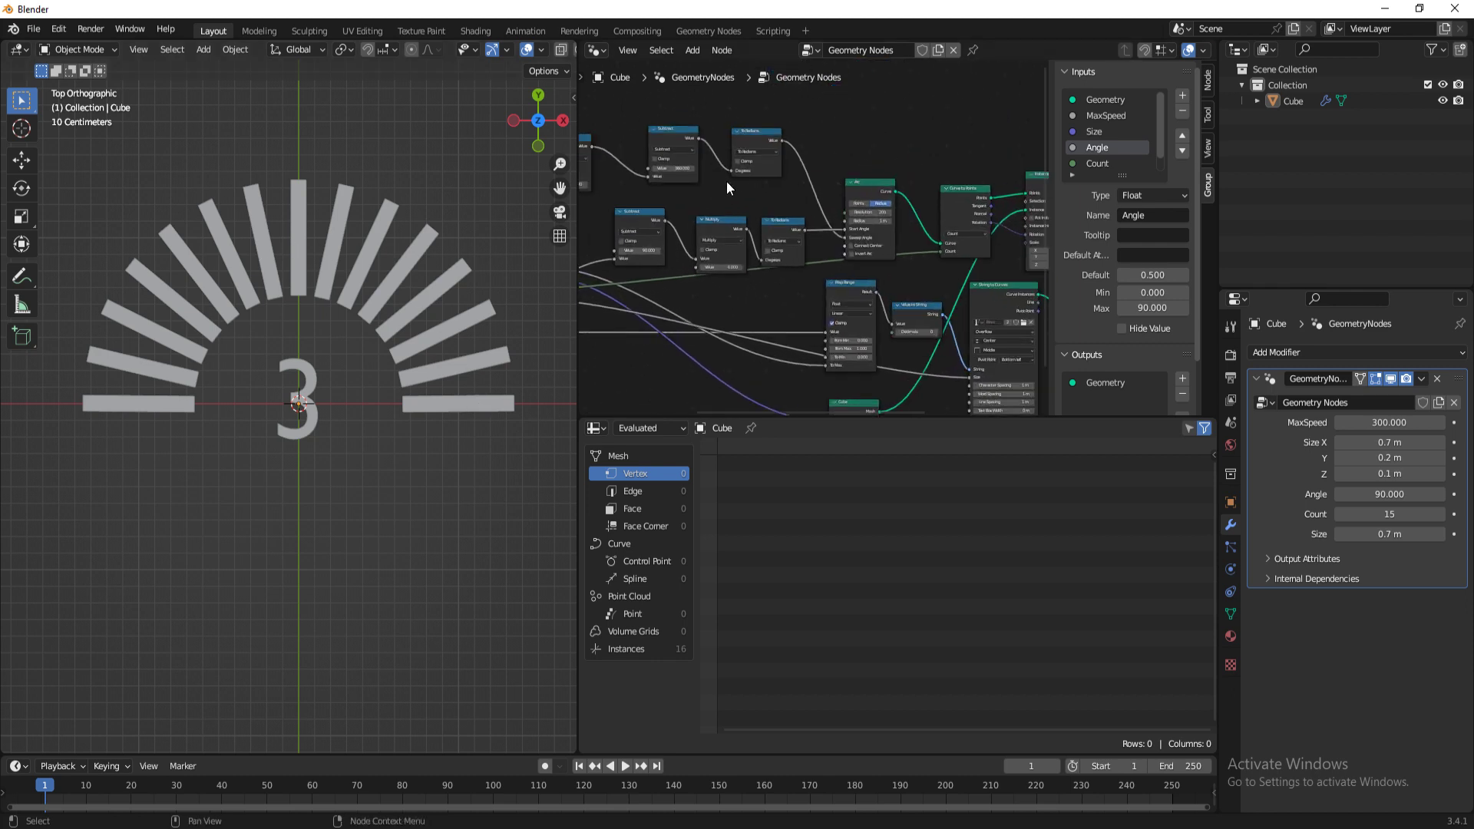
pyautogui.moveTo(968, 208); pyautogui.dragTo(807, 240, button='middle')
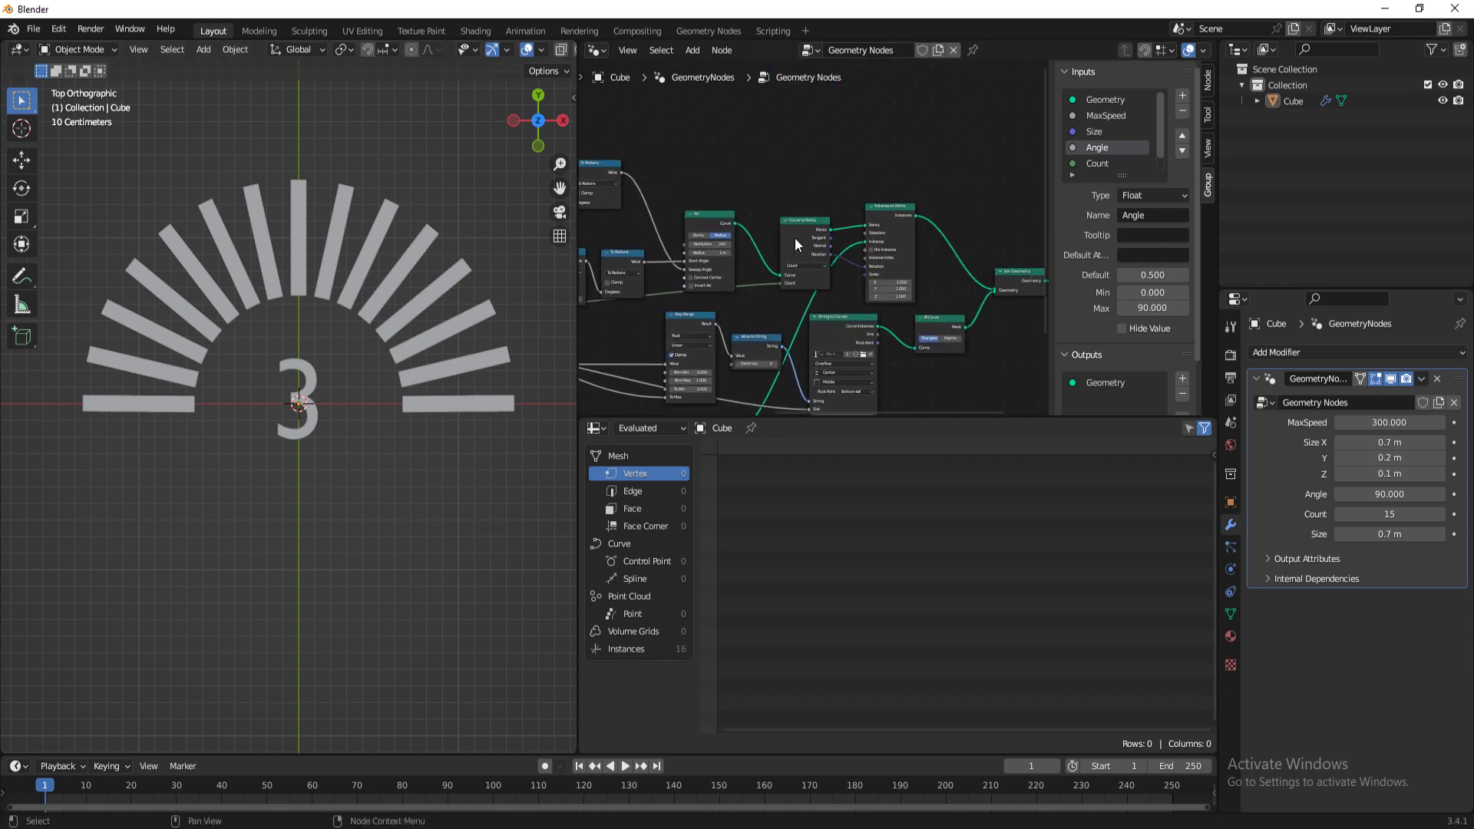
pyautogui.moveTo(795, 237); pyautogui.dragTo(774, 240)
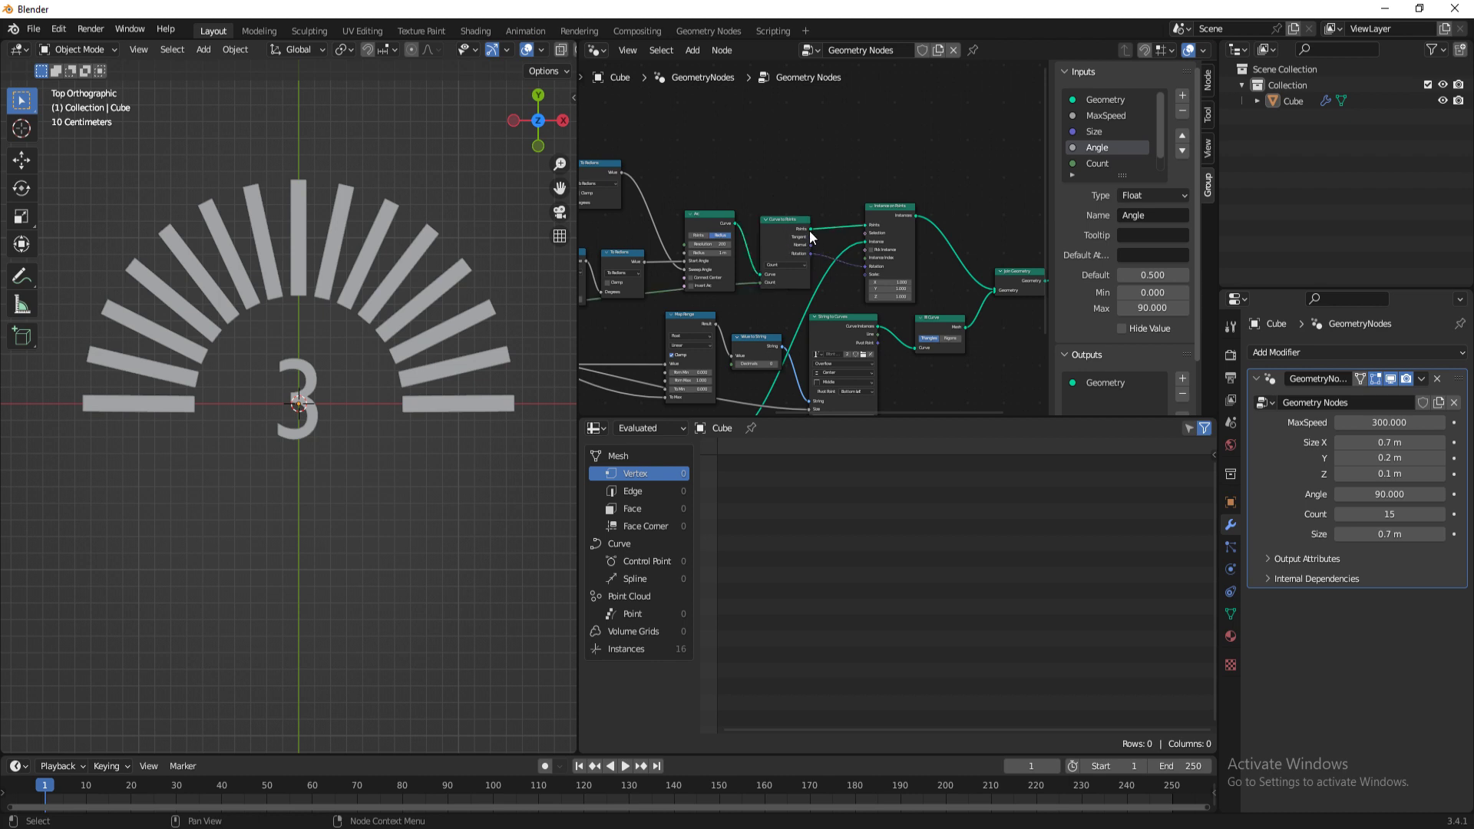
pyautogui.scroll(2, 802, 234)
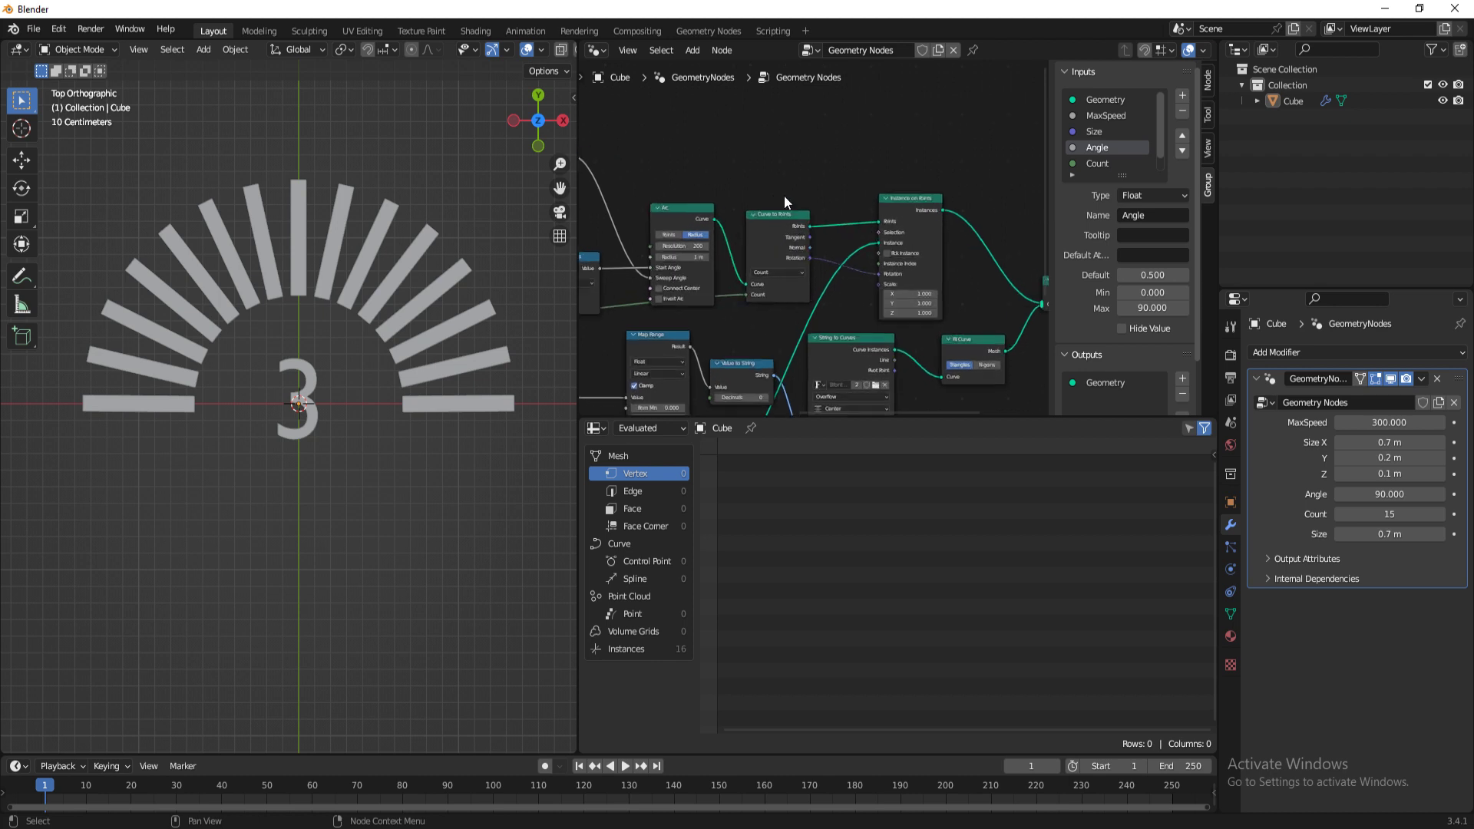
pyautogui.hotkey('shift', 'a')
pyautogui.write('s')
pyautogui.write('pos')
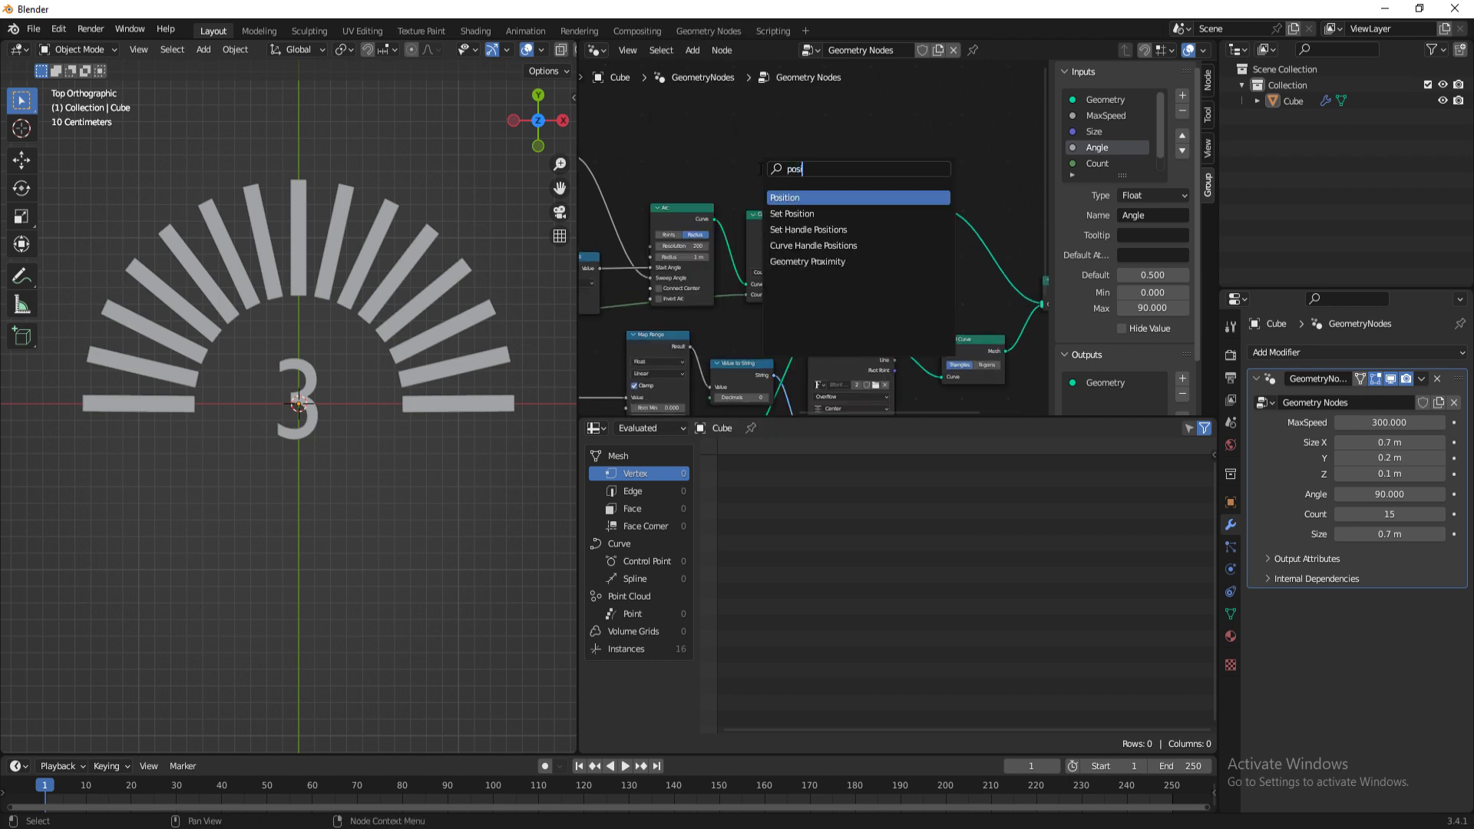
pyautogui.press('Return')
pyautogui.click(760, 175)
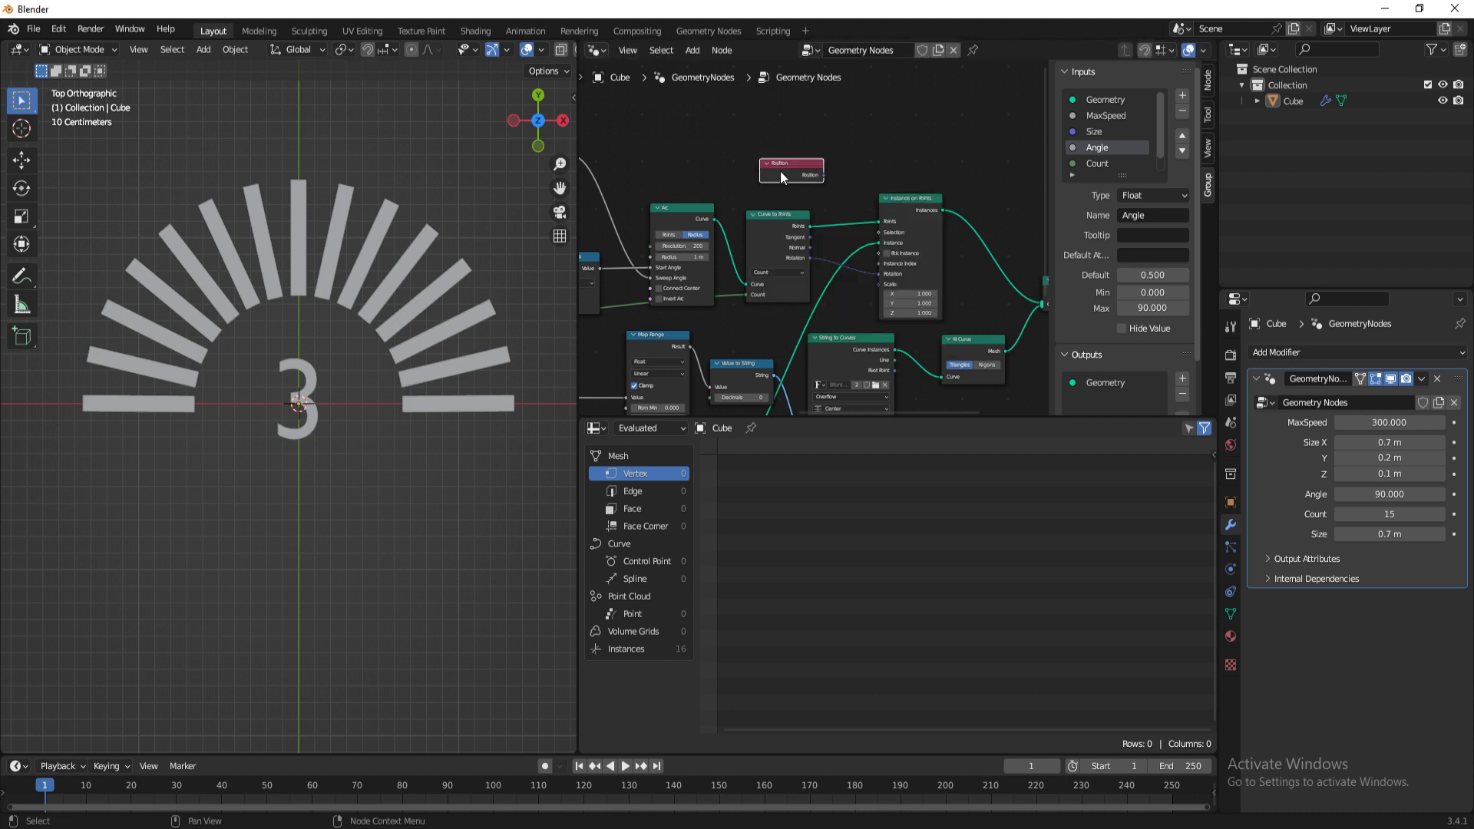
pyautogui.press('x')
pyautogui.scroll(-3, 822, 221)
pyautogui.scroll(7, 832, 215)
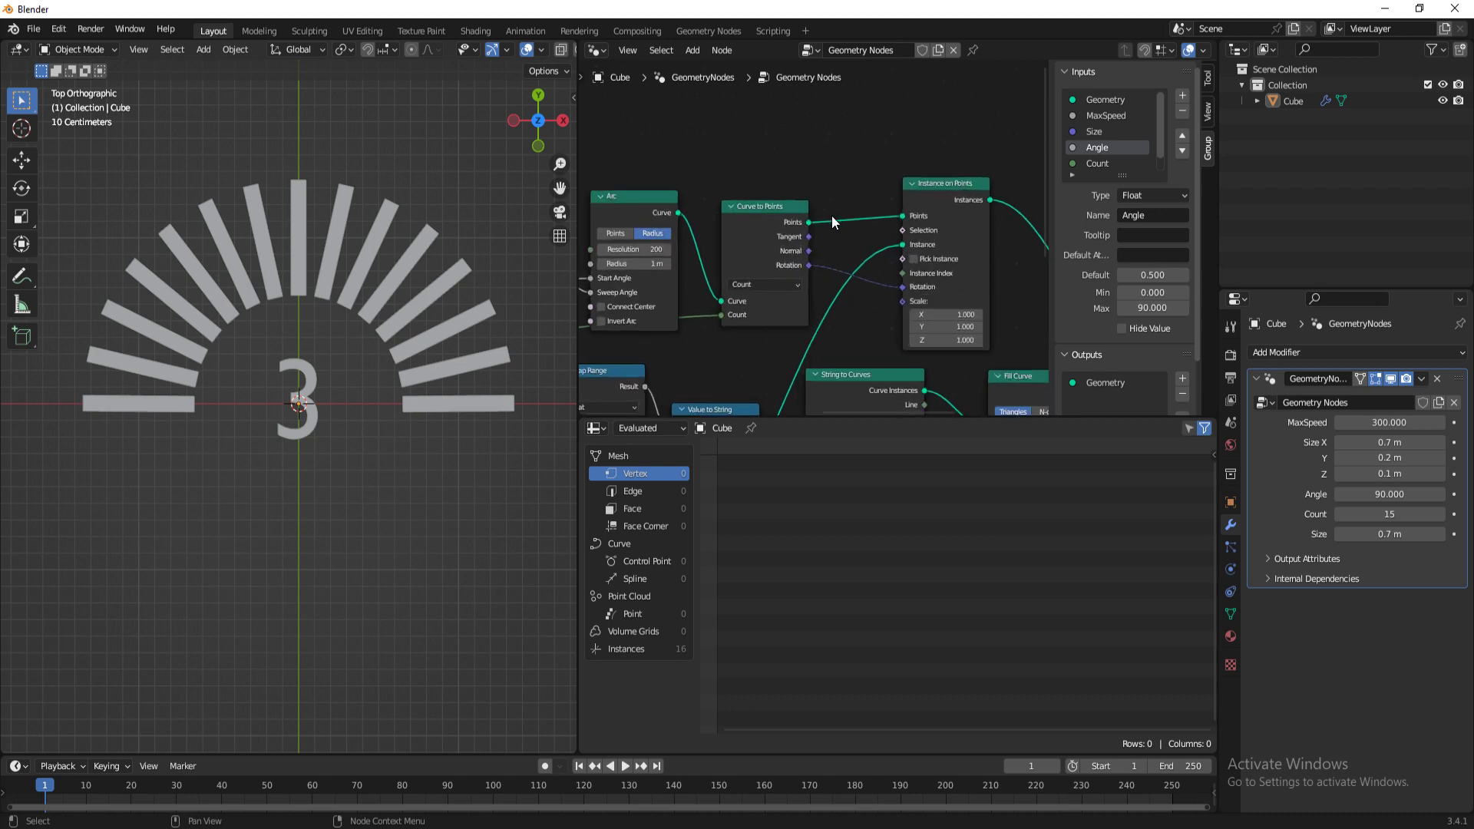
pyautogui.scroll(-2, 822, 216)
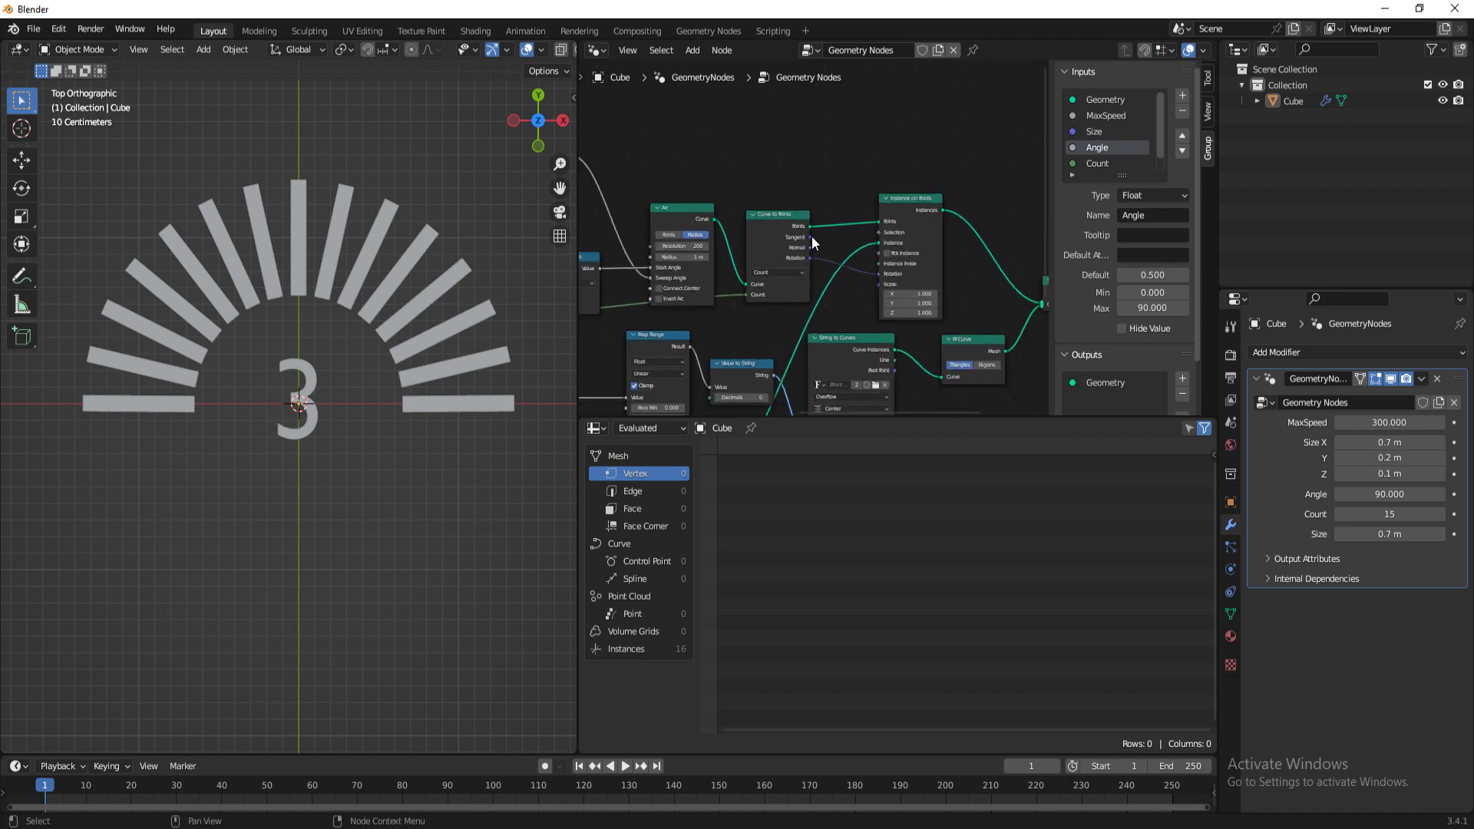
pyautogui.moveTo(810, 237); pyautogui.dragTo(832, 155)
pyautogui.write('rott')
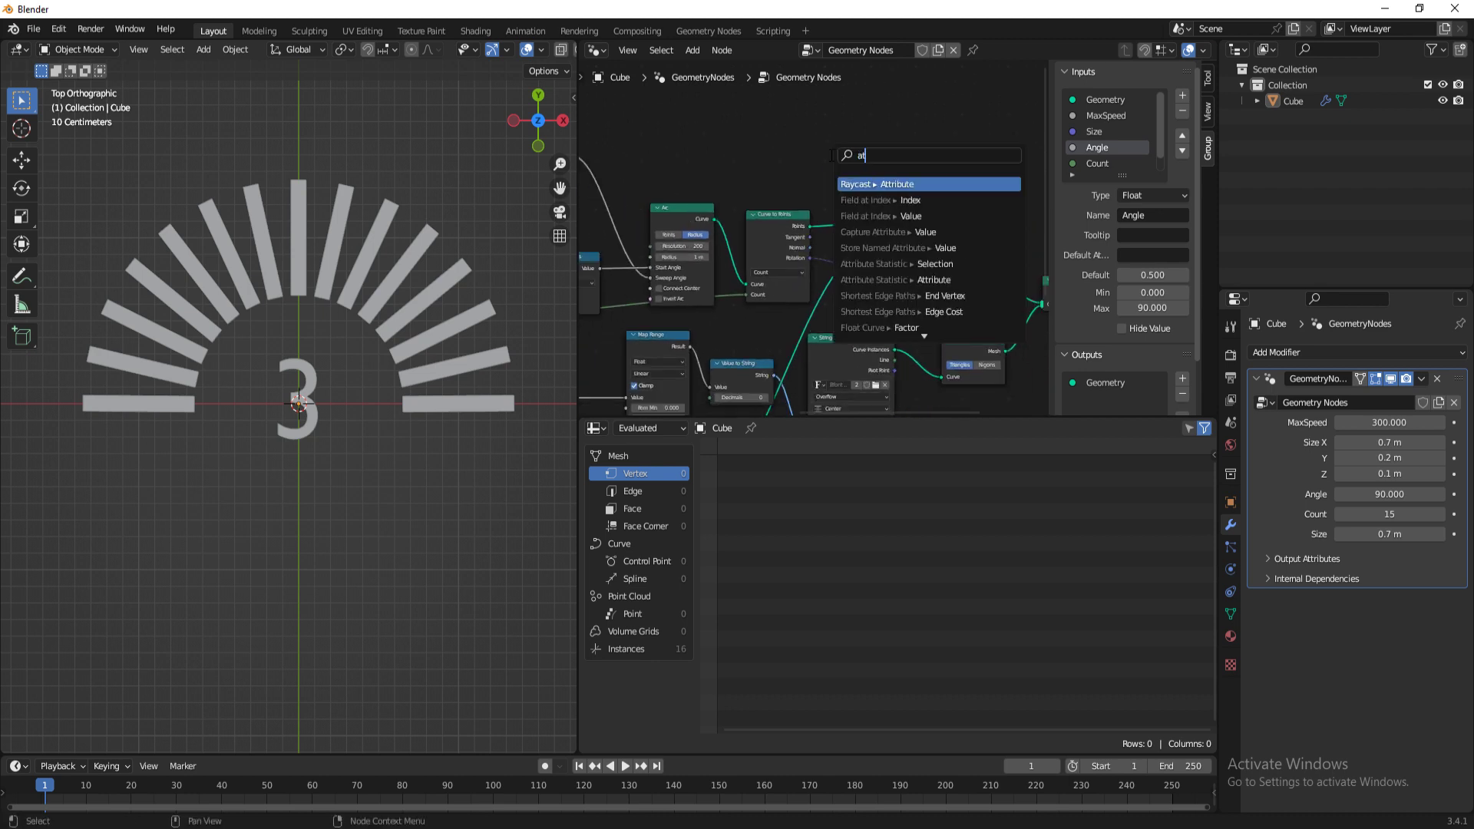
pyautogui.hotkey('ctrl', 'BackSpace')
pyautogui.write('math')
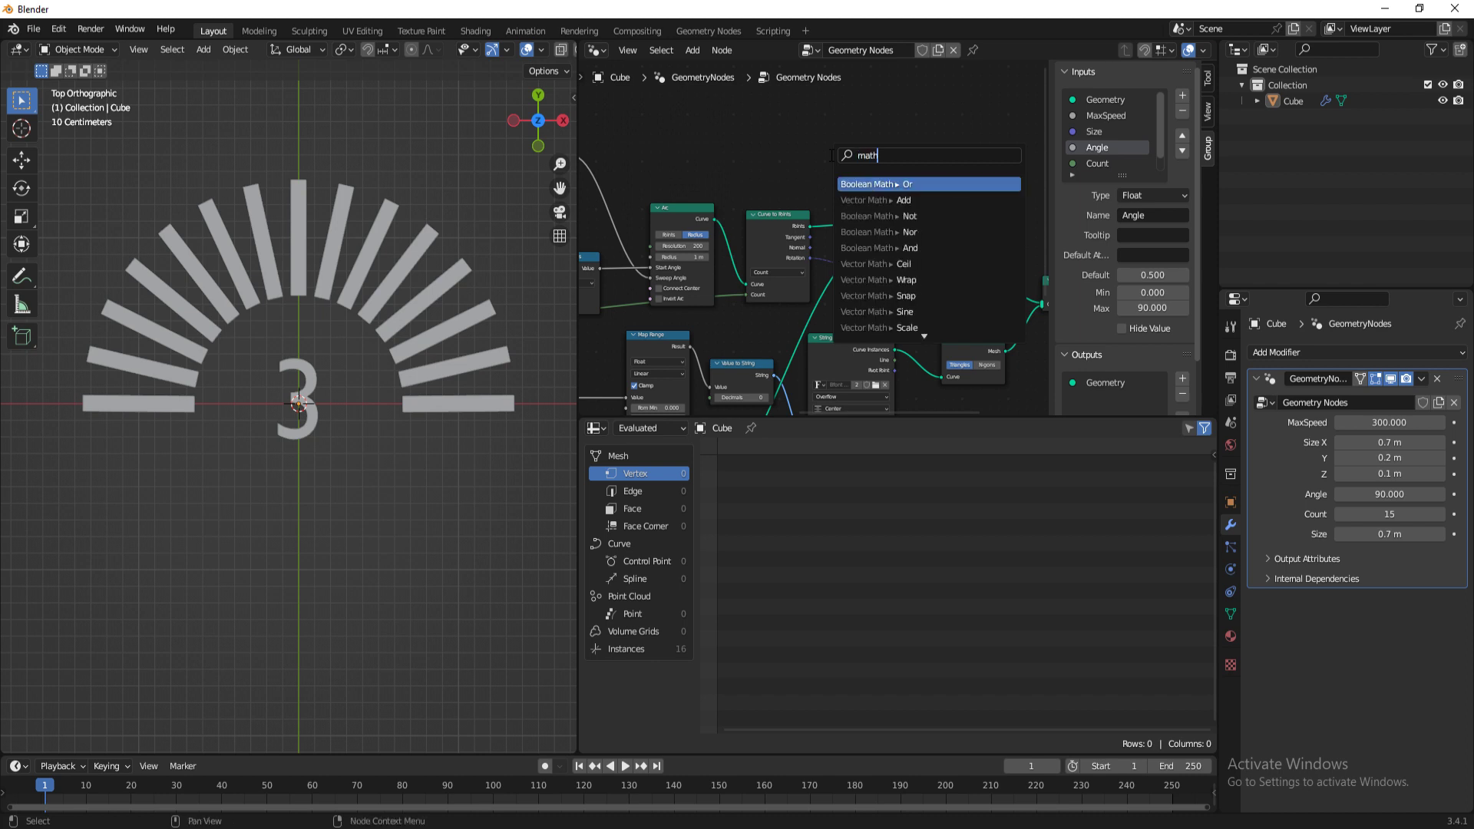
pyautogui.press('Escape')
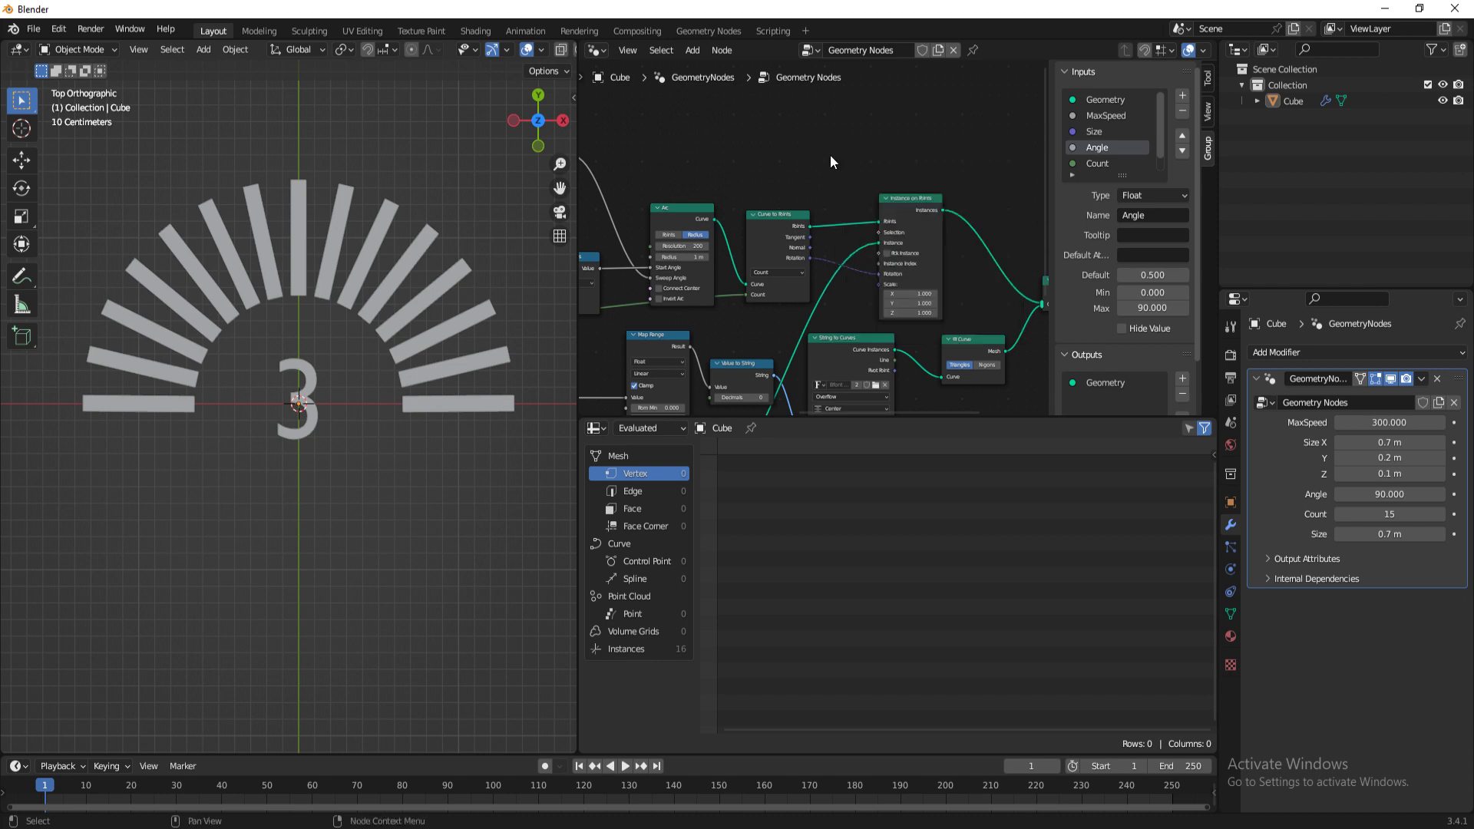
# Step: Add a Separate XYZ node above Instance on Points and feed it the Curve to Points Tangent output
pyautogui.hotkey('shift', 'a')
pyautogui.press('s')
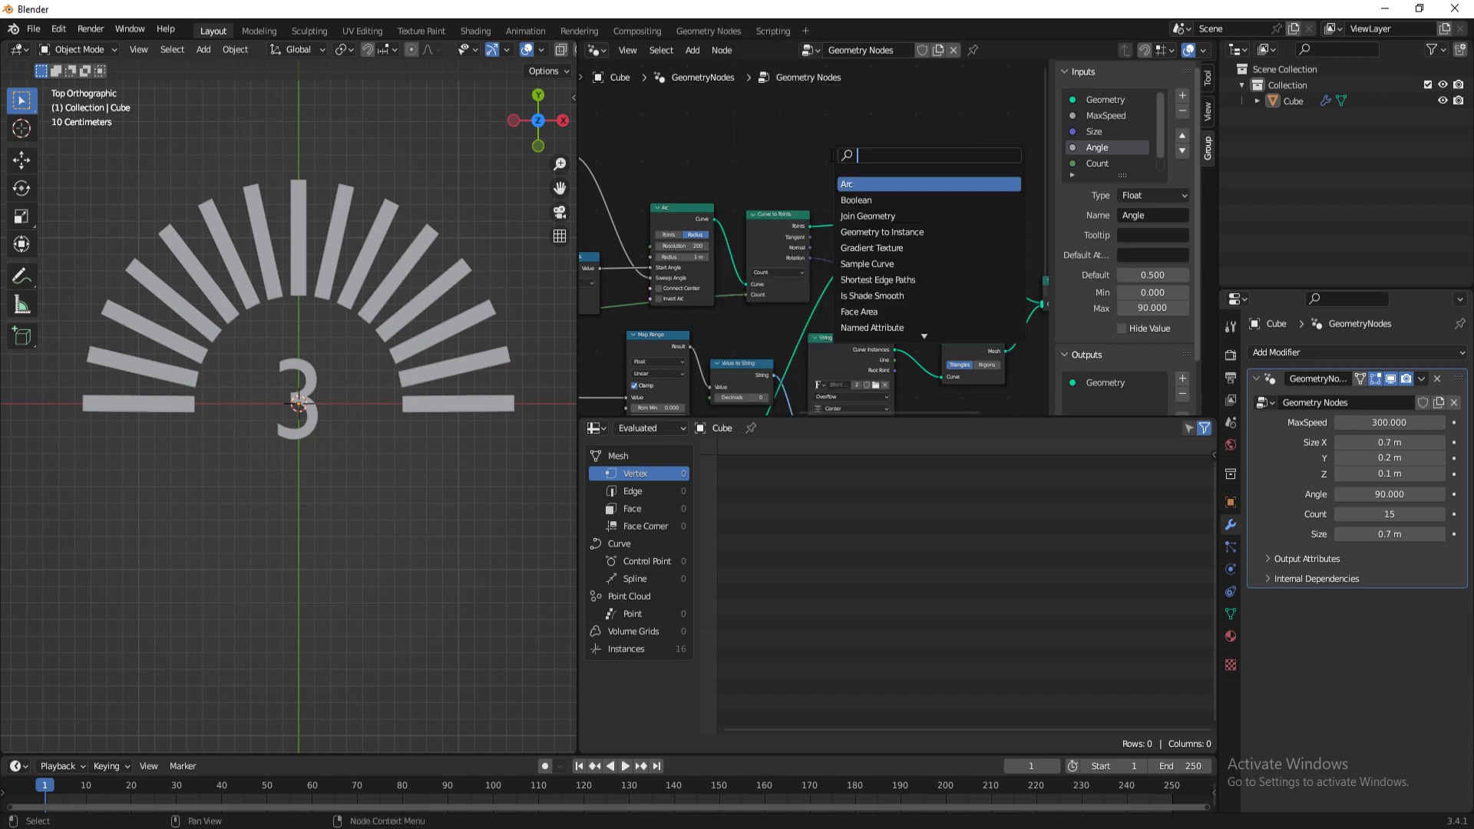
pyautogui.write('seper')
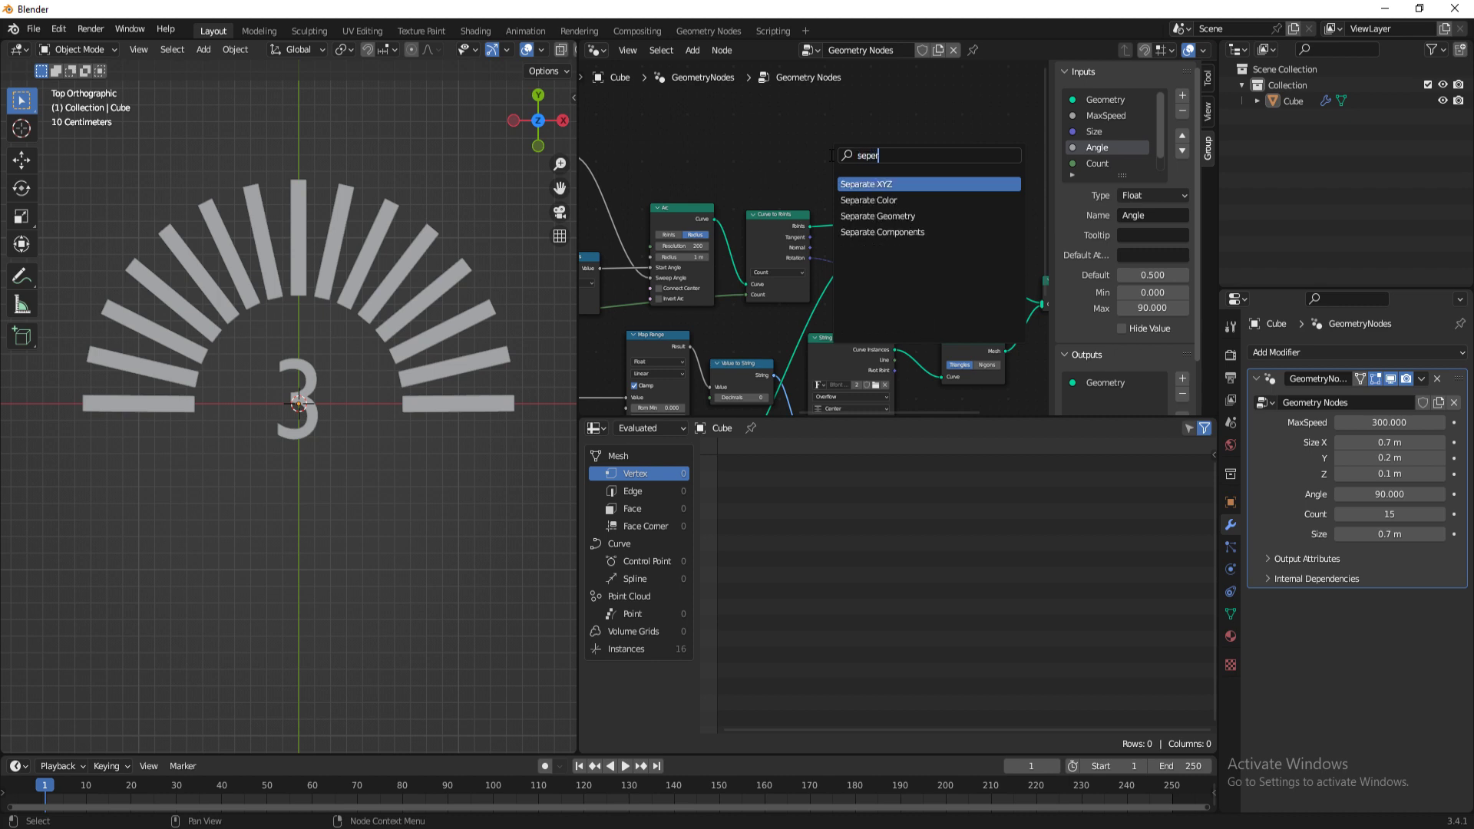
pyautogui.press('Return')
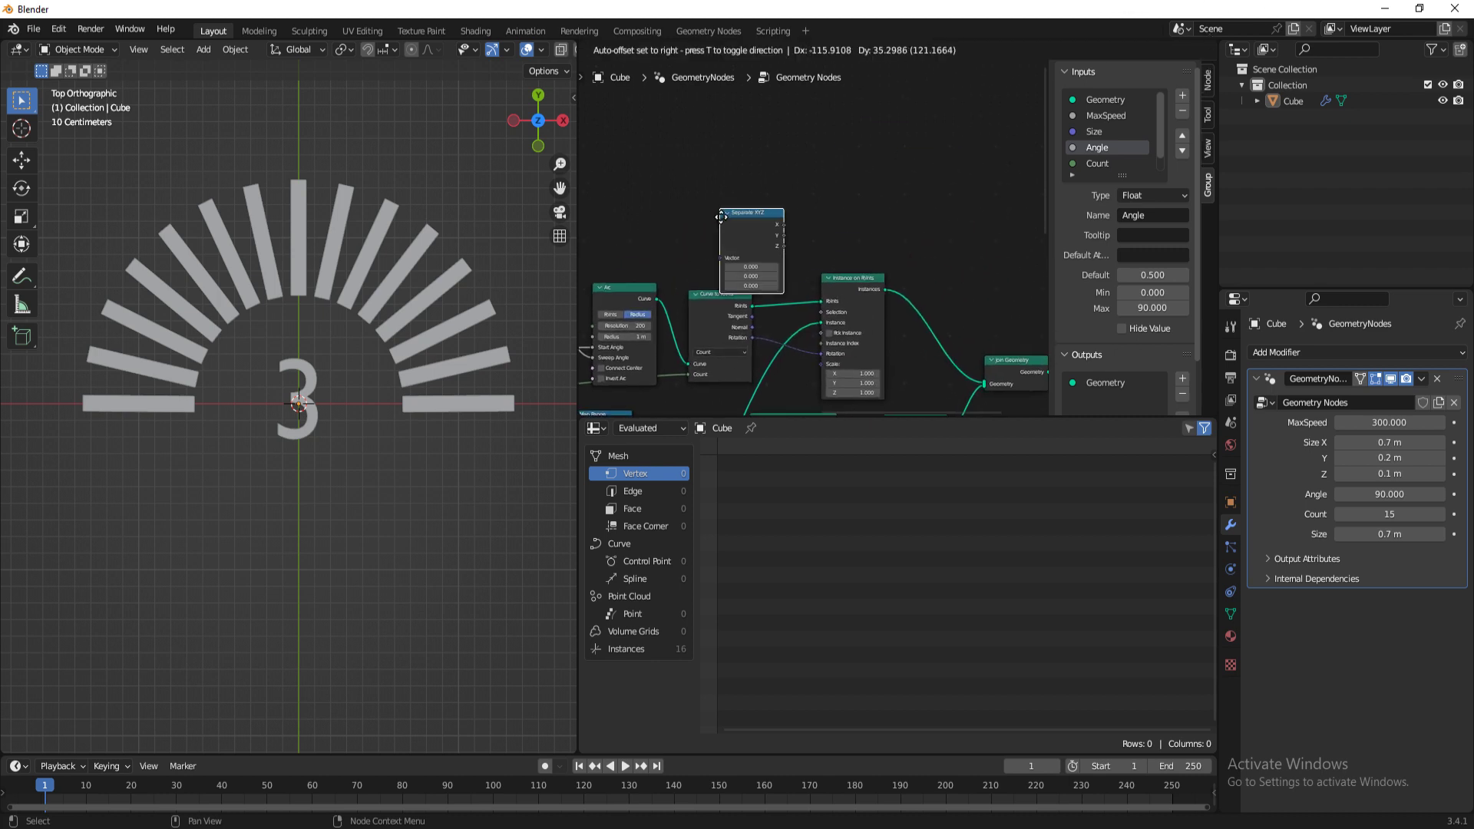
pyautogui.click(776, 178)
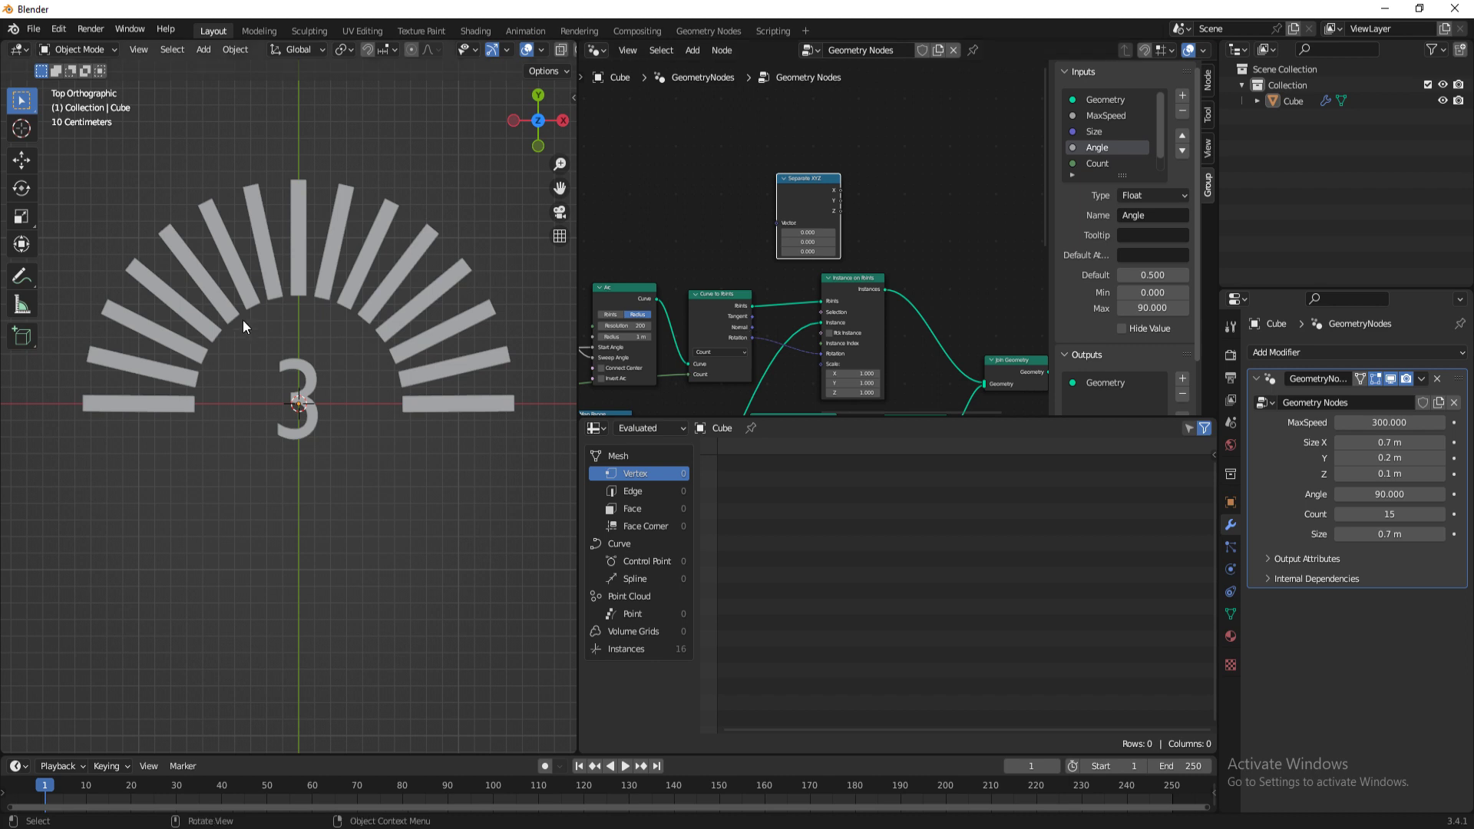
pyautogui.scroll(1, 307, 340)
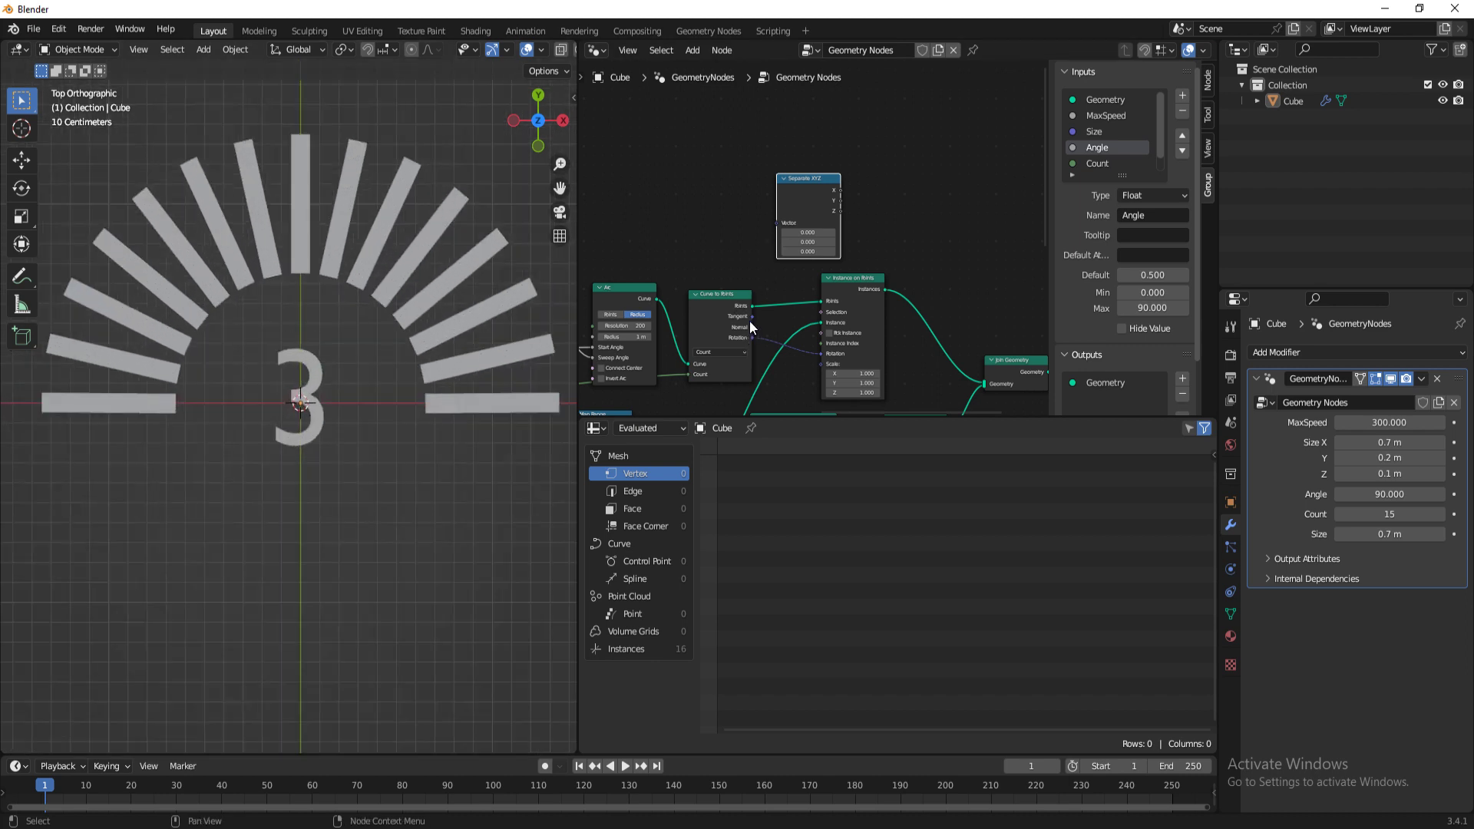
pyautogui.moveTo(751, 317); pyautogui.dragTo(778, 223)
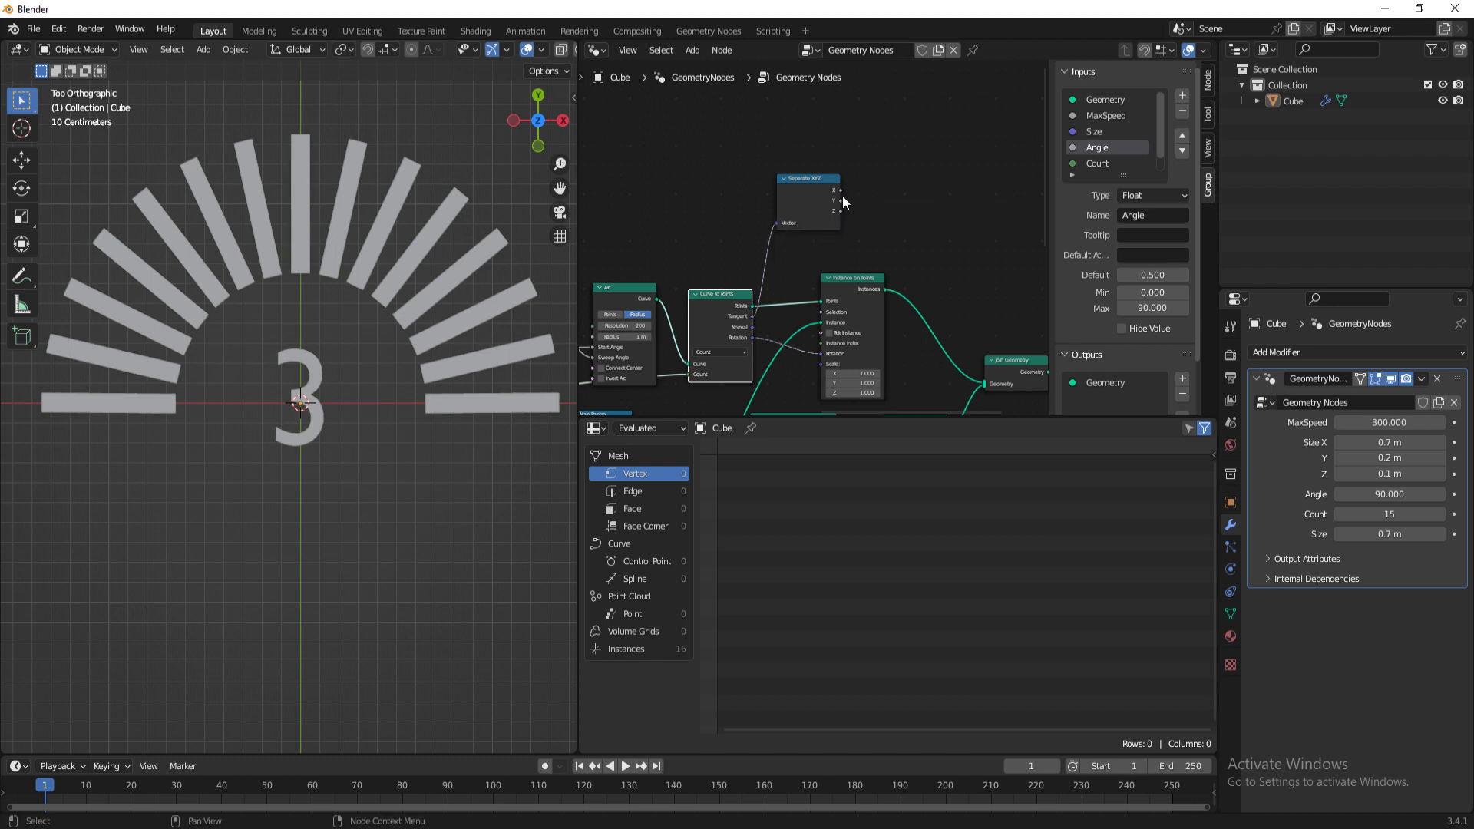
pyautogui.click(876, 197)
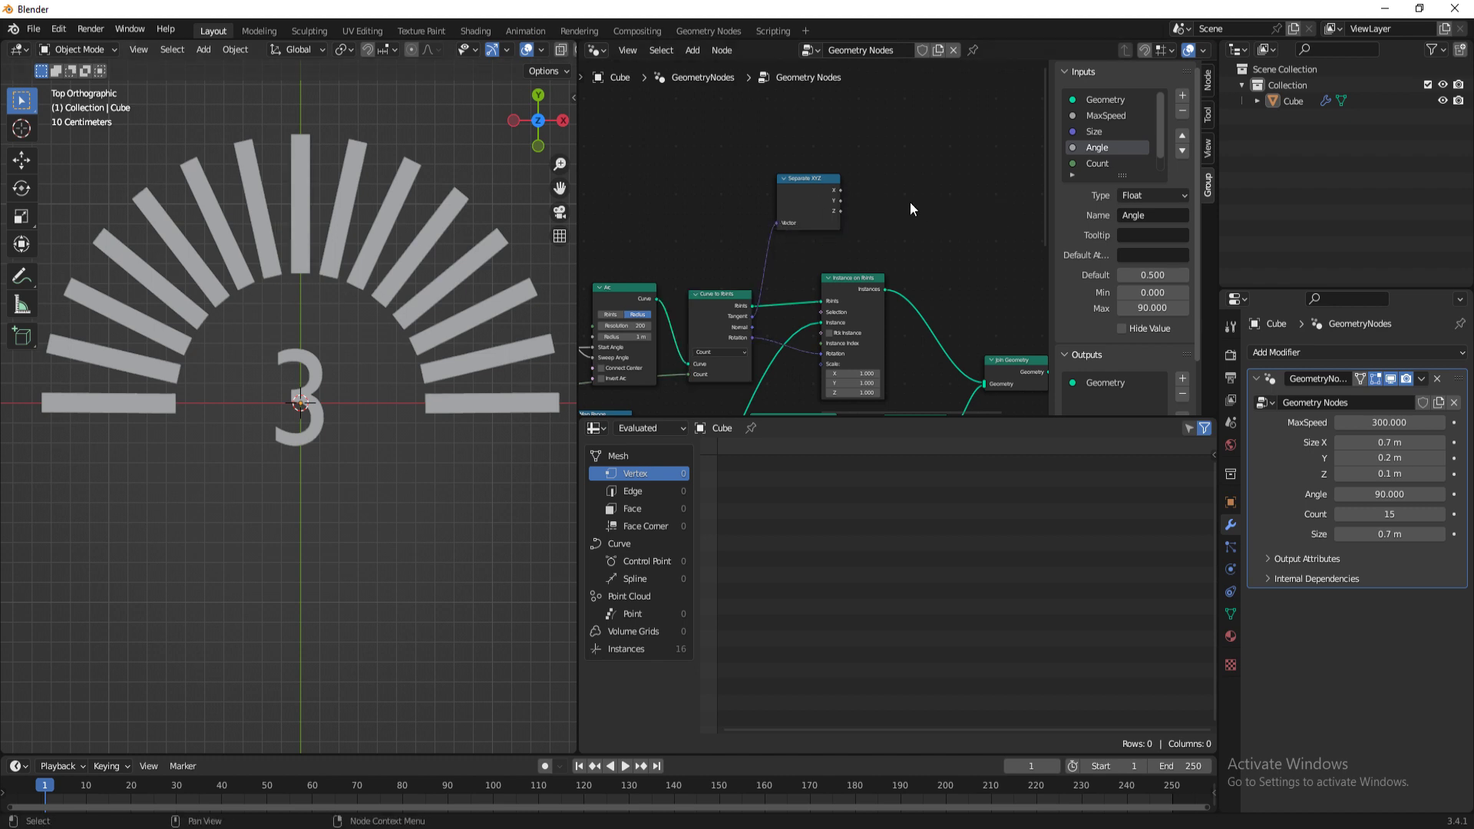
# Step: Add a Math node beside the Separate XYZ node and set its operation to Arctan2
pyautogui.scroll(-1, 910, 202)
pyautogui.moveTo(902, 214); pyautogui.dragTo(776, 221, button='middle')
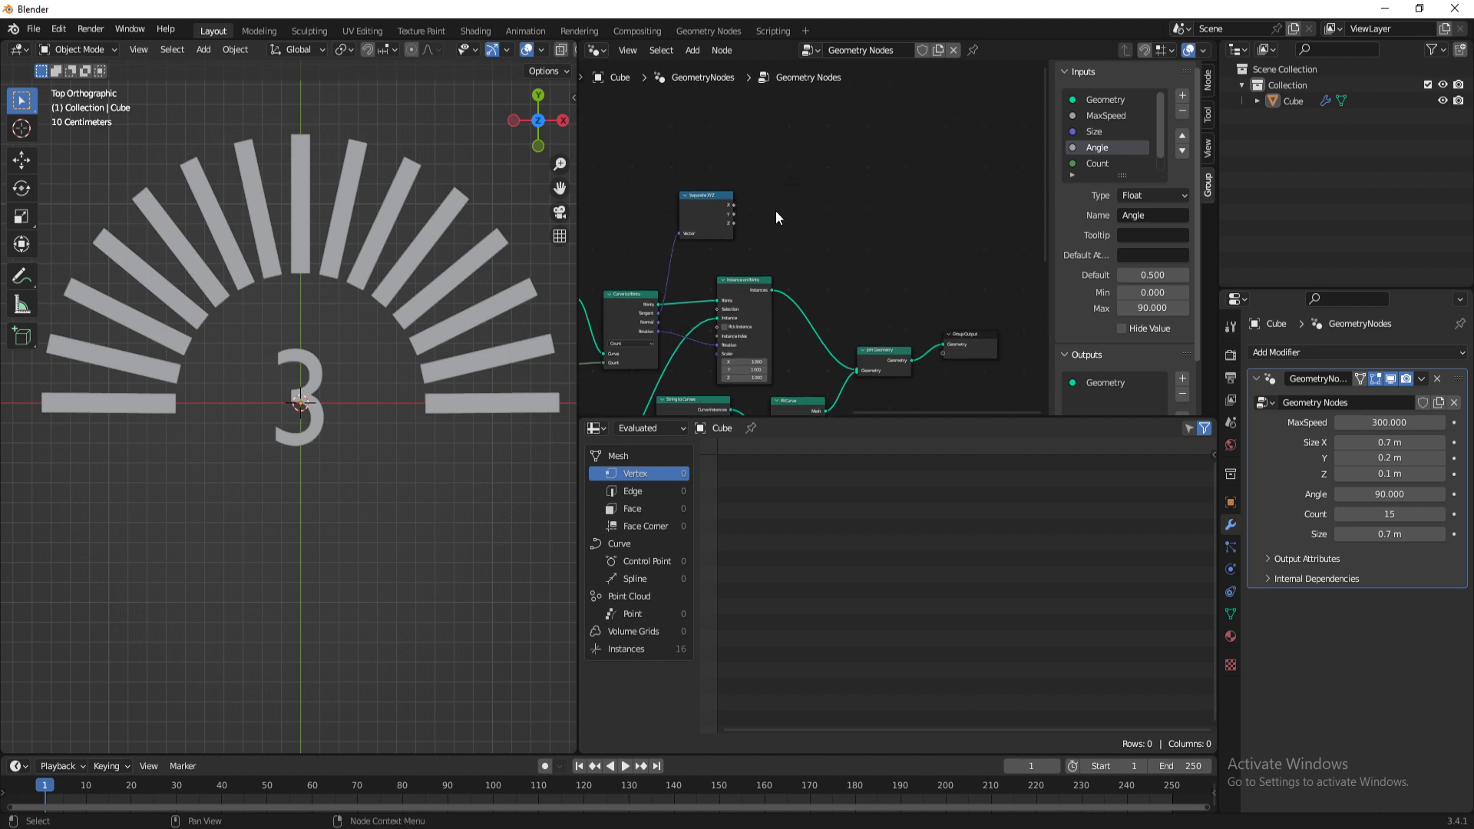
pyautogui.hotkey('shift', 'a')
pyautogui.write('add')
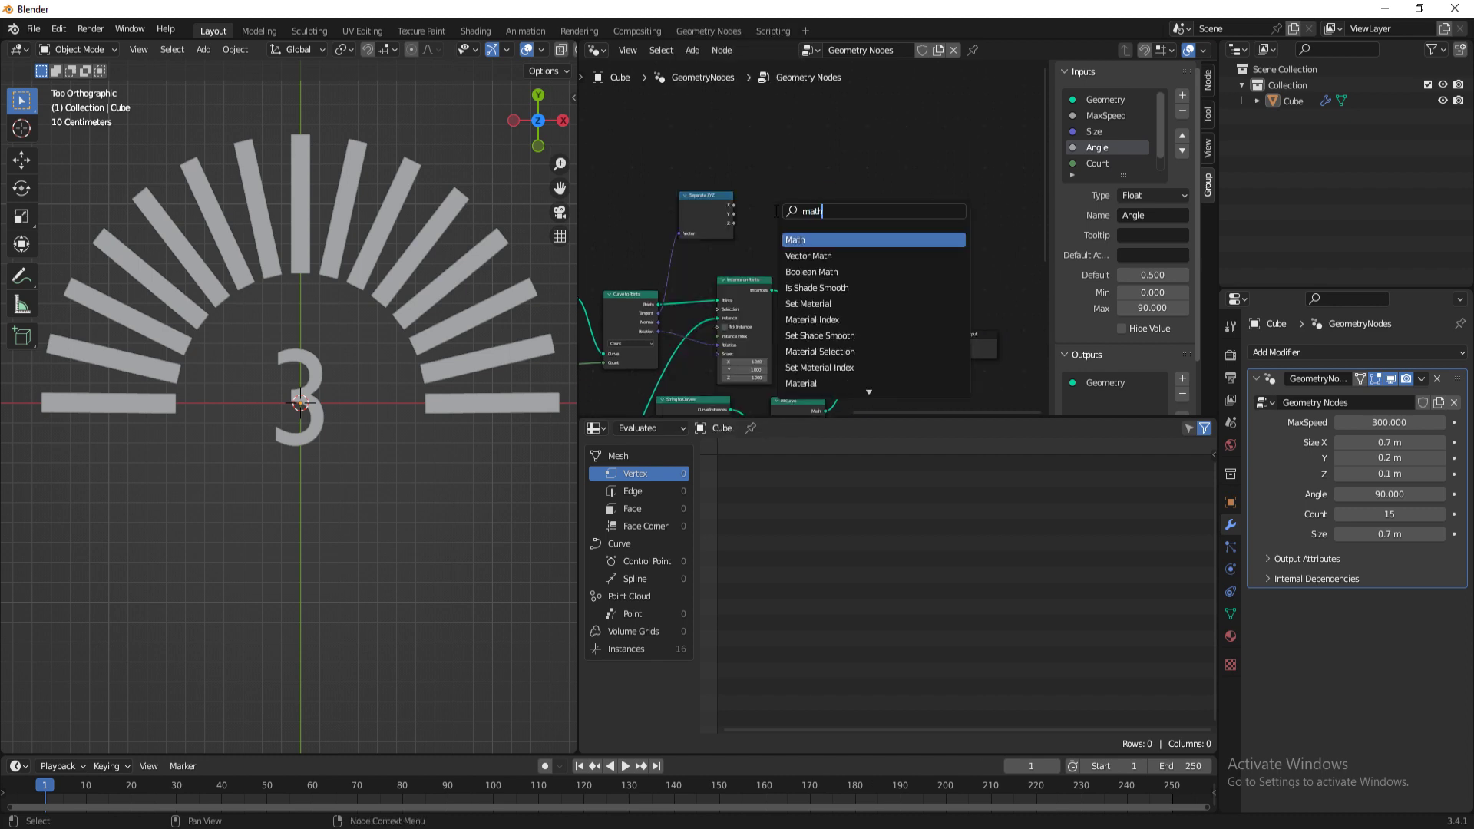
pyautogui.press('Return')
pyautogui.click(774, 211)
pyautogui.click(802, 228)
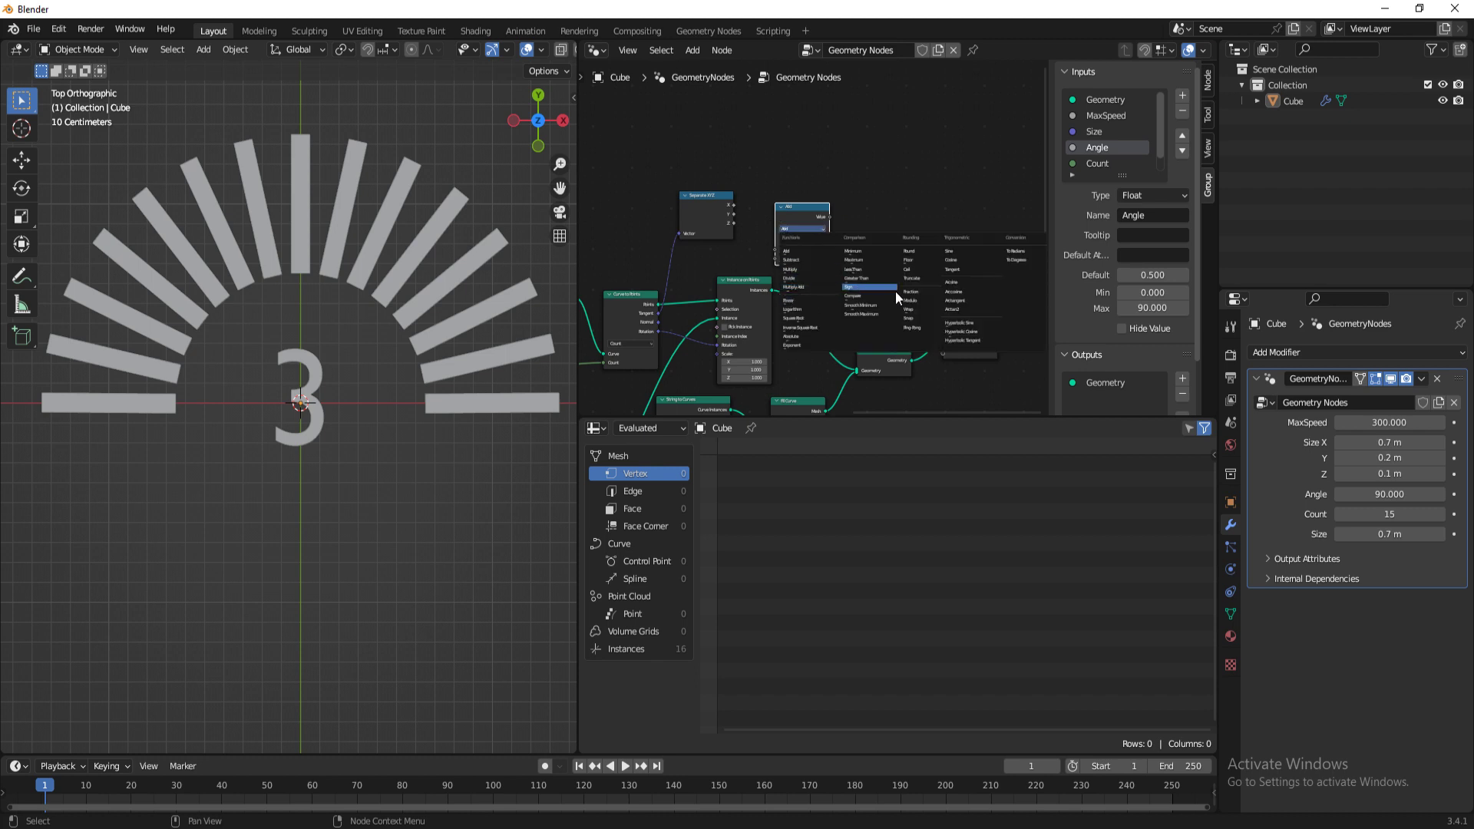
pyautogui.click(970, 309)
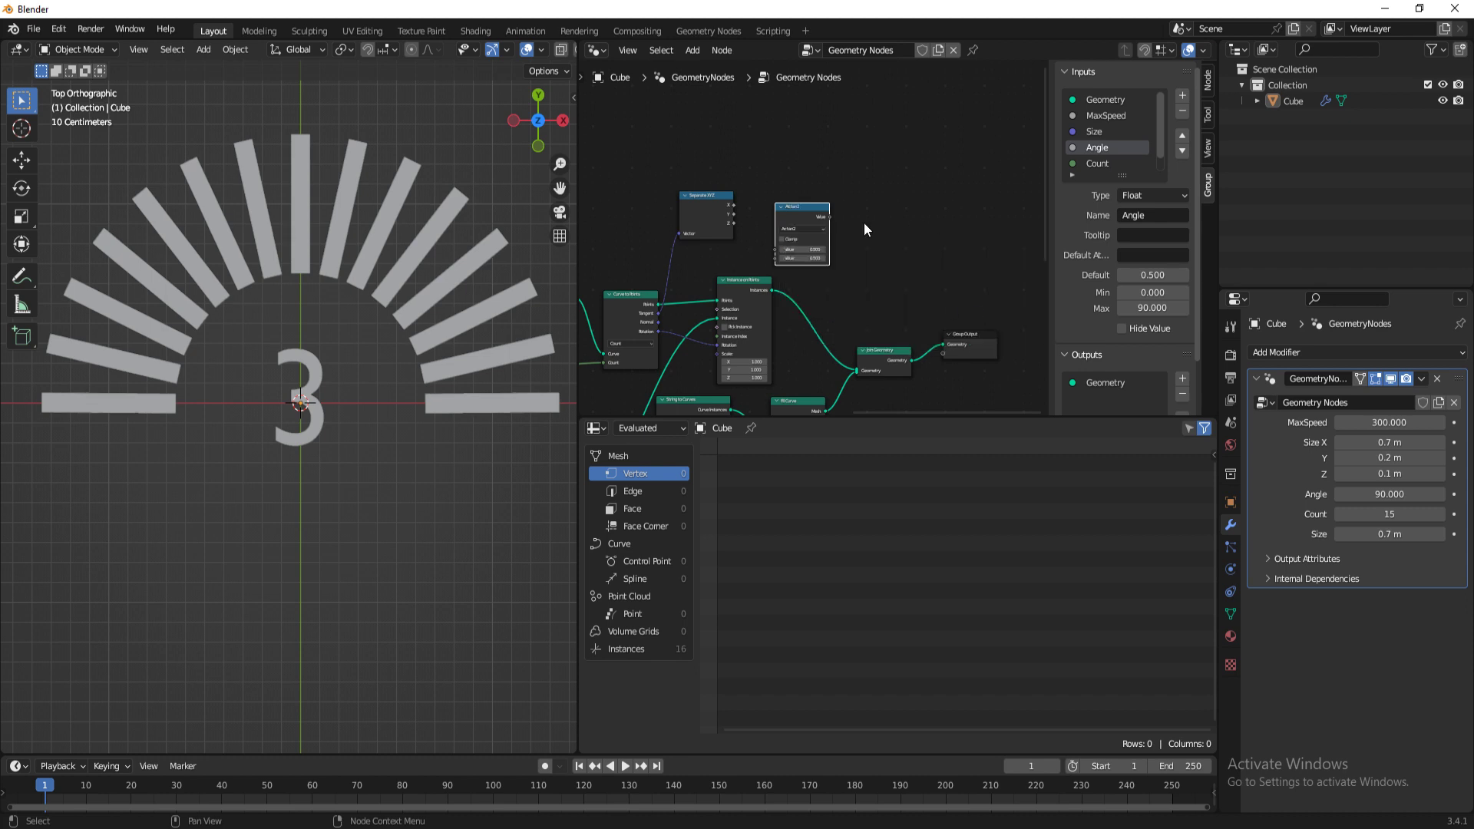
# Step: Connect the Separate XYZ node's X to the first Arctan2 value and Y to the second
pyautogui.scroll(2, 775, 211)
pyautogui.moveTo(712, 197); pyautogui.dragTo(766, 253)
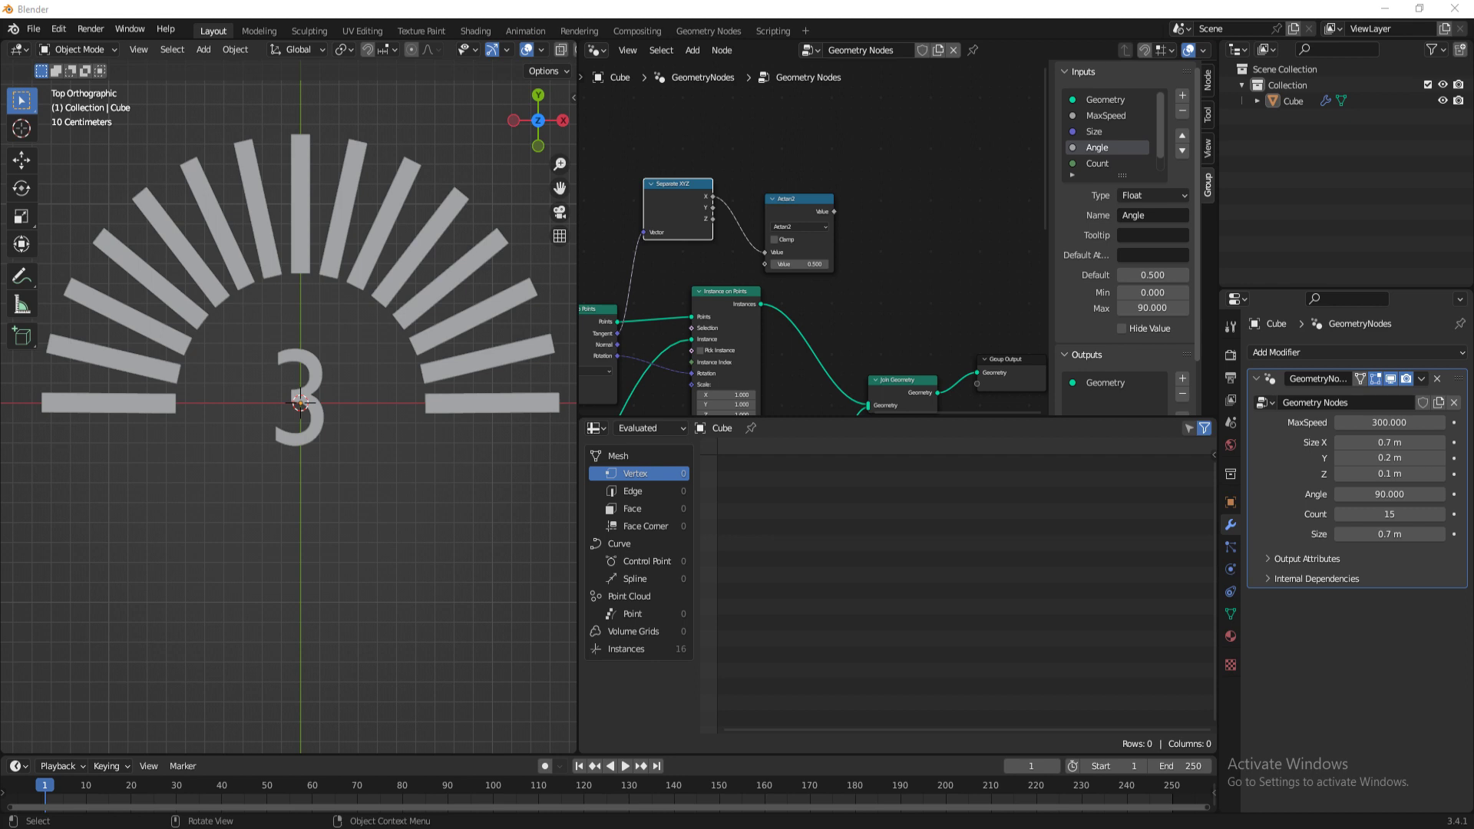
pyautogui.moveTo(713, 207); pyautogui.dragTo(766, 264)
# Step: Connect the Arctan2 result to a new Group Output socket and name its output attribute "a" in the modifier
pyautogui.scroll(-2, 904, 238)
pyautogui.moveTo(858, 261); pyautogui.dragTo(787, 227, button='middle')
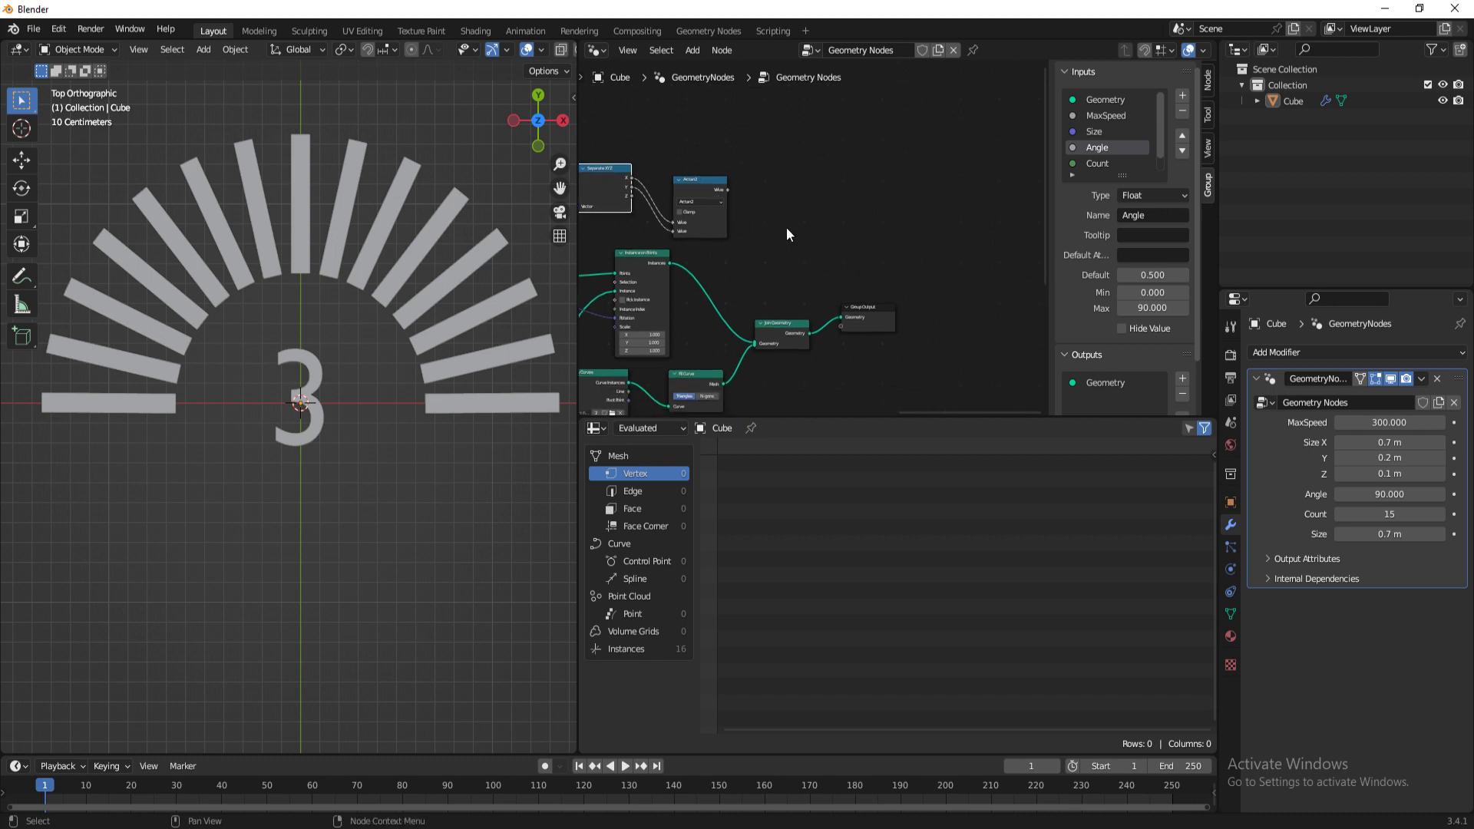
pyautogui.moveTo(726, 190); pyautogui.dragTo(844, 327)
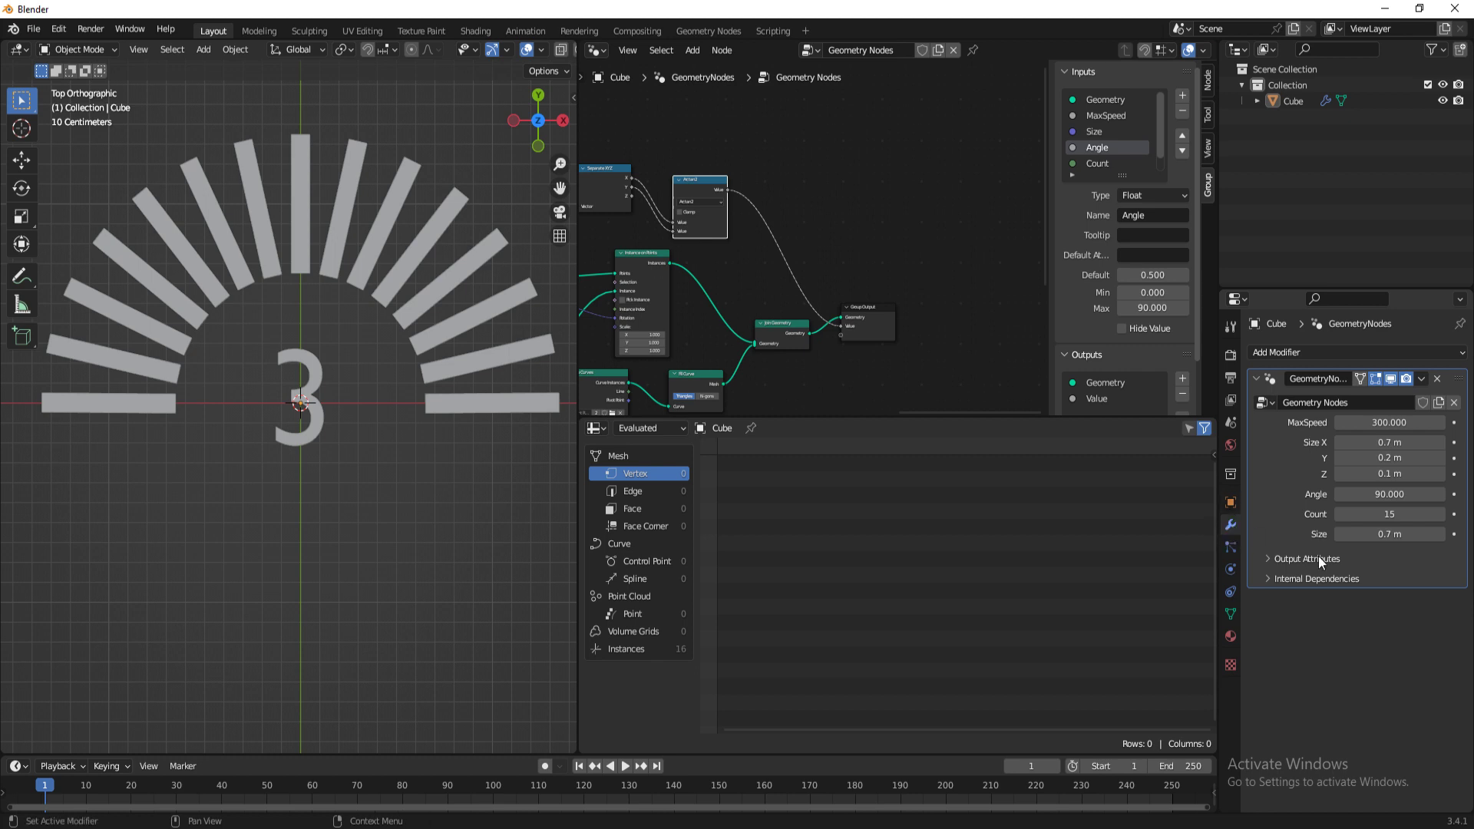
pyautogui.click(1278, 559)
pyautogui.click(1365, 584)
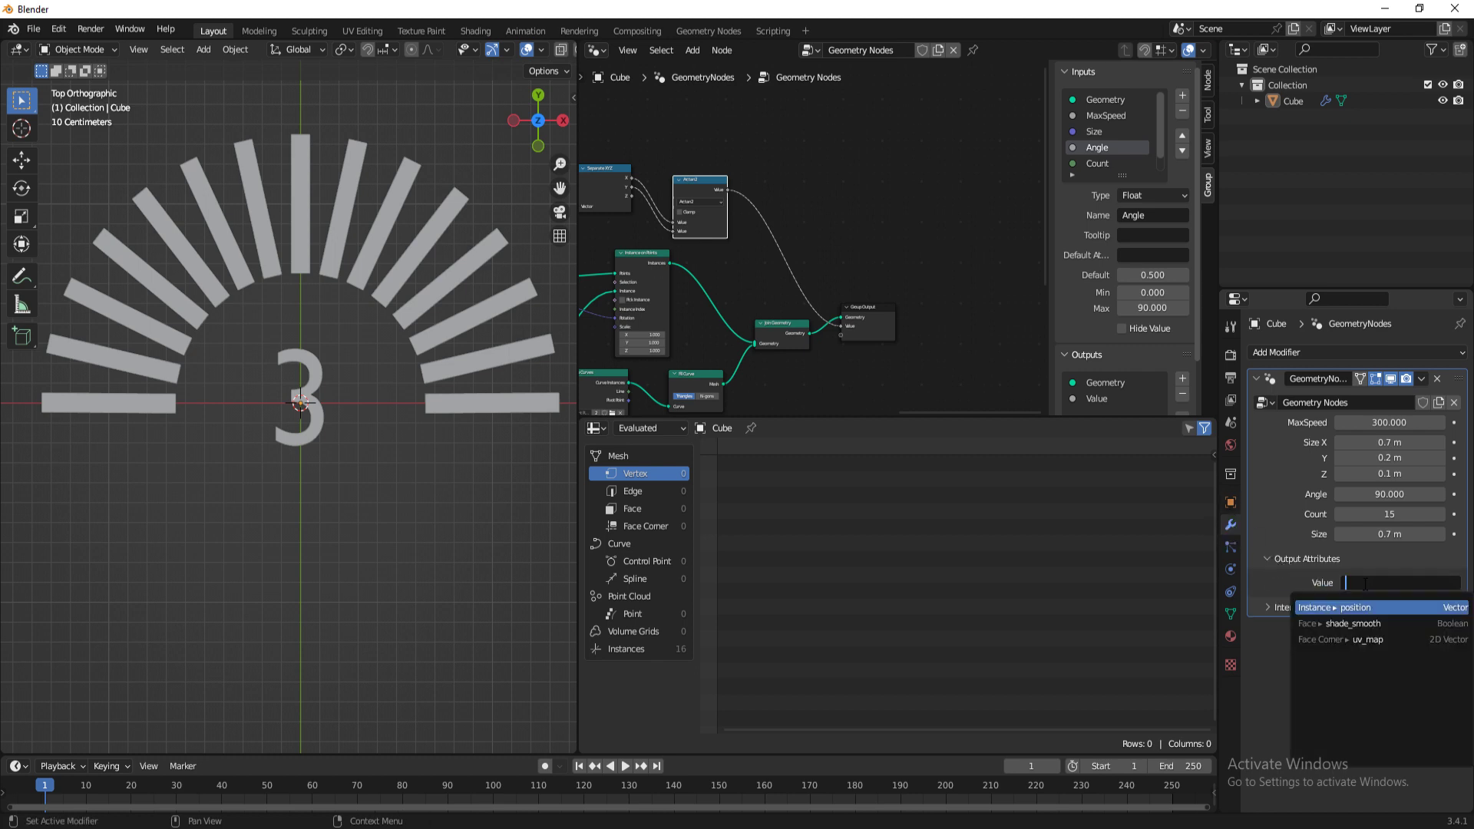
pyautogui.write('a')
pyautogui.press('Return')
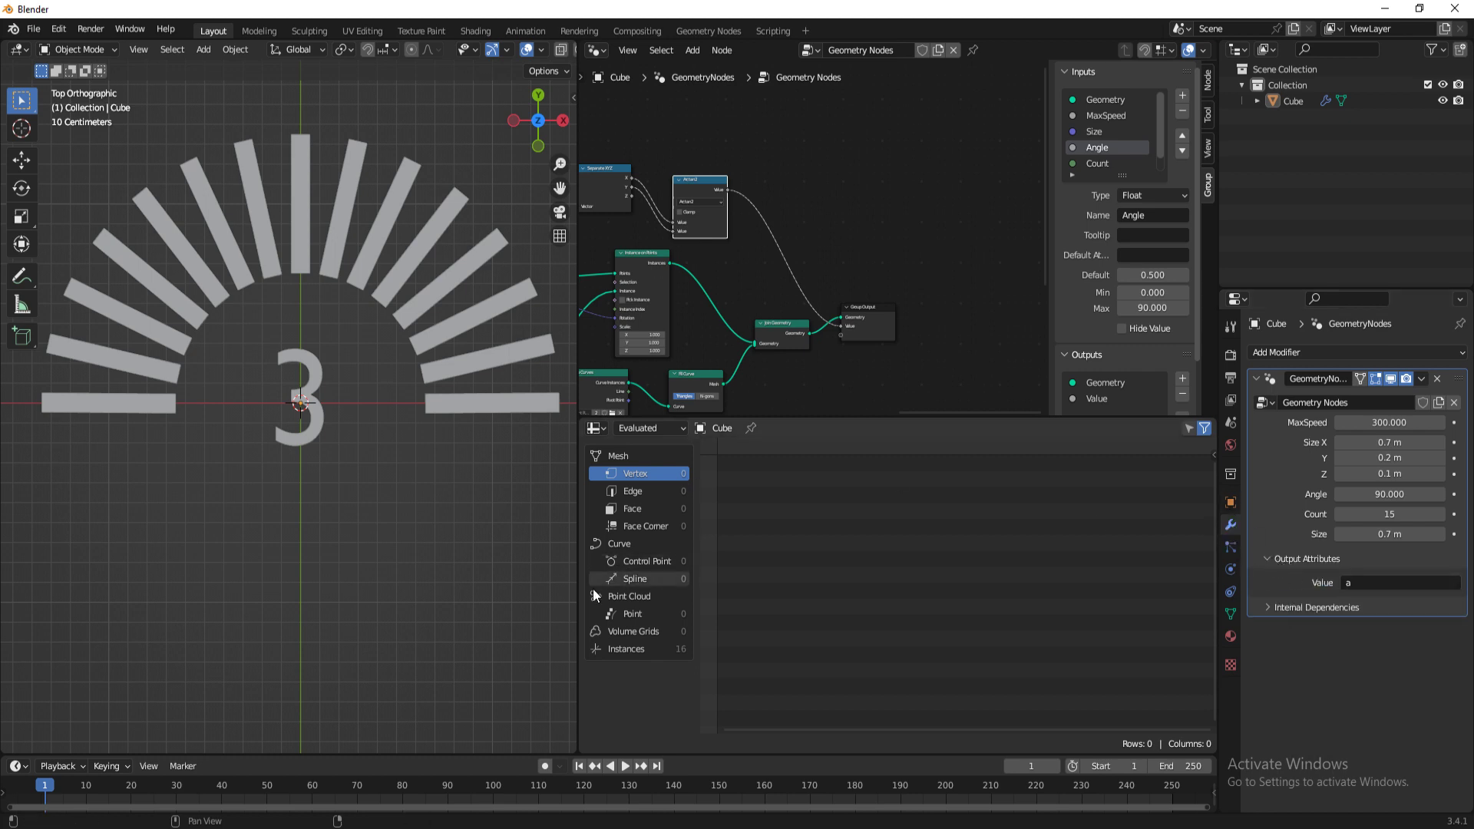
# Step: Connect the Curve to Points node's Points output directly to the Group Output's Geometry, bypassing Join Geometry
pyautogui.moveTo(768, 293); pyautogui.dragTo(886, 237, button='middle')
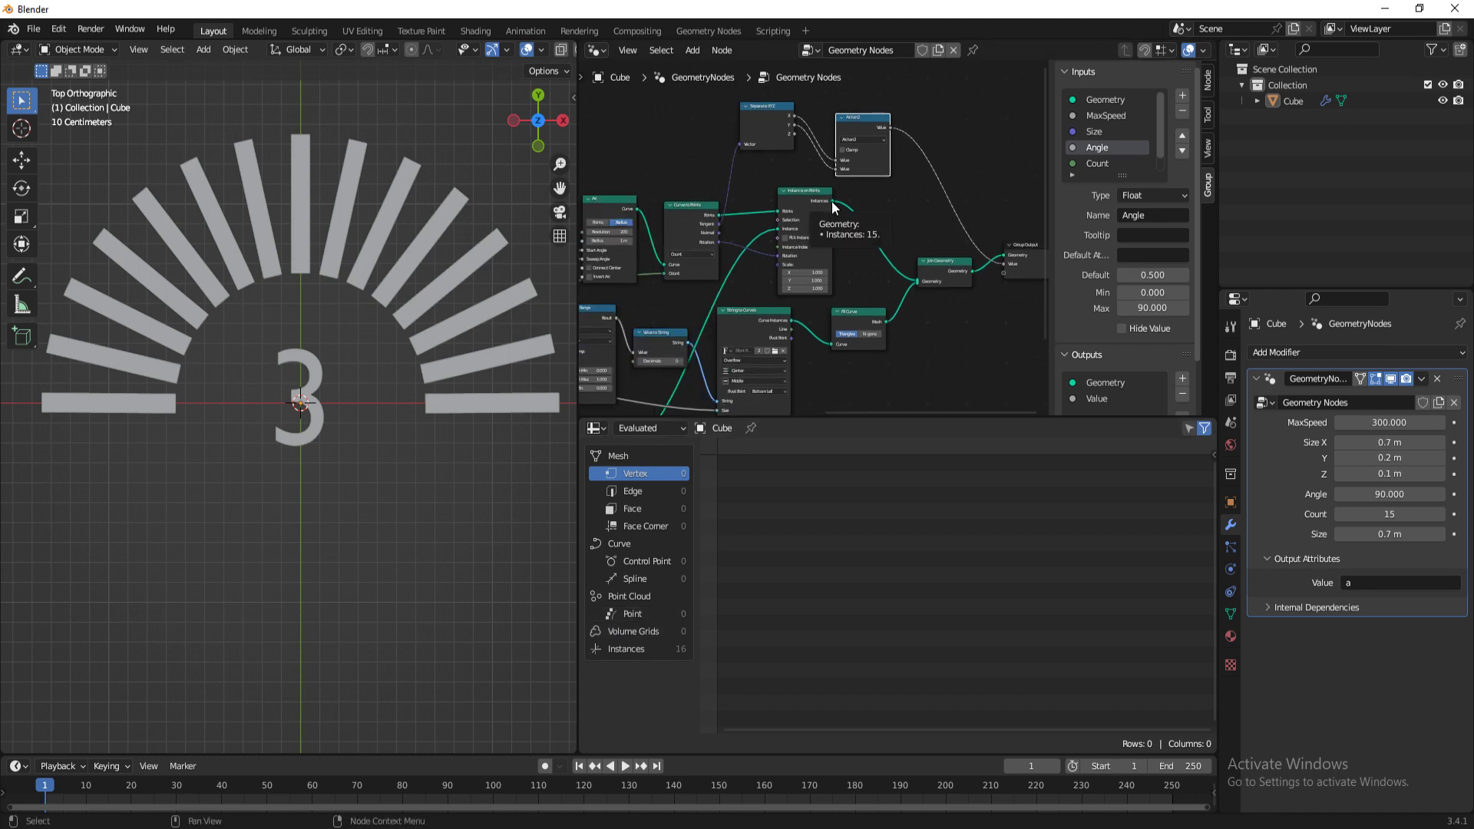
pyautogui.moveTo(833, 205); pyautogui.dragTo(991, 263)
pyautogui.hotkey('ctrl', 'z')
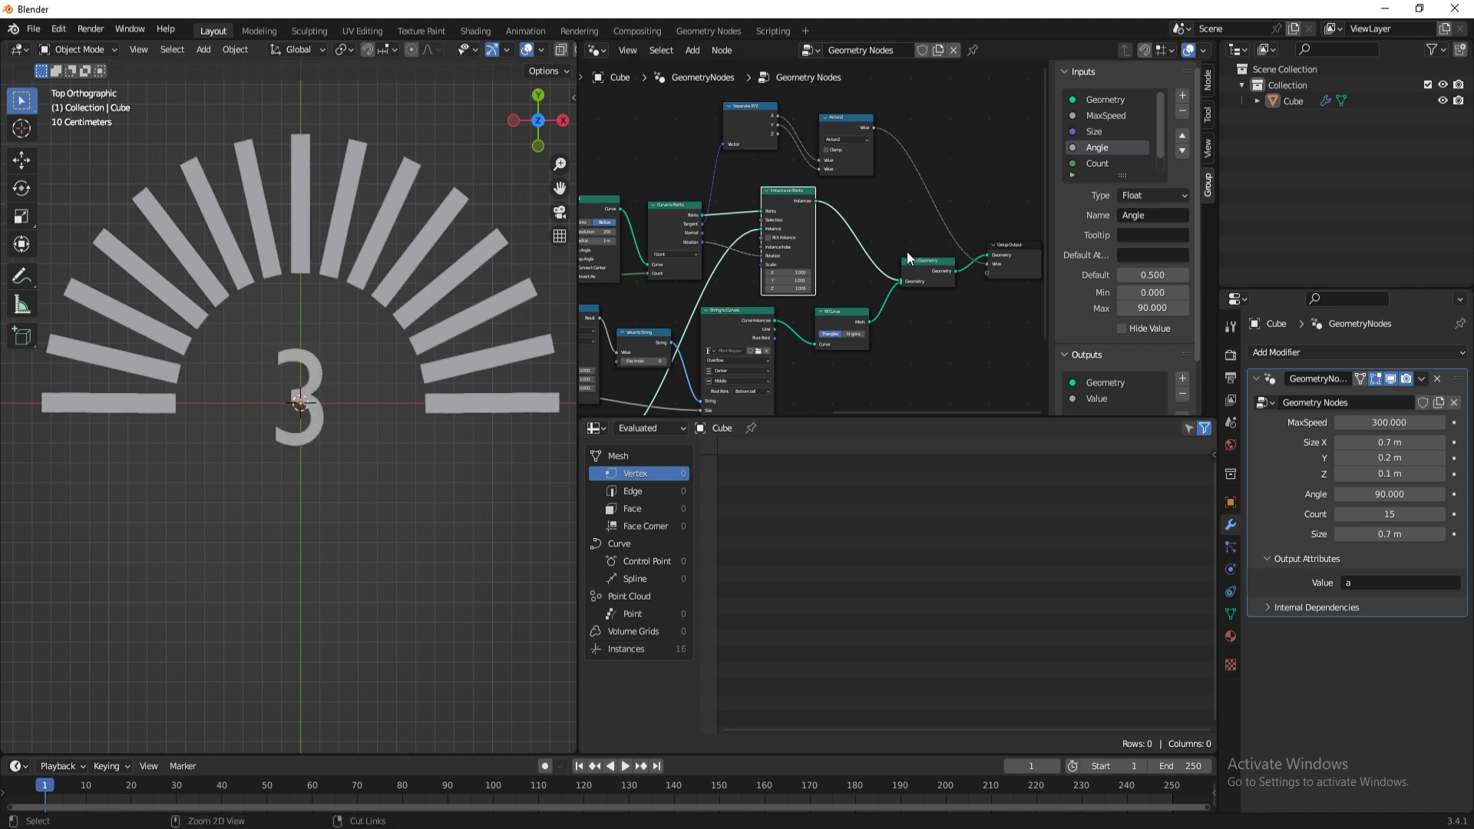
pyautogui.moveTo(699, 212); pyautogui.dragTo(989, 253)
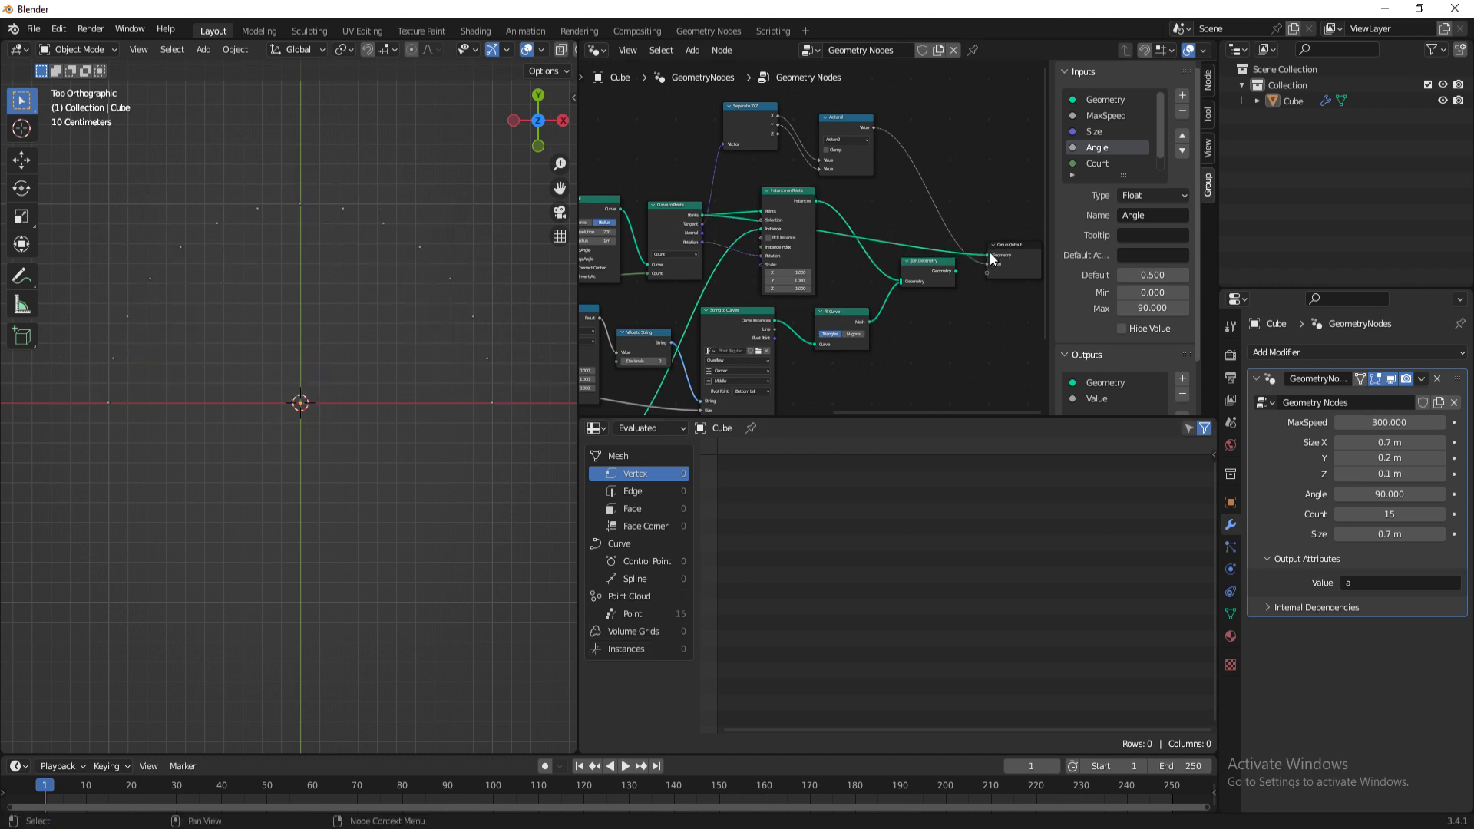
# Step: Show the point cloud's point data in the spreadsheet and set the modifier's Angle to 0 to examine attribute "a"
pyautogui.click(628, 616)
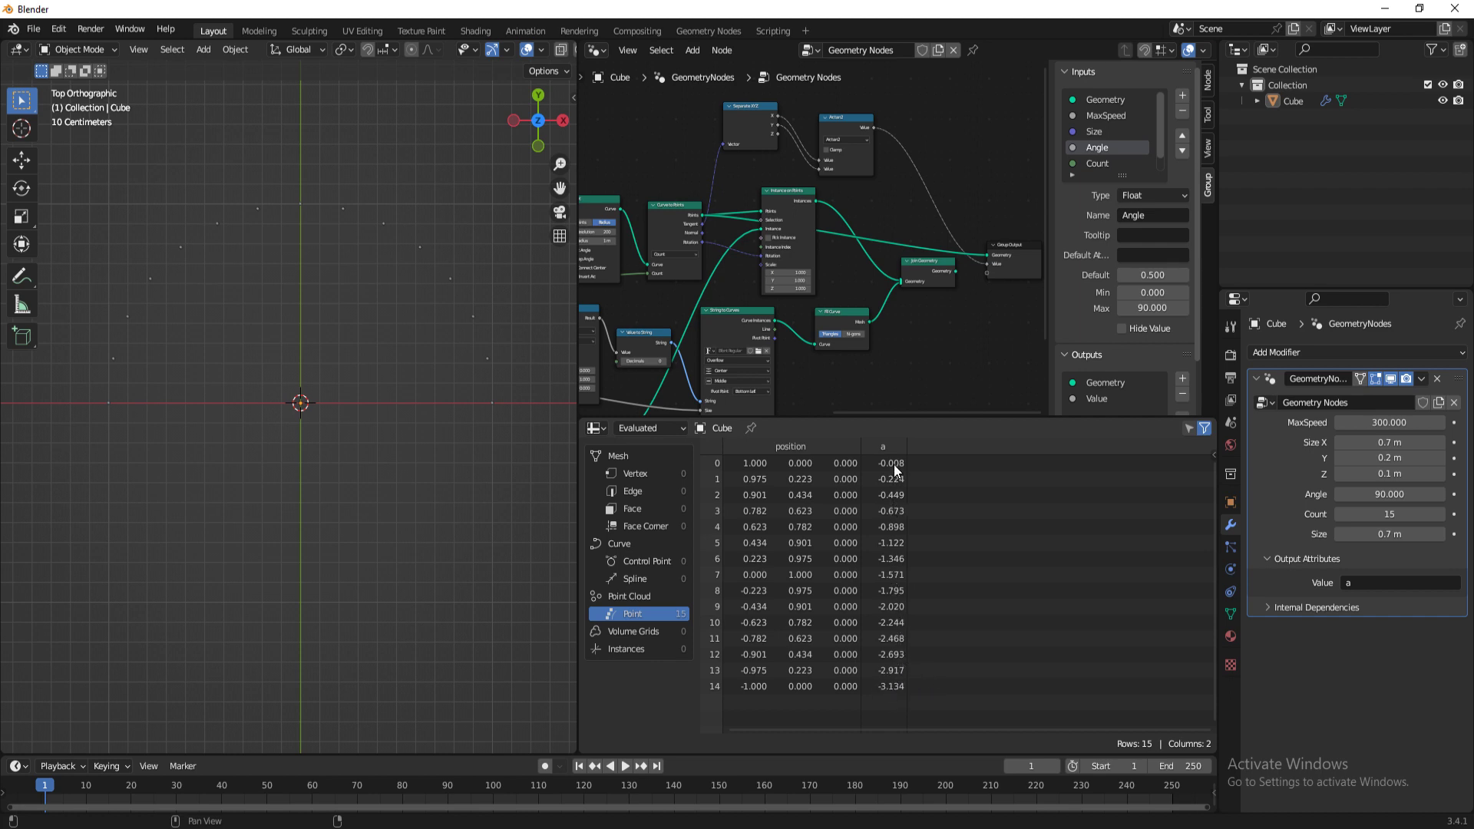
pyautogui.scroll(-2, 948, 327)
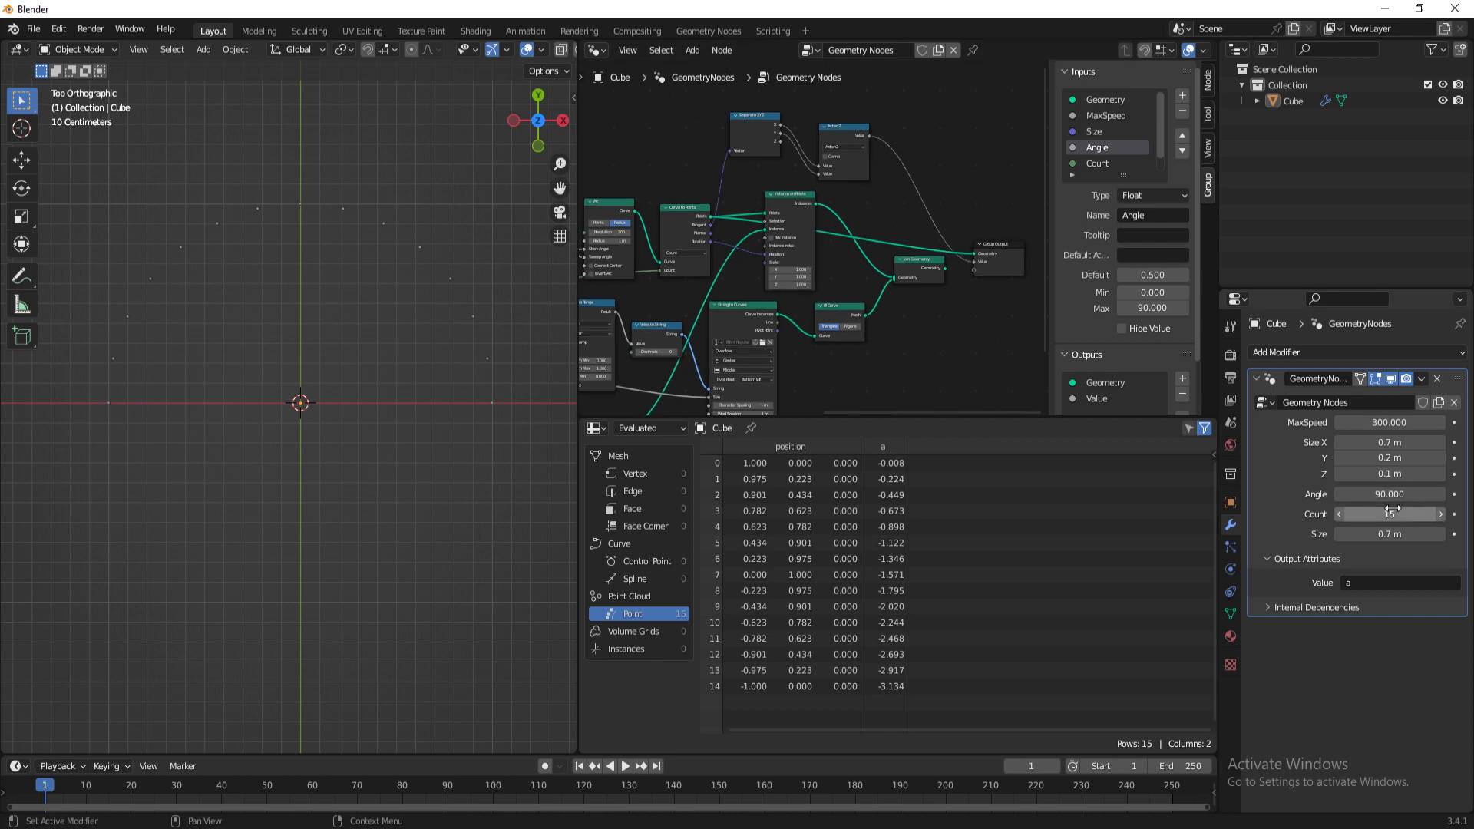
pyautogui.moveTo(1382, 493)
pyautogui.mouseDown()
pyautogui.moveTo(1428, 494)
pyautogui.moveTo(1382, 494)
pyautogui.mouseUp()
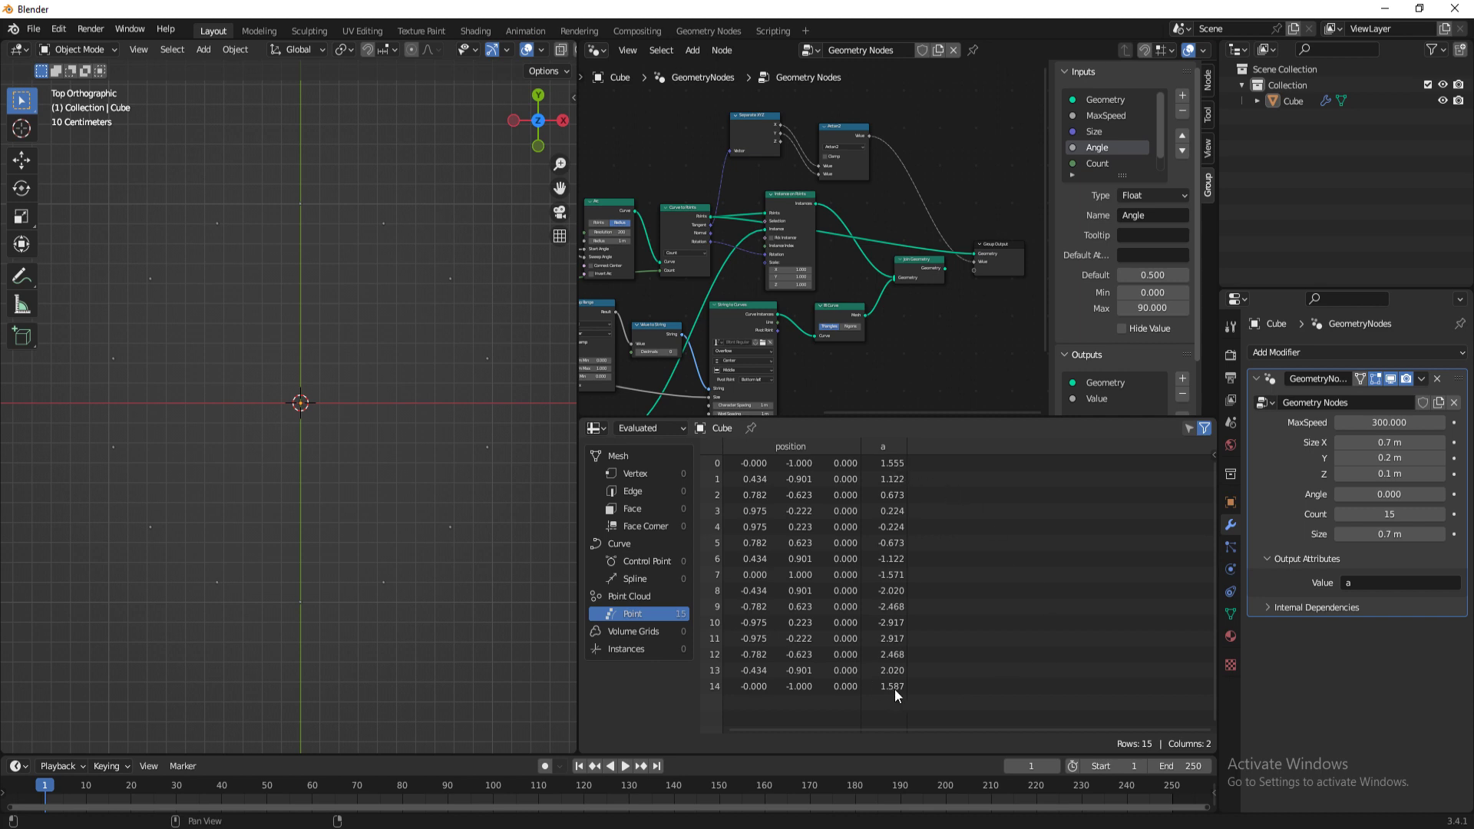
# Step: Insert a Math node set to Add on the link between Arctan2 and the Group Output's Value
pyautogui.scroll(-3, 822, 310)
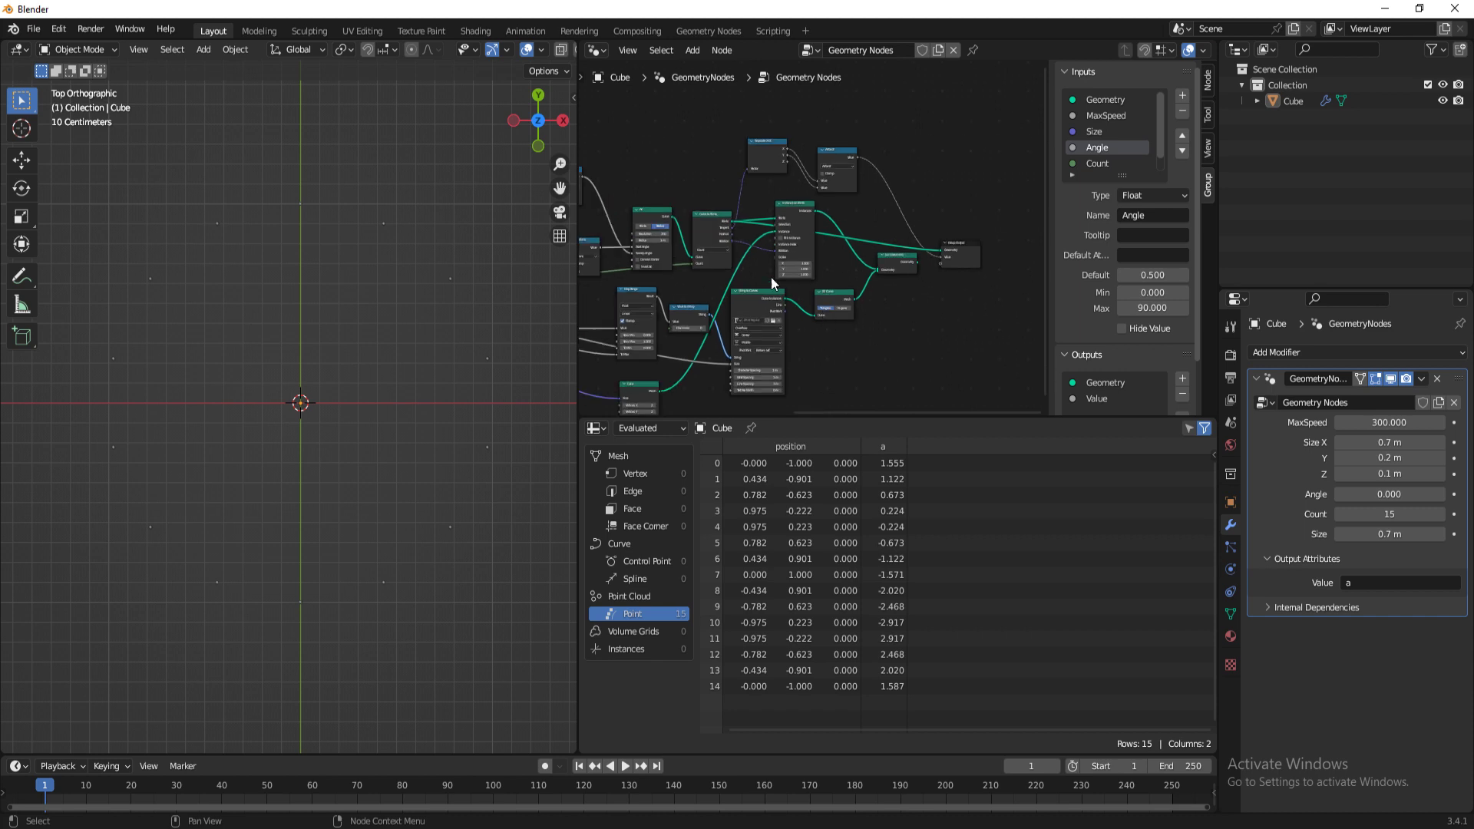
pyautogui.moveTo(685, 234); pyautogui.dragTo(811, 236, button='middle')
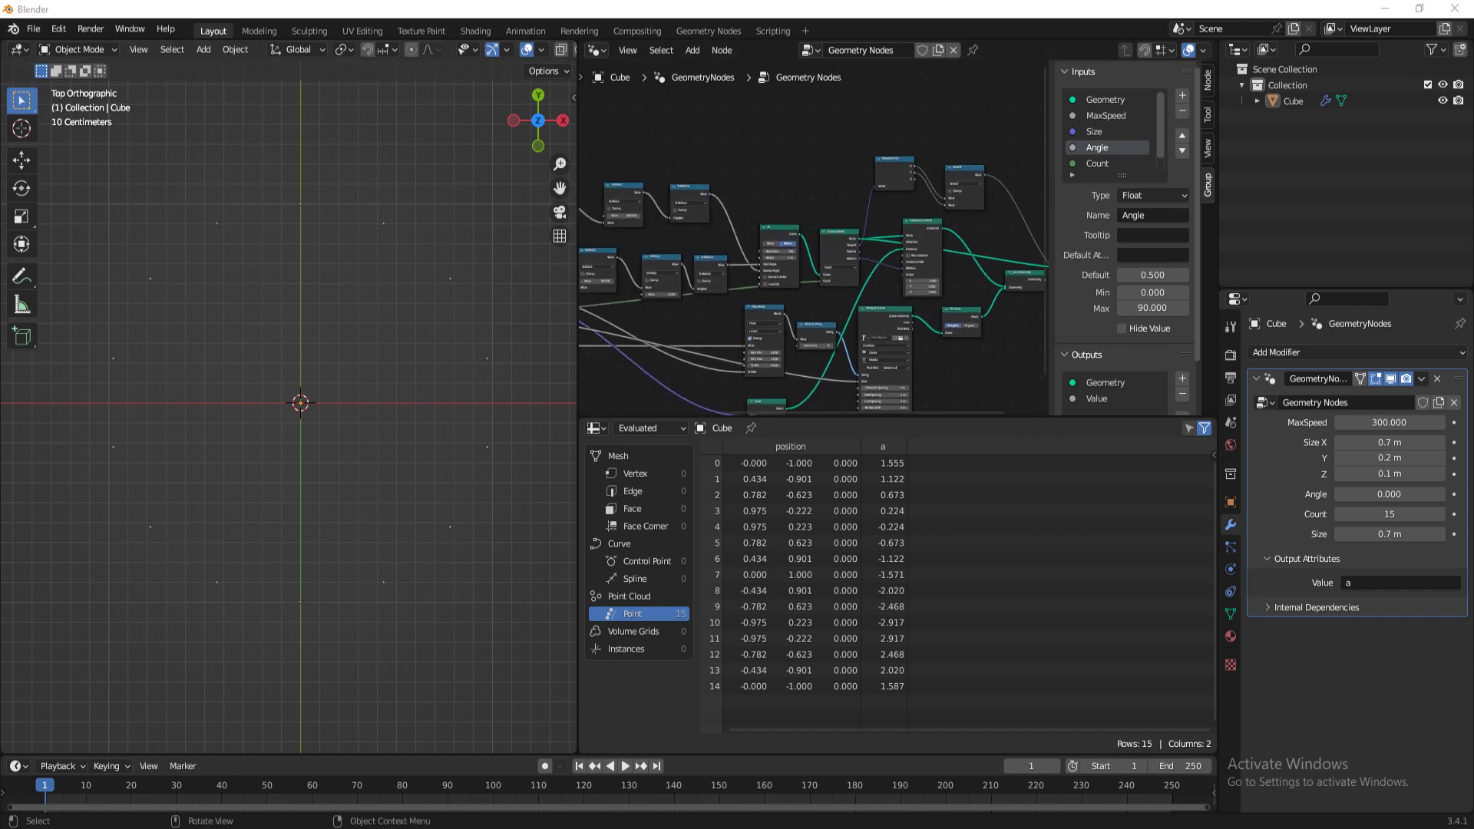
pyautogui.click(811, 159)
pyautogui.keyDown('shift'); pyautogui.moveTo(1009, 163); pyautogui.dragTo(854, 247, button='middle'); pyautogui.keyUp('shift')
pyautogui.scroll(5, 780, 173)
pyautogui.hotkey('shift', 'a')
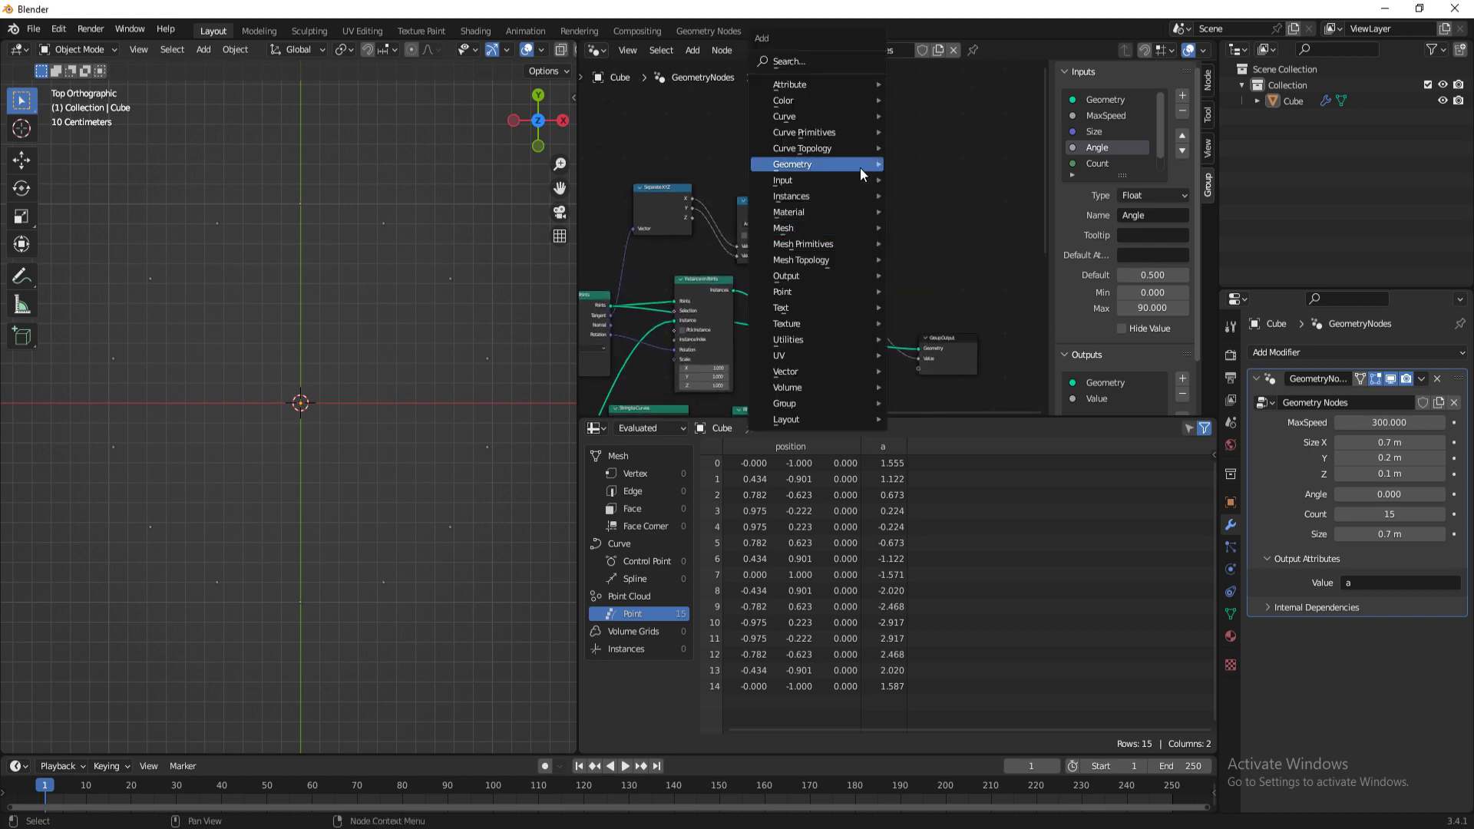
pyautogui.moveTo(861, 168)
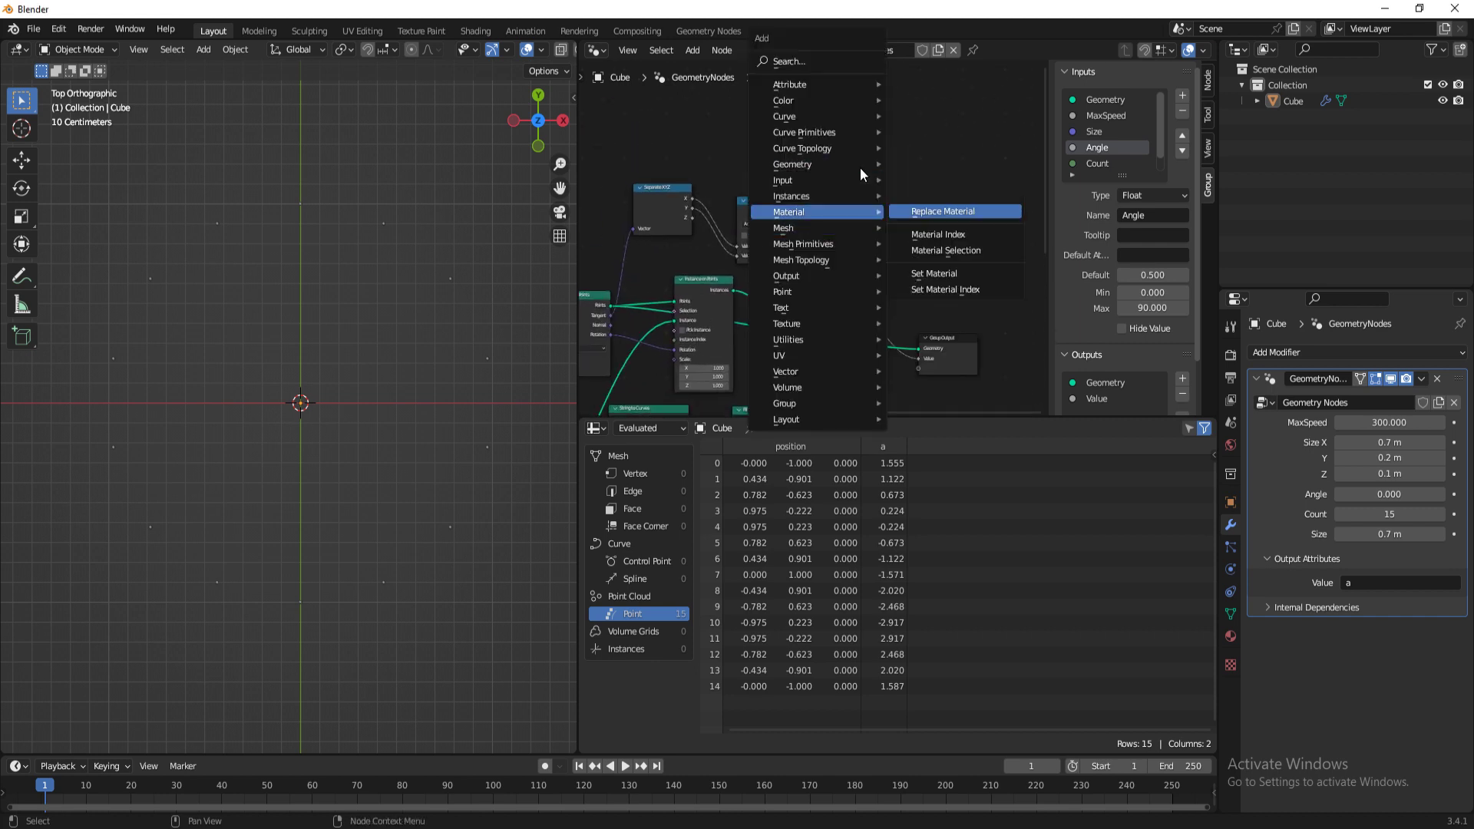
pyautogui.press('Escape')
pyautogui.hotkey('shift', 'a')
pyautogui.write('s')
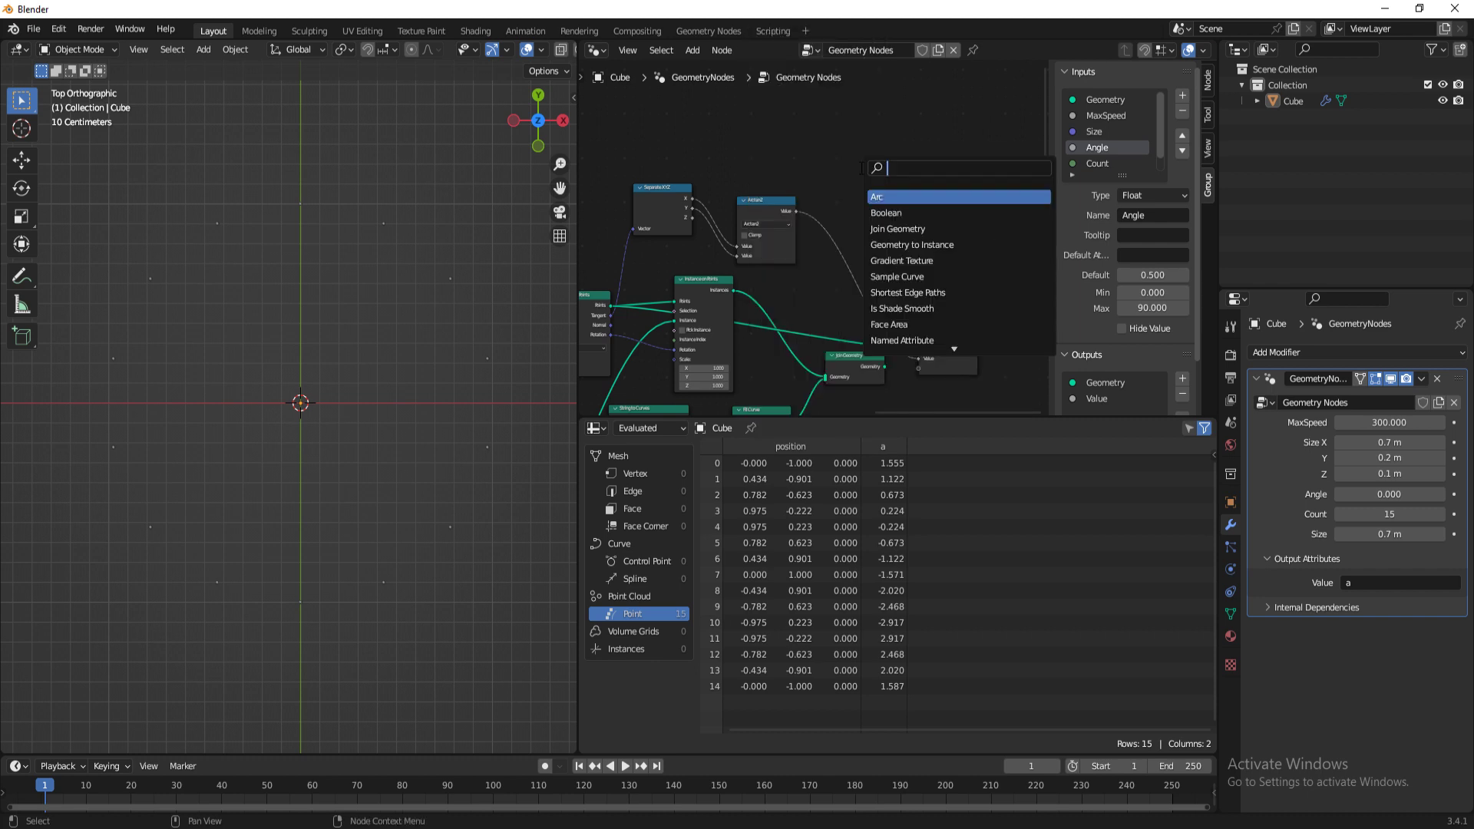
pyautogui.write('add')
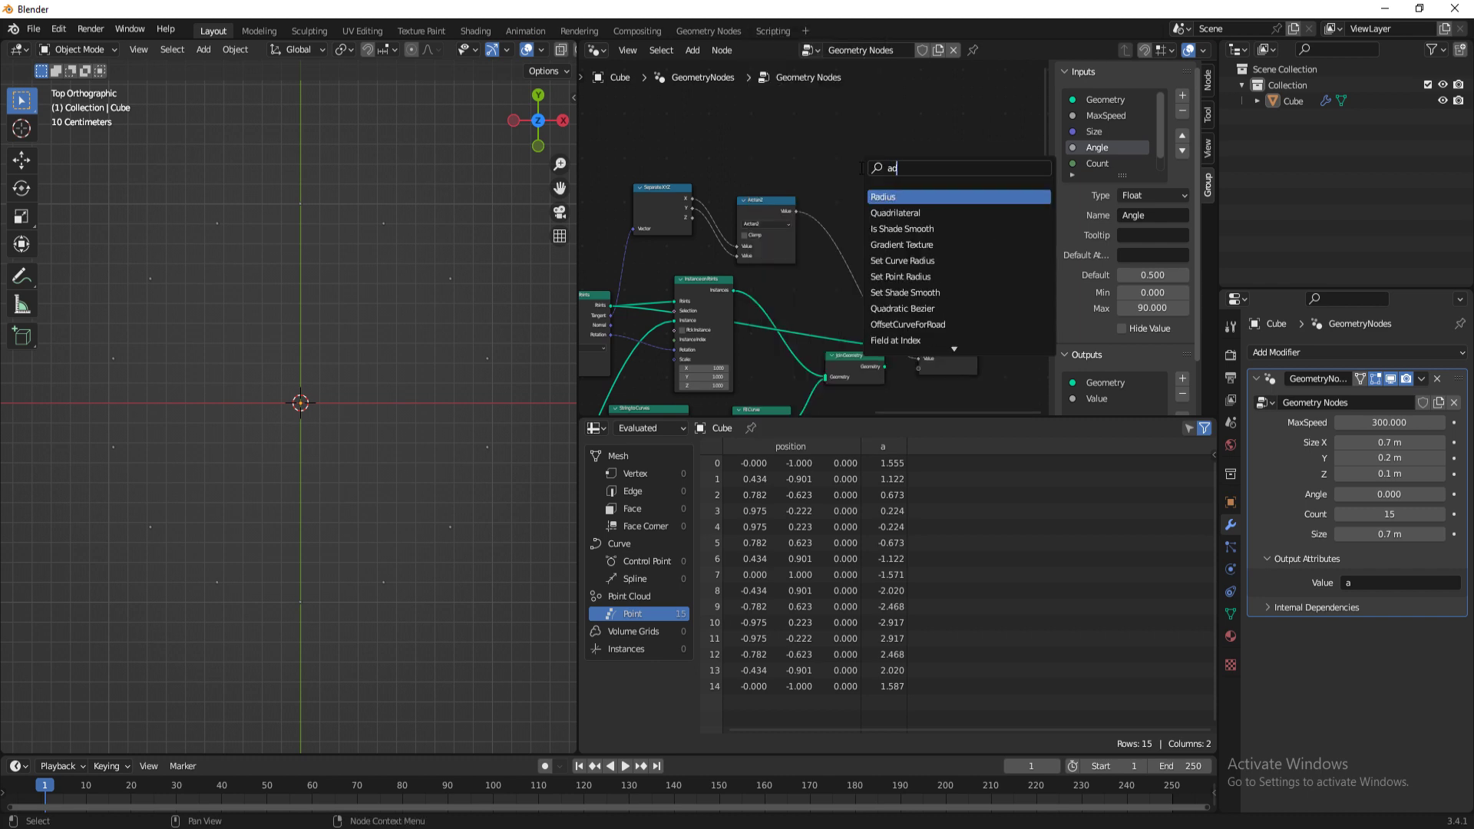
pyautogui.press('Return')
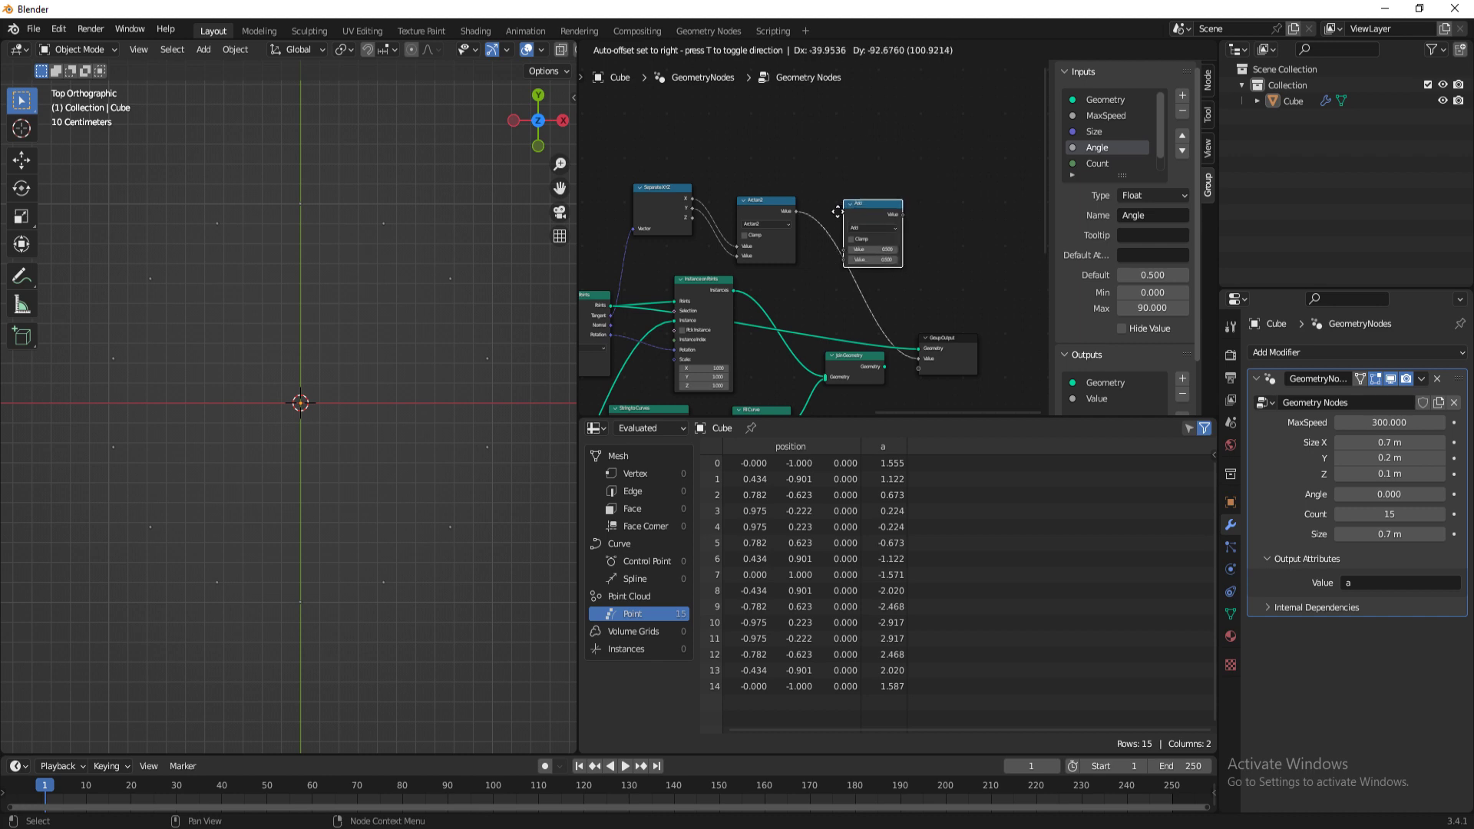
pyautogui.click(831, 215)
# Step: Set the Add node's second value to 3*pi/2
pyautogui.click(870, 266)
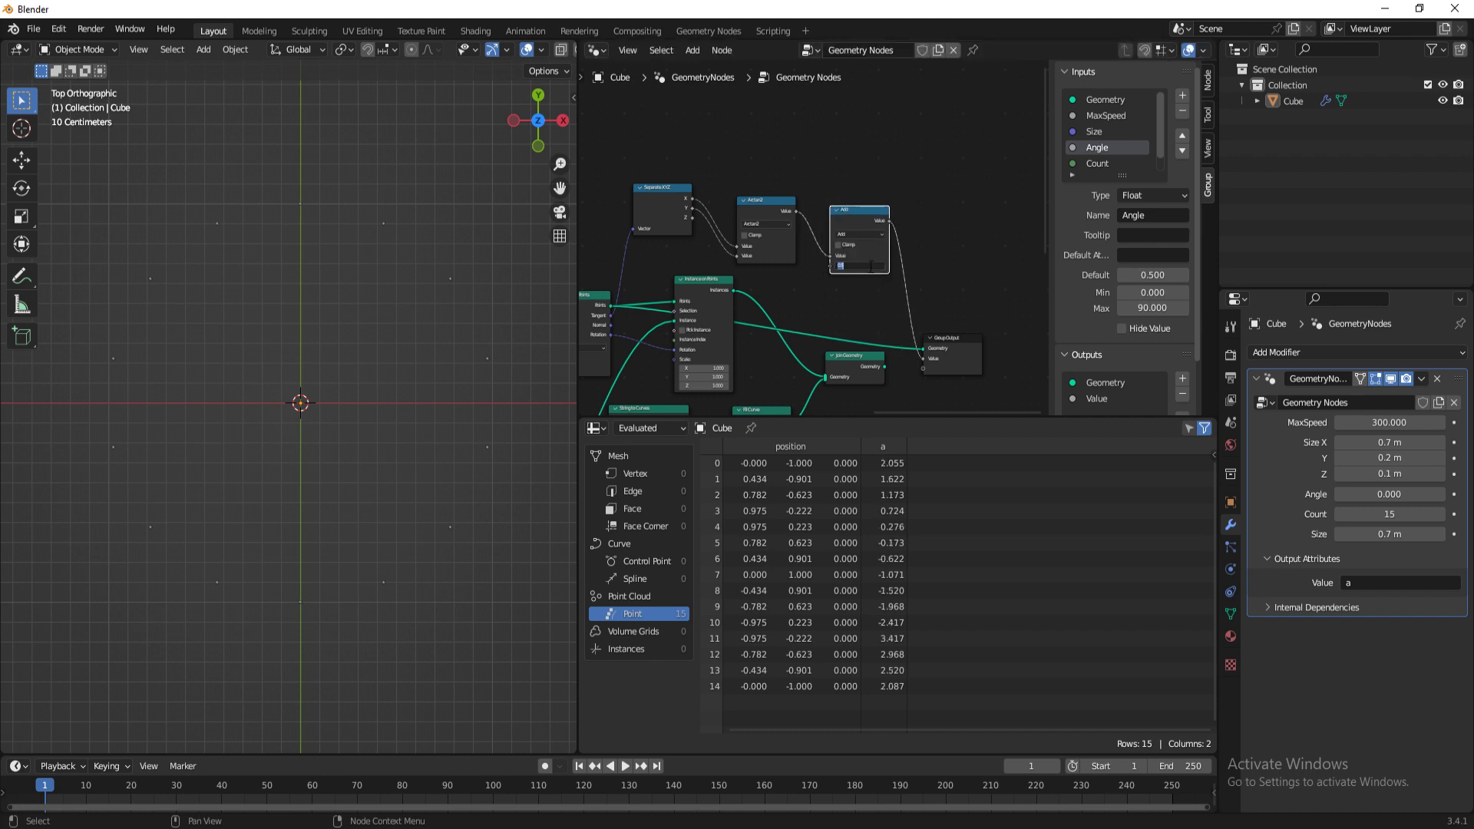
pyautogui.write('3*pi/2')
pyautogui.press('Return')
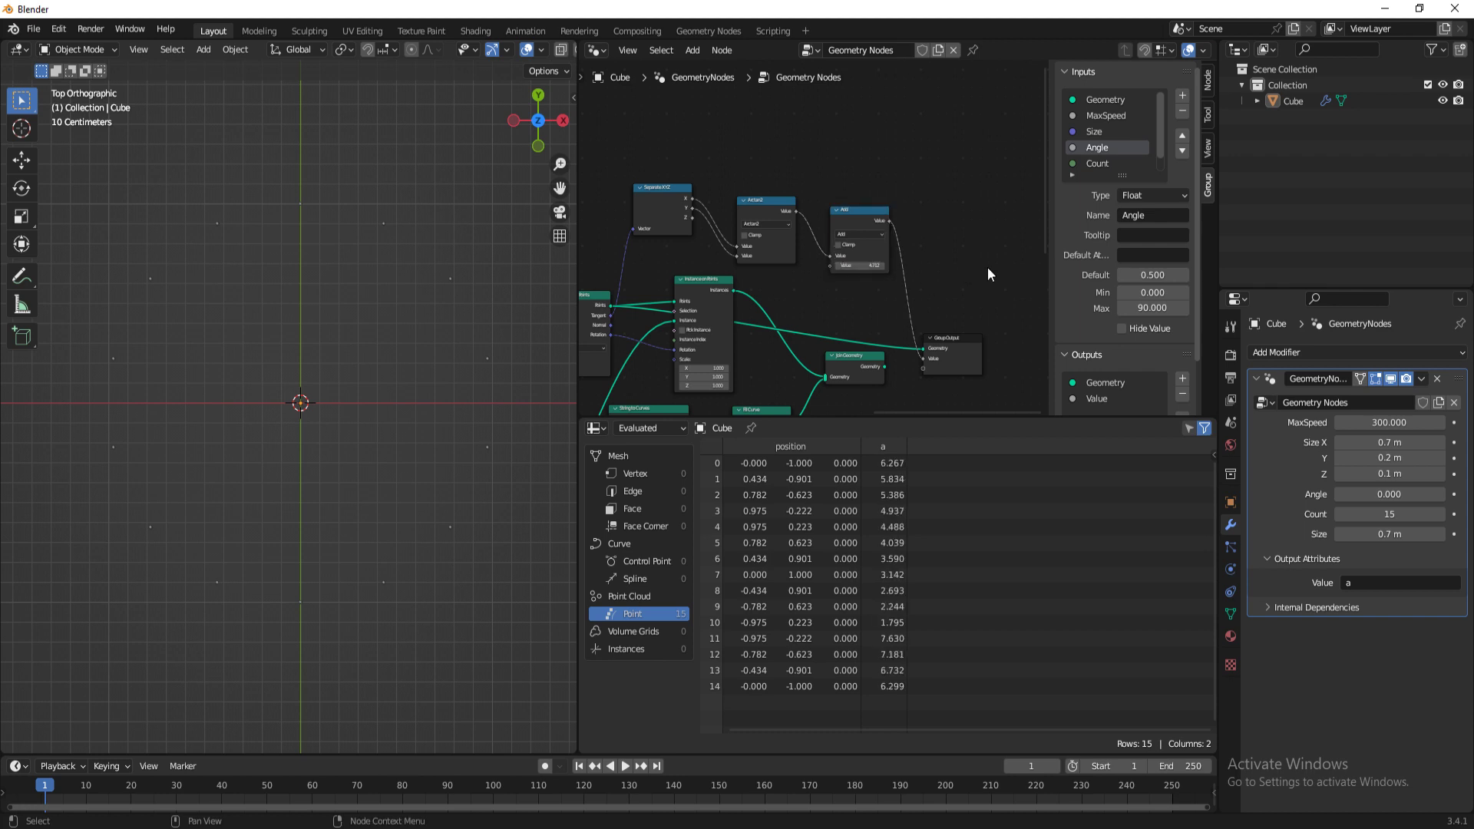
# Step: Add a Modulo Math node fed by the Add result and set its second value to 2*pi
pyautogui.moveTo(937, 263); pyautogui.dragTo(879, 268, button='middle')
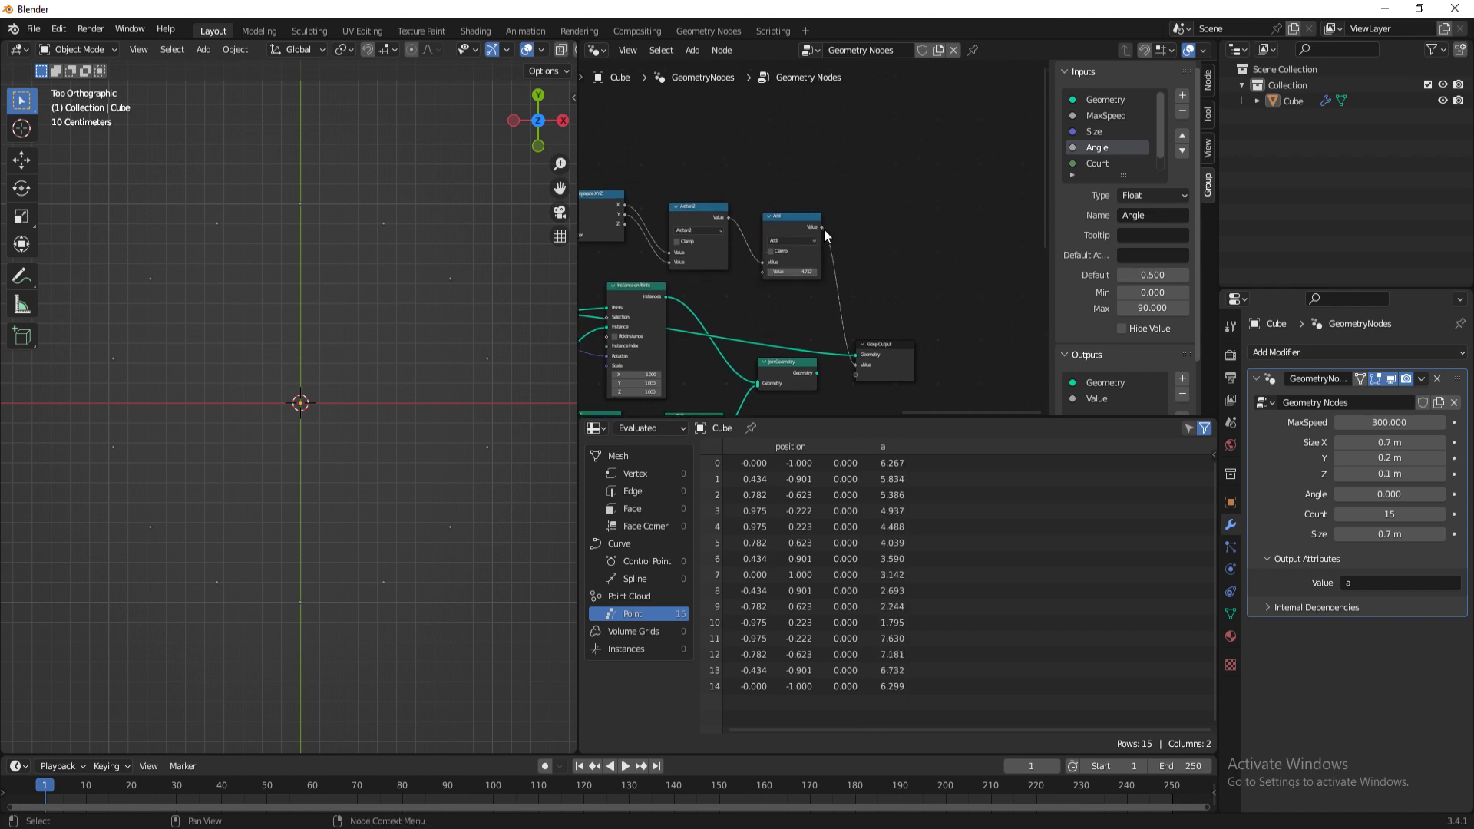
pyautogui.moveTo(822, 227); pyautogui.dragTo(879, 230)
pyautogui.write('modul')
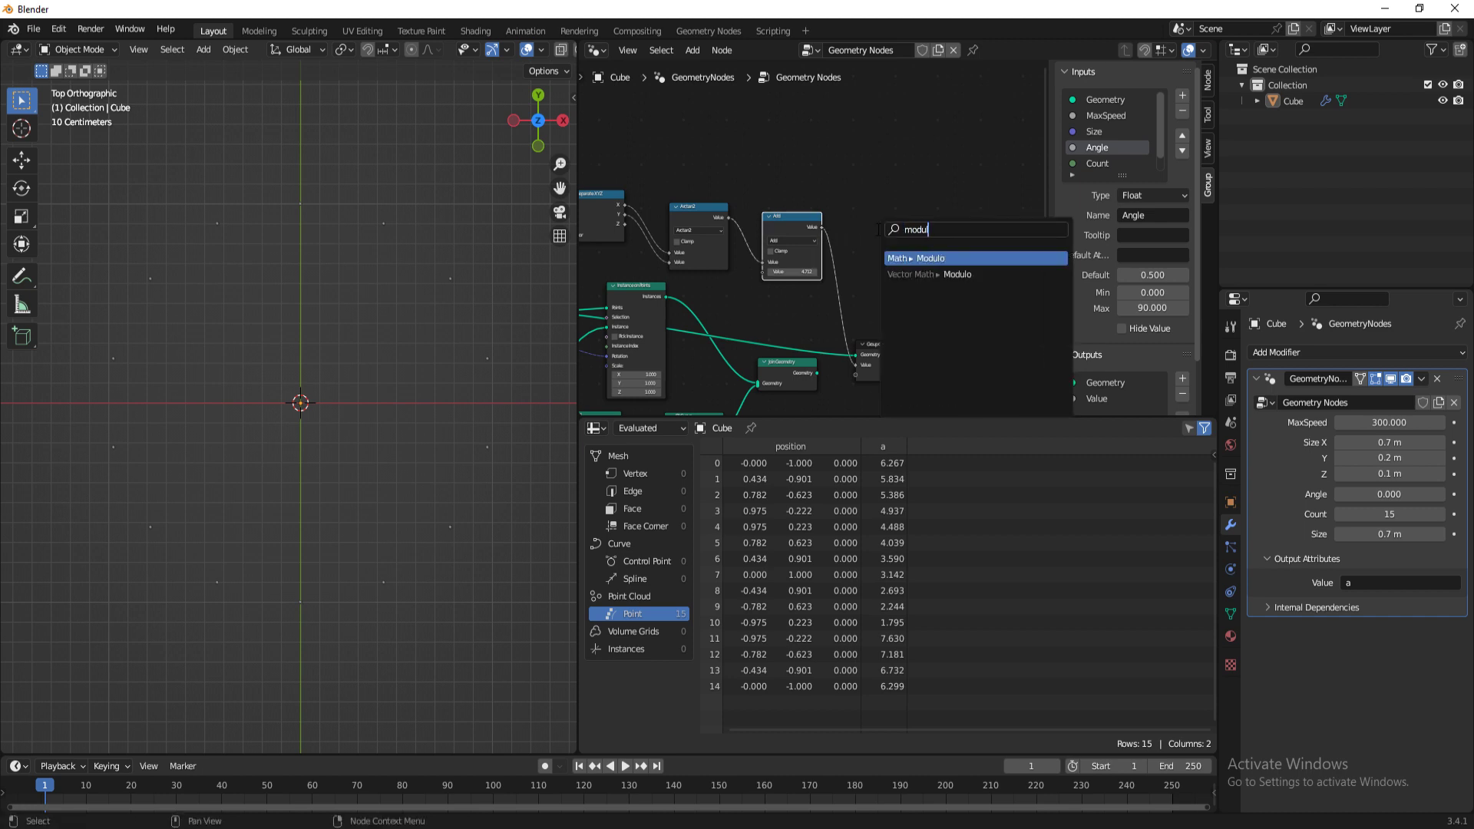
pyautogui.press('Return')
pyautogui.click(914, 279)
pyautogui.click(913, 279)
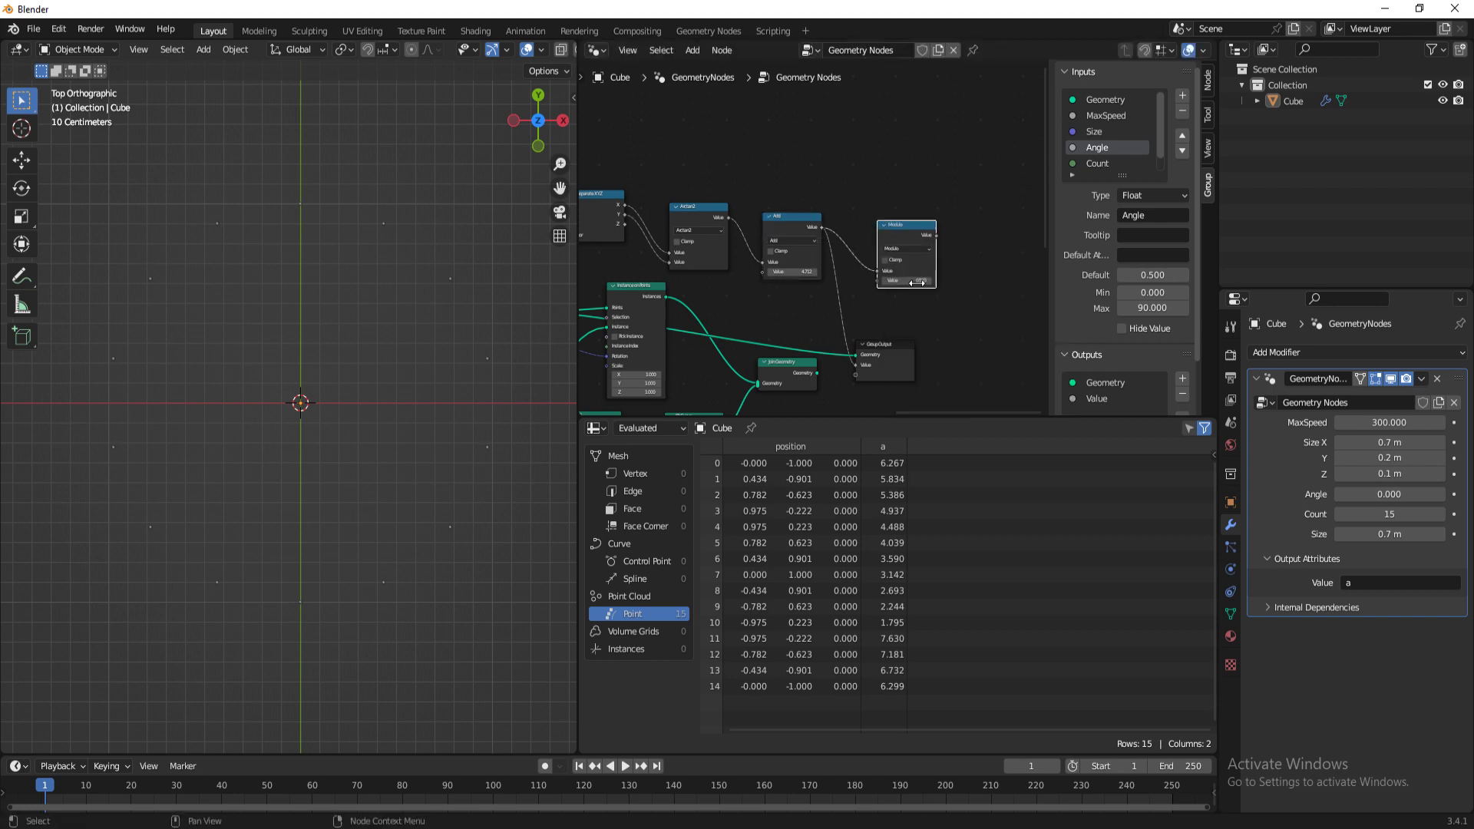
pyautogui.write('2*pi')
pyautogui.press('Return')
# Step: Connect the Modulo result to the Group Output's Value in place of the Add result
pyautogui.scroll(-1, 929, 298)
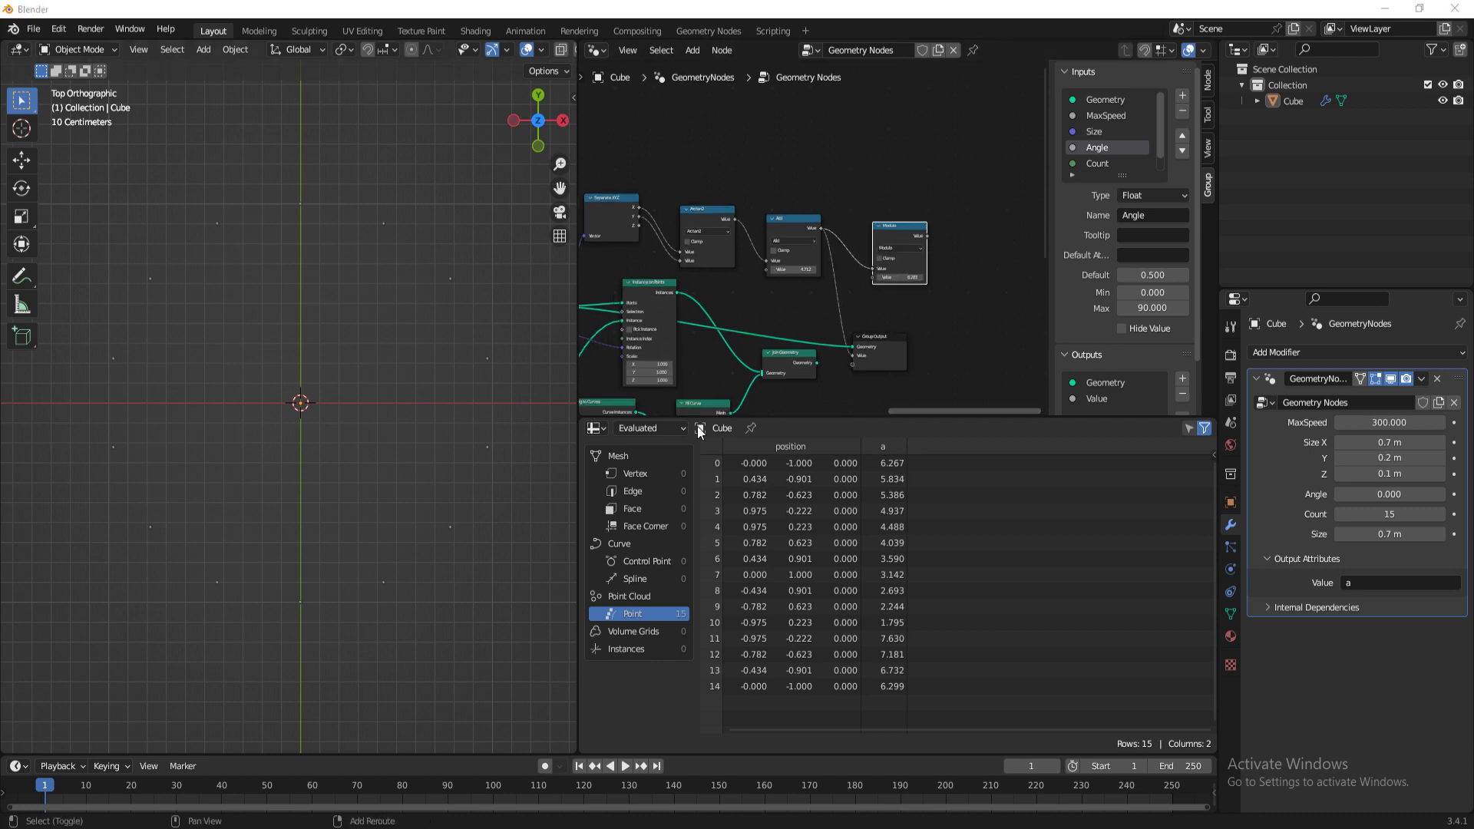
pyautogui.moveTo(905, 293); pyautogui.dragTo(745, 270, button='middle')
pyautogui.moveTo(776, 206); pyautogui.dragTo(708, 323)
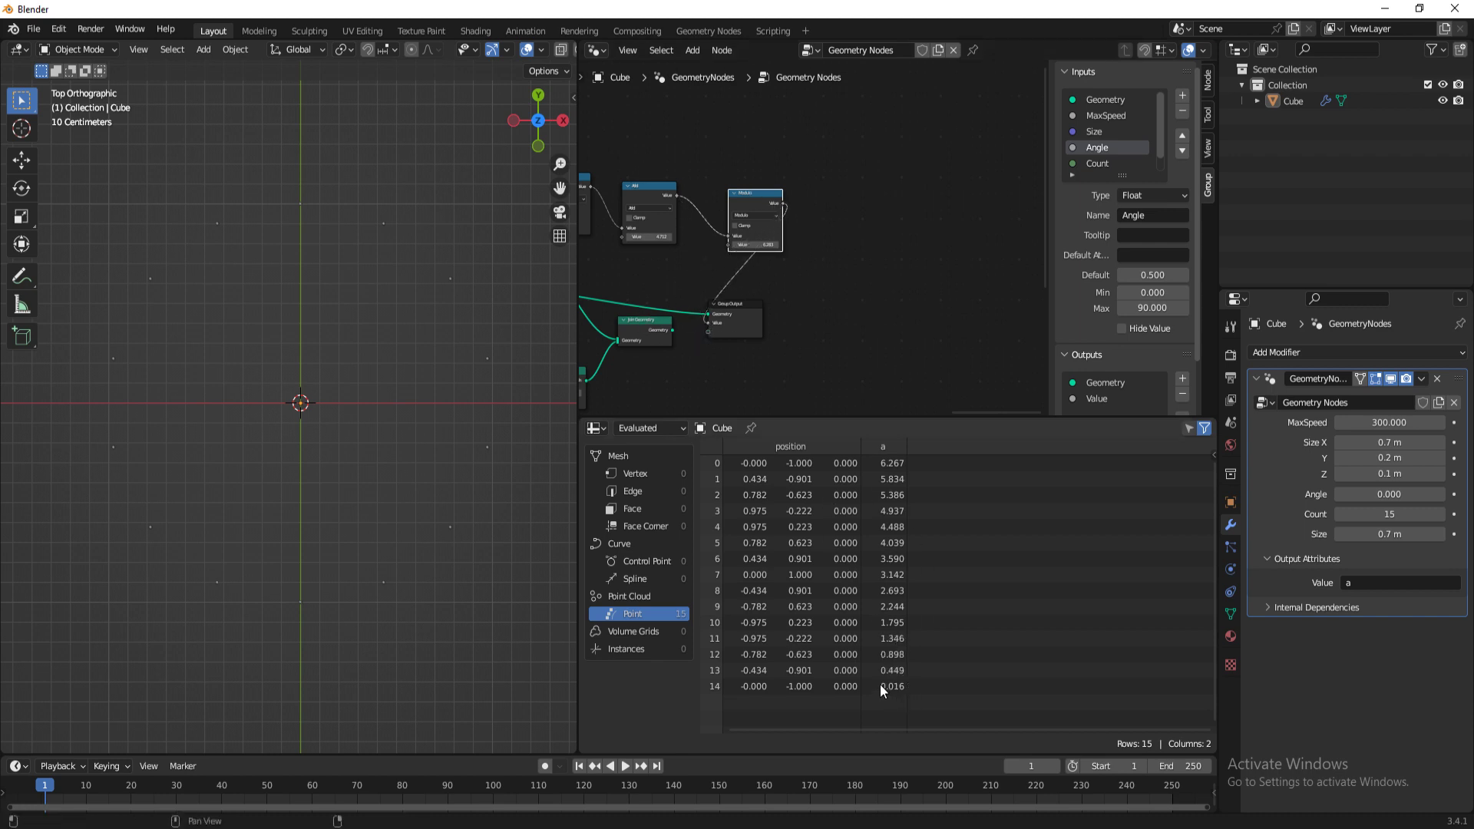
# Step: Move the Group Output node farther from the other nodes and reconnect Join Geometry to its Geometry input
pyautogui.moveTo(746, 317); pyautogui.dragTo(998, 319)
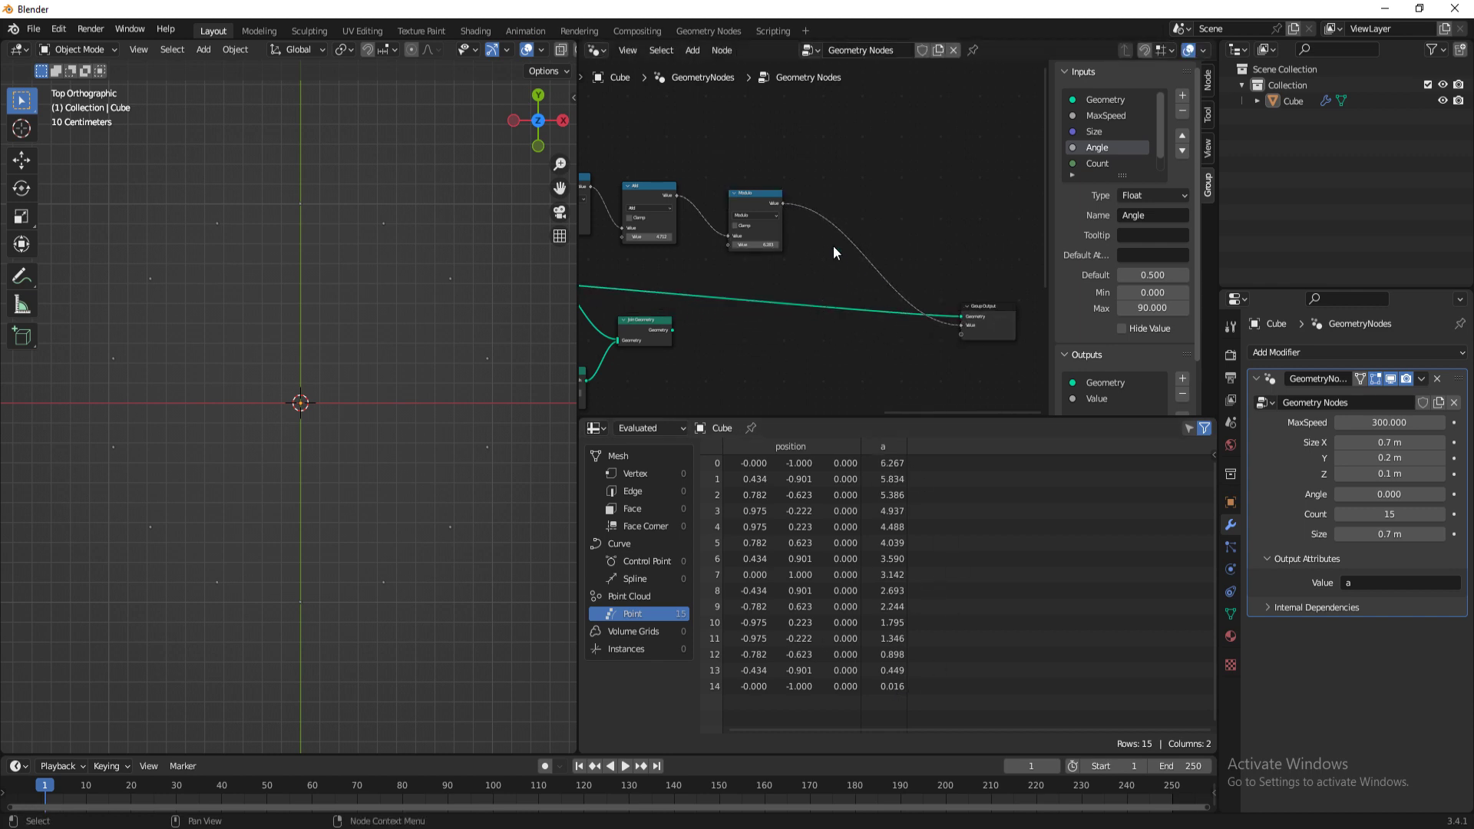
pyautogui.moveTo(832, 245); pyautogui.dragTo(871, 274, button='middle')
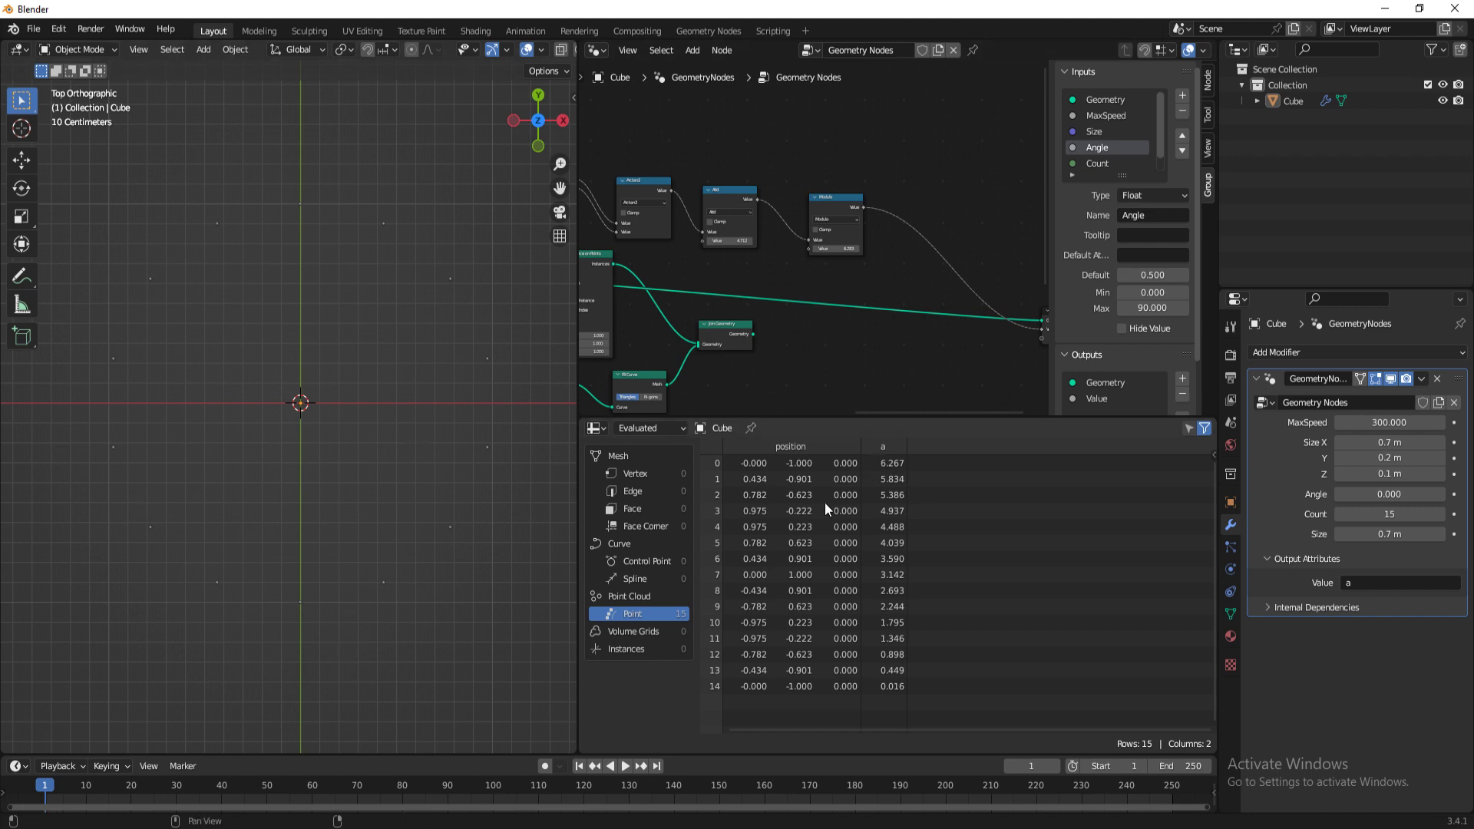
pyautogui.moveTo(753, 334); pyautogui.dragTo(939, 321)
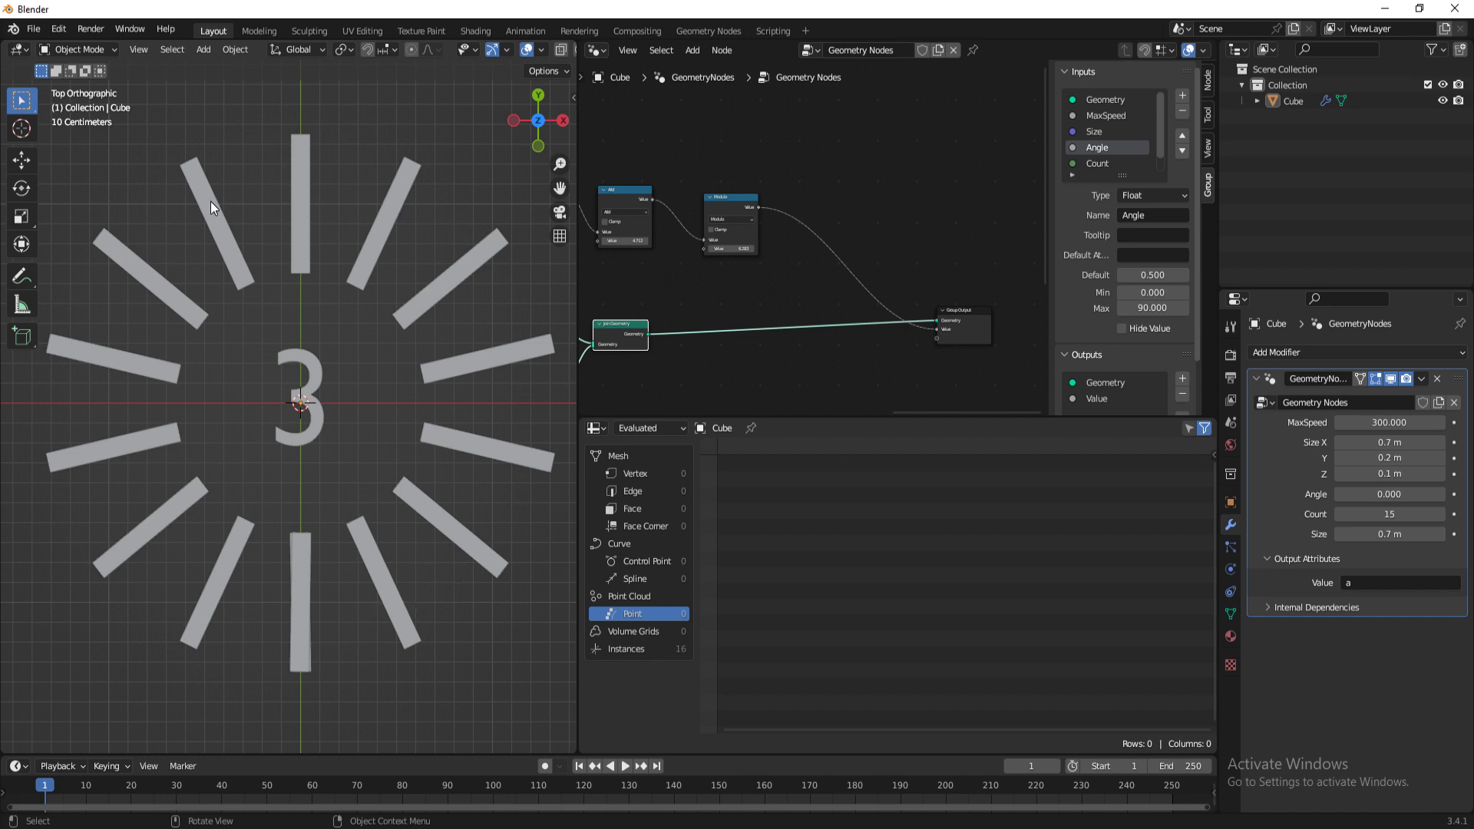
# Step: Move the Join Geometry, Instance on Points and Fill Curve nodes closer to the Group Output
pyautogui.scroll(3, 785, 372)
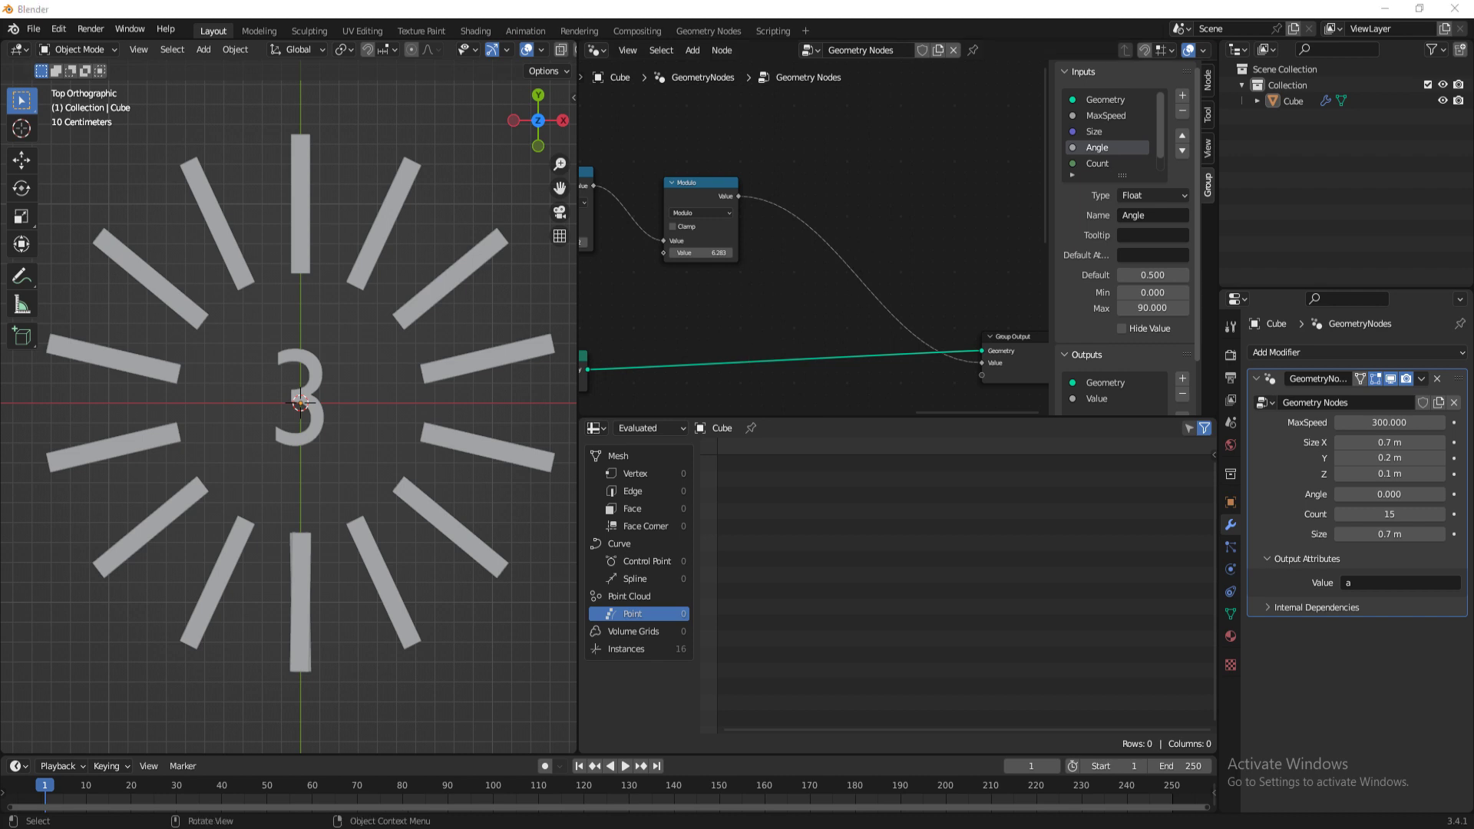
pyautogui.moveTo(741, 332); pyautogui.dragTo(944, 286, button='middle')
pyautogui.scroll(-5, 944, 286)
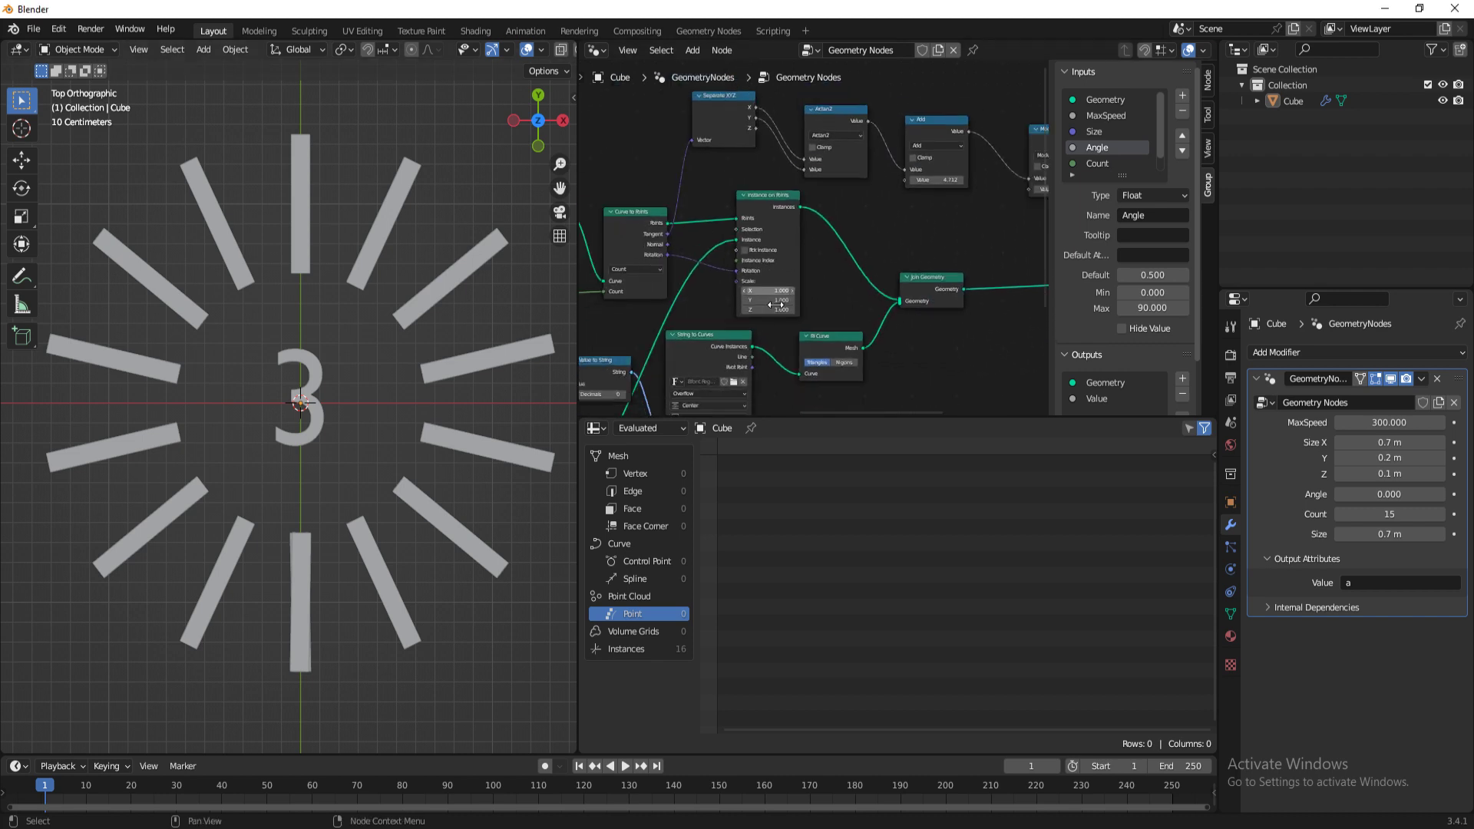
pyautogui.moveTo(776, 305); pyautogui.dragTo(656, 266, button='middle')
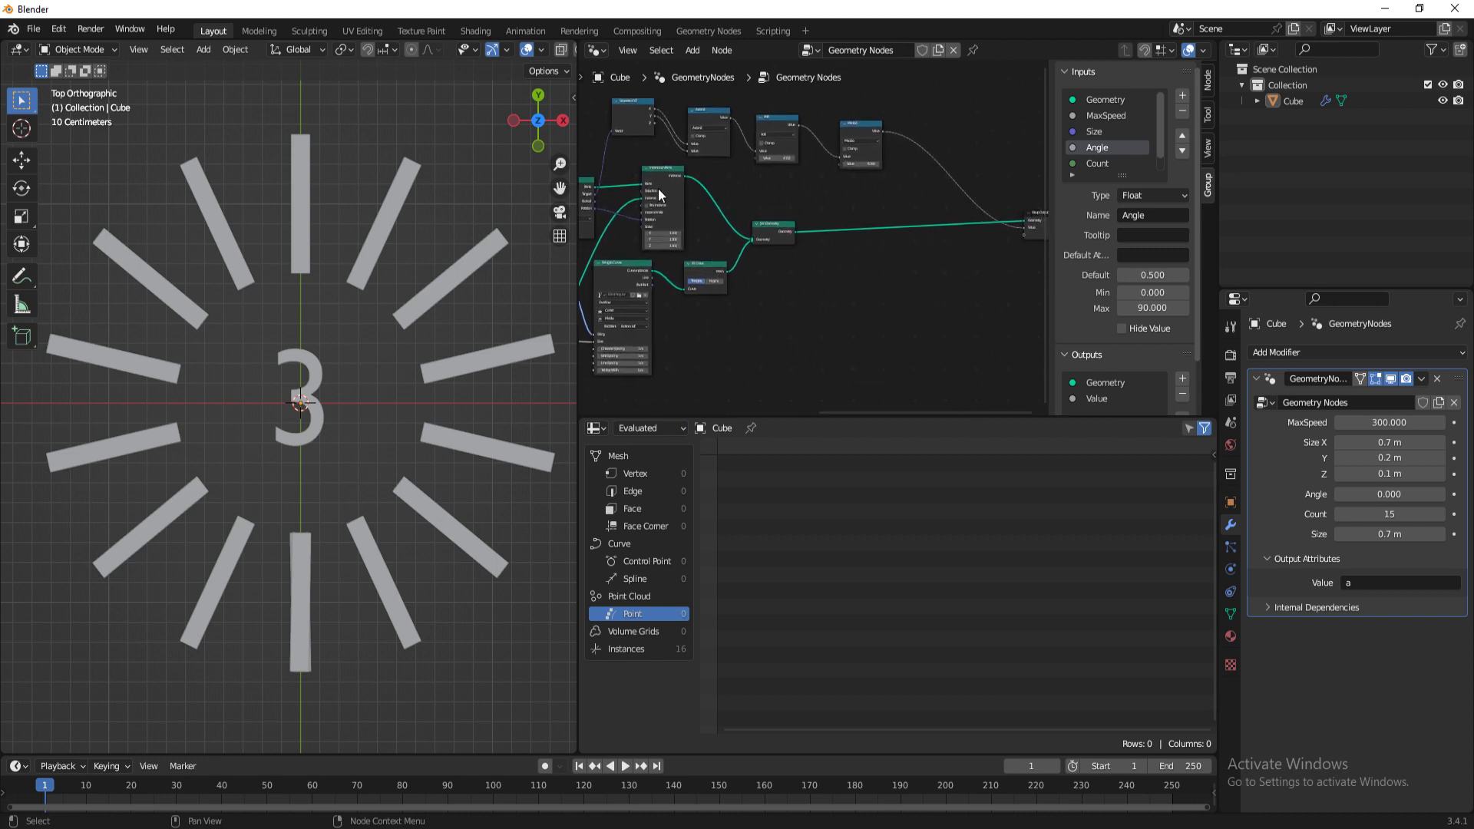
pyautogui.moveTo(765, 236); pyautogui.dragTo(974, 255)
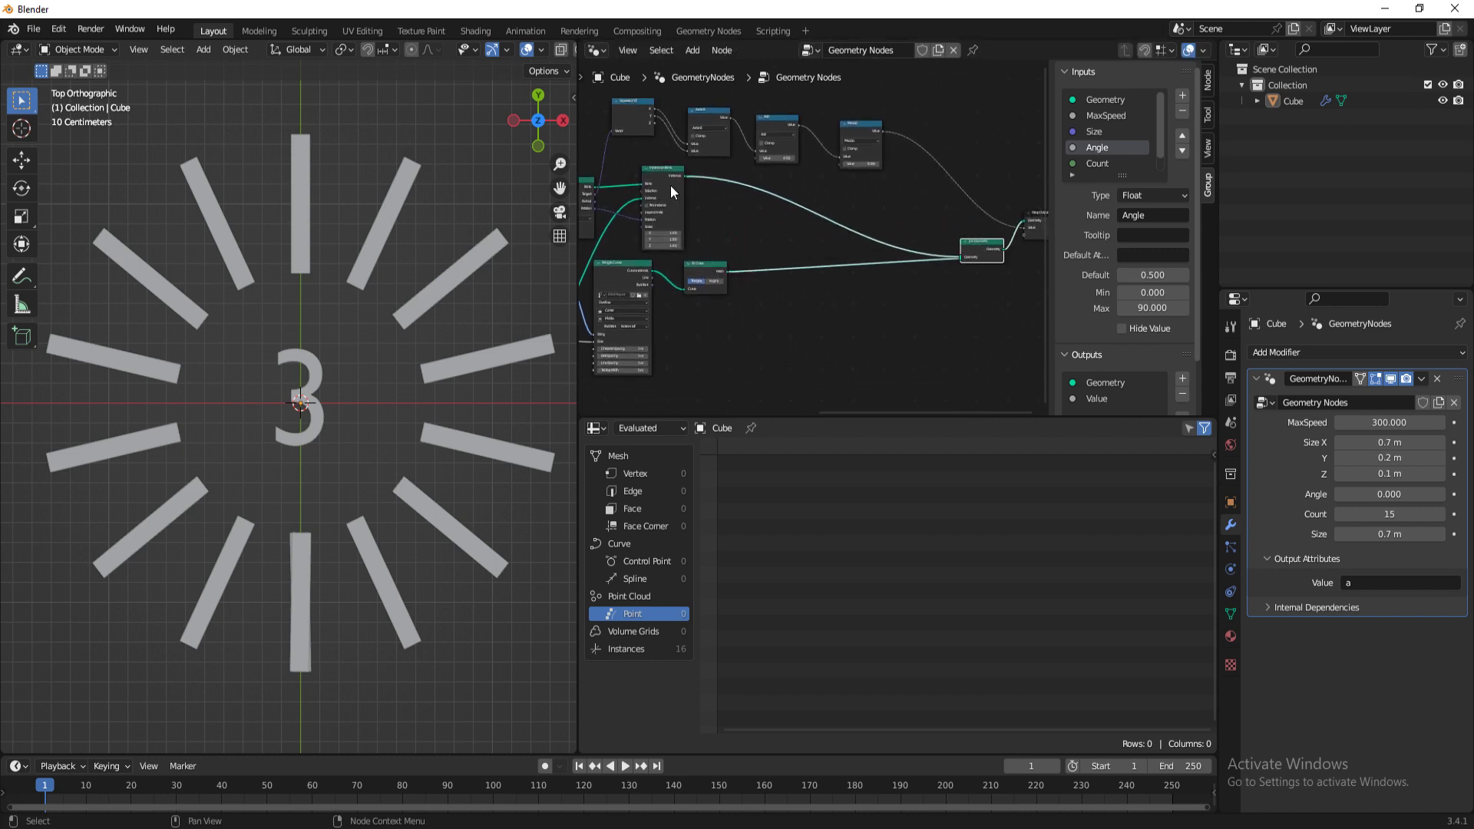
pyautogui.moveTo(668, 181); pyautogui.dragTo(868, 191)
pyautogui.moveTo(700, 270); pyautogui.dragTo(862, 314)
pyautogui.scroll(2, 875, 192)
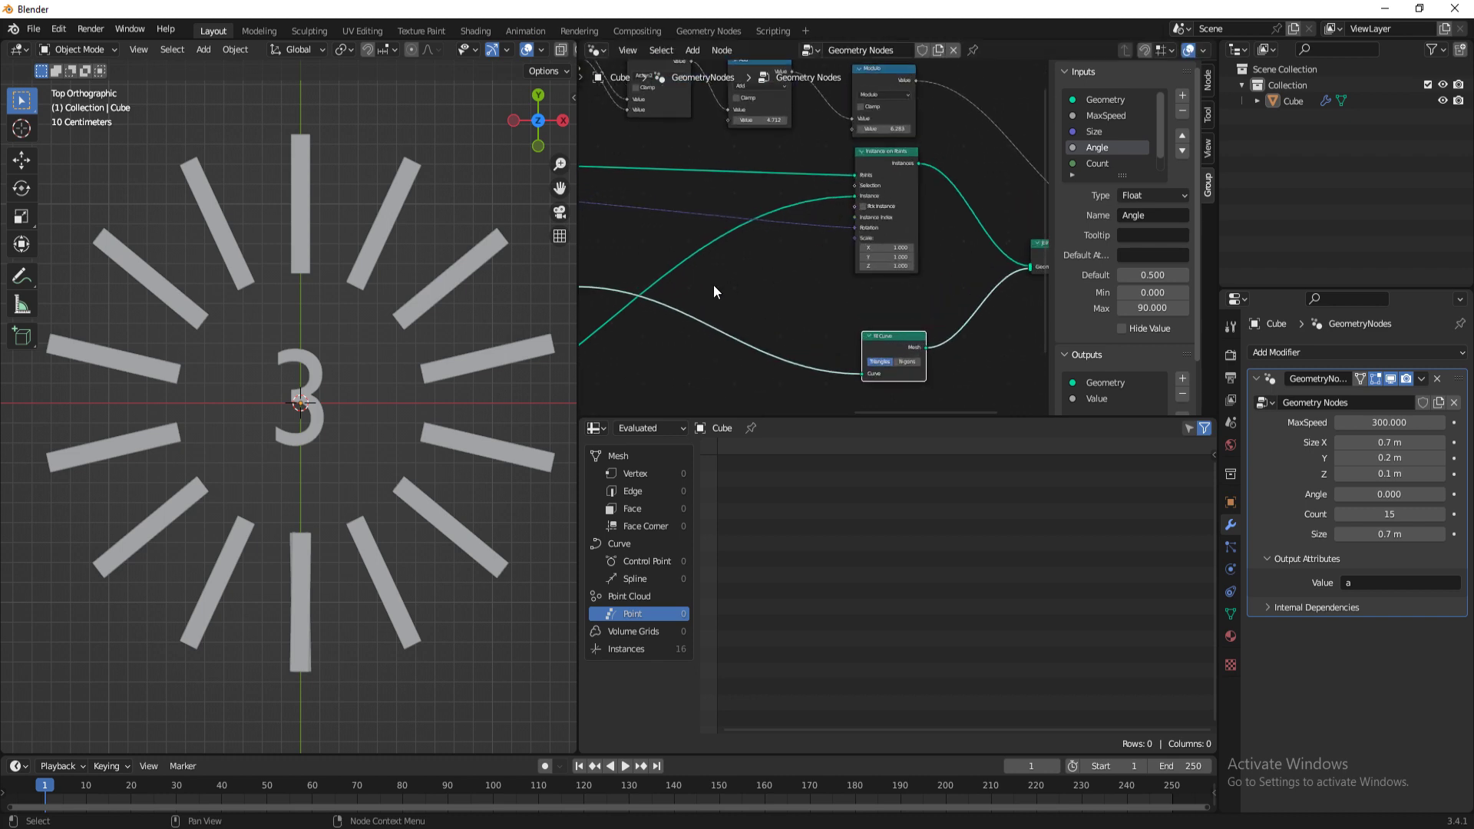
pyautogui.scroll(-3, 714, 286)
pyautogui.keyDown('shift'); pyautogui.moveTo(689, 303); pyautogui.dragTo(841, 289, button='middle'); pyautogui.keyUp('shift')
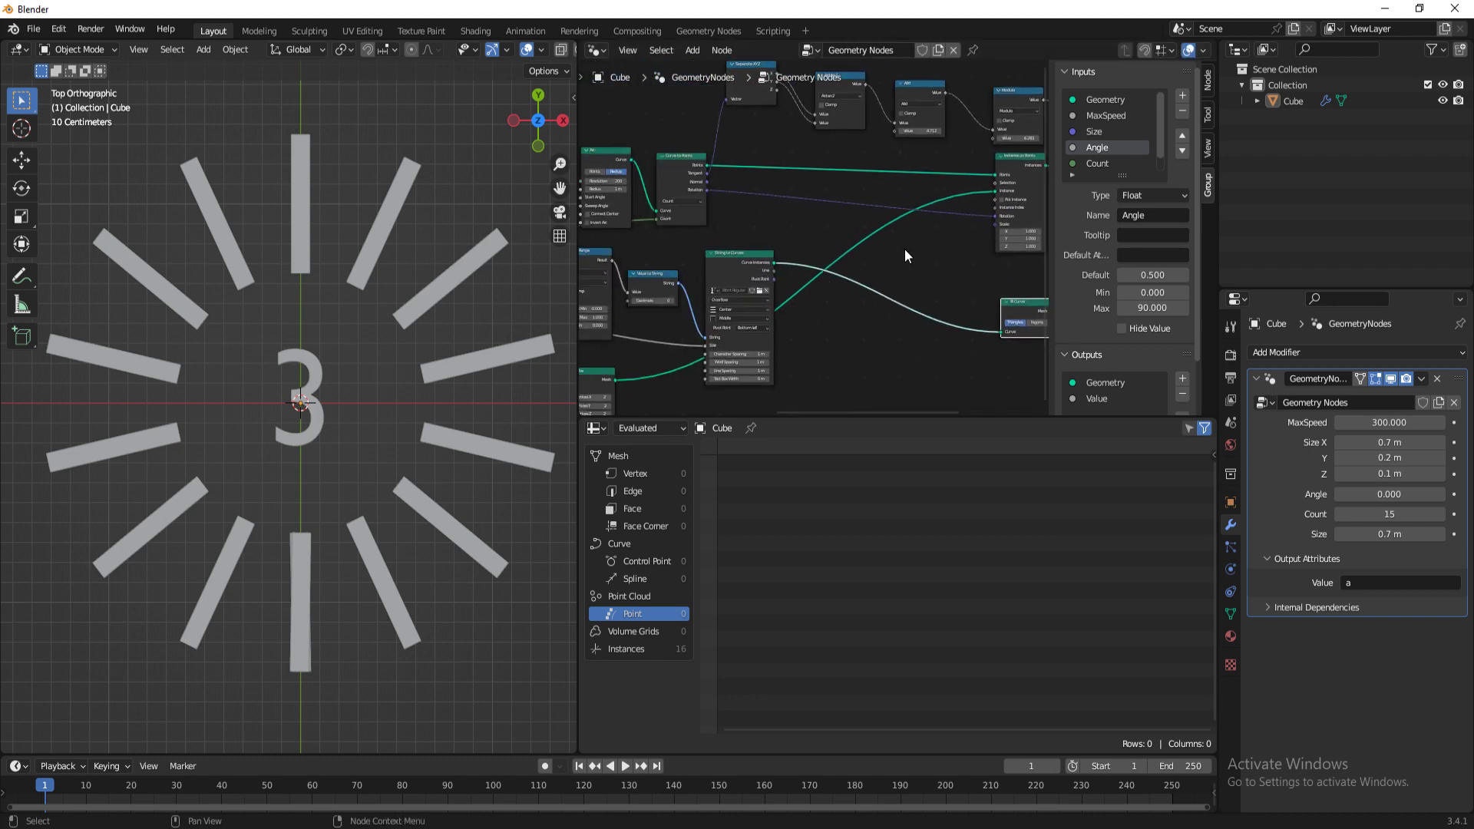
pyautogui.scroll(3, 984, 224)
pyautogui.moveTo(1002, 184); pyautogui.dragTo(870, 240, button='middle')
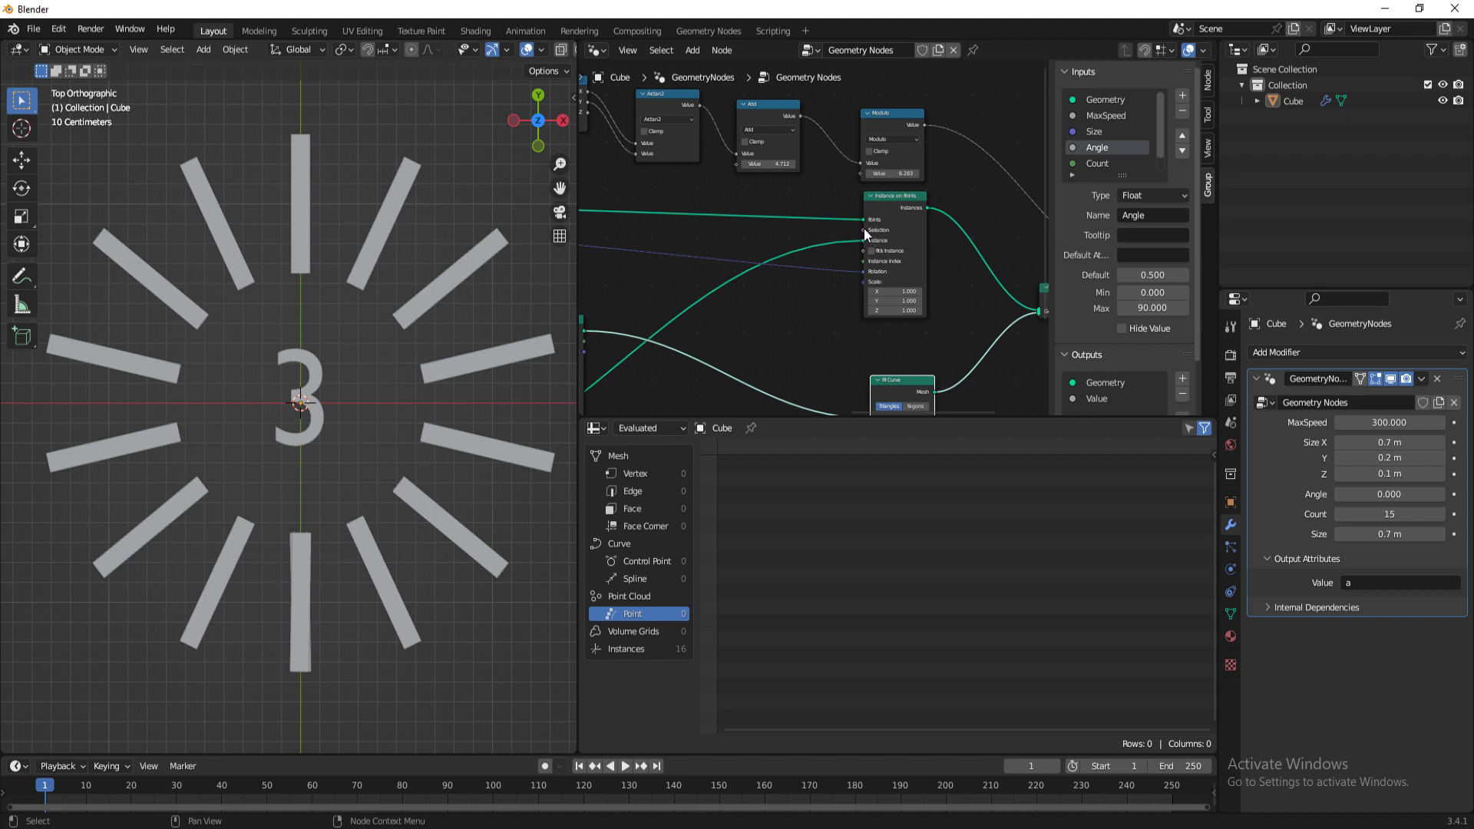
pyautogui.moveTo(864, 230); pyautogui.dragTo(842, 243)
# Step: Move Instance on Points, Fill Curve, Join Geometry and Group Output together to free space after the Modulo node
pyautogui.moveTo(1012, 301); pyautogui.dragTo(783, 244, button='middle')
pyautogui.scroll(-5, 783, 245)
pyautogui.click(699, 278)
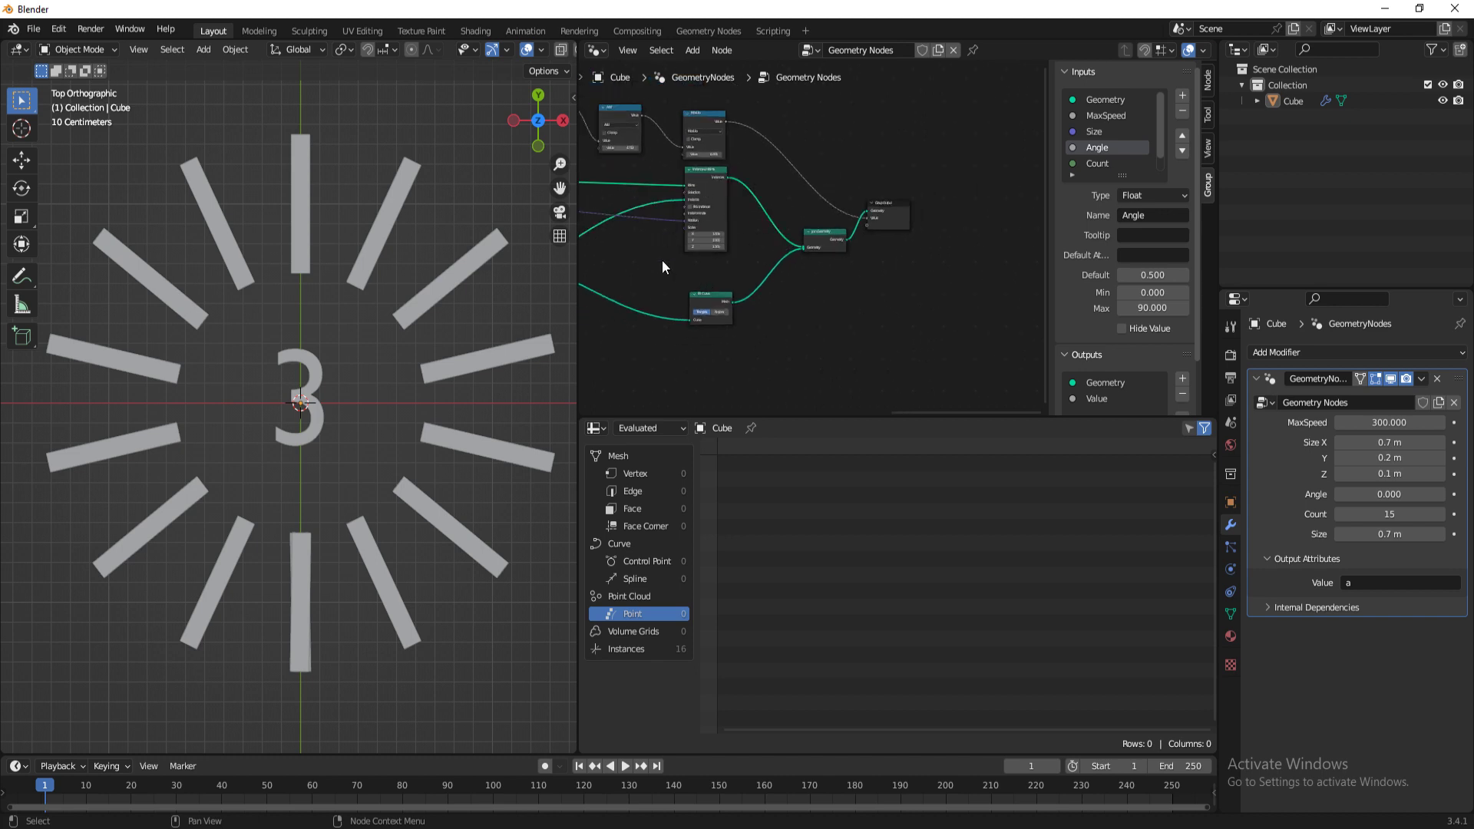
pyautogui.moveTo(668, 344); pyautogui.dragTo(931, 251)
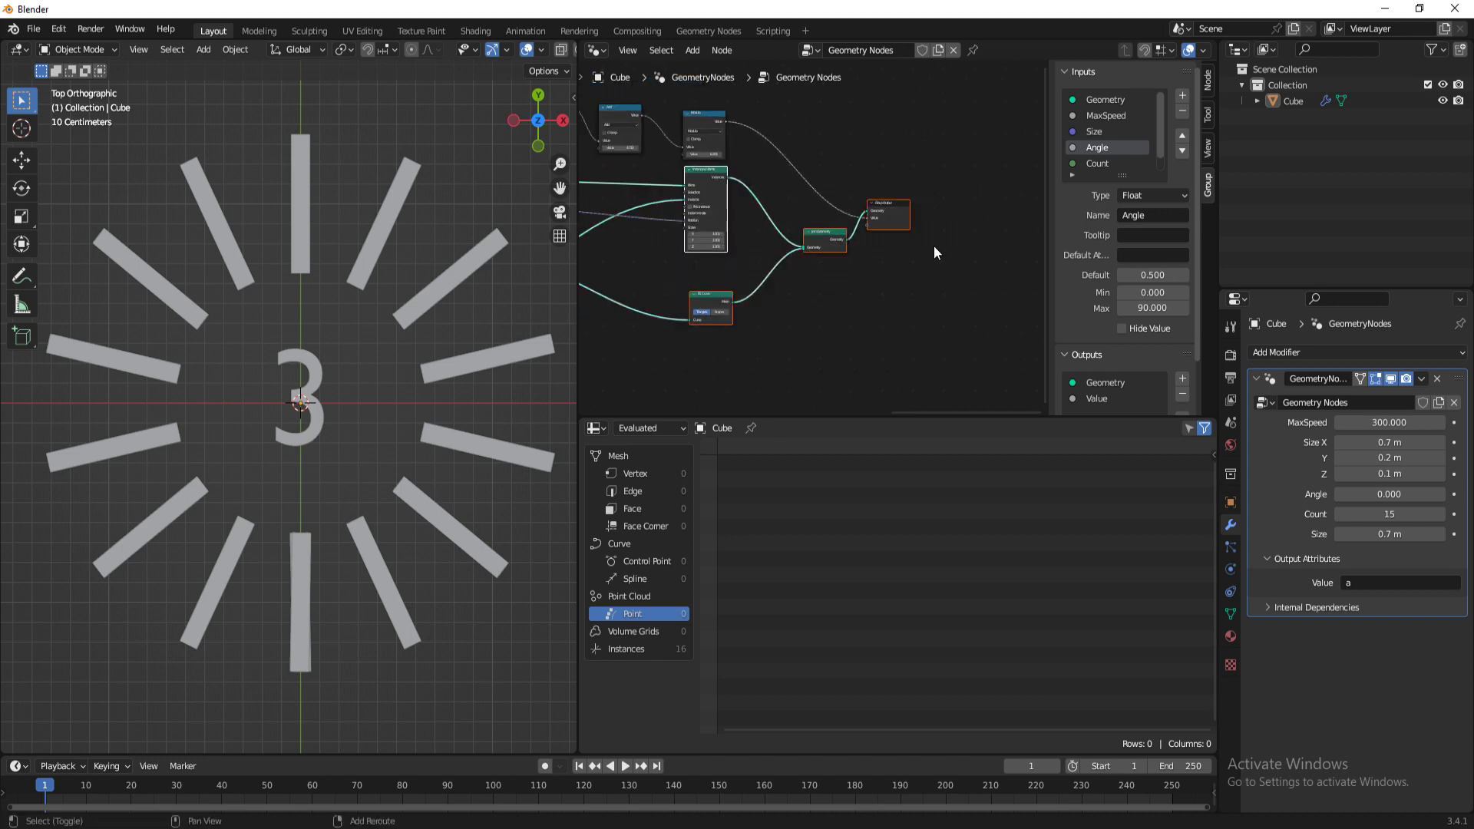
pyautogui.press('g')
pyautogui.click(926, 203)
pyautogui.click(651, 161)
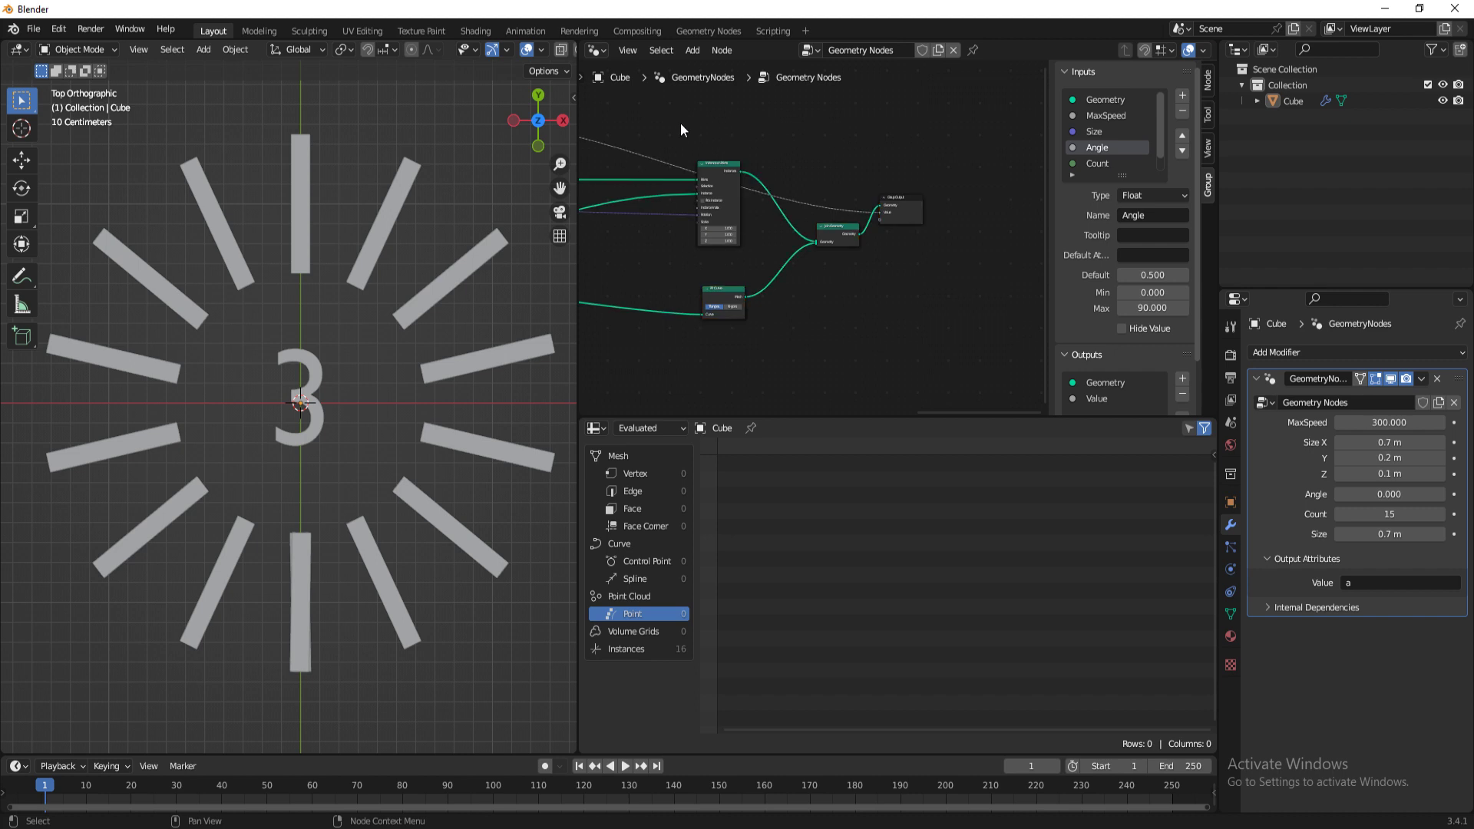
# Step: Add a Less Than or Equal Compare node fed by the Modulo result and connect its Result to Instance on Points' Selection
pyautogui.moveTo(637, 167); pyautogui.dragTo(852, 210, button='middle')
pyautogui.scroll(3, 852, 210)
pyautogui.moveTo(667, 145); pyautogui.dragTo(719, 169)
pyautogui.write('less than')
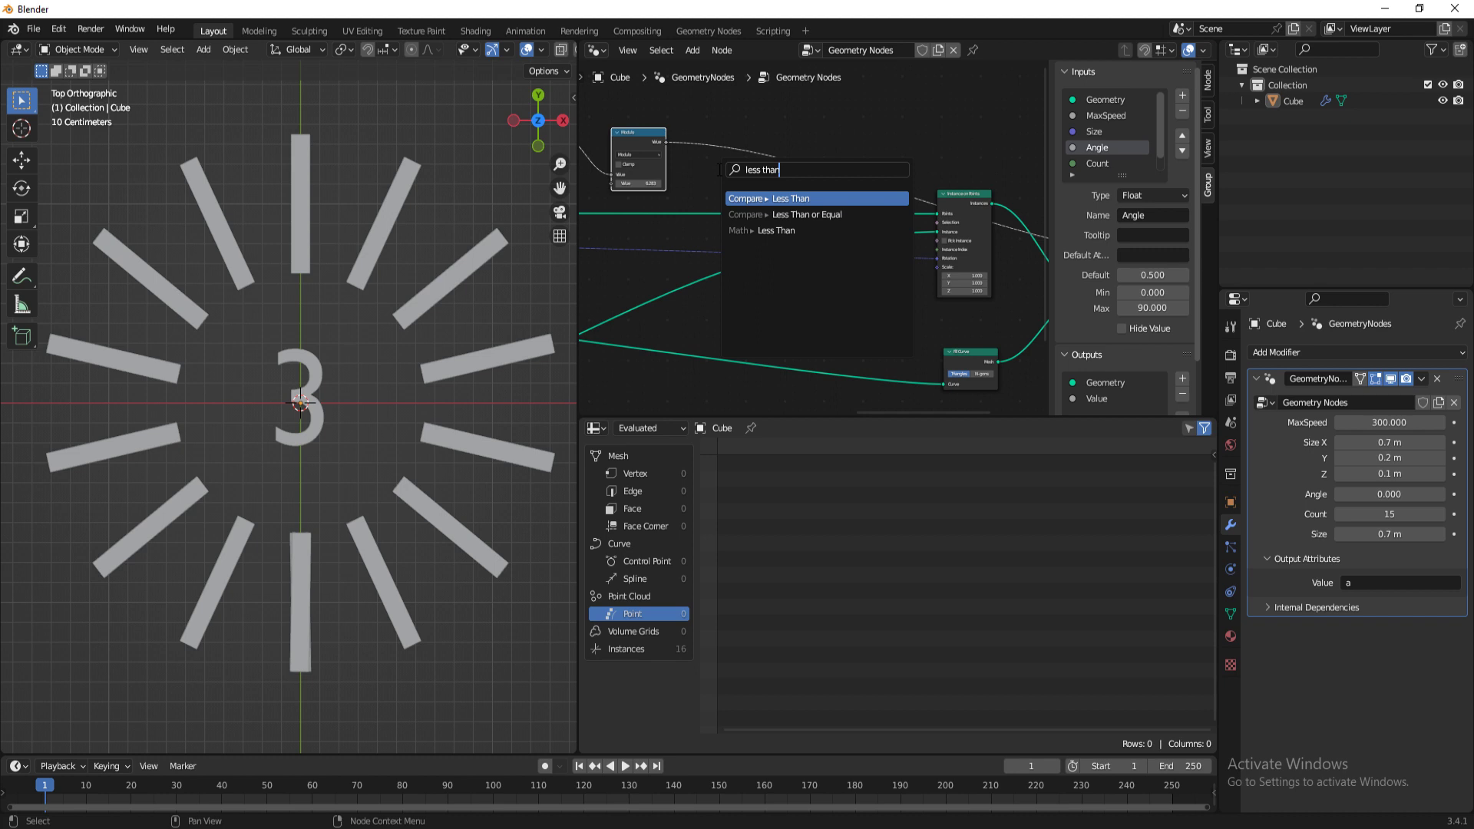
pyautogui.press('Down')
pyautogui.press('Return')
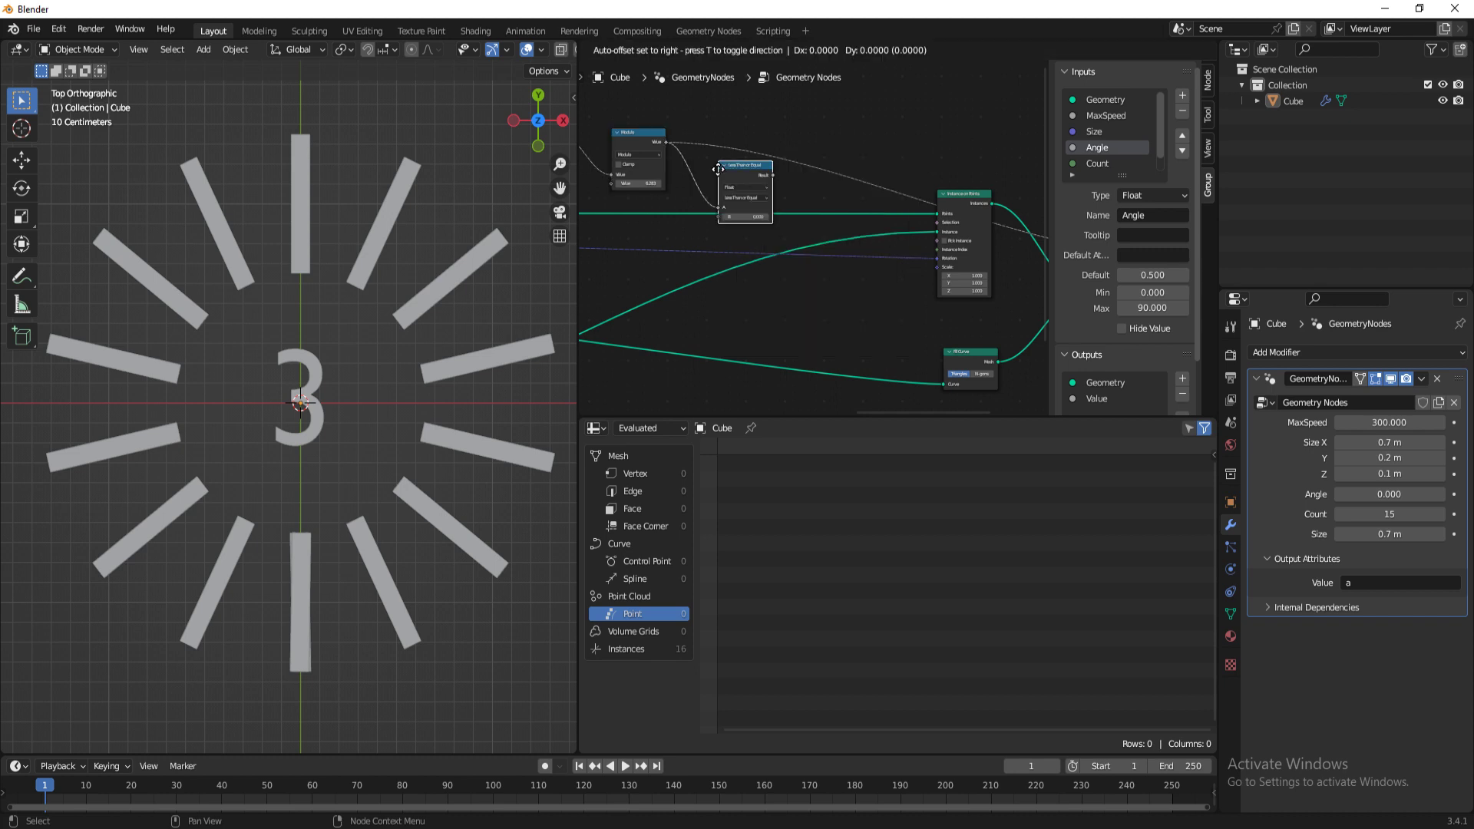
pyautogui.click(739, 184)
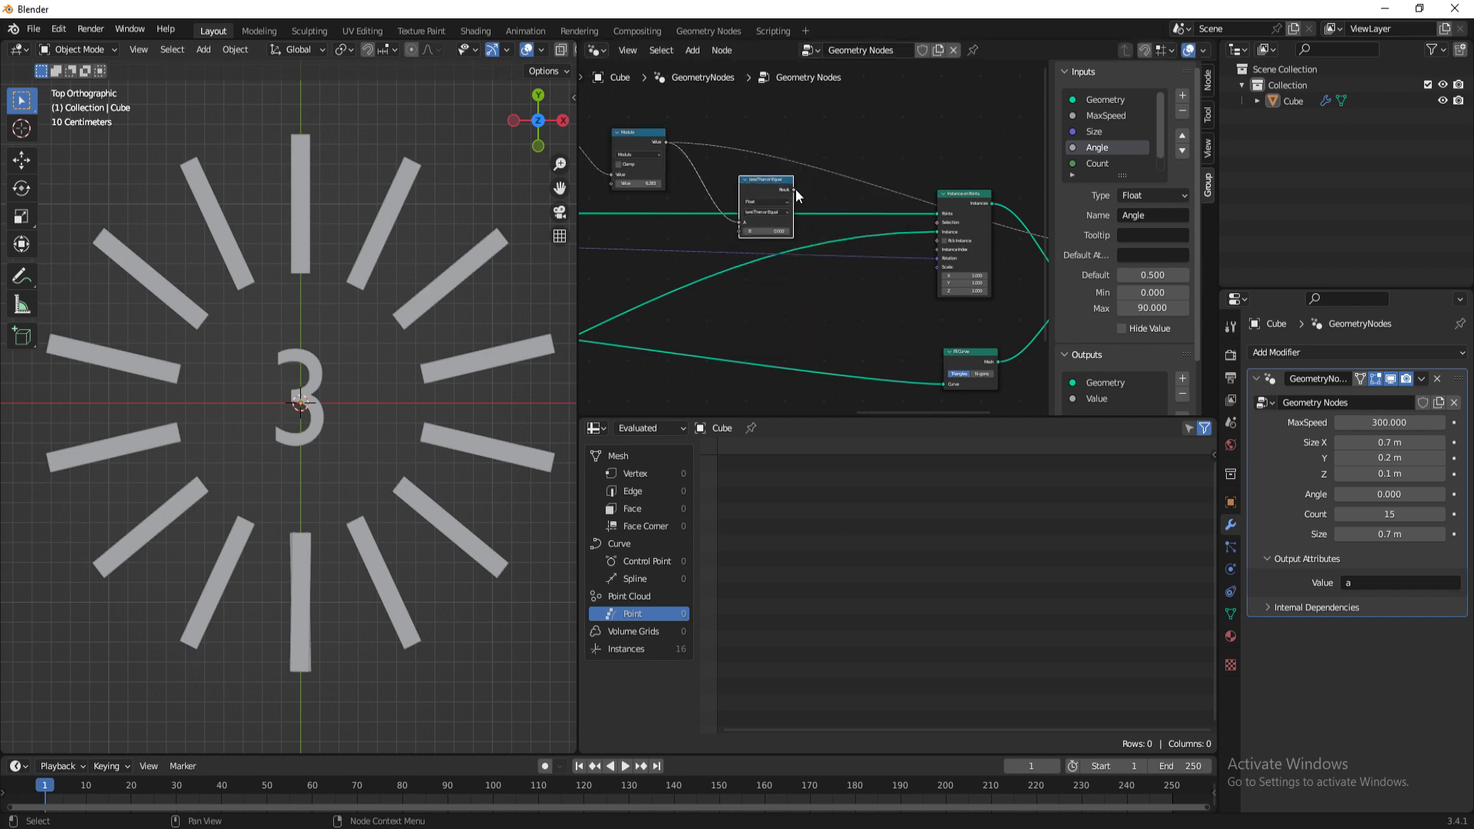
pyautogui.moveTo(796, 190); pyautogui.dragTo(941, 228)
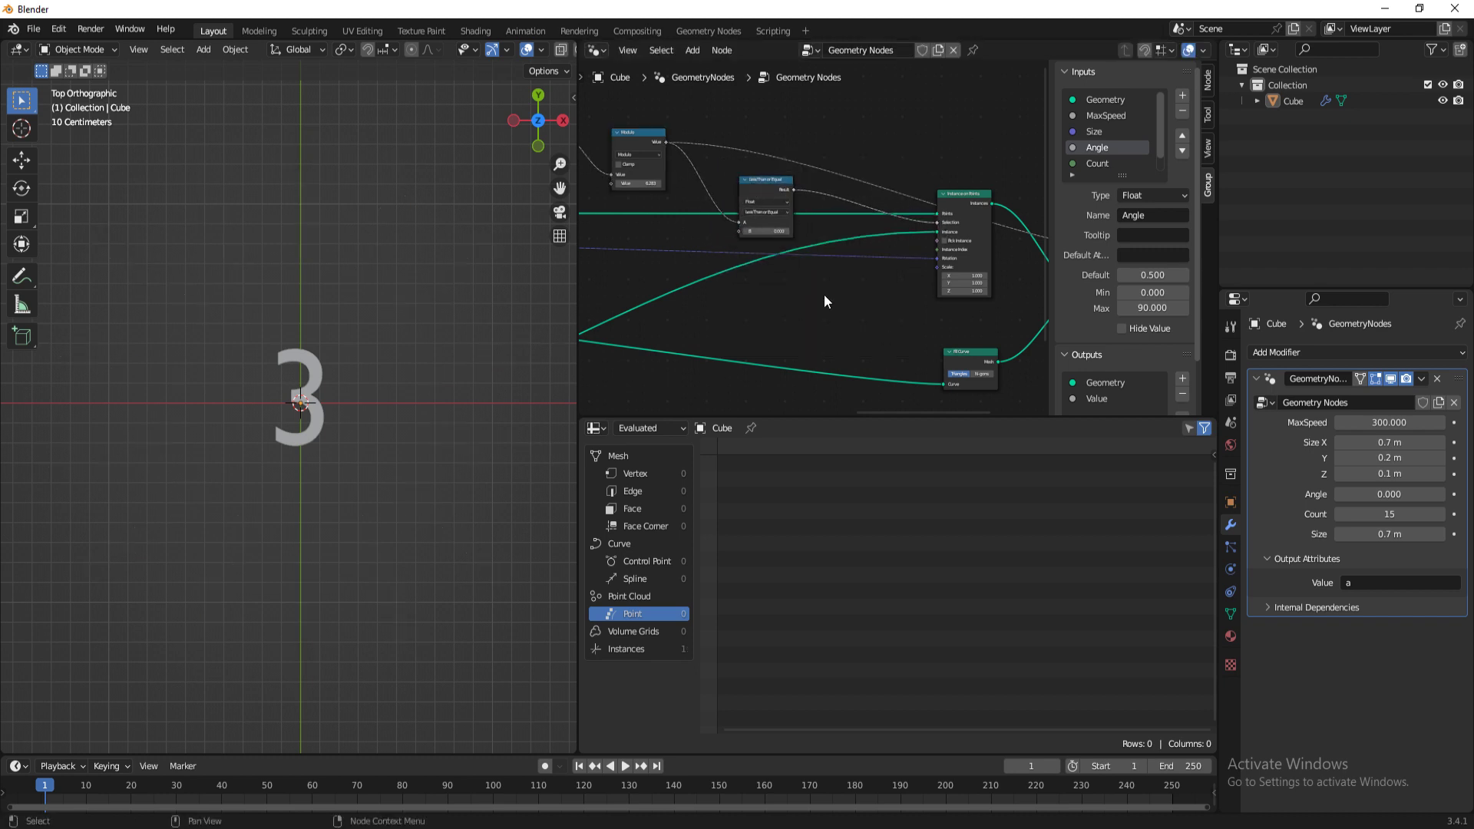
# Step: Review the node tree from the Less Than or Equal node back to the Fraction node that drives the speed
pyautogui.scroll(-1, 825, 285)
pyautogui.keyDown('shift'); pyautogui.moveTo(734, 282); pyautogui.dragTo(834, 249, button='middle'); pyautogui.keyUp('shift')
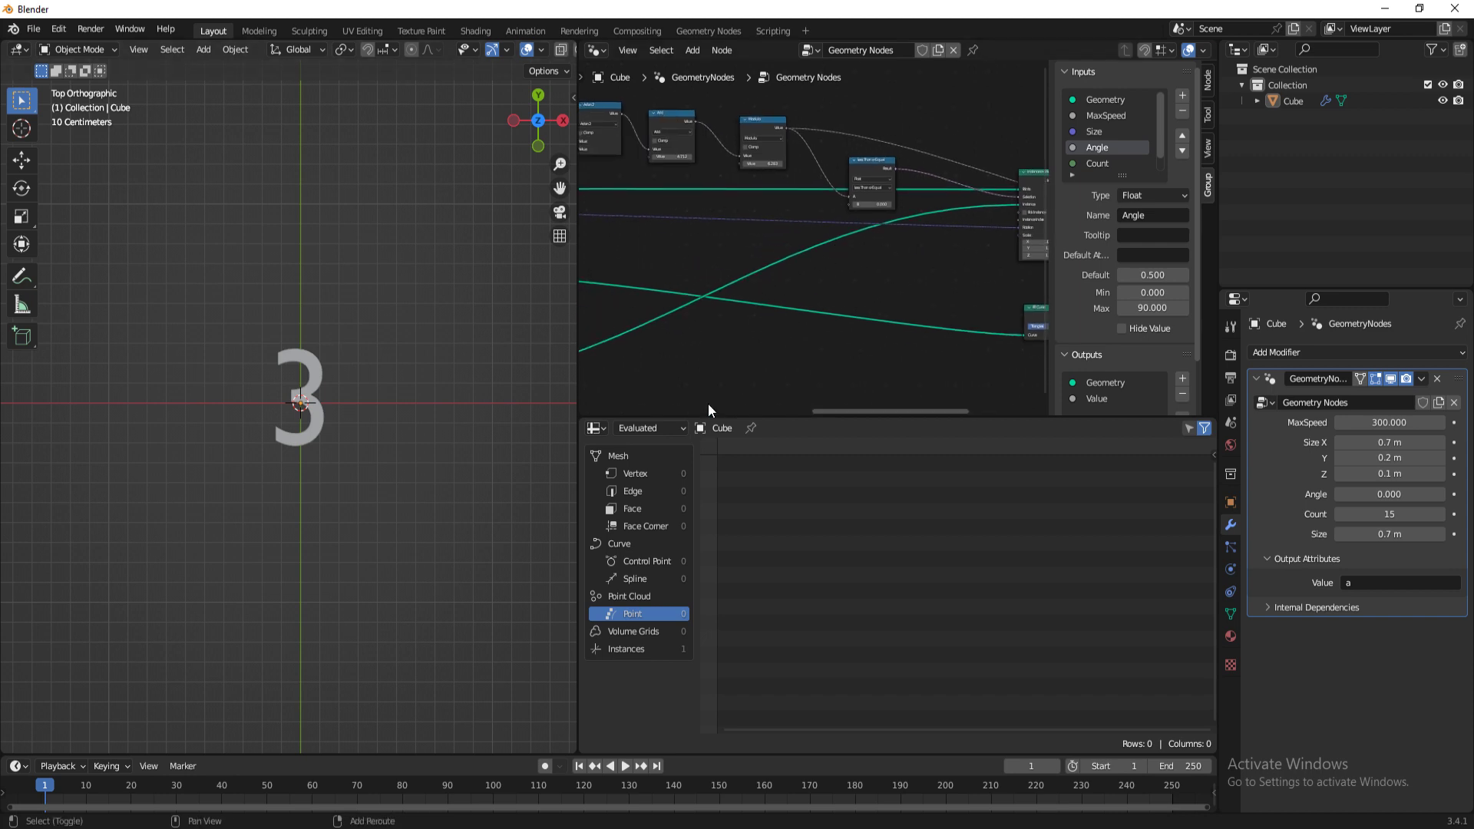
pyautogui.moveTo(738, 357); pyautogui.dragTo(776, 354, button='middle')
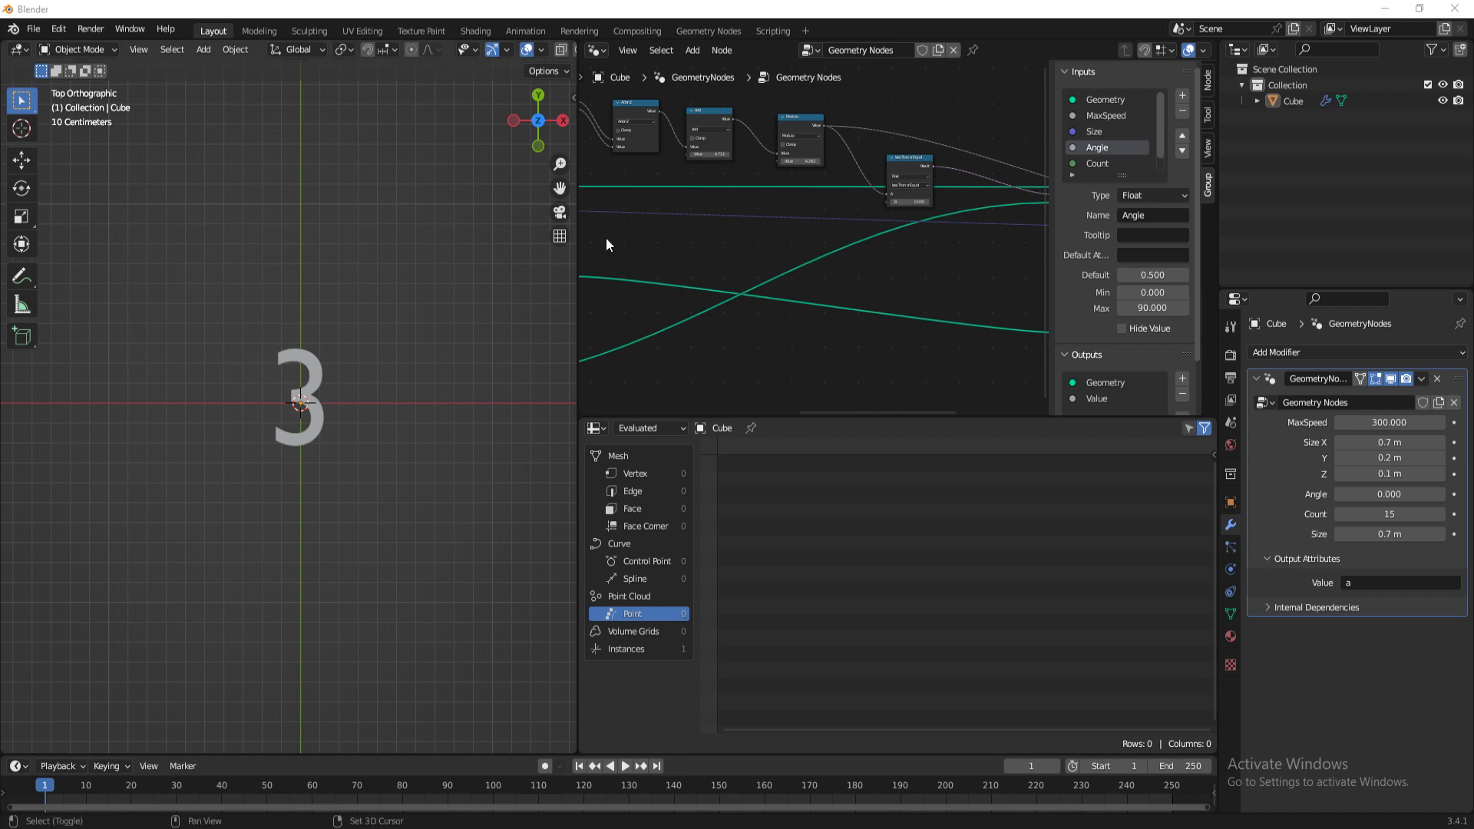
pyautogui.moveTo(795, 255); pyautogui.dragTo(1015, 233, button='middle')
pyautogui.scroll(-1, 1015, 232)
pyautogui.moveTo(616, 292); pyautogui.dragTo(704, 286, button='middle')
pyautogui.scroll(1, 704, 287)
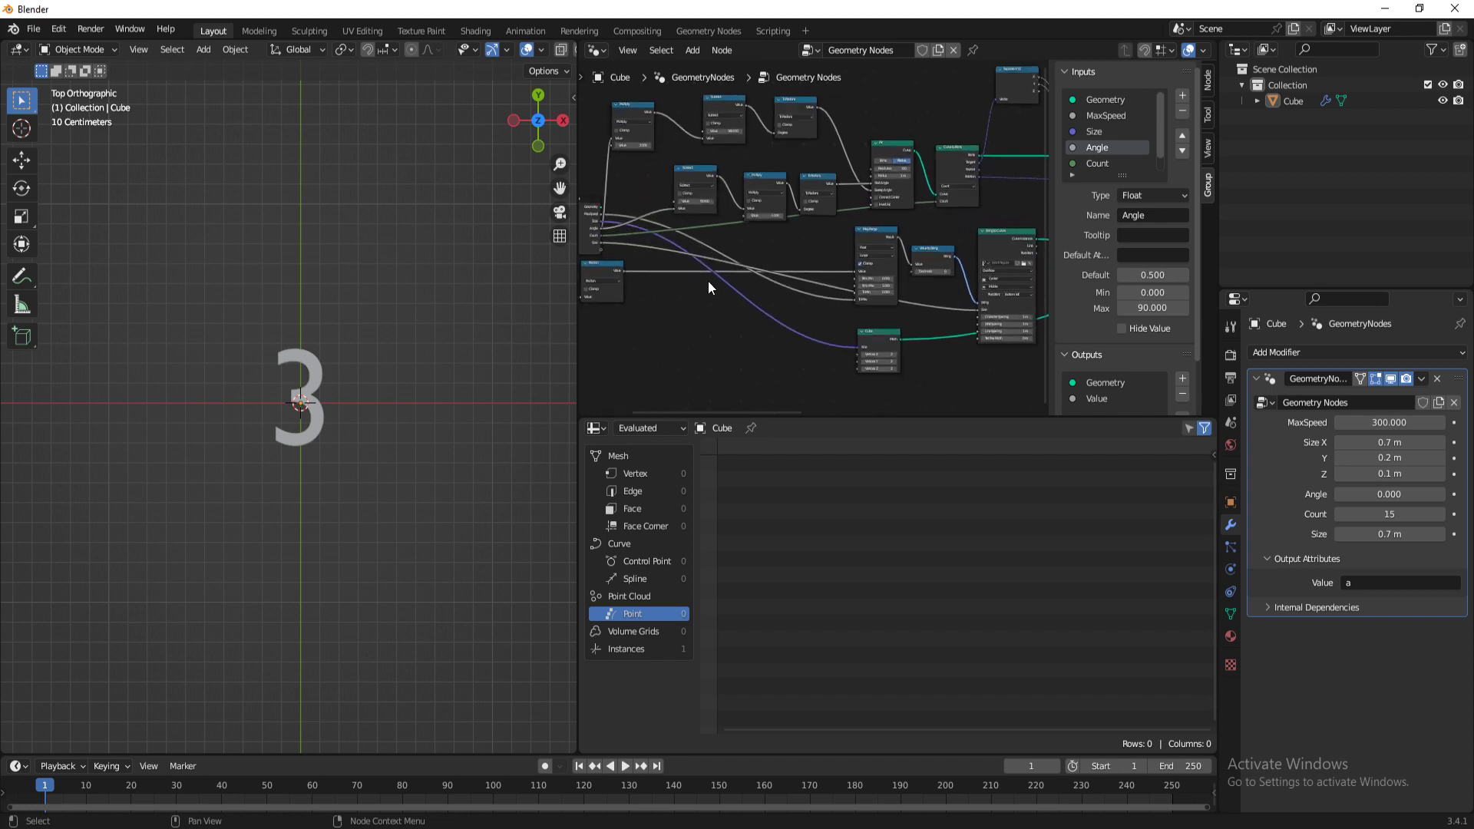
pyautogui.click(602, 279)
pyautogui.moveTo(872, 330); pyautogui.dragTo(771, 331, button='middle')
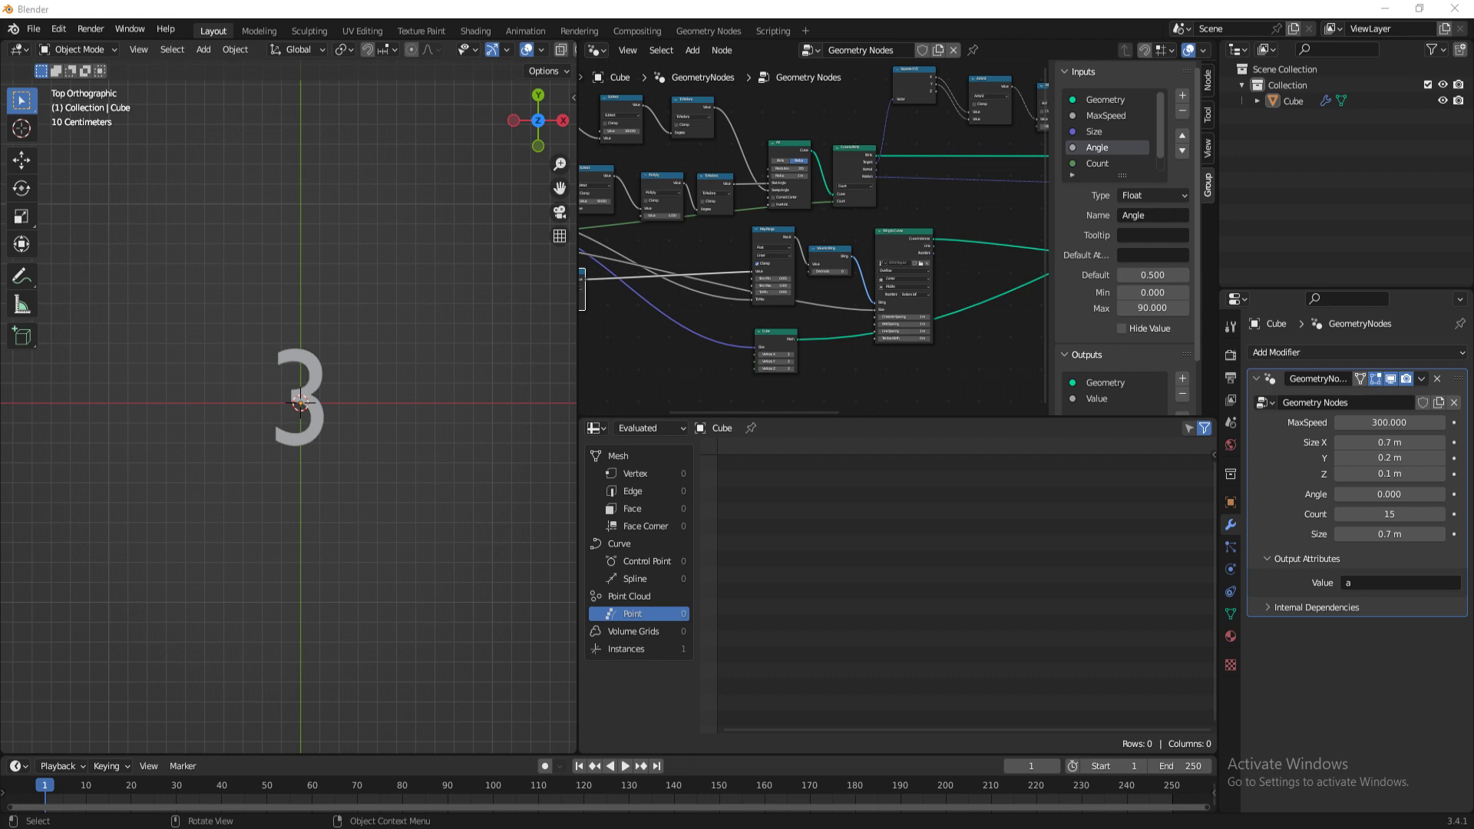
# Step: Add a Map Range node in the free space below the existing node chains
pyautogui.keyDown('shift'); pyautogui.scroll(-2, 767, 281); pyautogui.keyUp('shift')
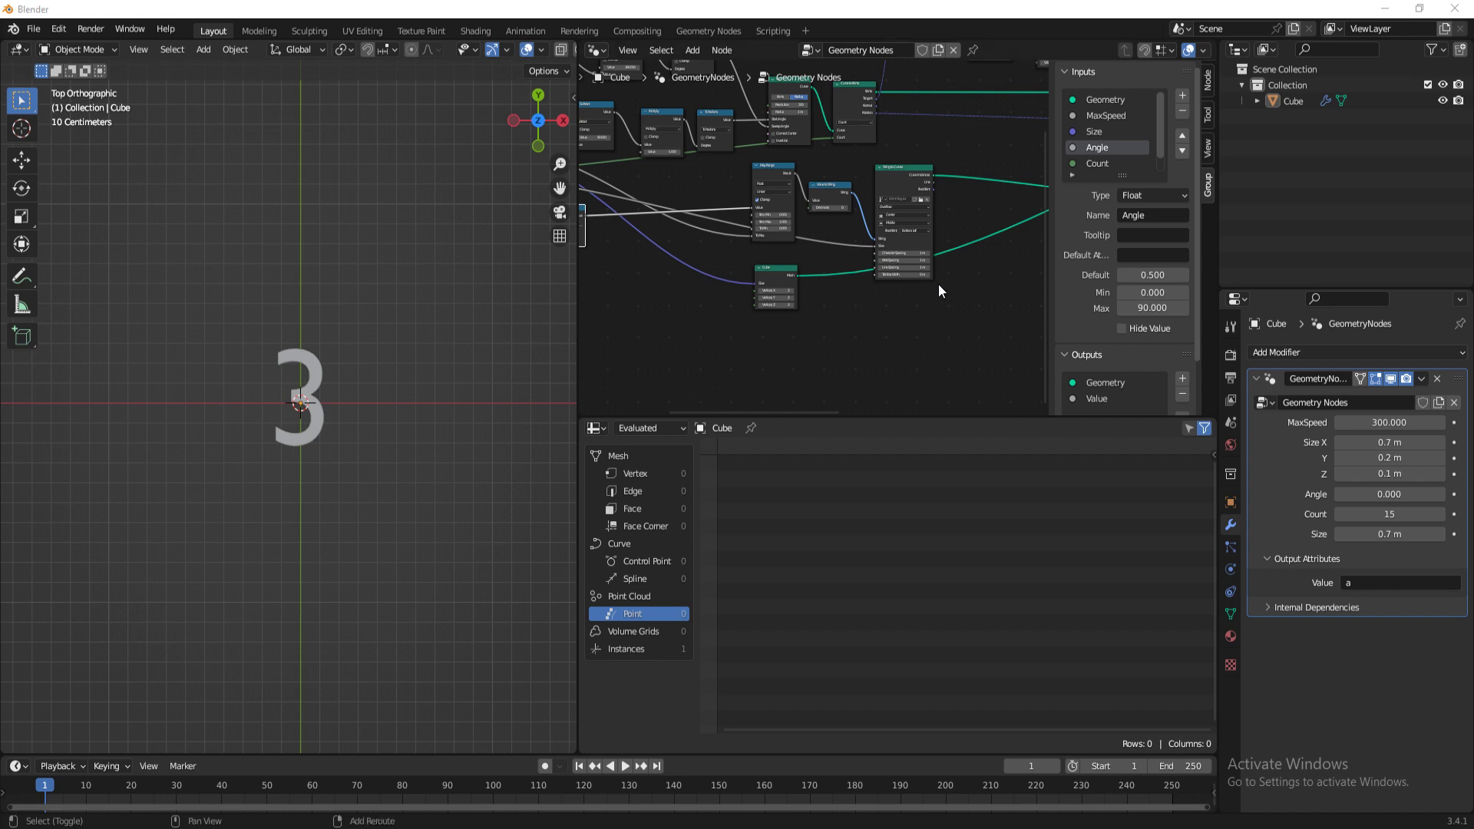
pyautogui.click(784, 376)
pyautogui.moveTo(941, 304); pyautogui.dragTo(822, 314, button='middle')
pyautogui.hotkey('shift', 'a')
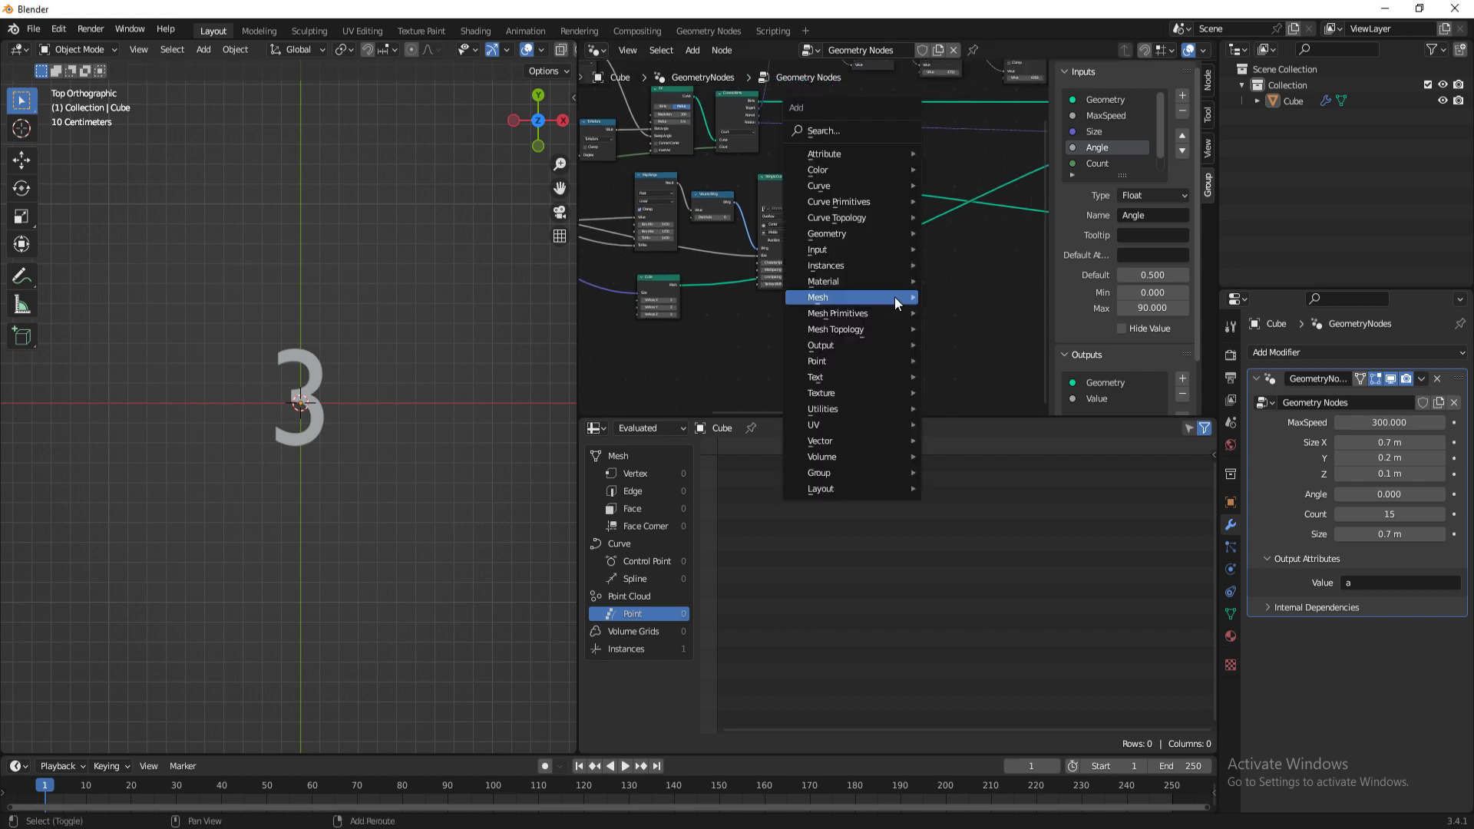
pyautogui.write('s')
pyautogui.write('map ran')
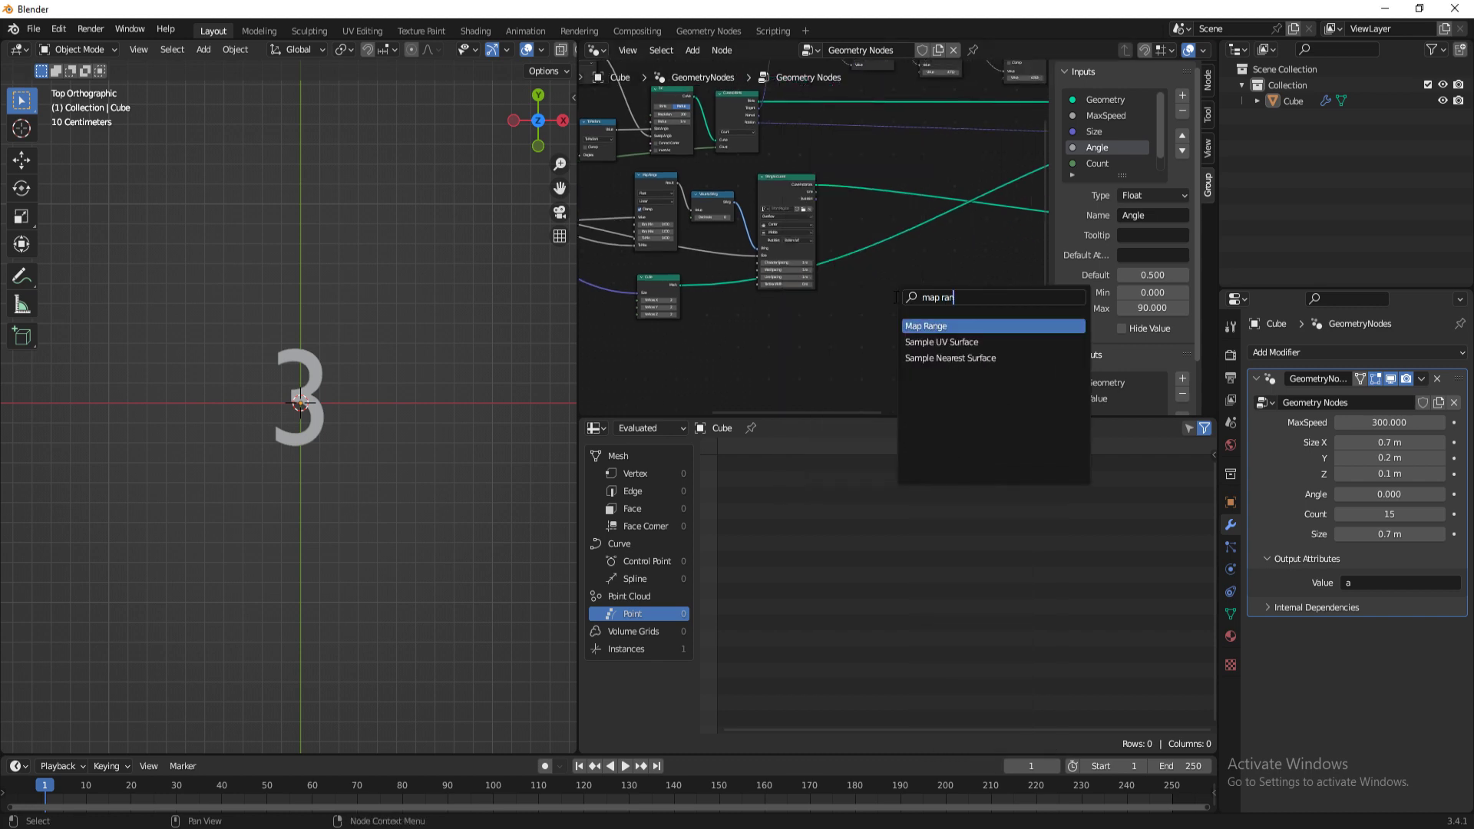
pyautogui.press('Return')
pyautogui.click(896, 296)
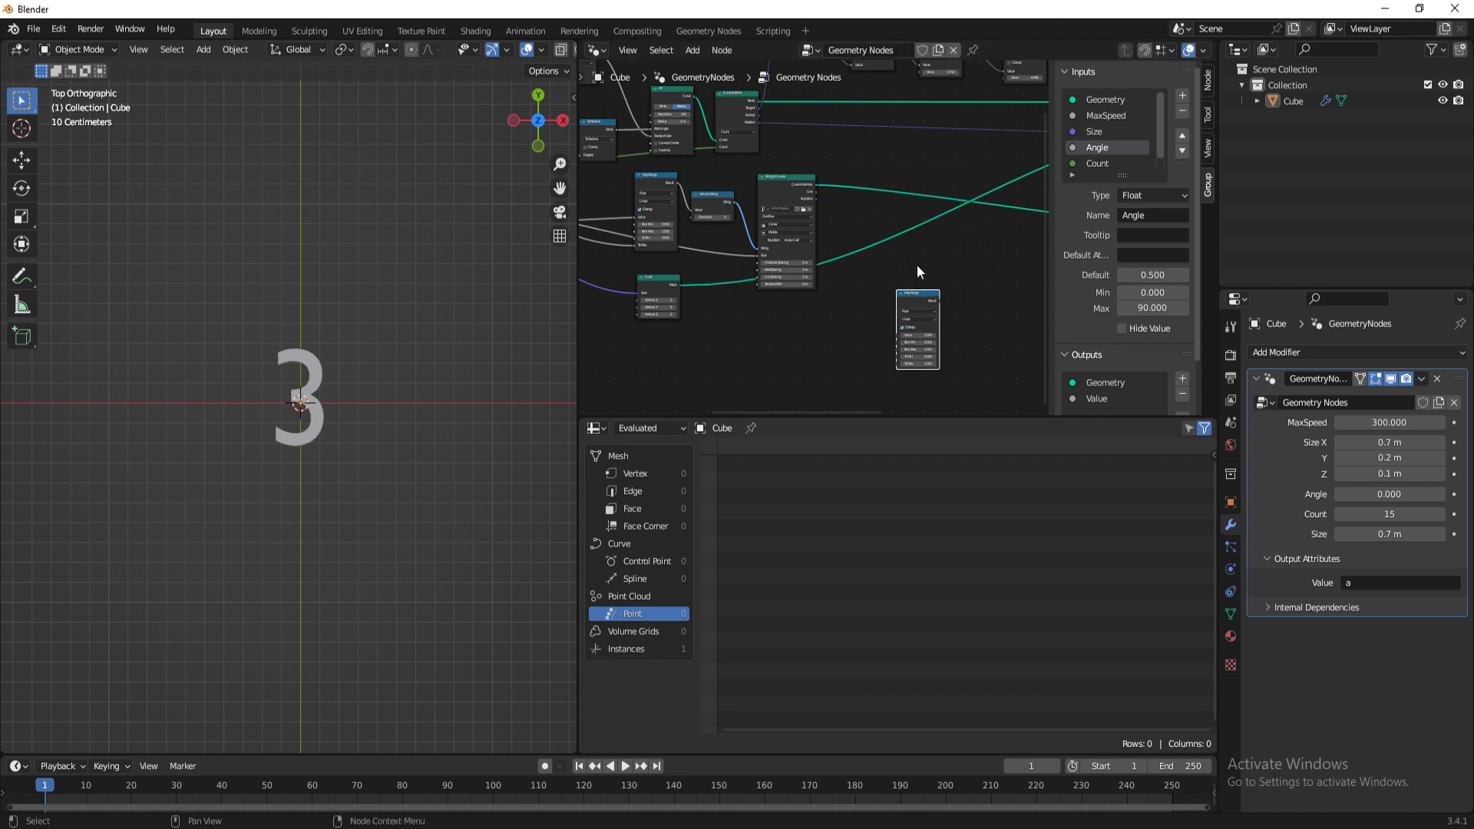
# Step: Move the Map Range node next to the Less Than or Equal node, just before Instance on Points
pyautogui.scroll(-1, 918, 273)
pyautogui.moveTo(924, 267); pyautogui.dragTo(815, 291, button='middle')
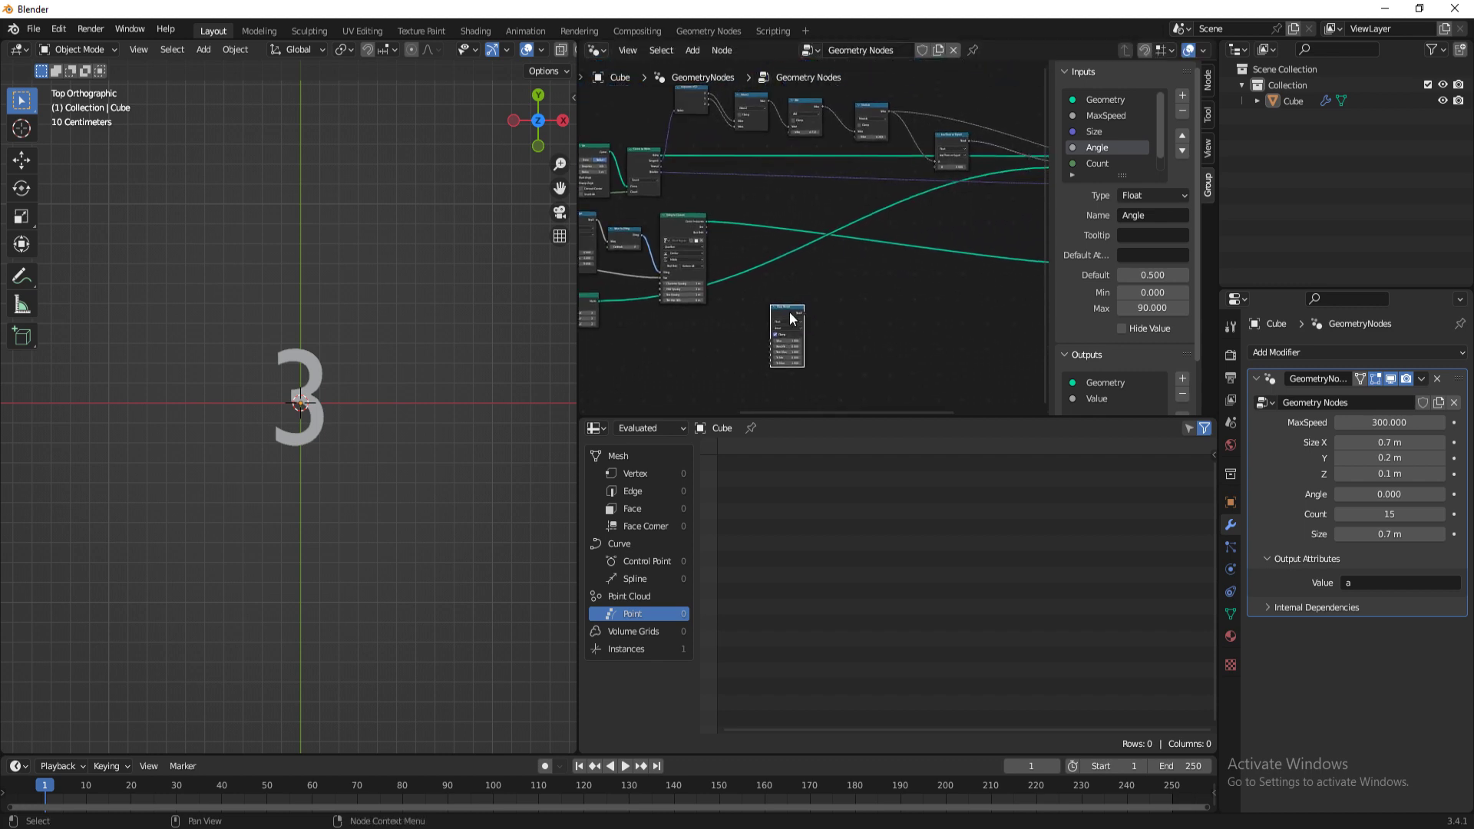
pyautogui.moveTo(792, 318); pyautogui.dragTo(924, 277)
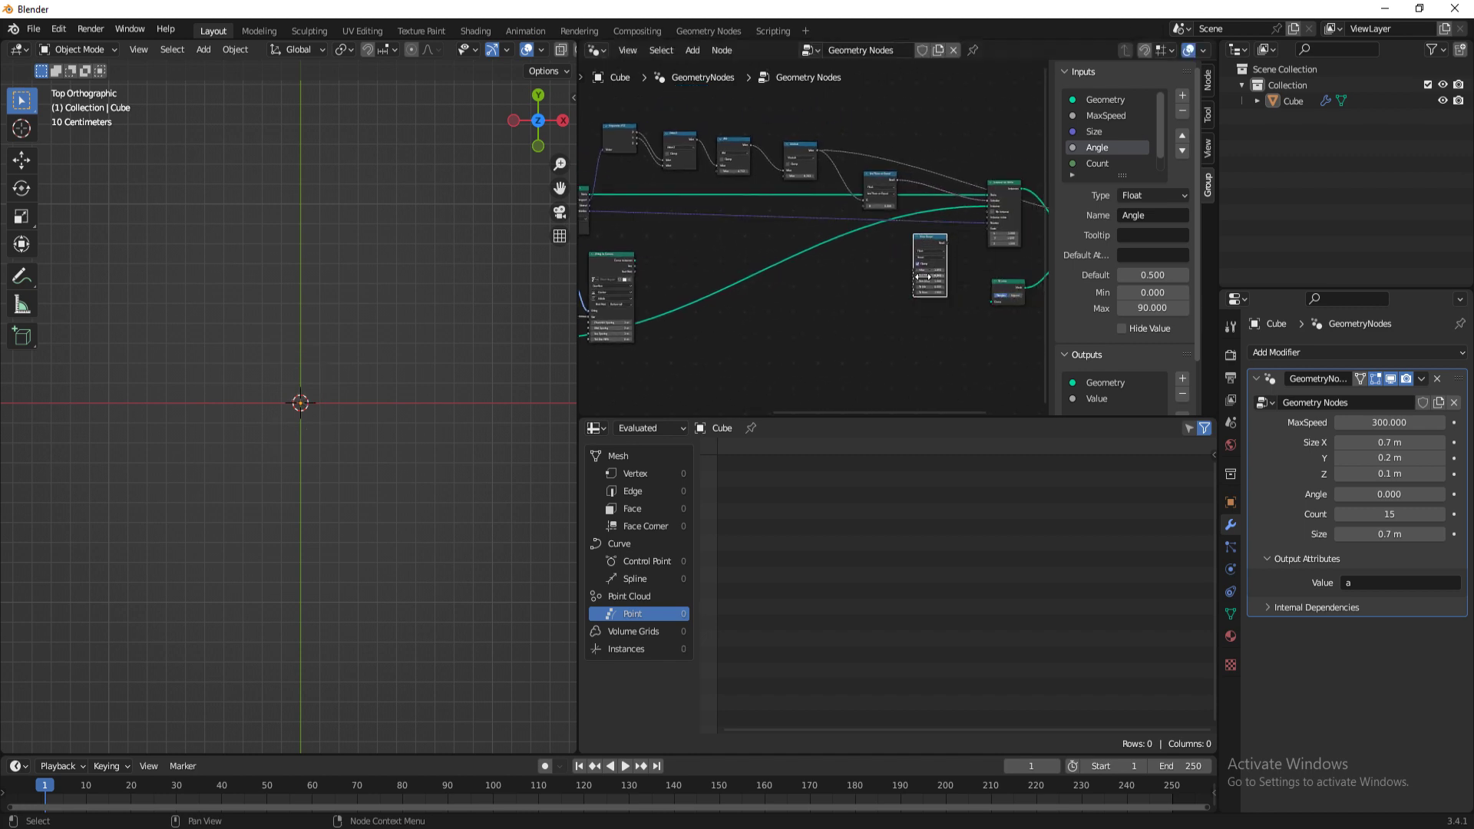
pyautogui.hotkey('ctrl', 'z')
pyautogui.moveTo(713, 356); pyautogui.dragTo(885, 320)
pyautogui.scroll(6, 934, 272)
pyautogui.keyDown('shift'); pyautogui.moveTo(914, 282); pyautogui.dragTo(858, 246, button='middle'); pyautogui.keyUp('shift')
pyautogui.moveTo(871, 323); pyautogui.dragTo(954, 199)
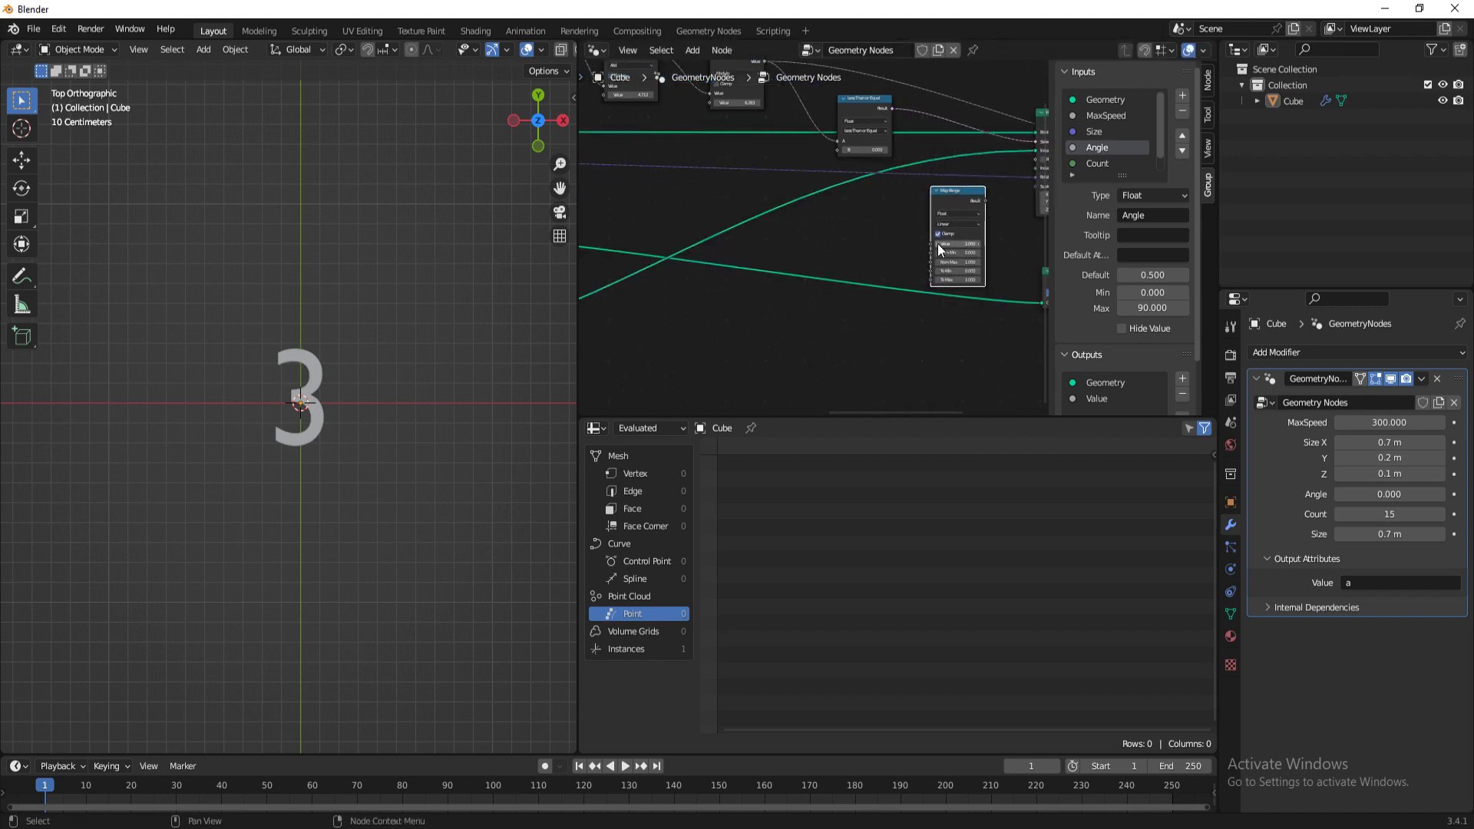
pyautogui.doubleClick(968, 244)
pyautogui.press('Tab')
pyautogui.write('1')
pyautogui.press('Return')
pyautogui.scroll(2, 860, 253)
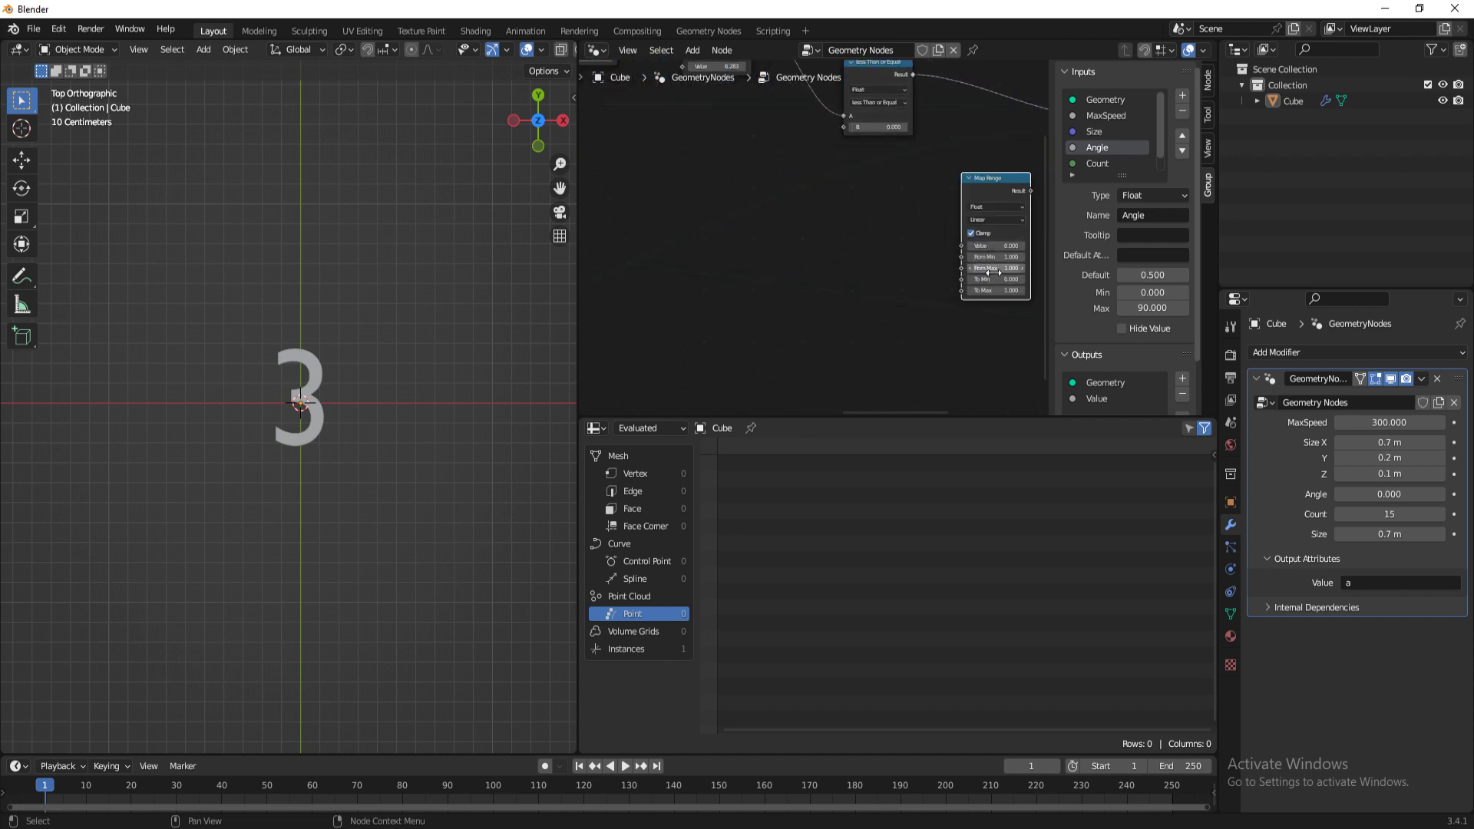
pyautogui.doubleClick(1006, 257)
pyautogui.write('0')
pyautogui.press('Tab')
pyautogui.press('Return')
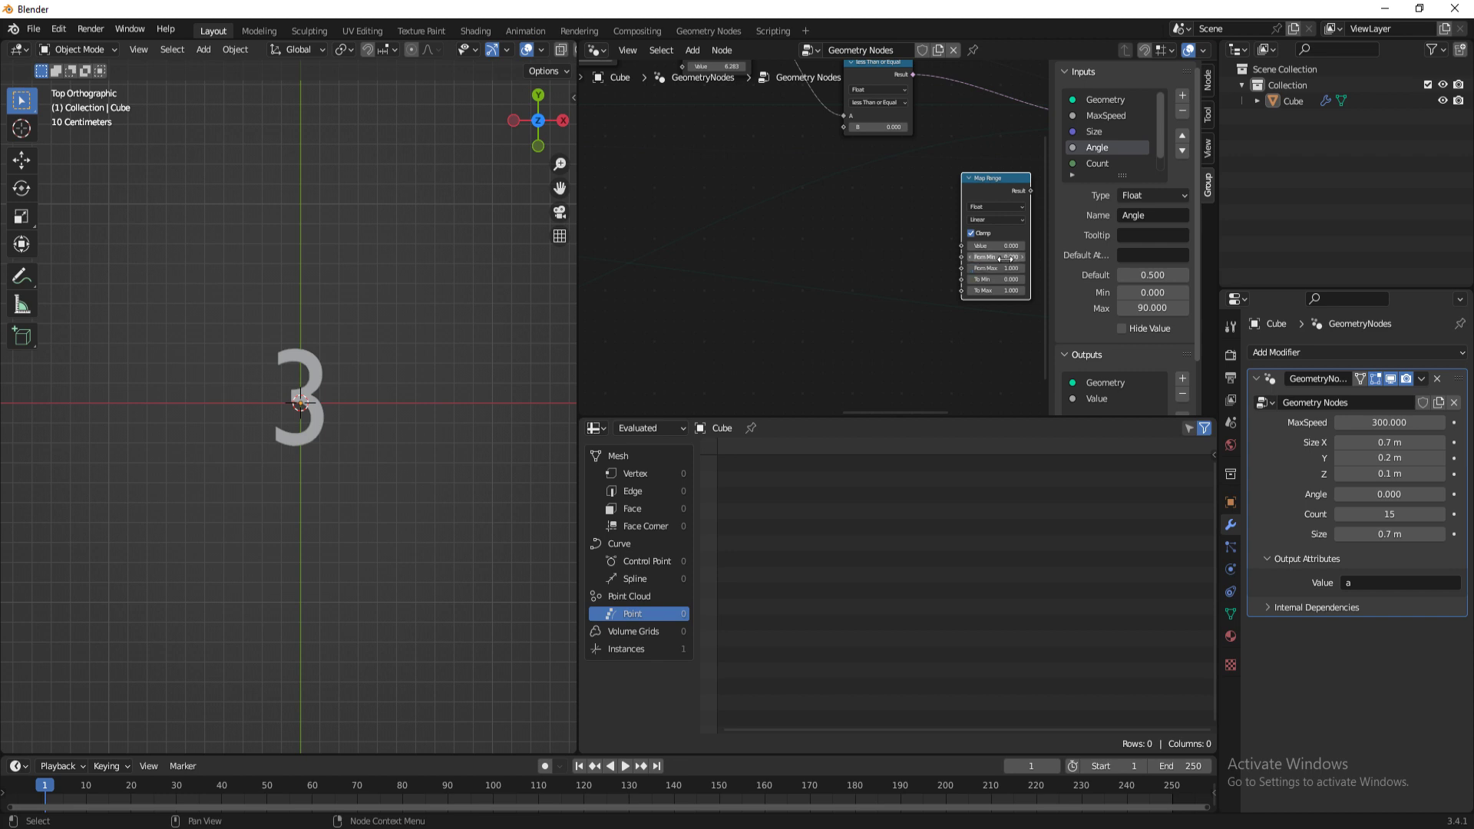
# Step: Connect the Fraction node's Value output to the Map Range node's Value input
pyautogui.scroll(-4, 816, 239)
pyautogui.keyDown('shift'); pyautogui.moveTo(612, 268); pyautogui.dragTo(801, 262, button='middle'); pyautogui.keyUp('shift')
pyautogui.scroll(-3, 801, 261)
pyautogui.keyDown('shift'); pyautogui.moveTo(679, 271); pyautogui.dragTo(980, 258, button='middle'); pyautogui.keyUp('shift')
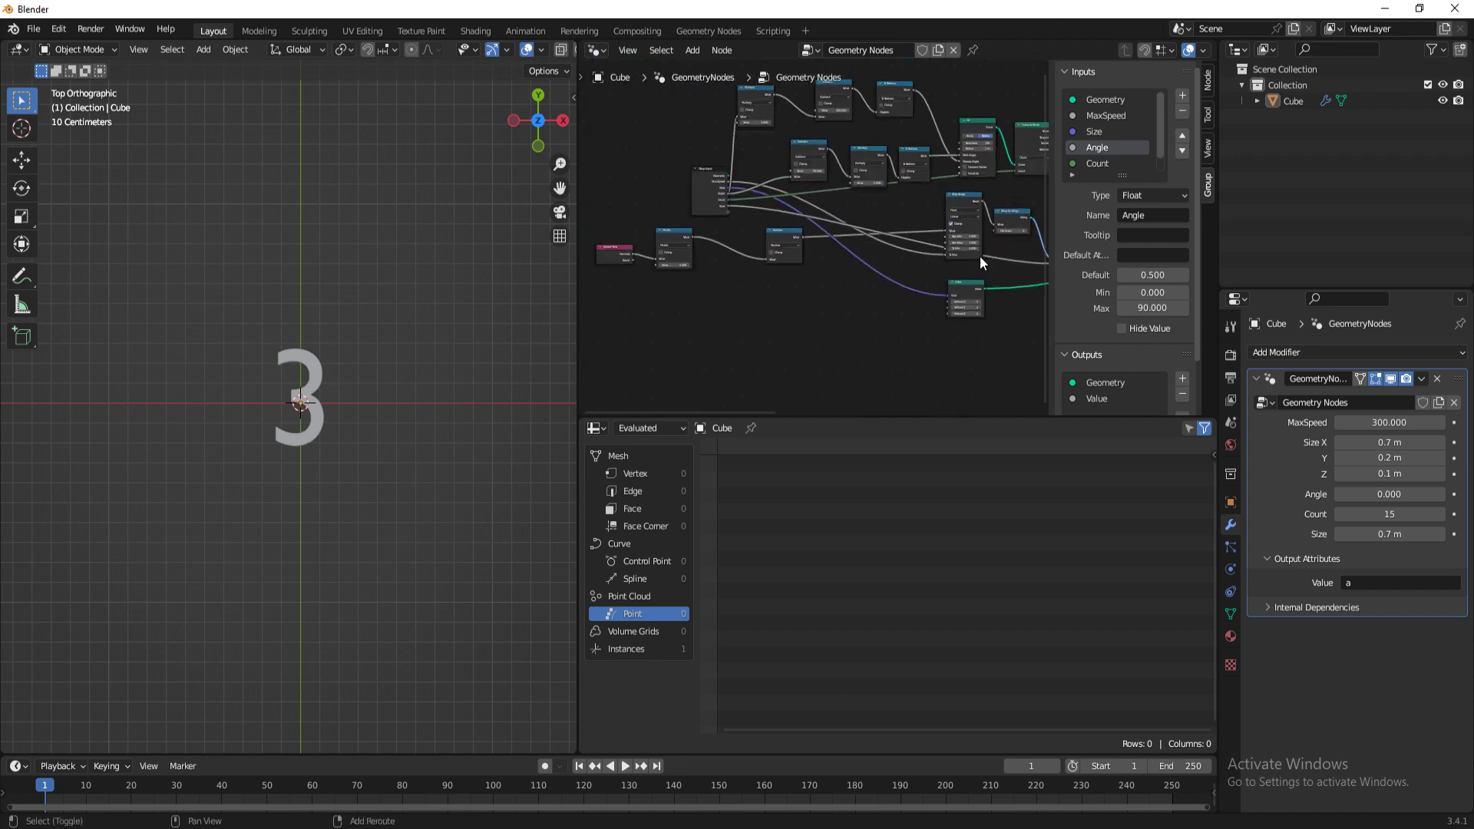
pyautogui.scroll(6, 829, 265)
pyautogui.moveTo(827, 232); pyautogui.dragTo(904, 197)
pyautogui.scroll(1, 823, 228)
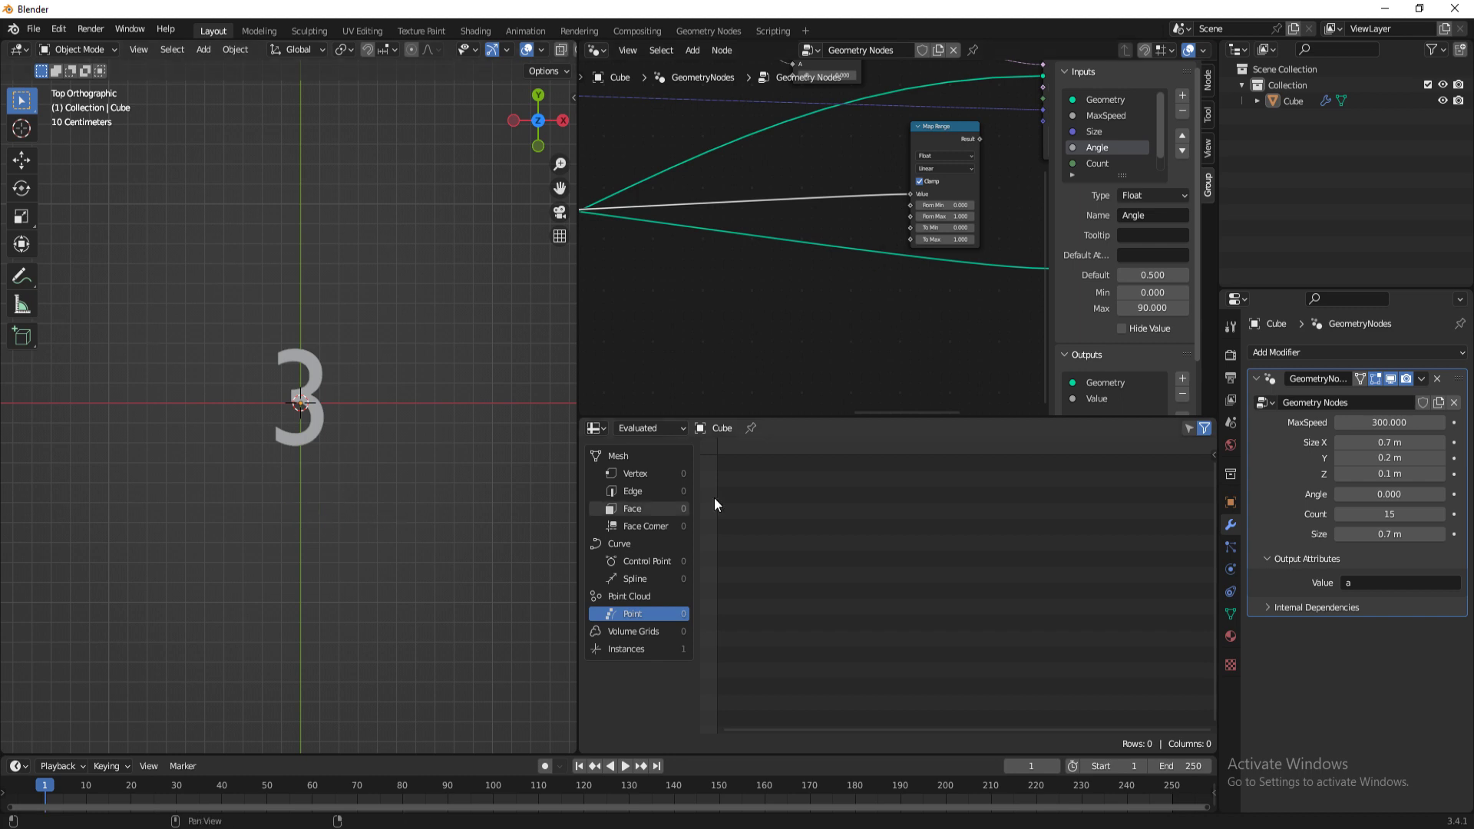
# Step: Set the Map Range node's To Max to 2*pi
pyautogui.scroll(-1, 804, 239)
pyautogui.click(932, 238)
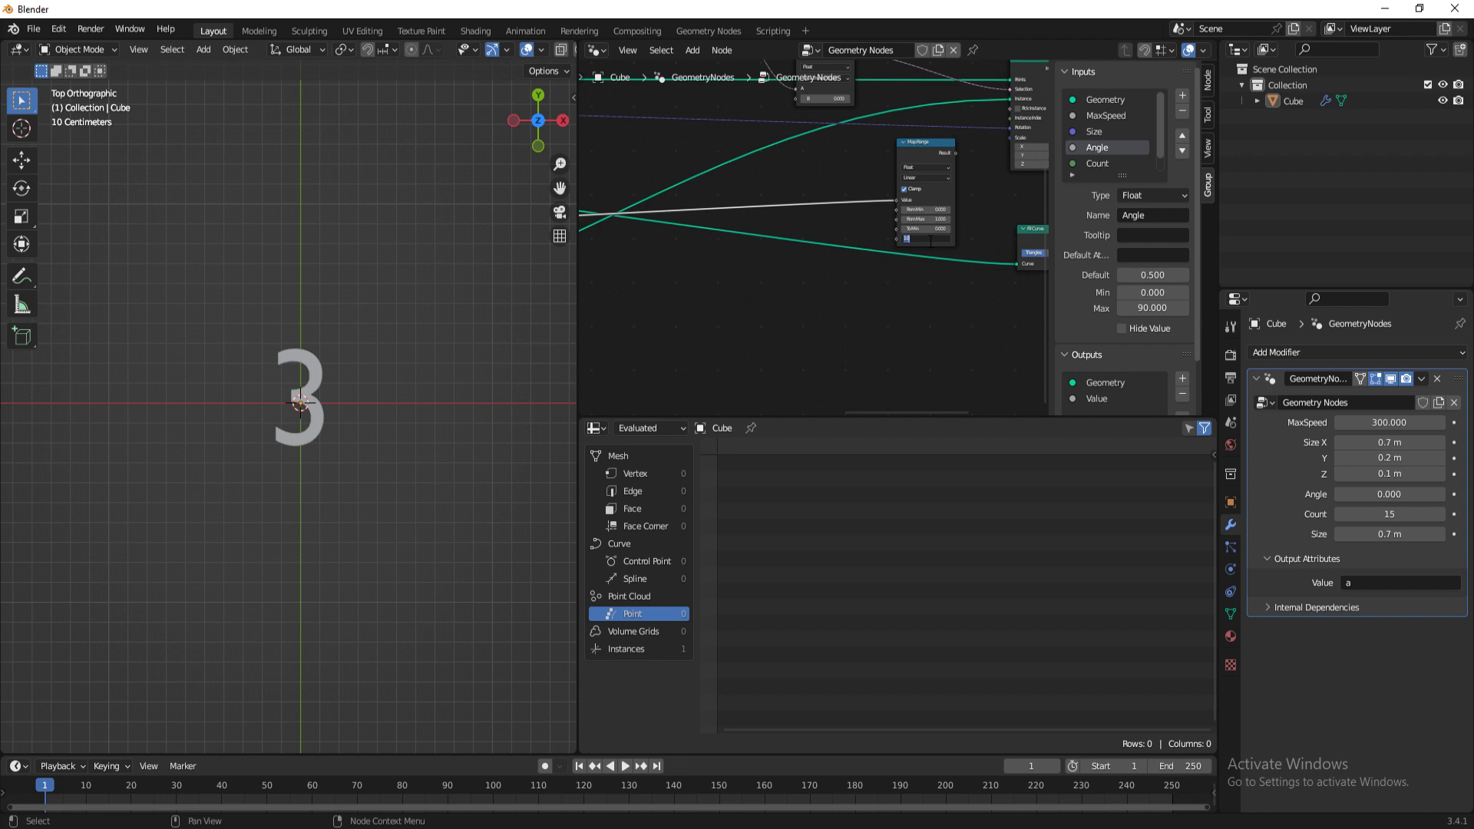
pyautogui.write('2*pi')
pyautogui.press('Return')
# Step: Move the Map Range node under the Less Than or Equal node and connect its Result to the comparison's B input
pyautogui.scroll(-1, 935, 239)
pyautogui.moveTo(938, 238); pyautogui.dragTo(844, 277, button='middle')
pyautogui.scroll(1, 839, 230)
pyautogui.moveTo(839, 217); pyautogui.dragTo(821, 257, button='middle')
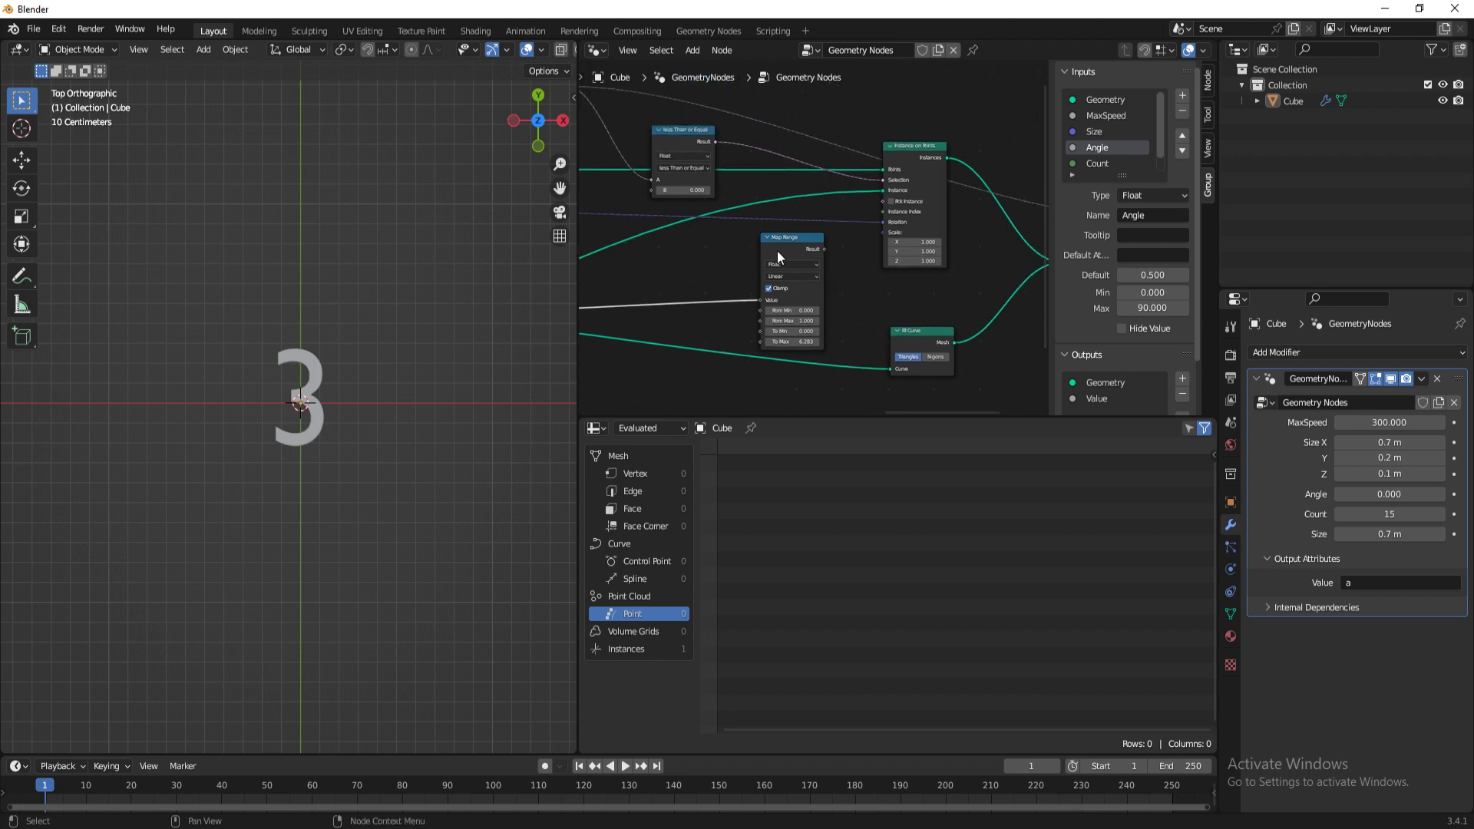
pyautogui.moveTo(779, 257); pyautogui.dragTo(722, 258)
pyautogui.moveTo(733, 260); pyautogui.dragTo(818, 270, button='middle')
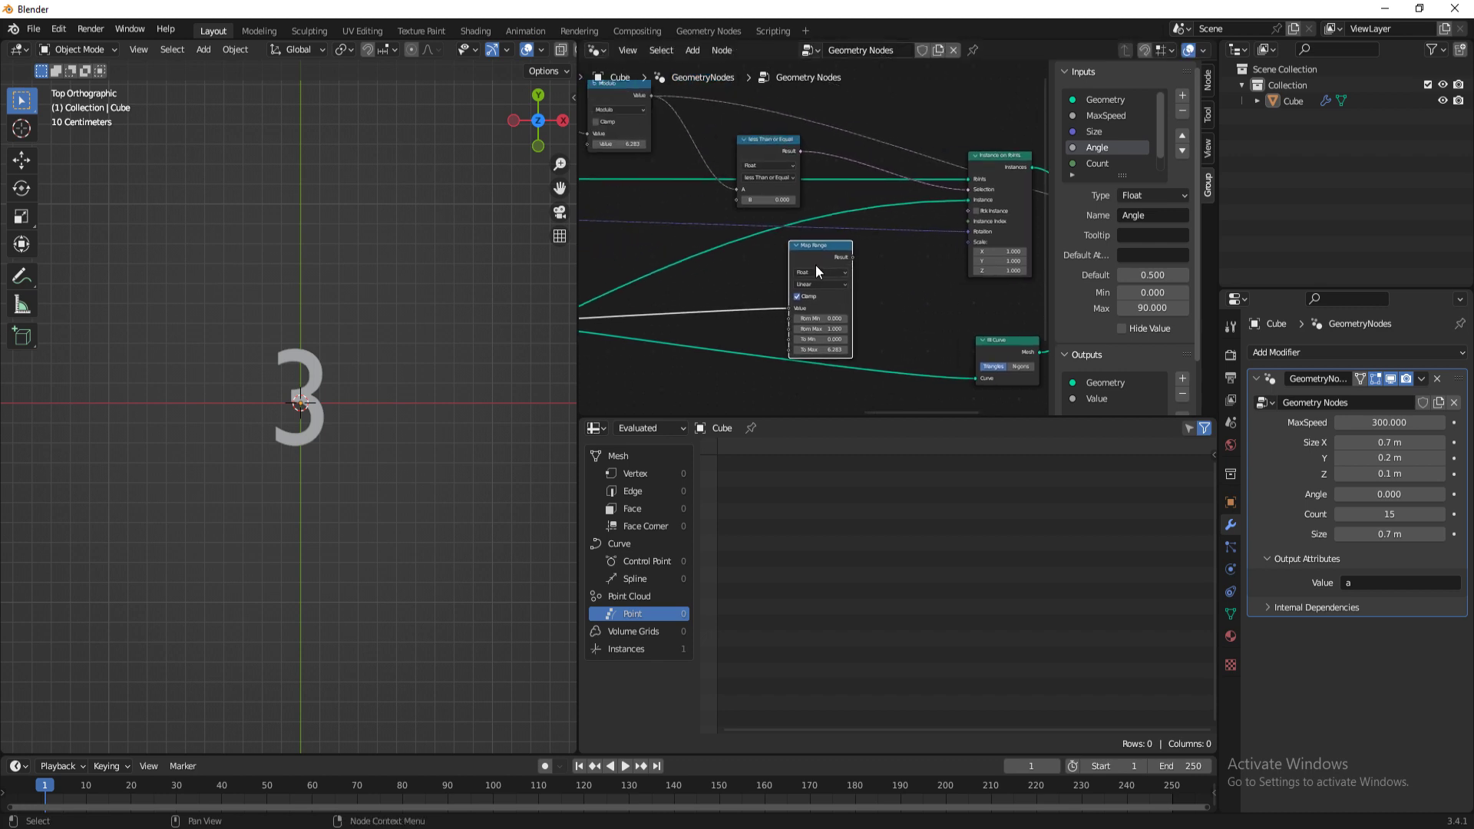
pyautogui.moveTo(853, 256); pyautogui.dragTo(739, 201)
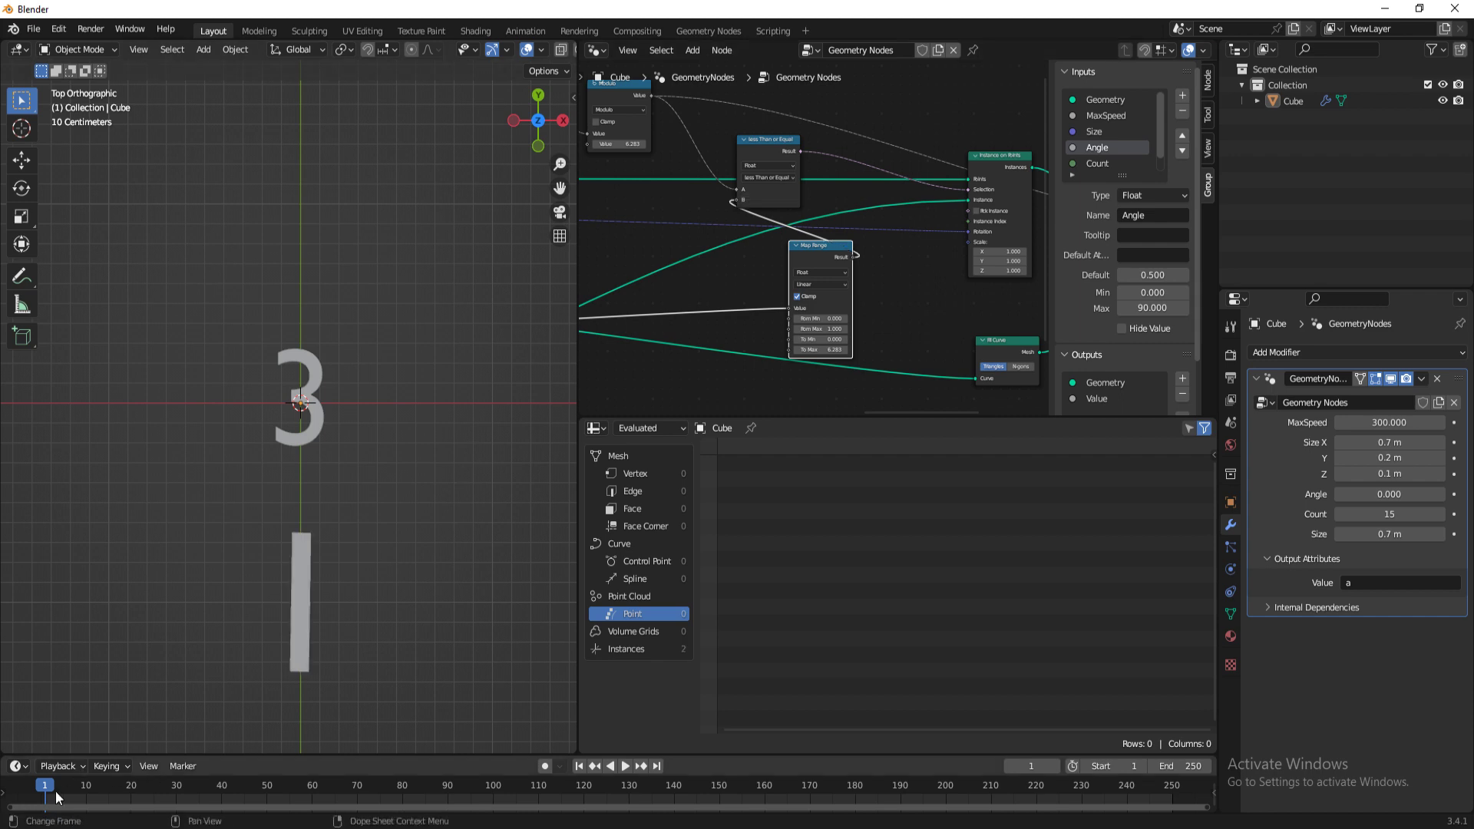
# Step: Scrub the timeline to frame 120 and back to frame 52 to check how the ticks follow the speed
pyautogui.press('space')
pyautogui.moveTo(72, 781); pyautogui.dragTo(585, 798)
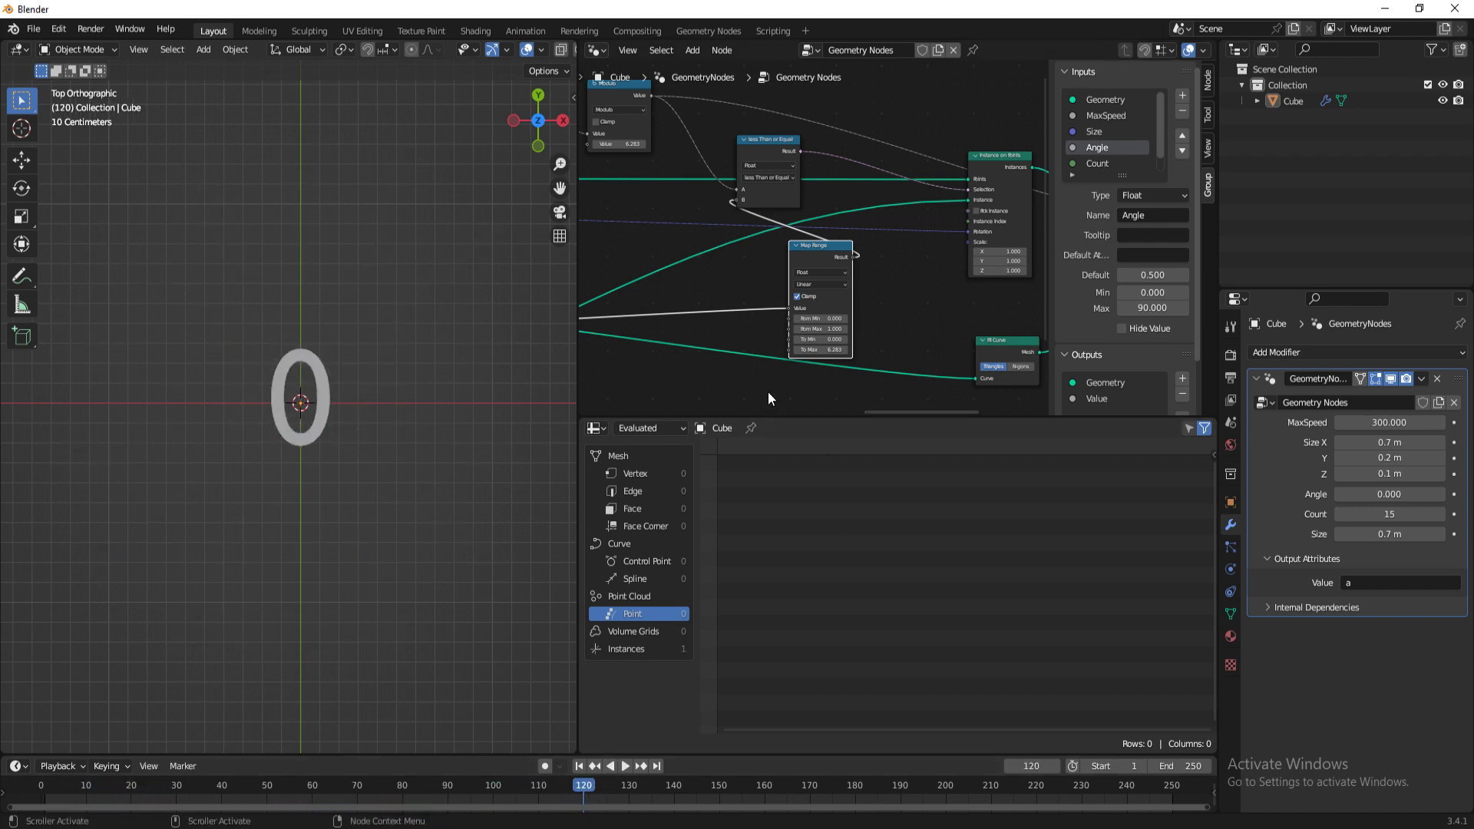
pyautogui.moveTo(473, 796); pyautogui.dragTo(275, 791)
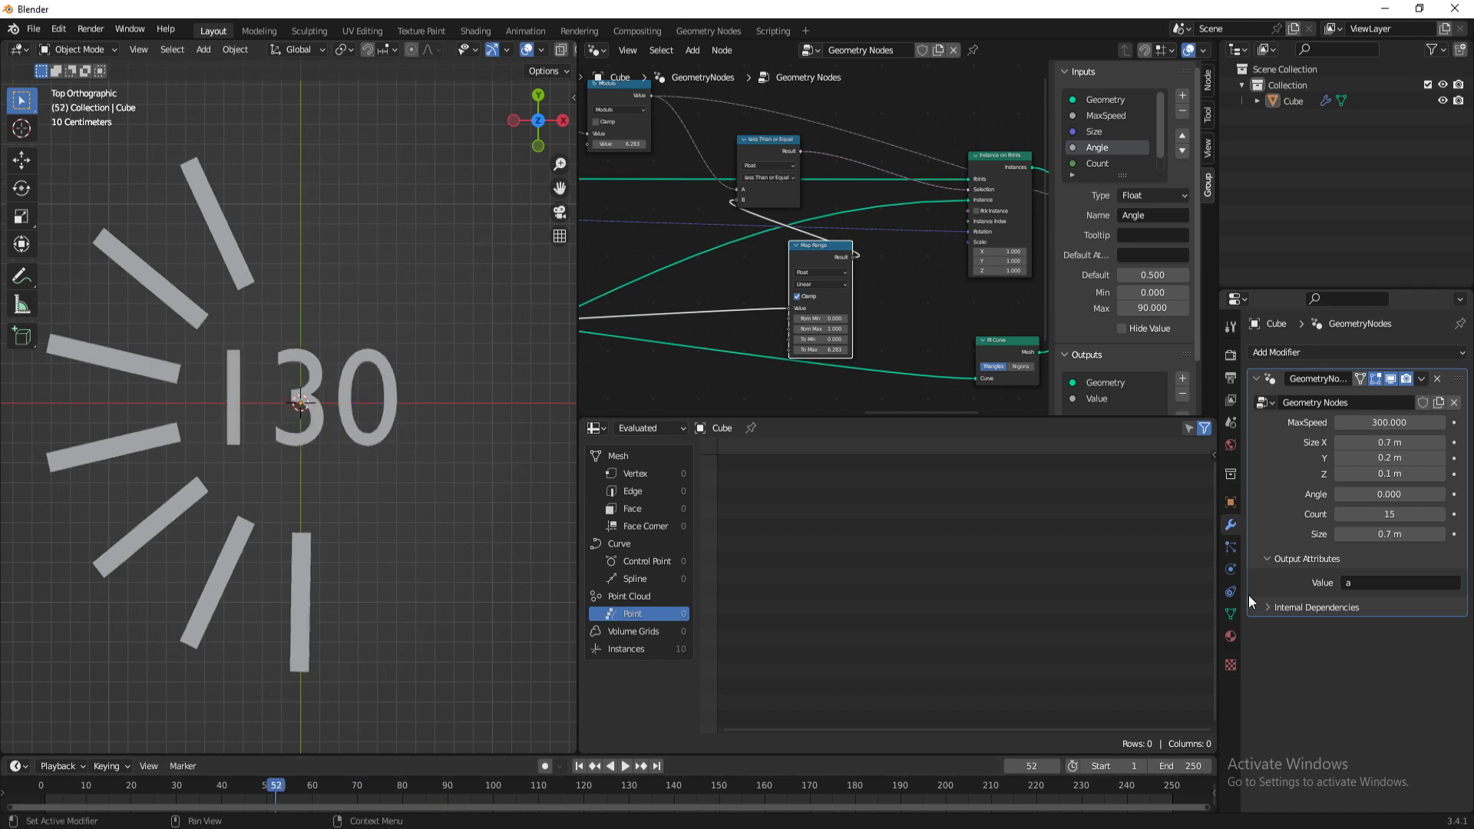
# Step: Set the Geometry Nodes modifier's Angle to 30
pyautogui.click(1385, 494)
pyautogui.write('30')
pyautogui.press('Return')
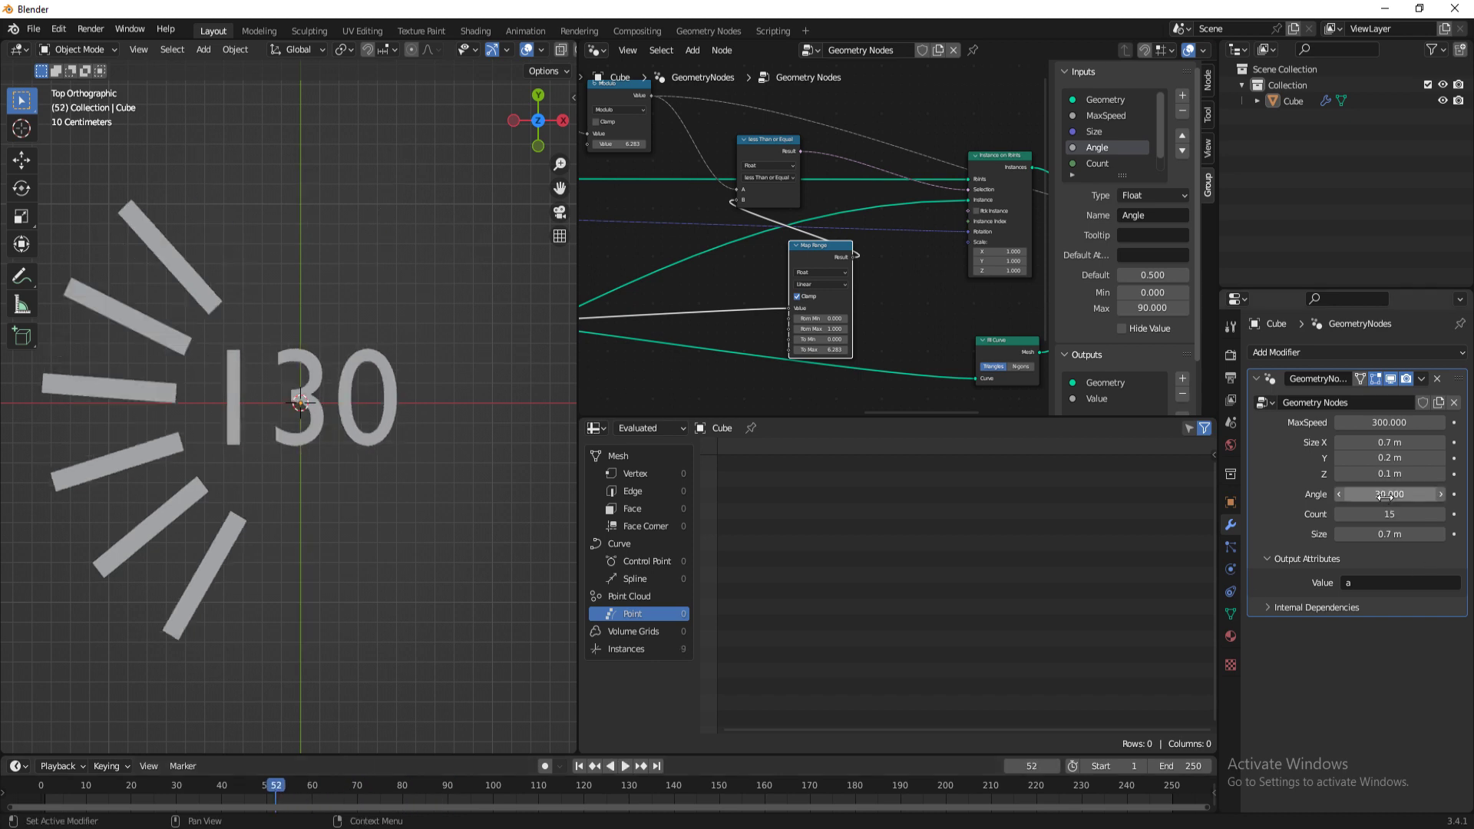
# Step: Play and scrub the animation between frames 16 and 104, comparing the tick timing with the speed number
pyautogui.moveTo(276, 795); pyautogui.dragTo(113, 797)
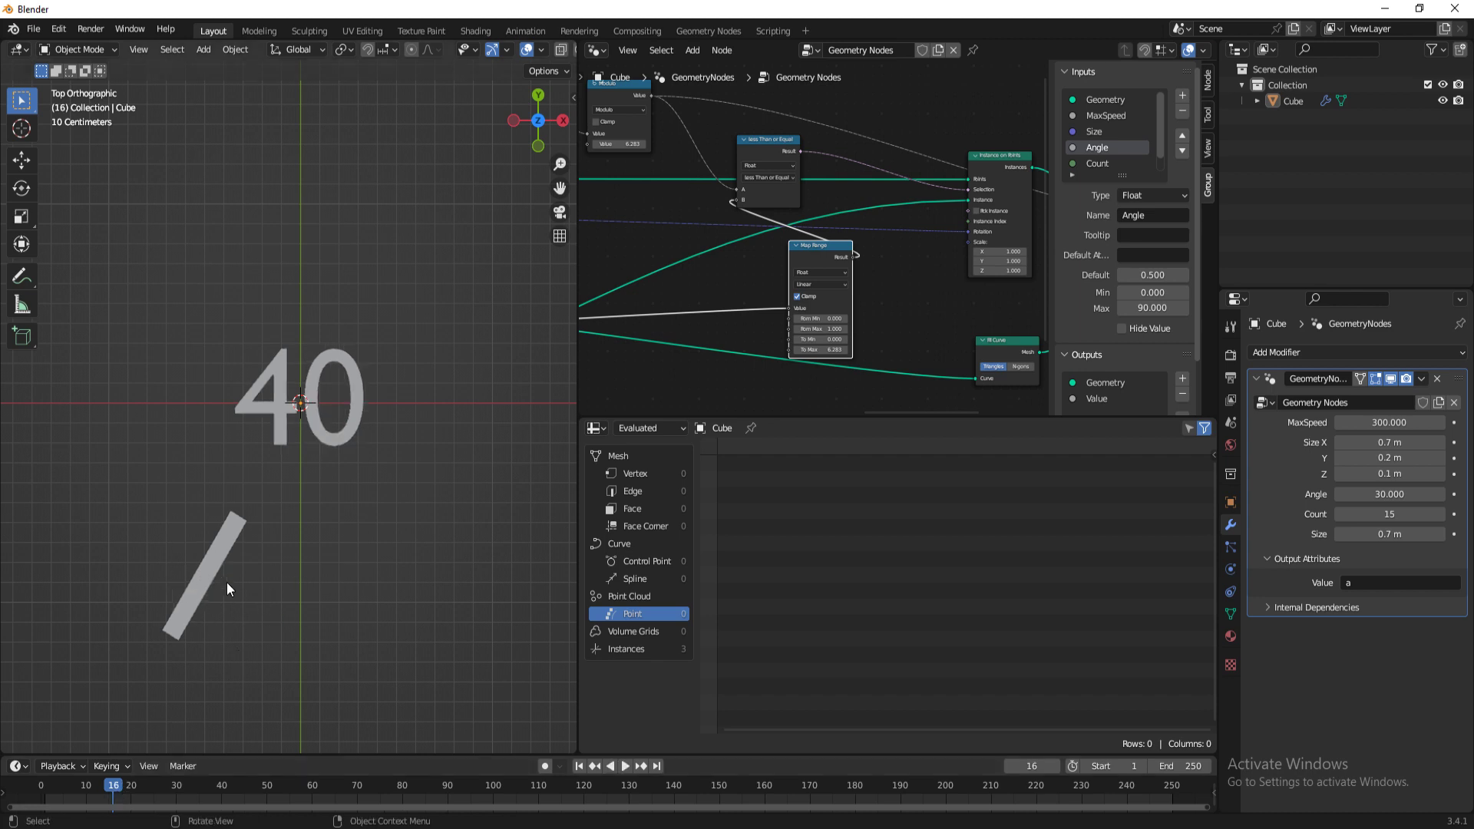
pyautogui.press('space')
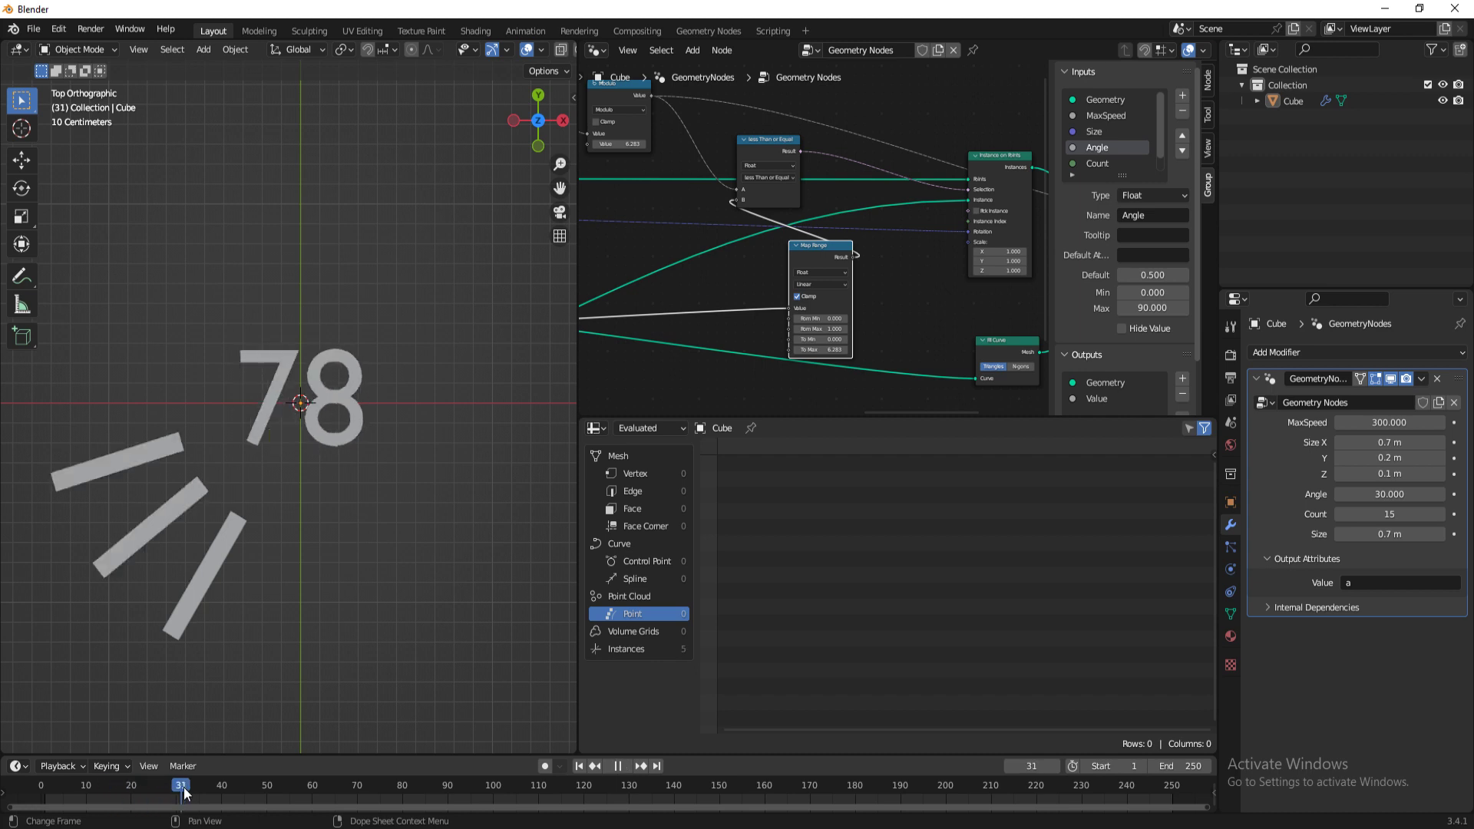
pyautogui.press('space')
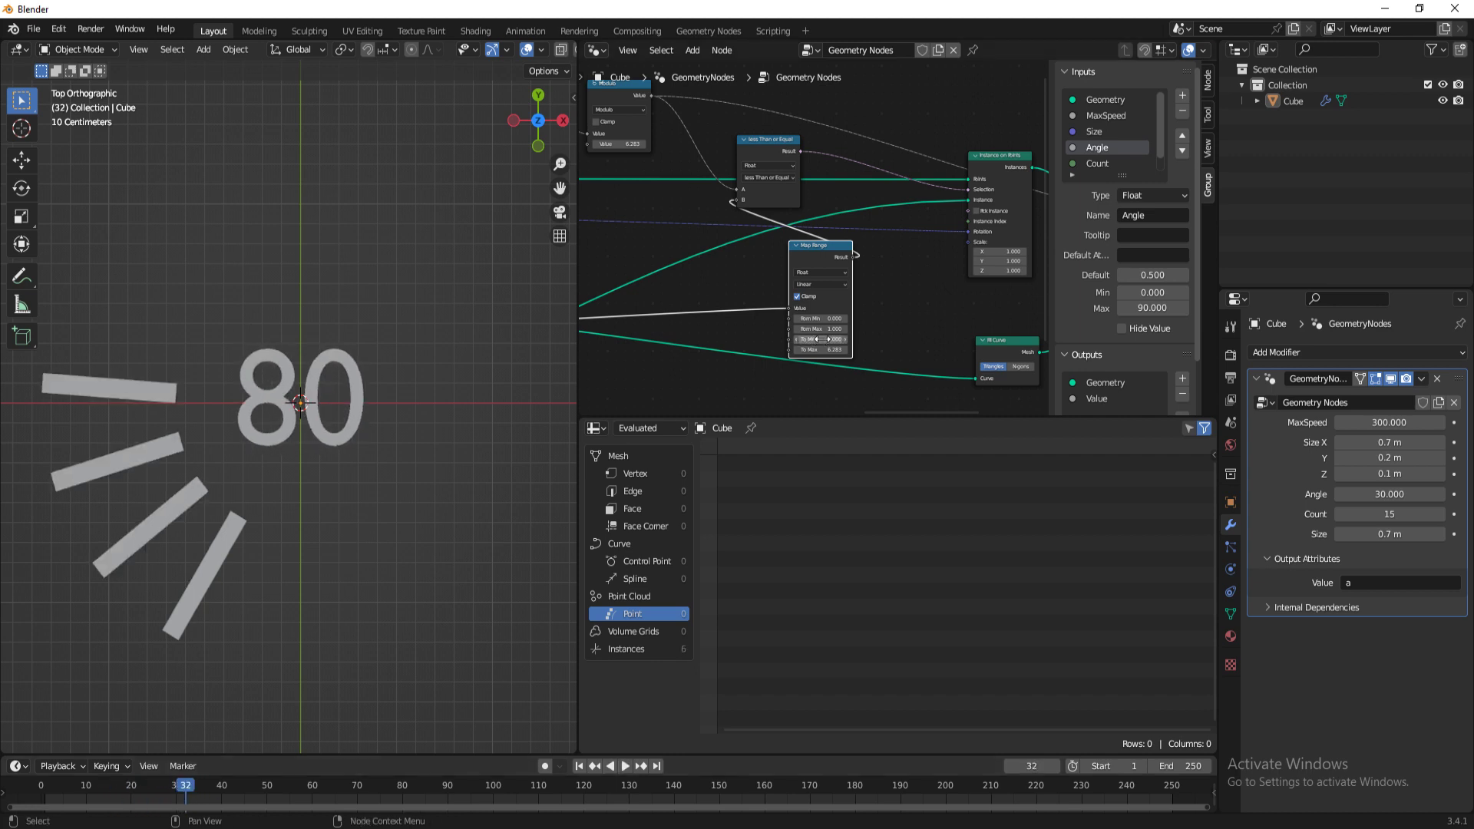
pyautogui.press('Left')
pyautogui.press('Left')
pyautogui.press('Left')
pyautogui.press('Left')
pyautogui.press('Left')
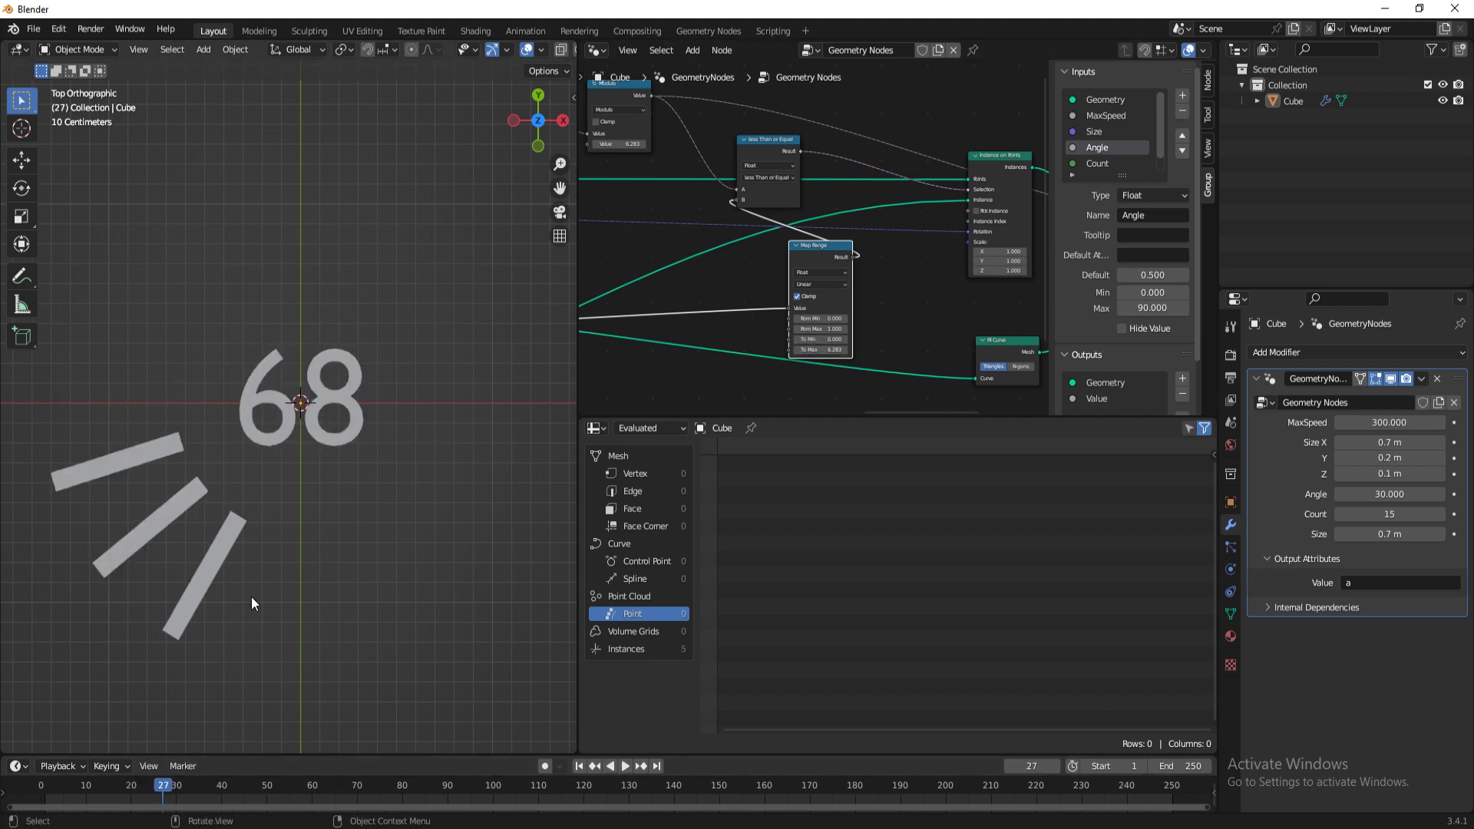
pyautogui.moveTo(162, 795); pyautogui.dragTo(513, 793)
pyautogui.click(733, 384)
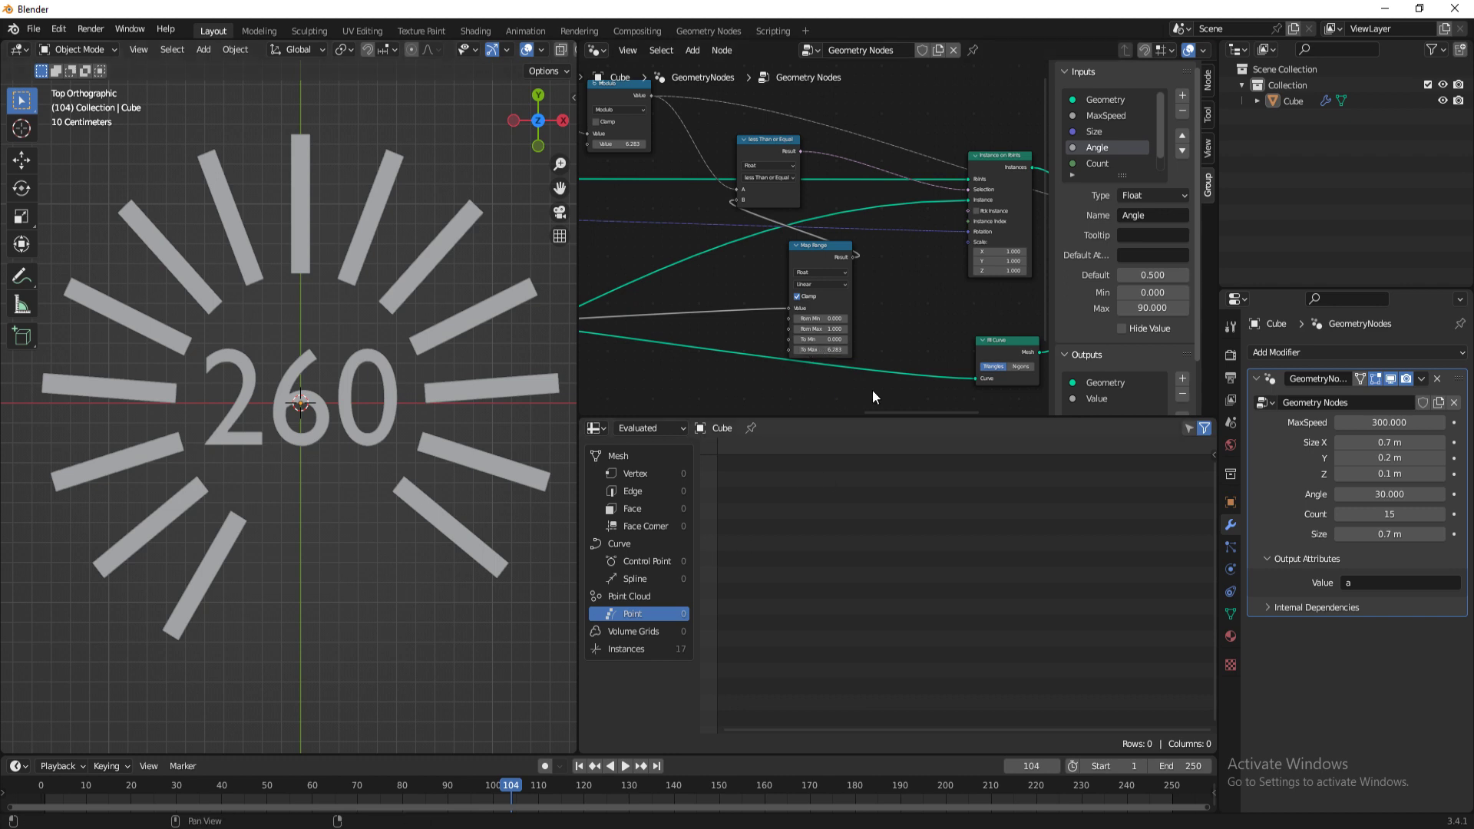
# Step: Add a To Radians node fed by the Group Input's Angle and connect its Value to Map Range's To Min
pyautogui.scroll(-2, 758, 319)
pyautogui.moveTo(758, 320); pyautogui.dragTo(708, 289, button='middle')
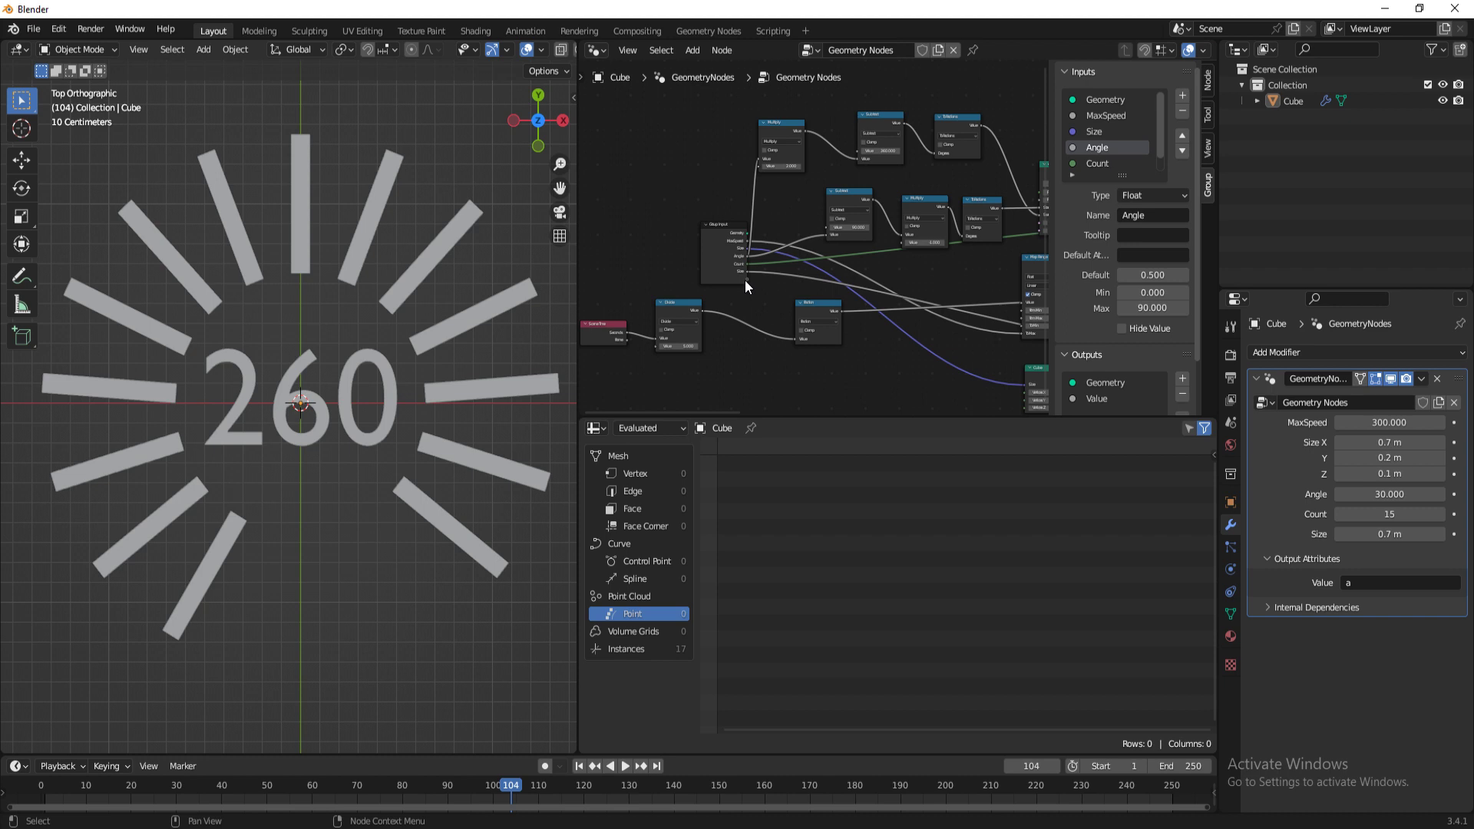
pyautogui.scroll(2, 745, 283)
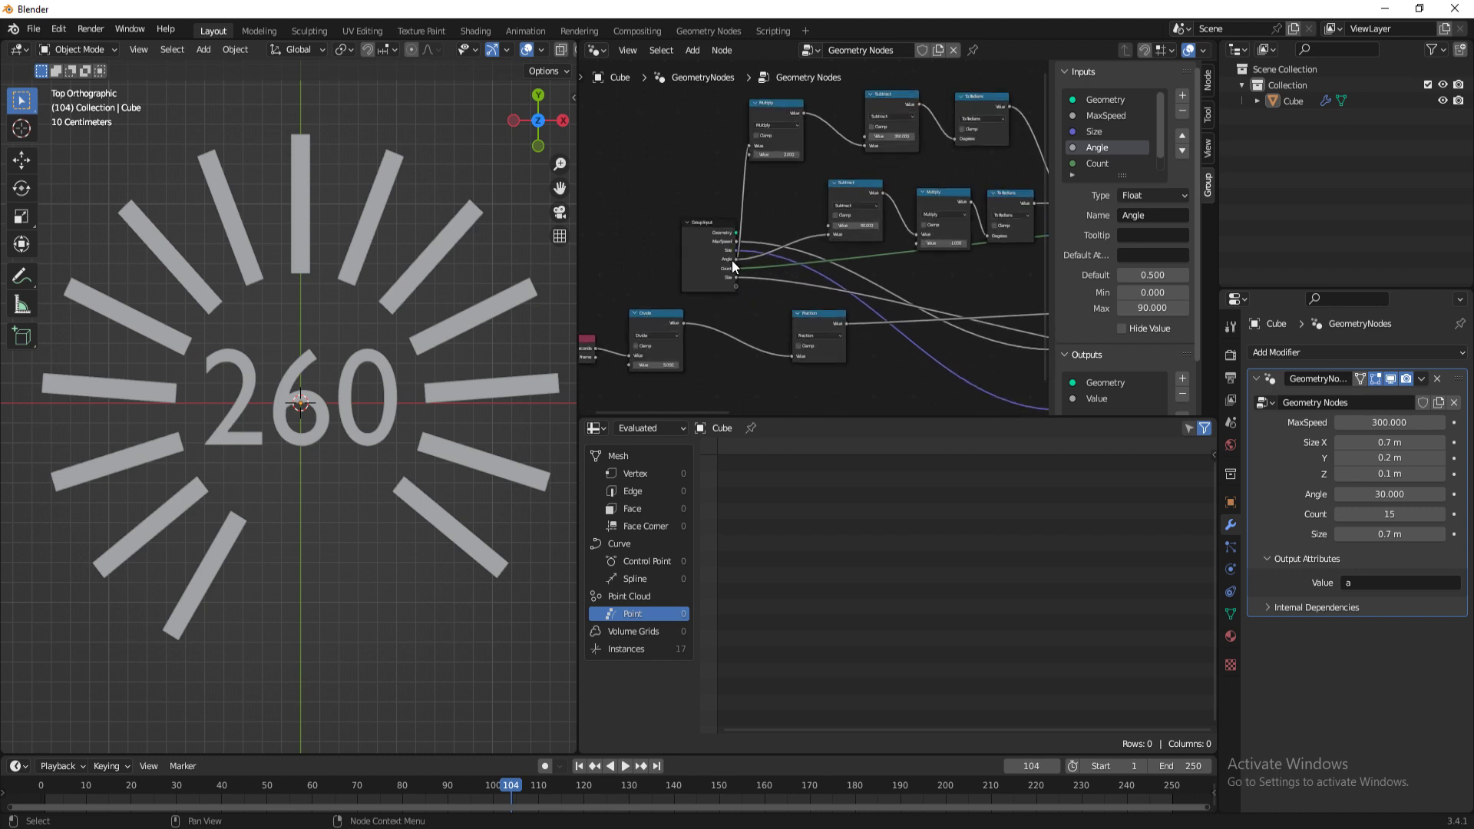
pyautogui.moveTo(736, 259); pyautogui.dragTo(1456, 360)
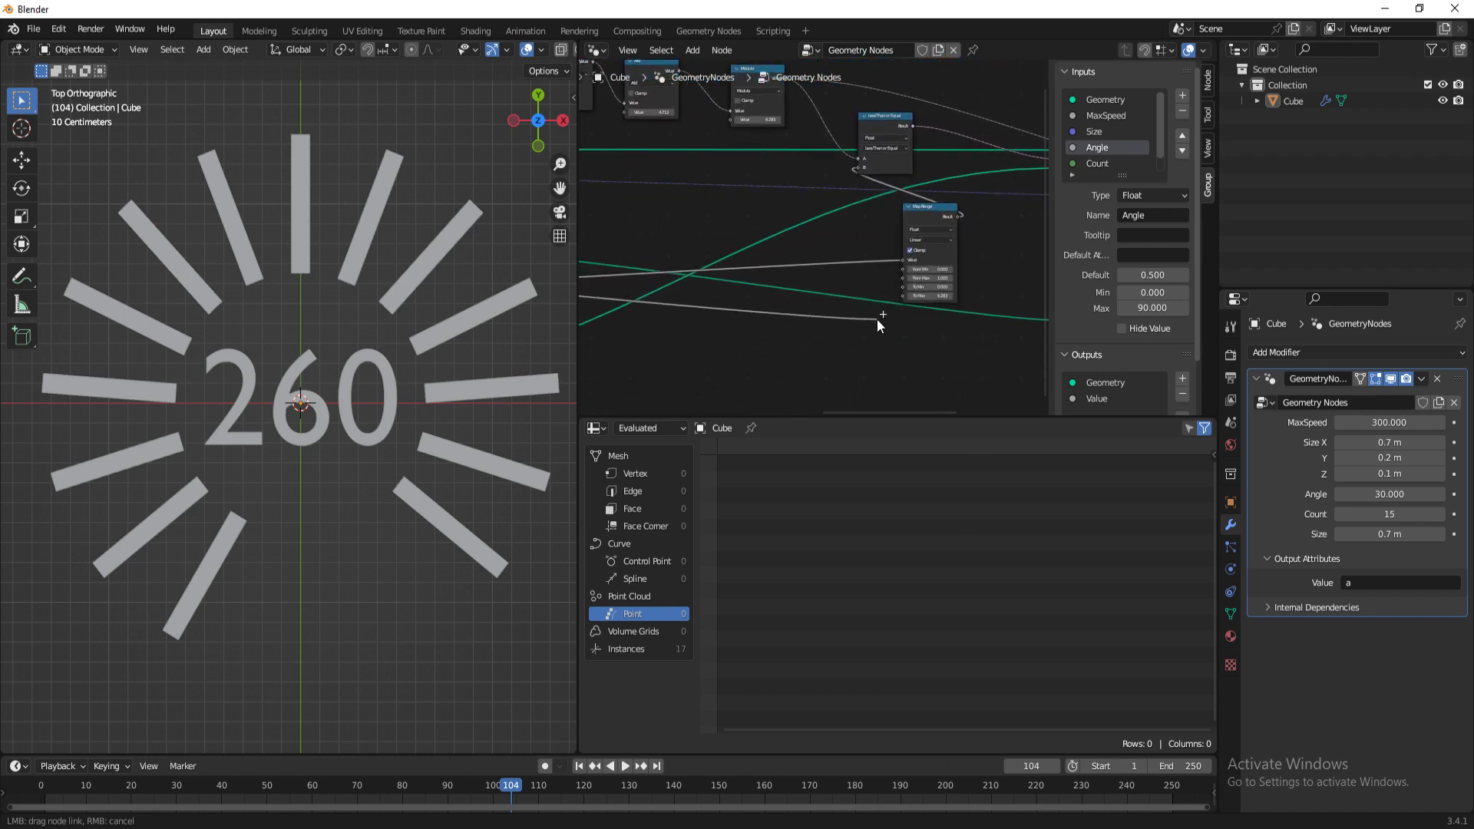
pyautogui.moveTo(876, 319); pyautogui.dragTo(758, 350)
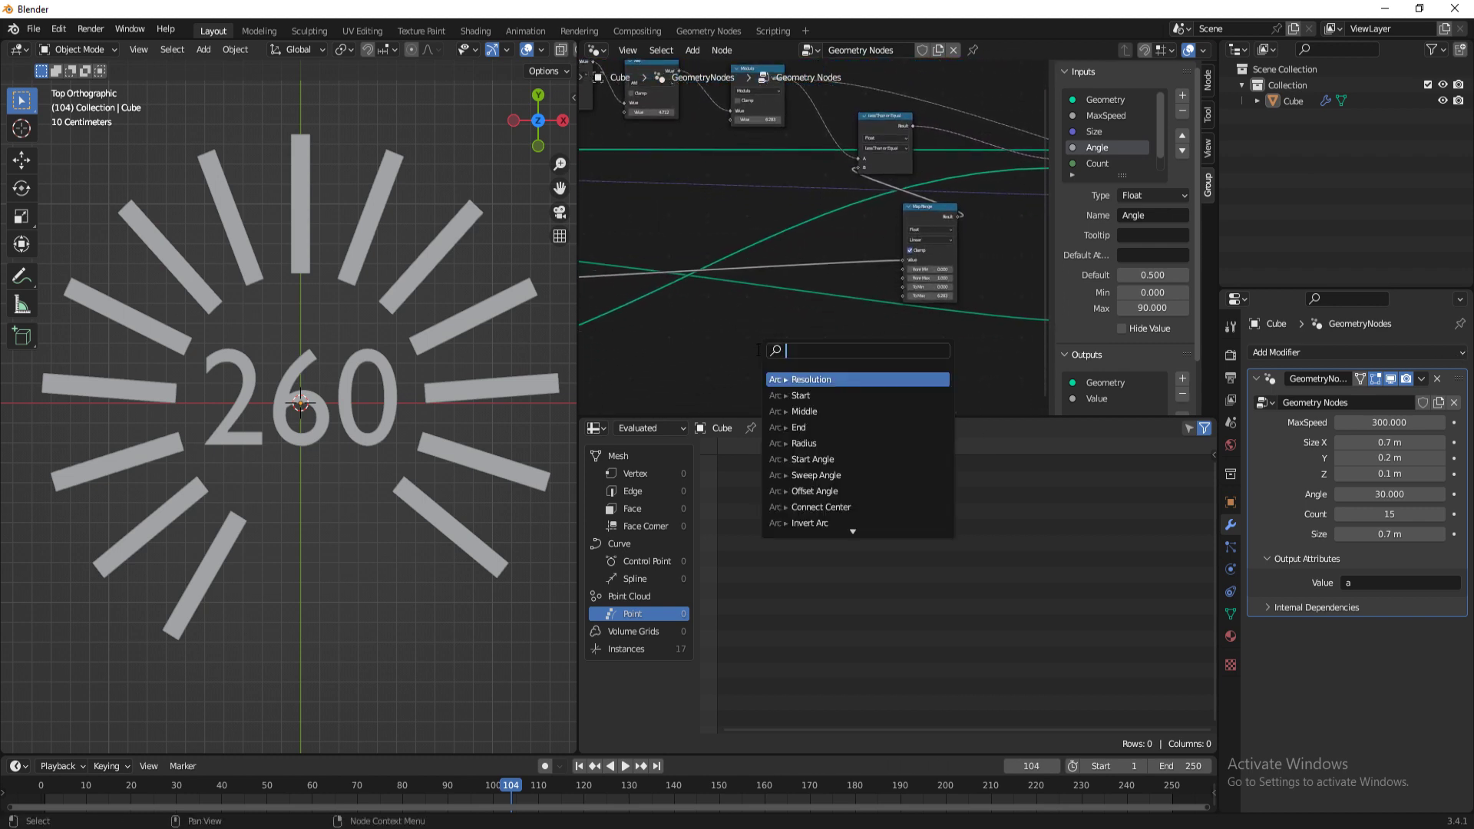
pyautogui.write('to ra')
pyautogui.press('Return')
pyautogui.click(765, 351)
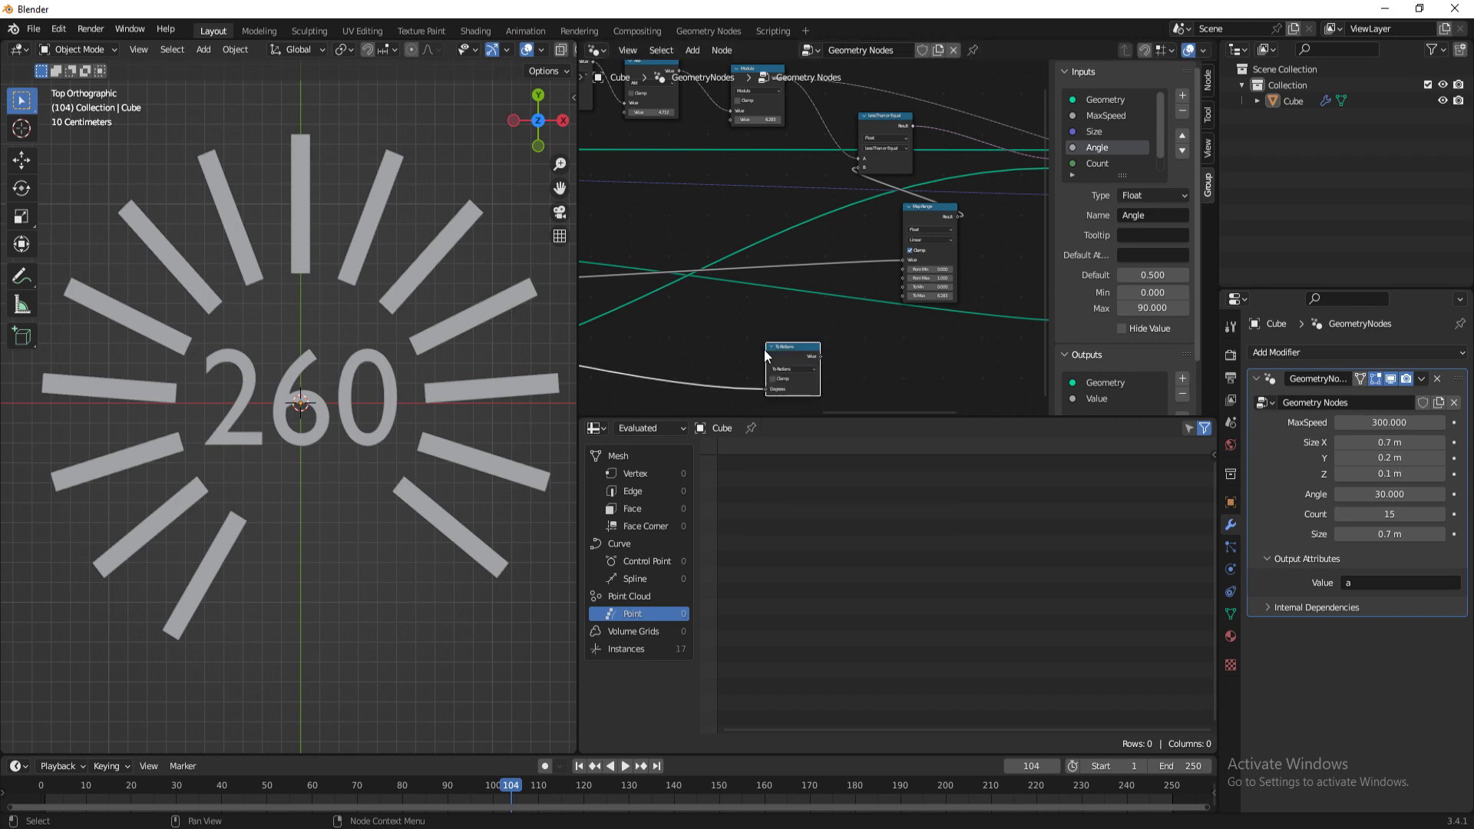
pyautogui.moveTo(818, 356); pyautogui.dragTo(903, 296)
pyautogui.moveTo(786, 356); pyautogui.dragTo(765, 319)
# Step: Add an Add math node below the Map Range node, beside the To Radians node
pyautogui.click(844, 356)
pyautogui.hotkey('shift', 'a')
pyautogui.write('s')
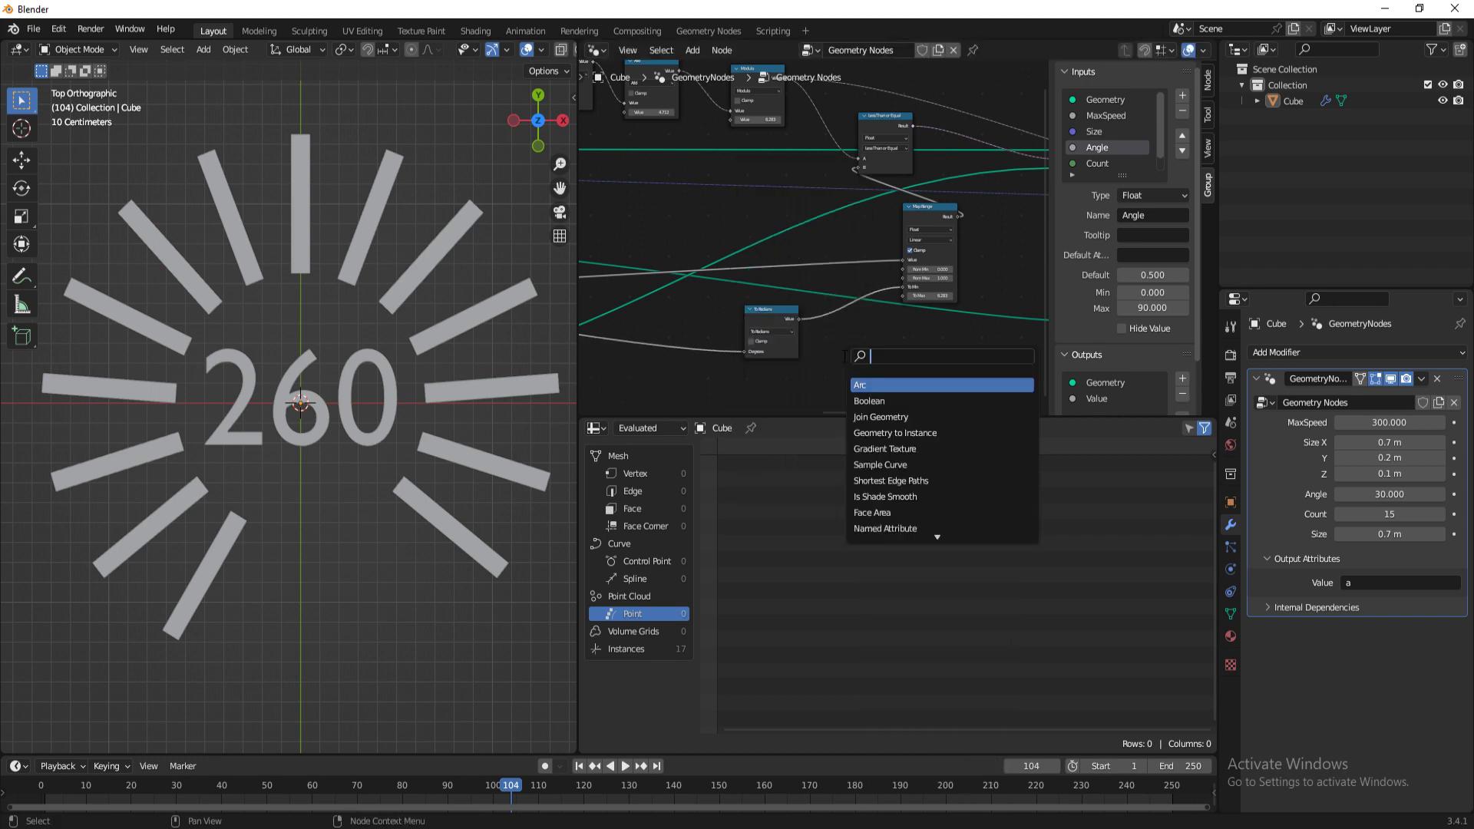
pyautogui.write('add')
pyautogui.press('Return')
pyautogui.click(835, 366)
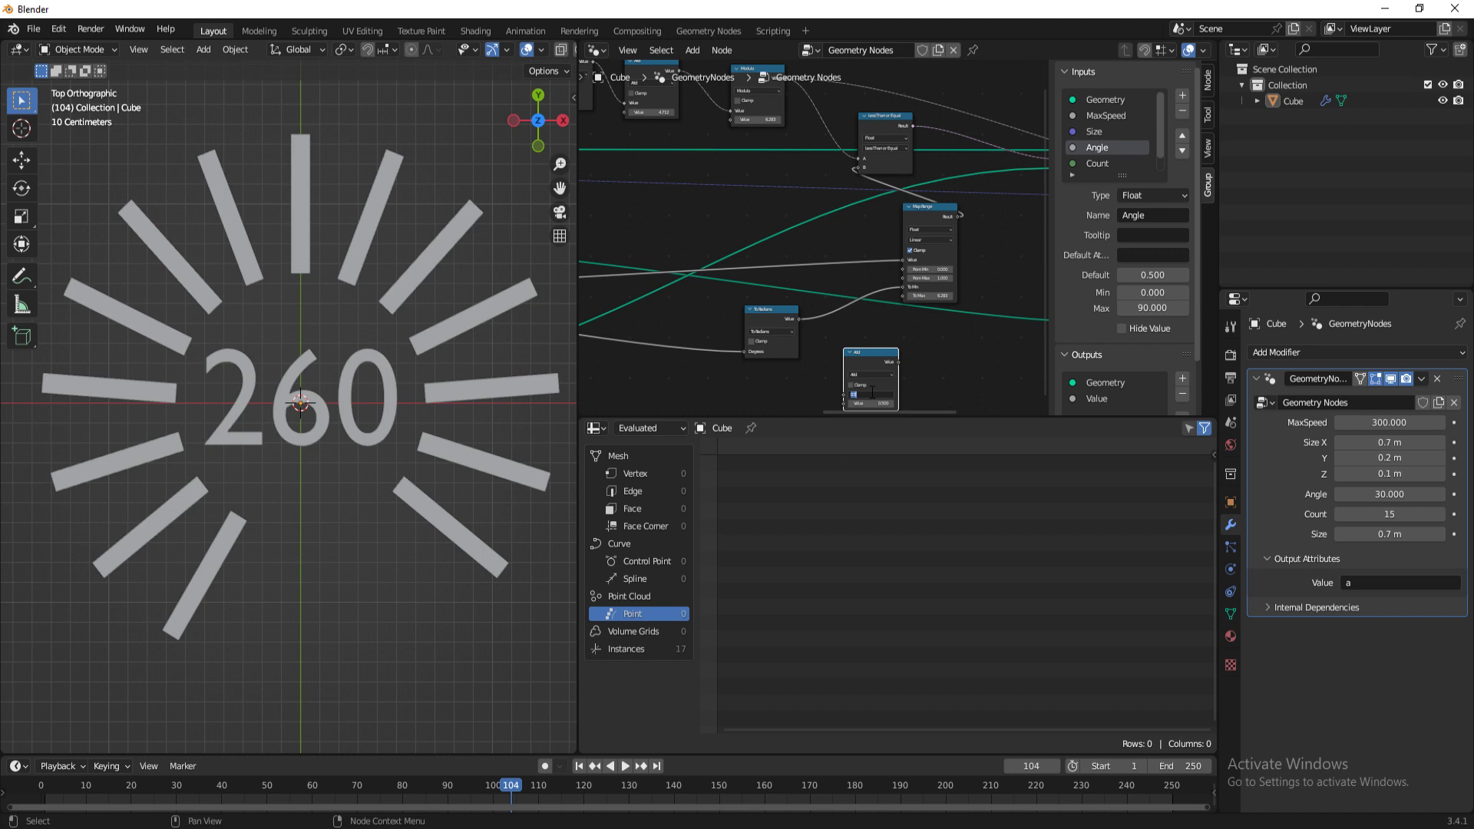
pyautogui.scroll(3, 872, 390)
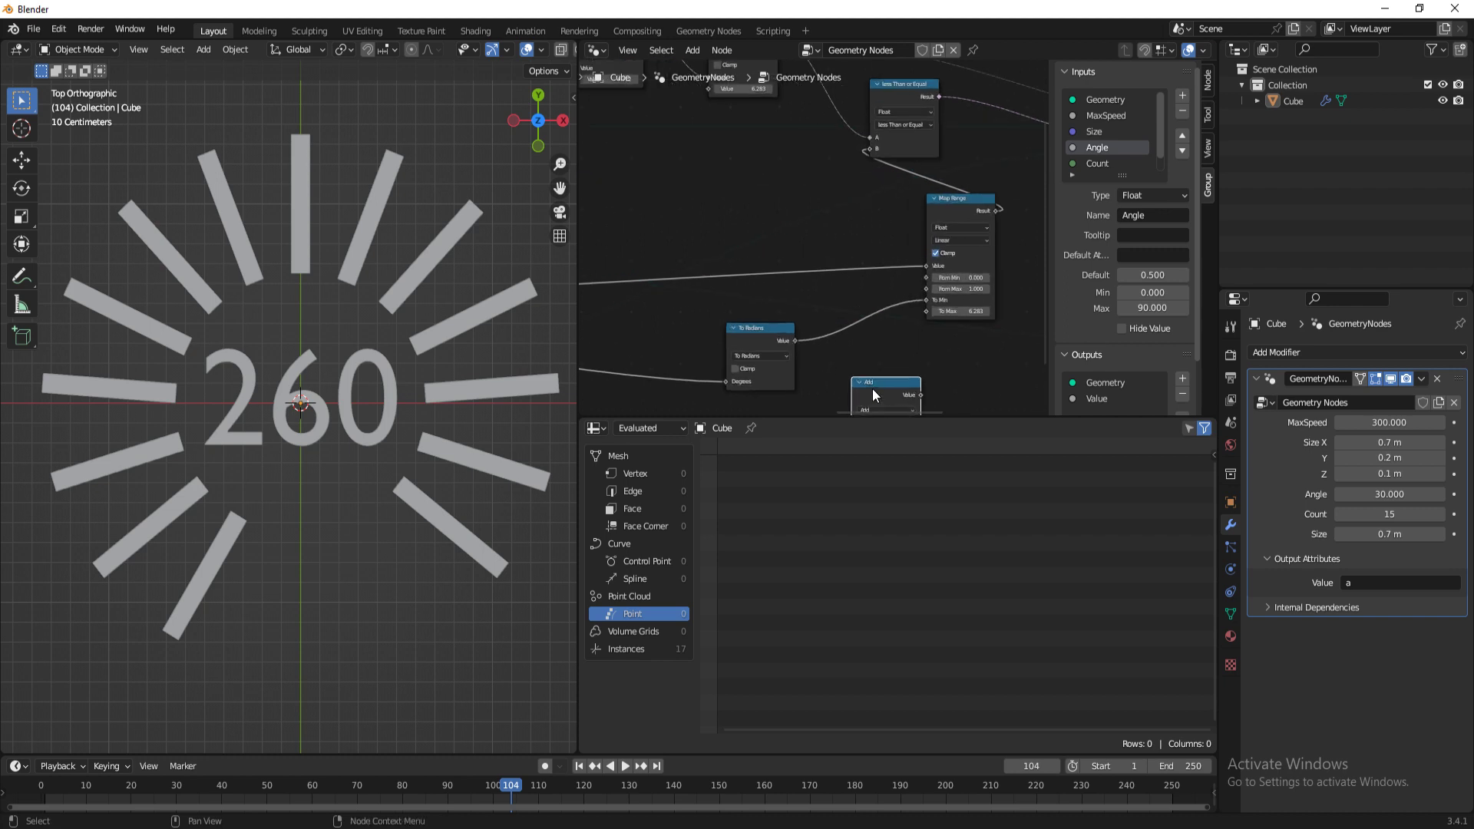
# Step: Change the Add node to Subtract, taking the To Radians value from 6.283, and connect its result to Map Range's To Max
pyautogui.moveTo(873, 388); pyautogui.dragTo(828, 282, button='middle')
pyautogui.click(822, 302)
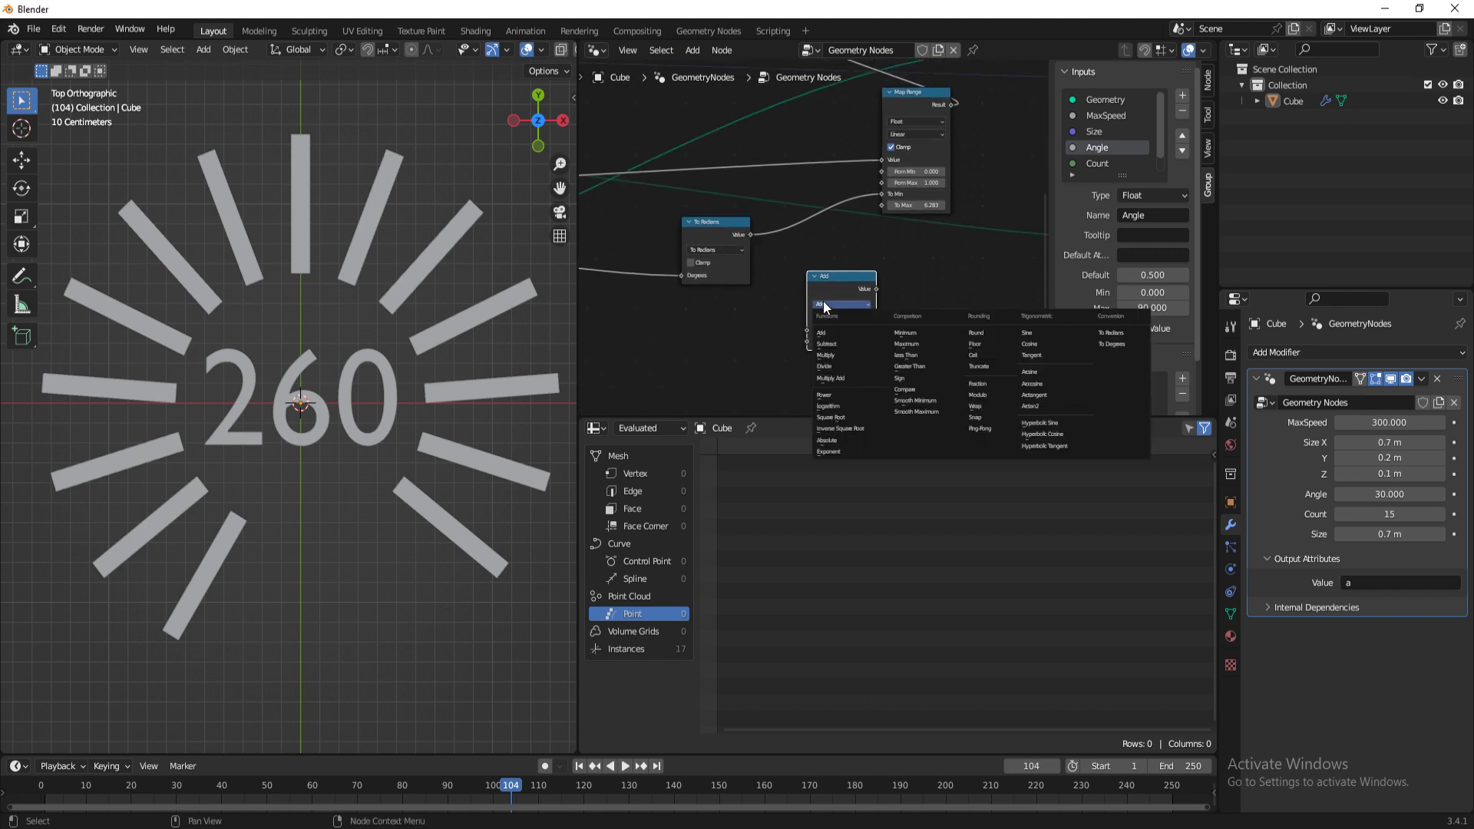
pyautogui.click(841, 339)
pyautogui.moveTo(746, 237); pyautogui.dragTo(806, 339)
pyautogui.moveTo(877, 288); pyautogui.dragTo(882, 205)
# Step: Set the Geometry Nodes modifier's Angle to 72.93 and scrub to frame 86, comparing the revealed ticks with the speed number
pyautogui.moveTo(511, 784); pyautogui.dragTo(311, 794)
pyautogui.moveTo(1390, 494); pyautogui.dragTo(1455, 494)
pyautogui.moveTo(261, 791); pyautogui.dragTo(430, 790)
pyautogui.scroll(-2, 439, 509)
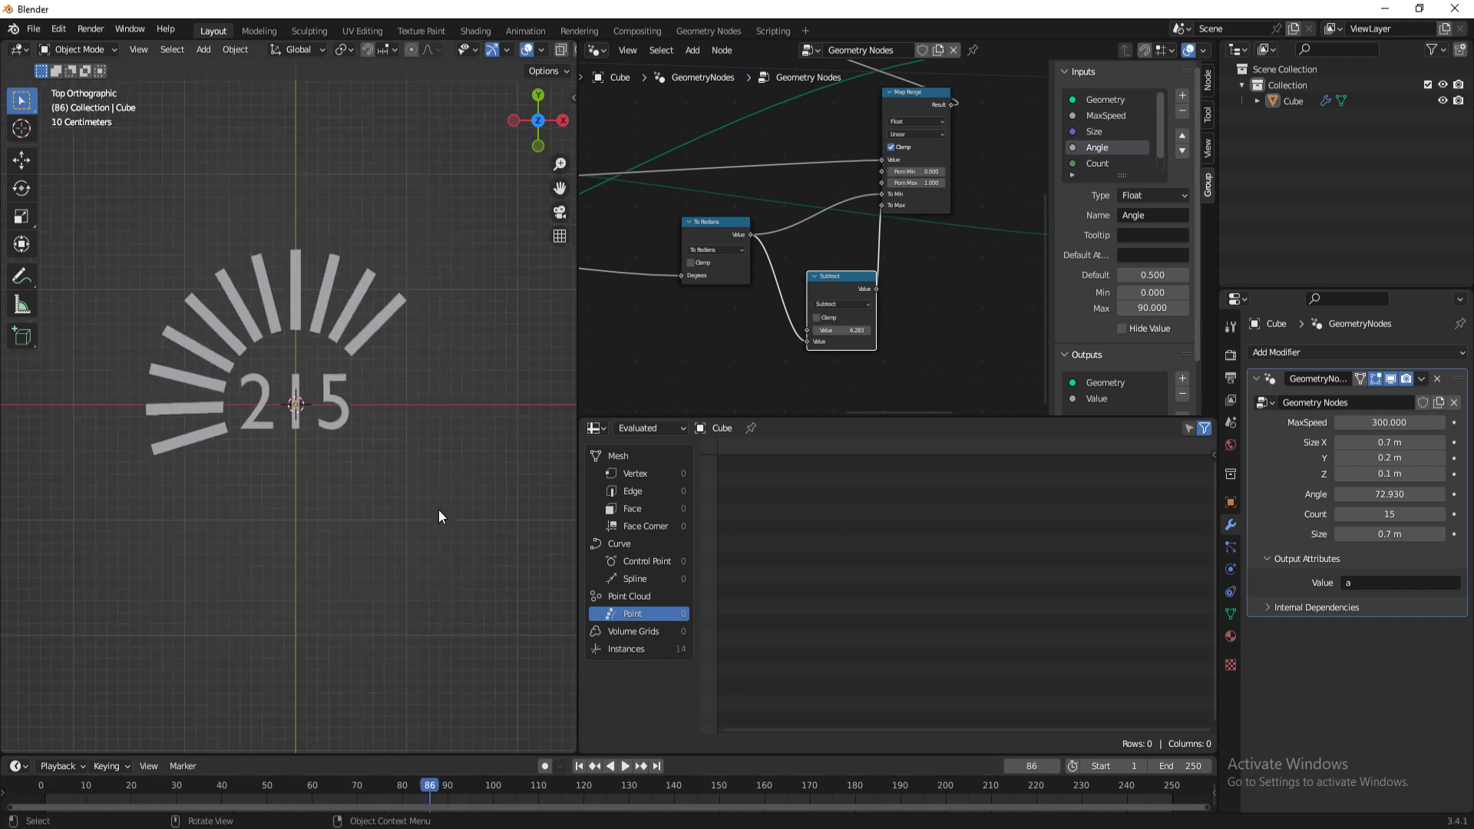
pyautogui.scroll(3, 382, 504)
pyautogui.scroll(-2, 401, 433)
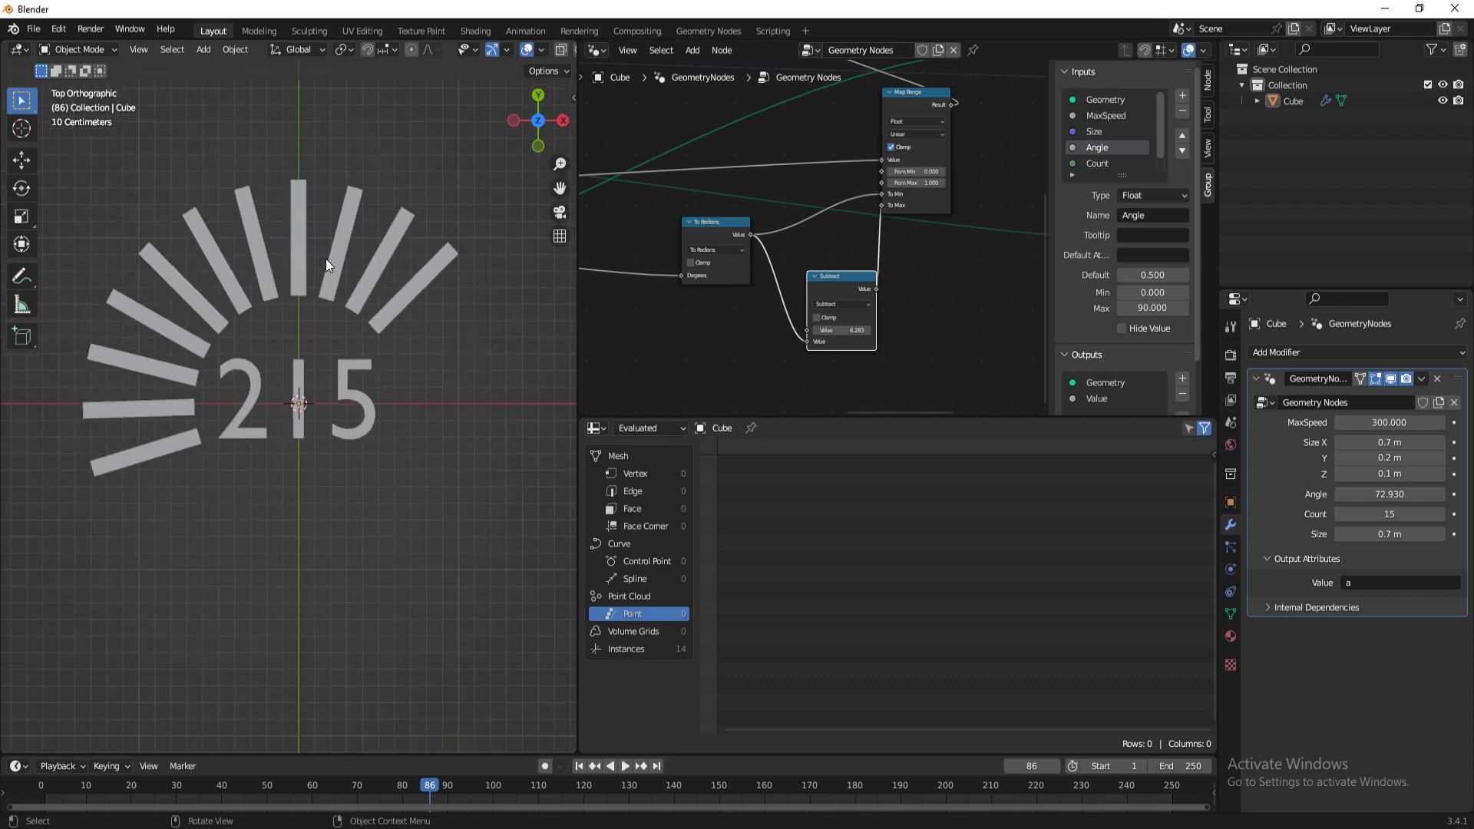
pyautogui.scroll(-3, 288, 338)
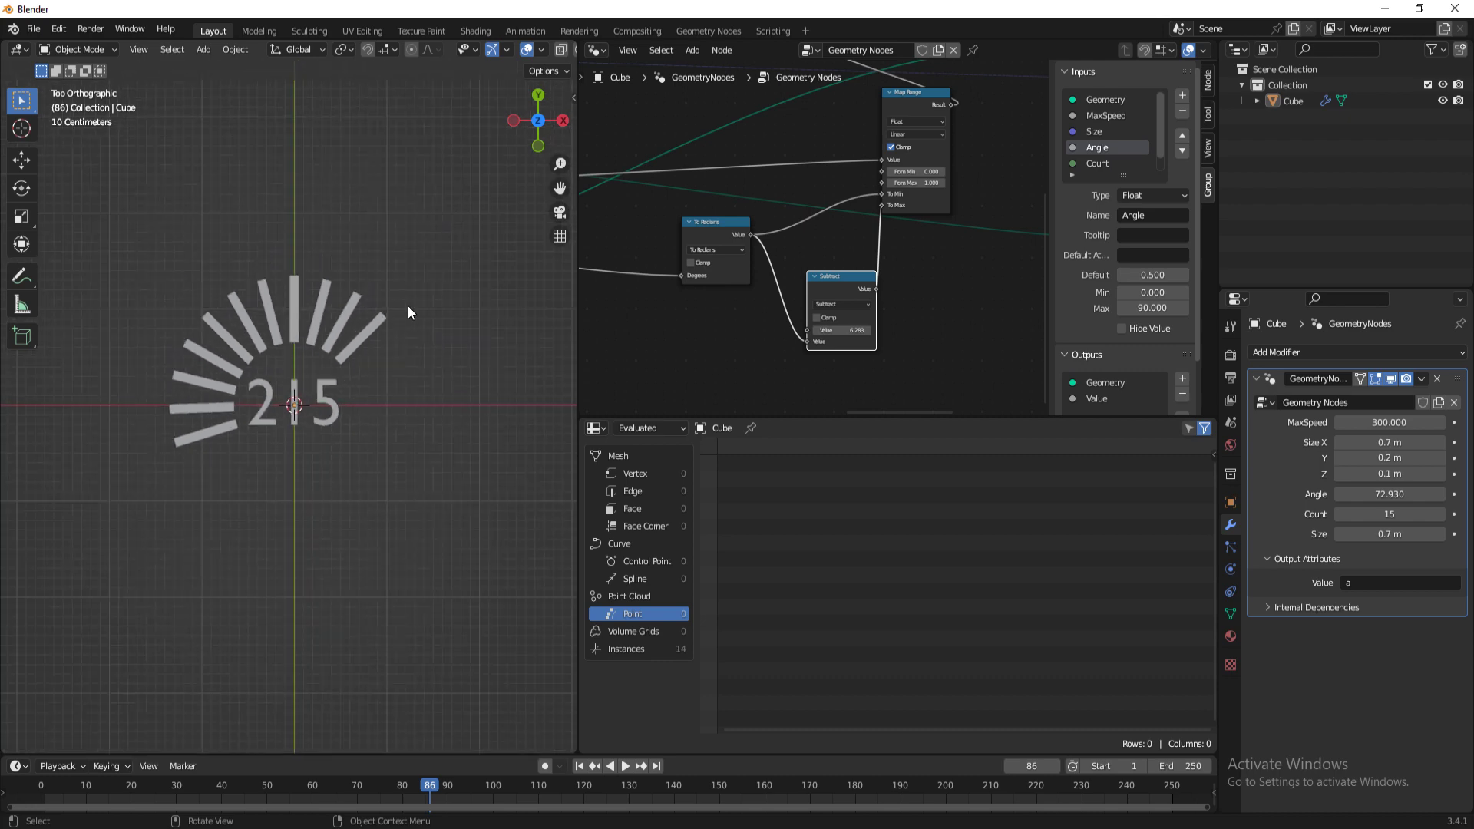
pyautogui.scroll(4, 296, 373)
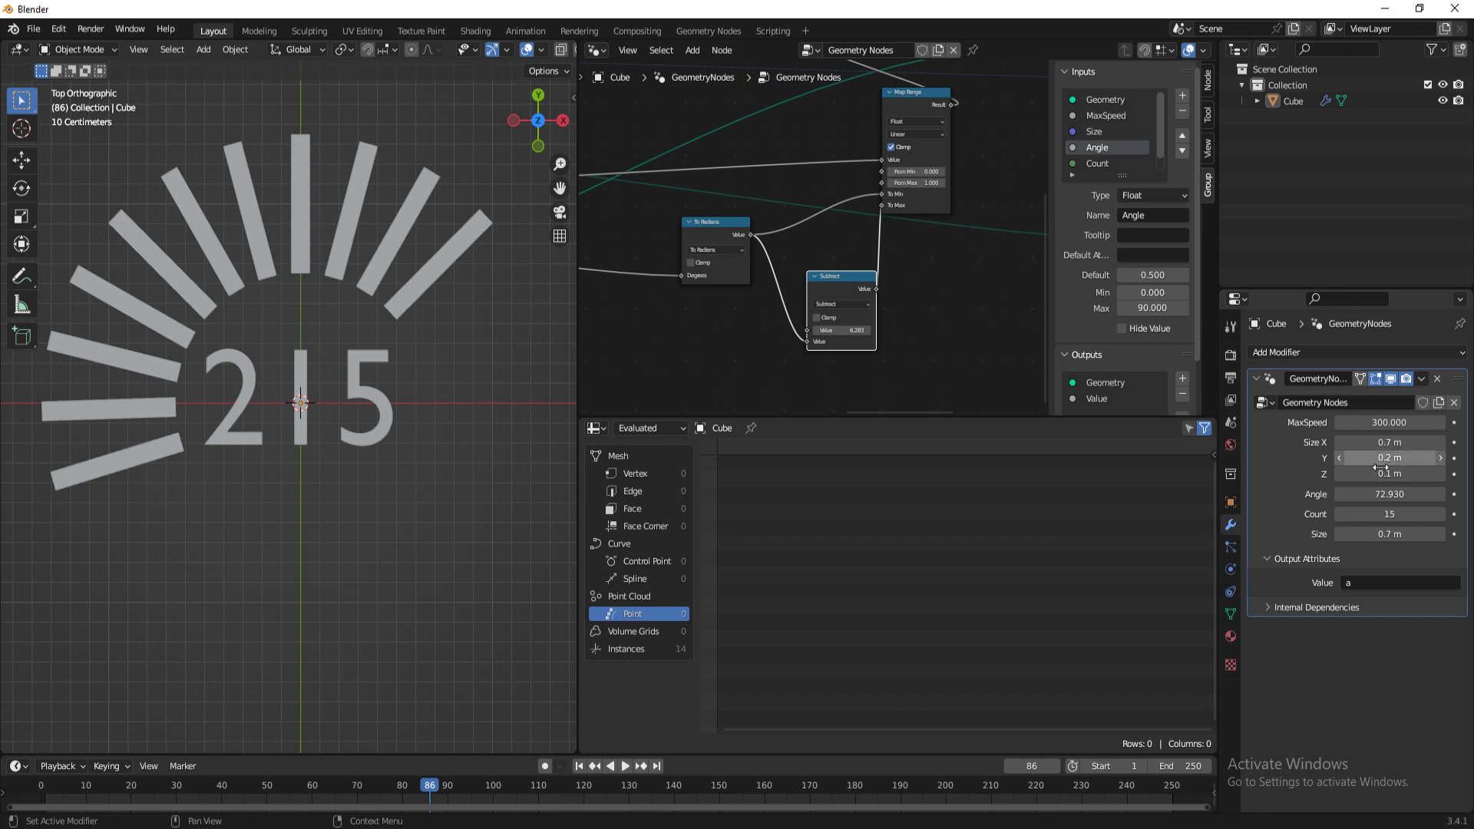
# Step: Set the modifier's Size X to 0.39 m and Count to 20, and play the animation from frame 0
pyautogui.moveTo(1381, 444)
pyautogui.mouseDown()
pyautogui.moveTo(1351, 443)
pyautogui.moveTo(1381, 445)
pyautogui.mouseUp()
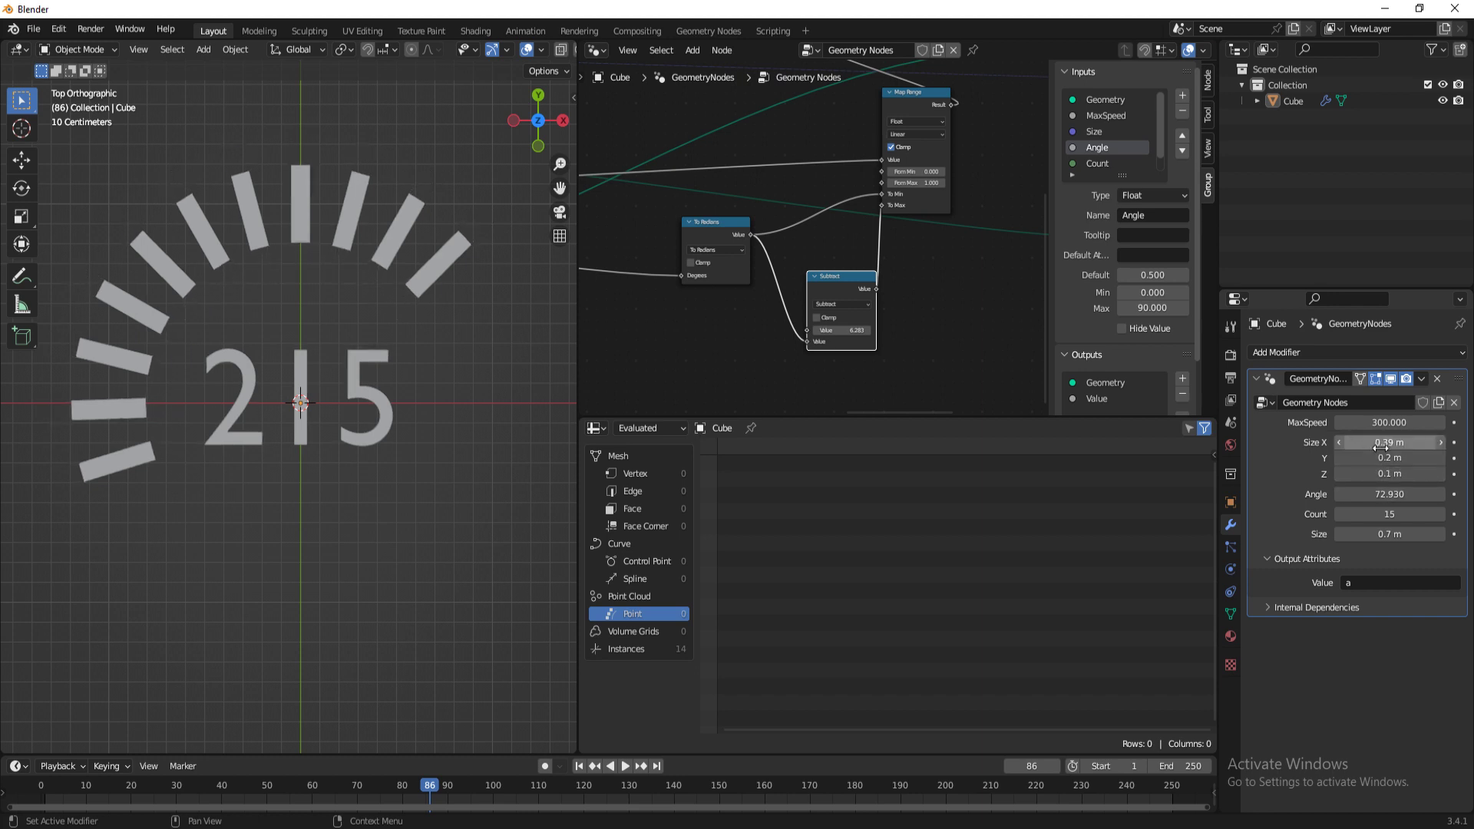
pyautogui.moveTo(1356, 515); pyautogui.dragTo(1394, 514)
pyautogui.click(34, 785)
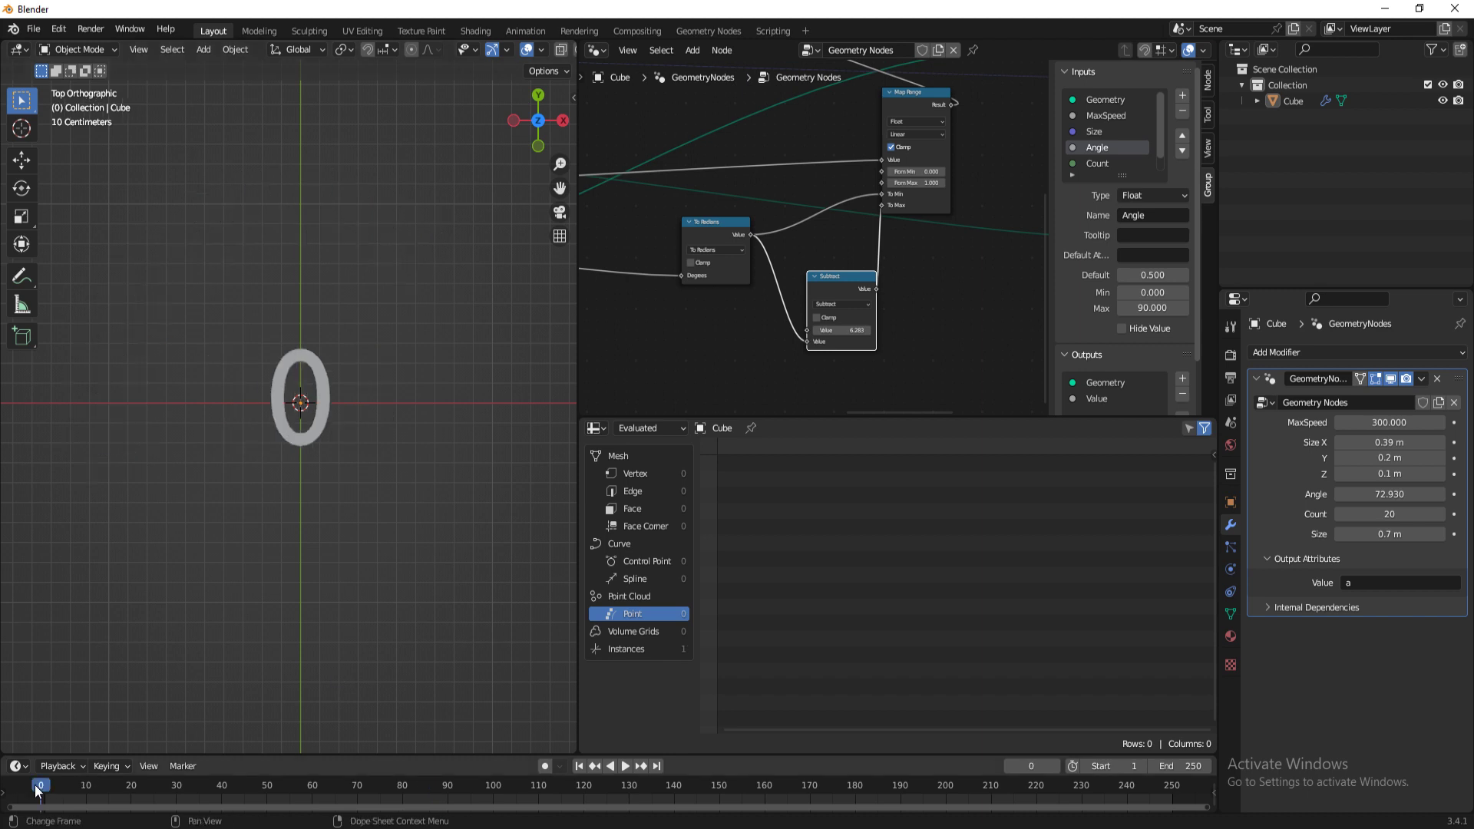
pyautogui.press('space')
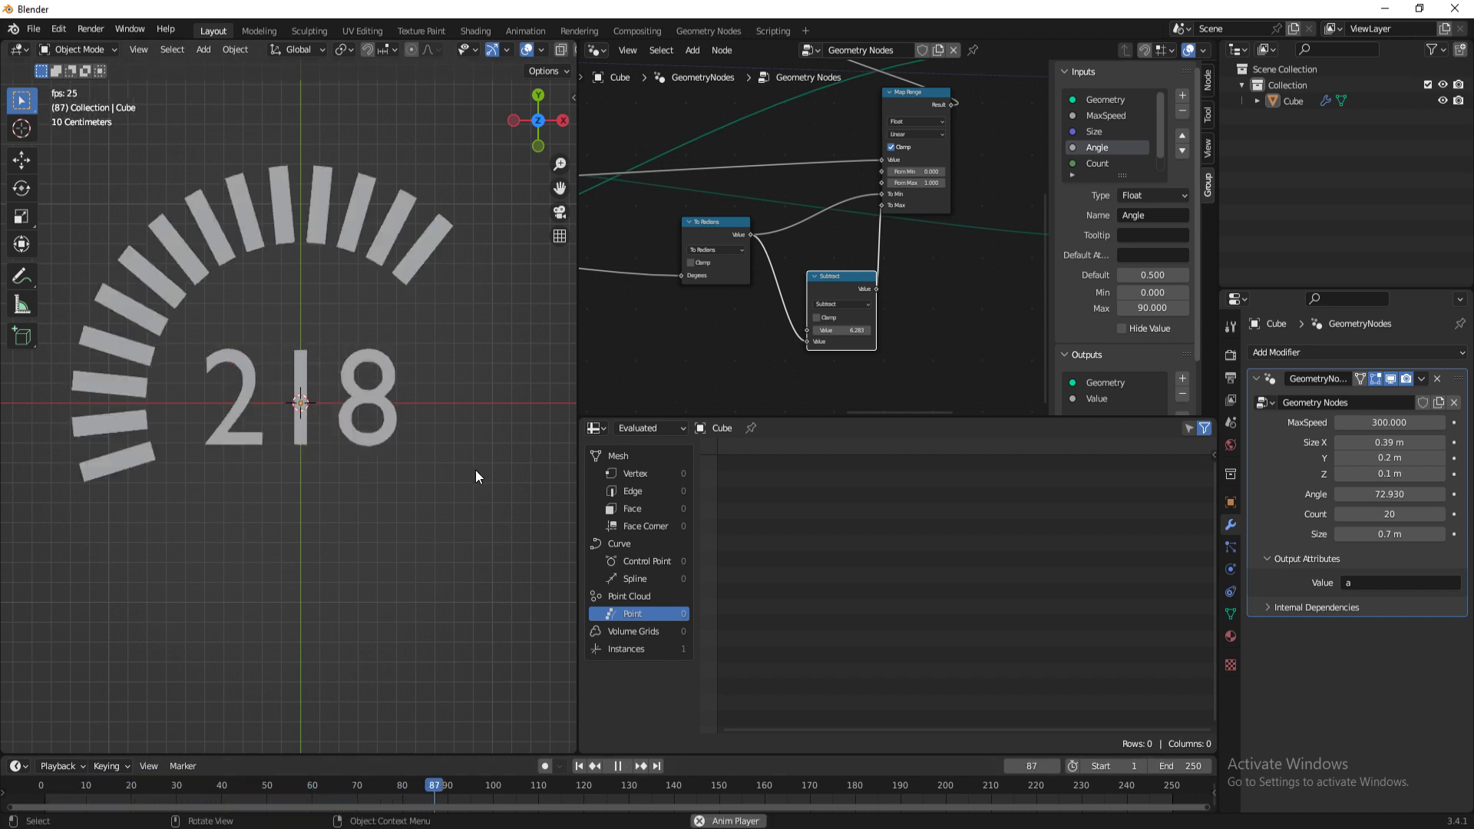
pyautogui.press('space')
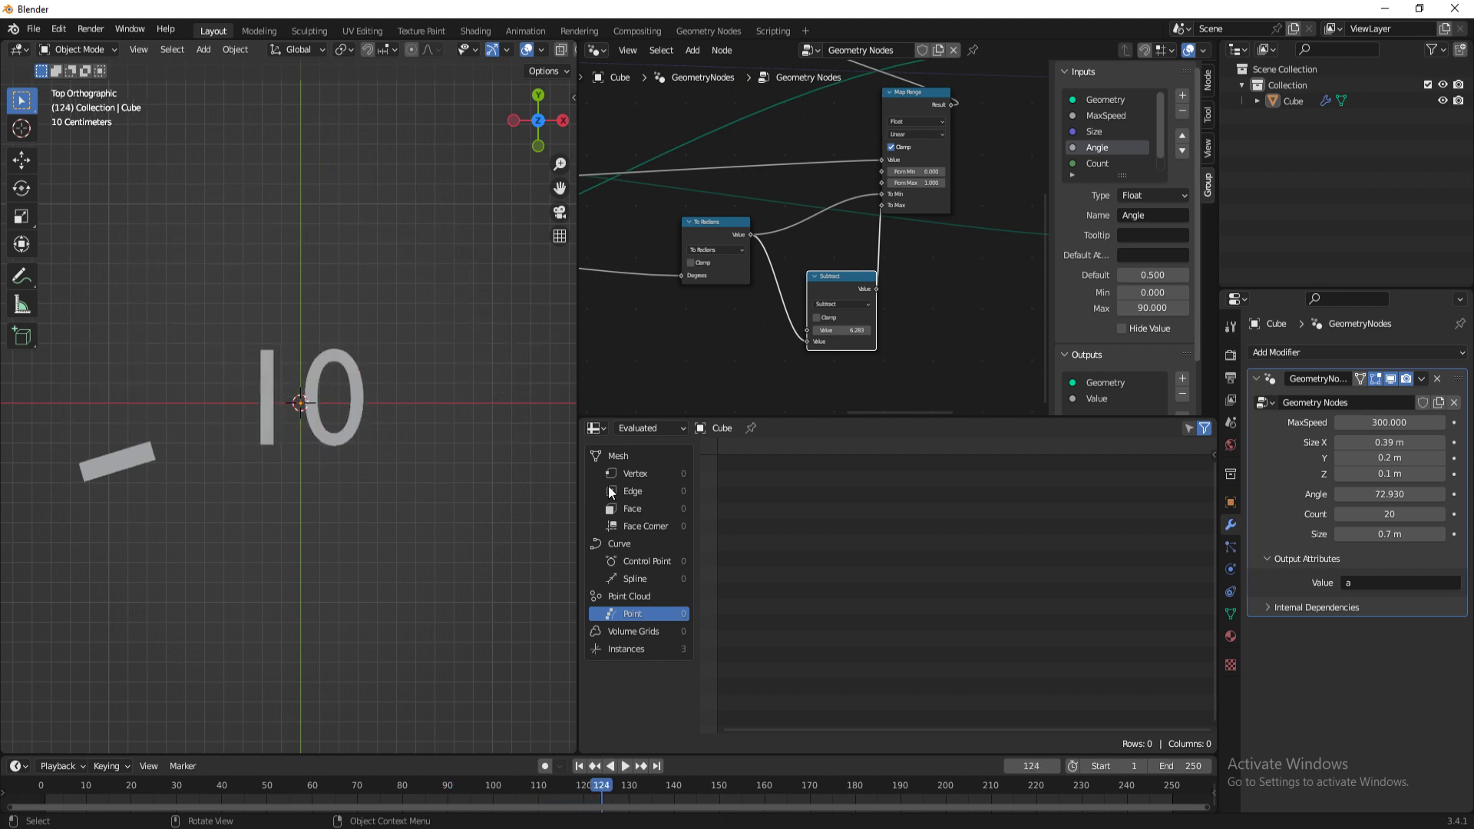
# Step: Show the full node network and bring up the open windows to switch away from this Blender file
pyautogui.scroll(-4, 805, 285)
pyautogui.hotkey('alt', 'Tab')
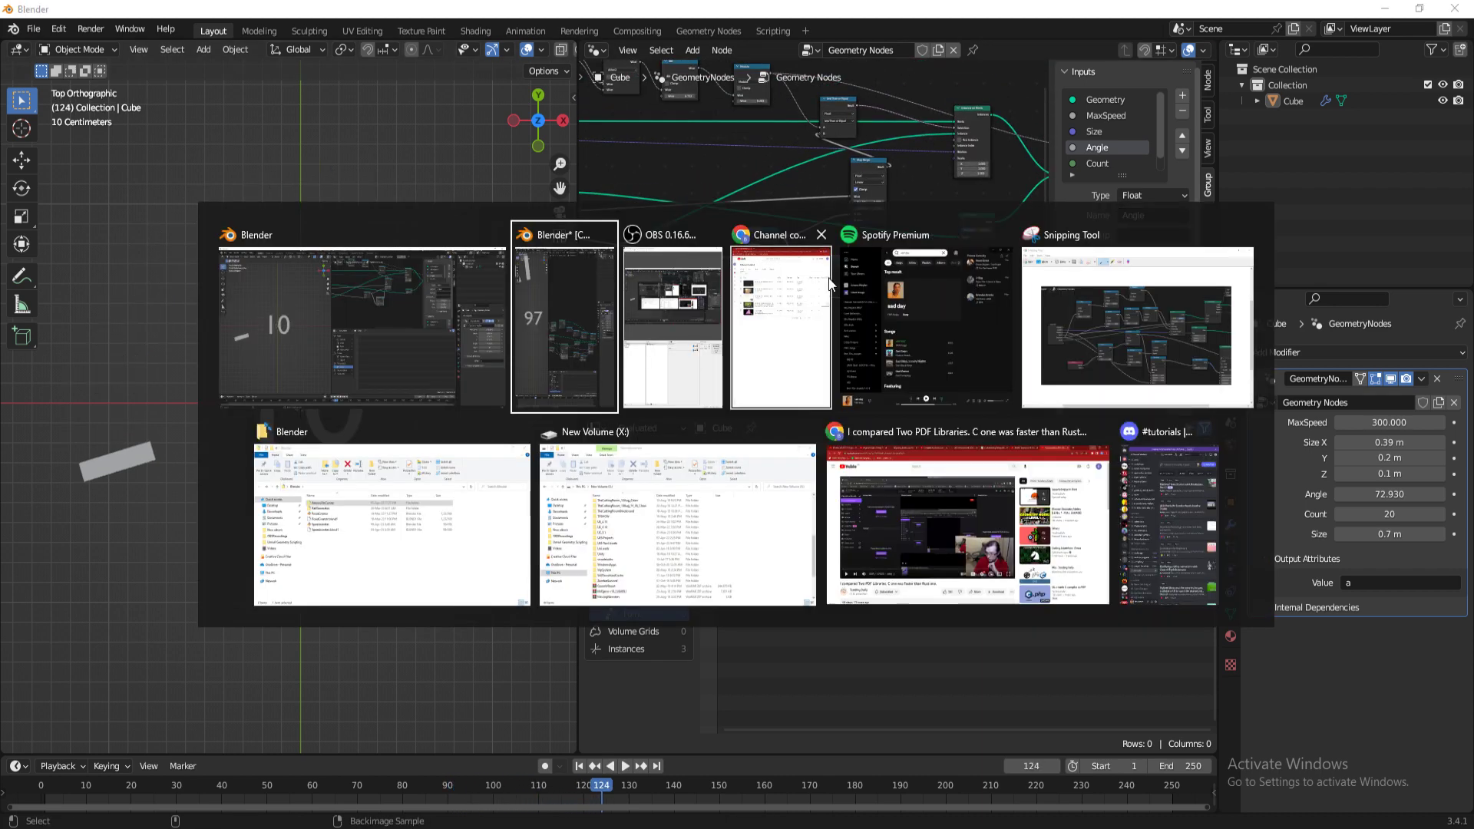